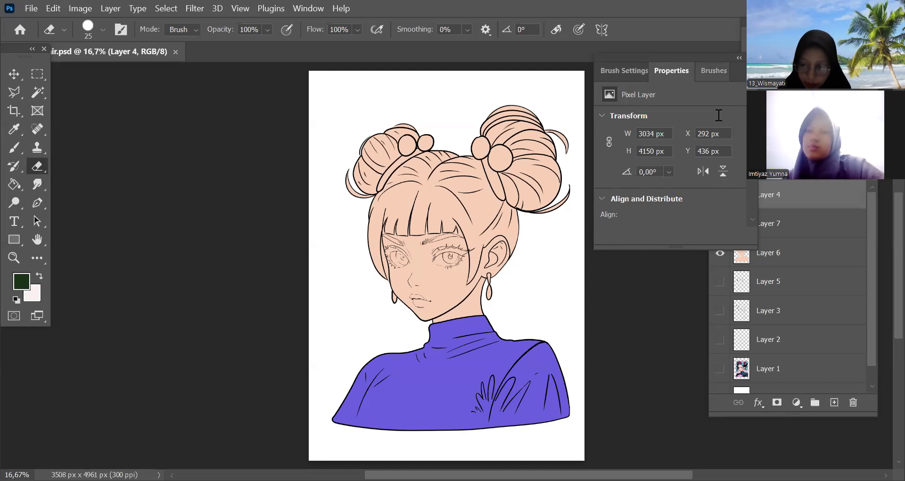
Hide the coloured Layer 7 and Layer 6 so only the Layer 4 line art is shown
left_click(722, 194)
left_click(722, 250)
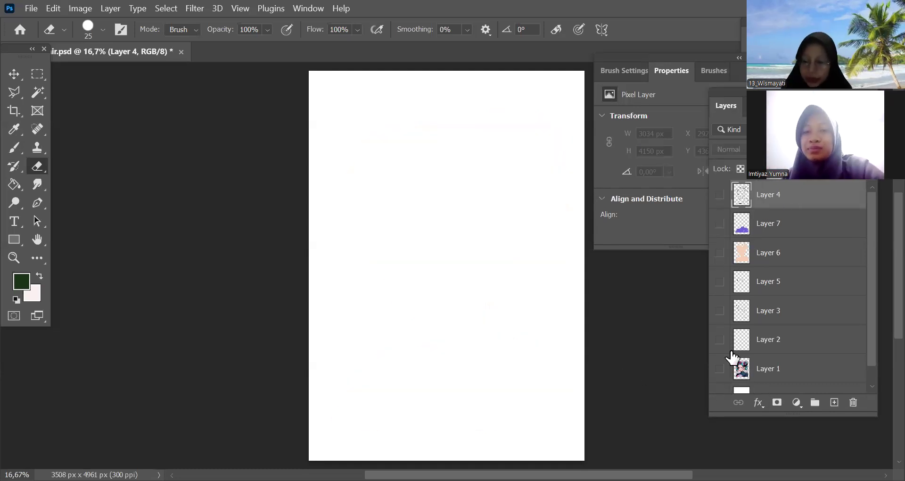
left_click(721, 194)
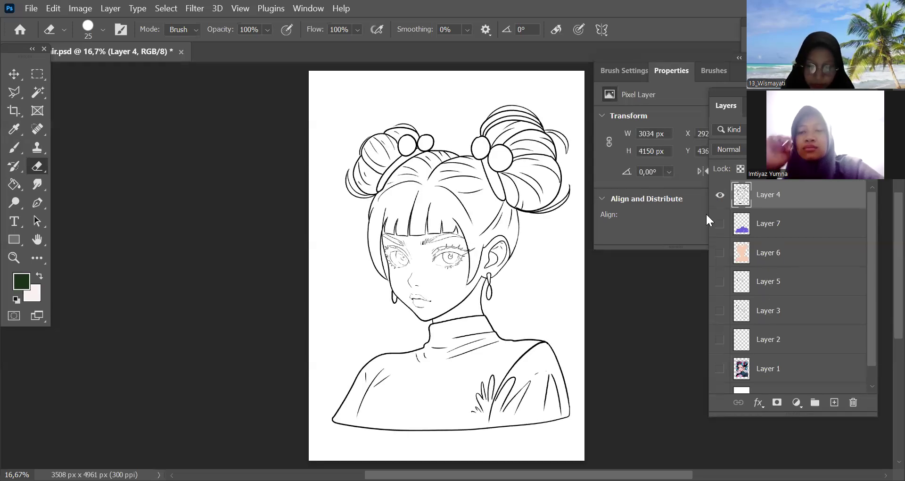
left_click_drag(628, 333, 576, 331)
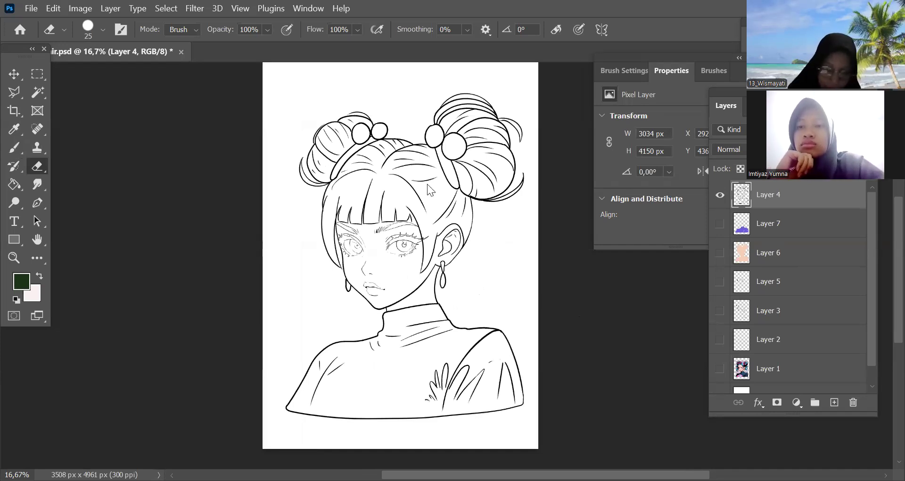
key("b")
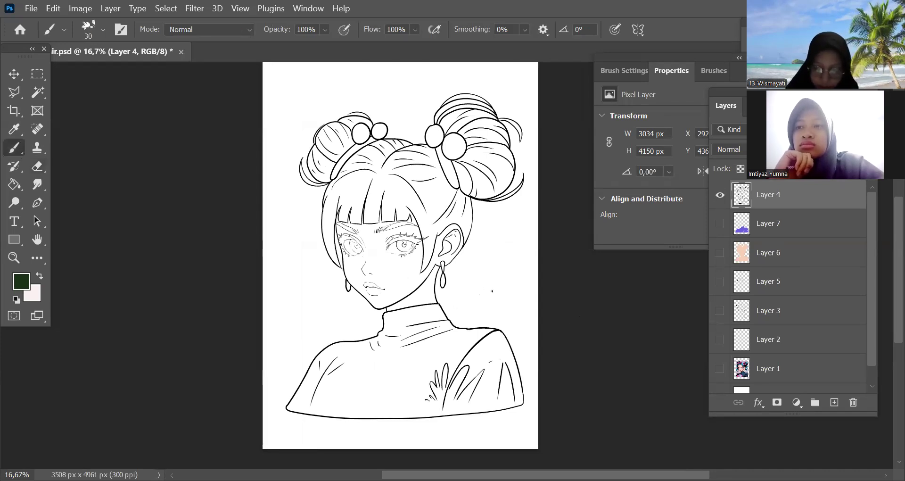
key("ctrl+z")
left_click(718, 195)
left_click(717, 196)
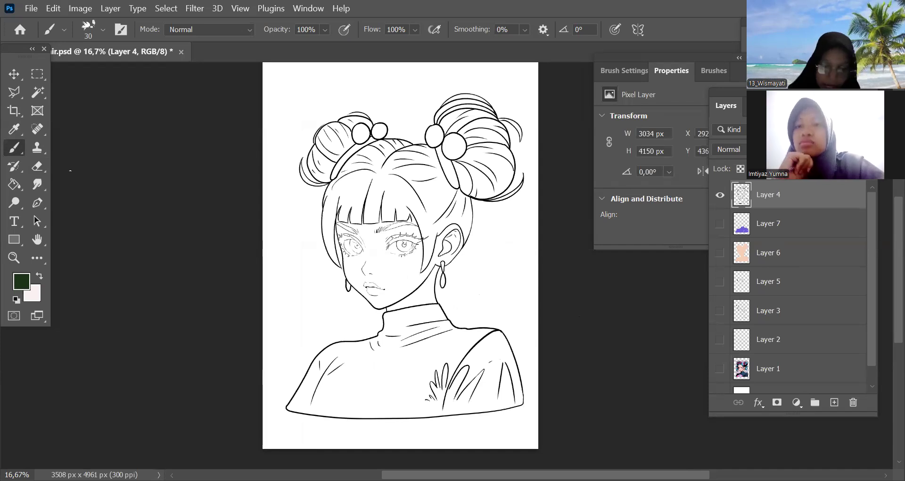
Erase a short gap in the Layer 4 jawline beside the small earring with a 25 px eraser, and undo it
key("ctrl+plus")
left_click_drag(527, 173, 557, 69)
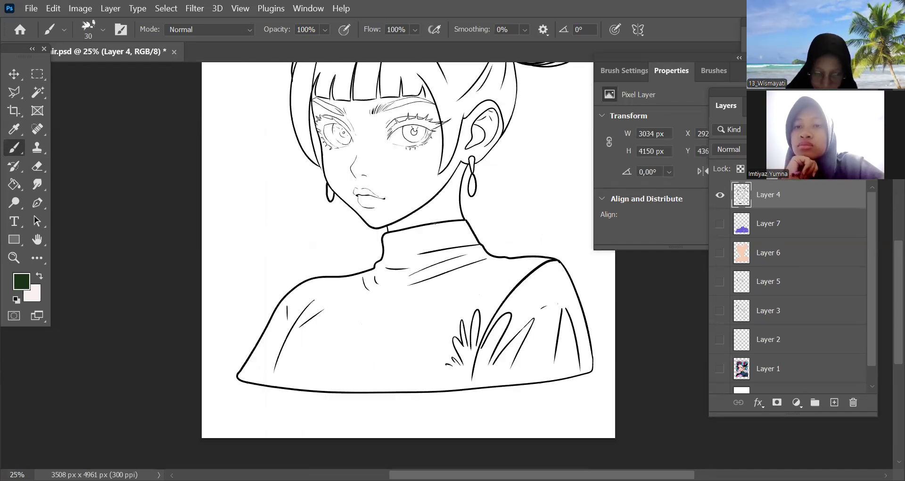
left_click_drag(413, 262, 430, 305)
key("ctrl+plus")
key("ctrl+plus")
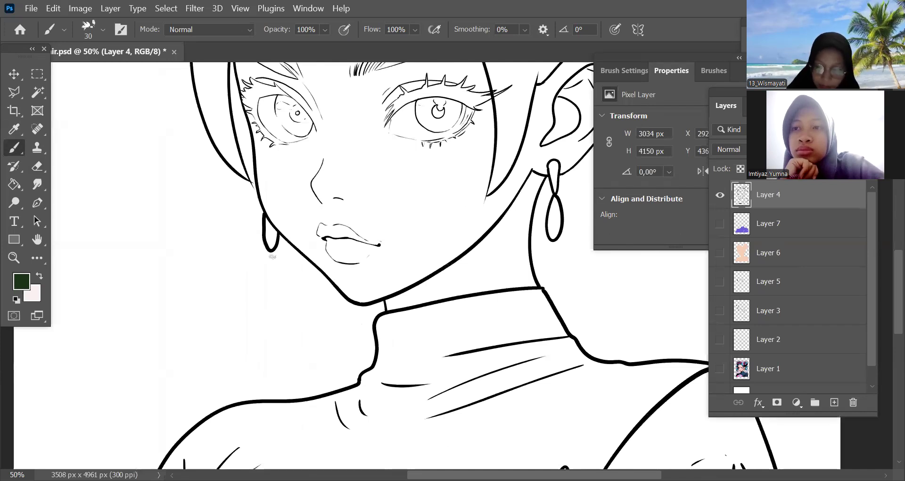
key("e")
left_click_drag(291, 241, 302, 254)
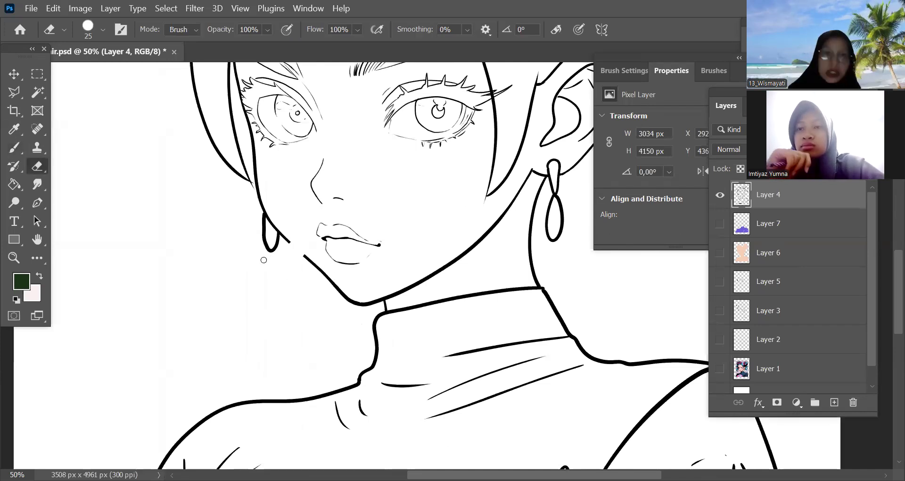
key("ctrl+z")
Select the empty area surrounding the figure on Layer 4 with the Magic Wand at tolerance 32
key("ctrl+minus")
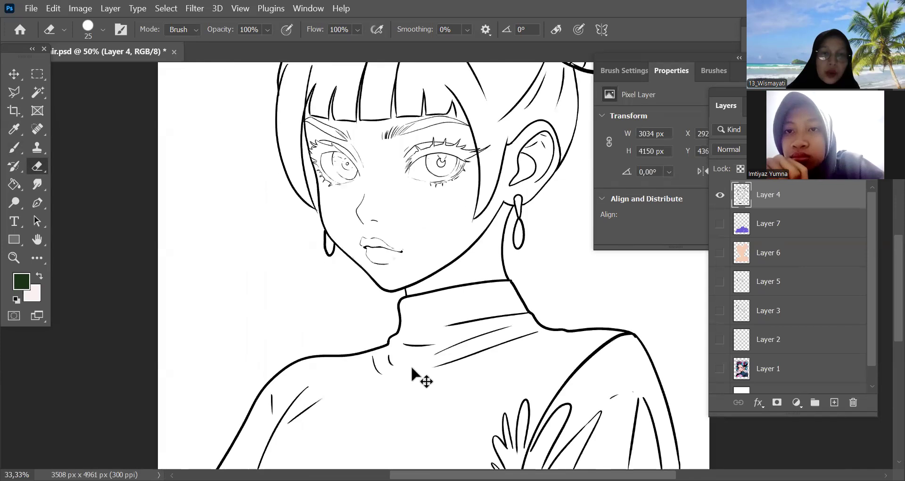
key("ctrl+minus")
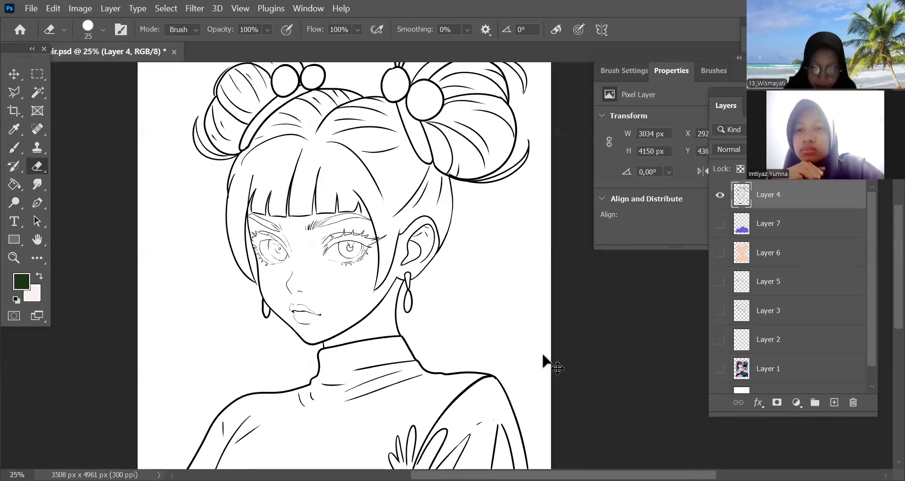
key("ctrl+minus")
left_click_drag(588, 339, 591, 366)
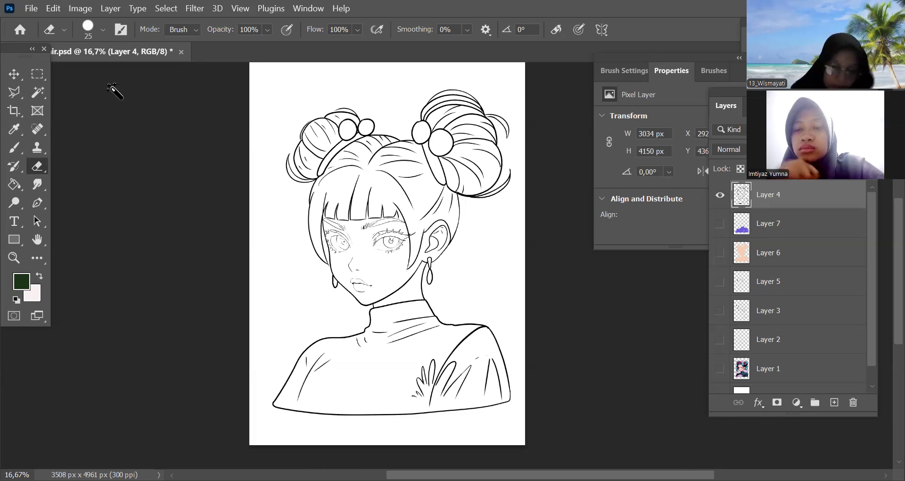
key("w")
left_click(437, 363)
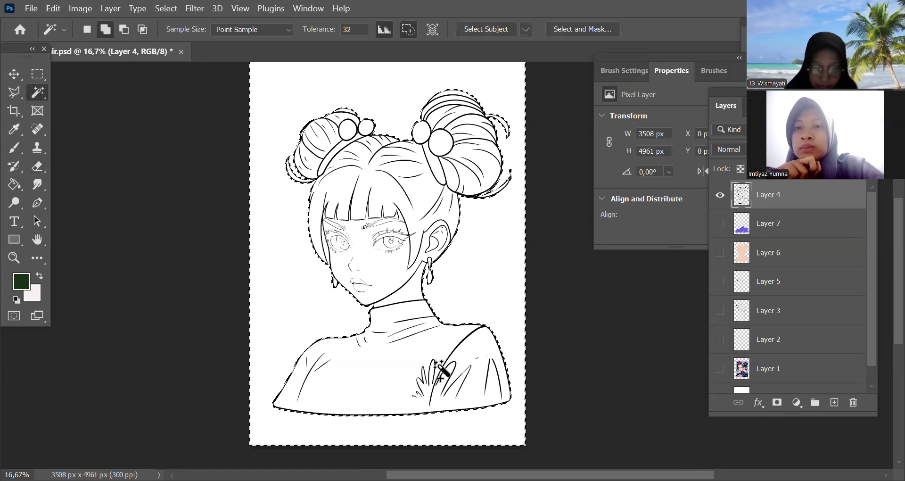
Expand the background selection by 2 pixels and invert it so the figure is selected
left_click(164, 9)
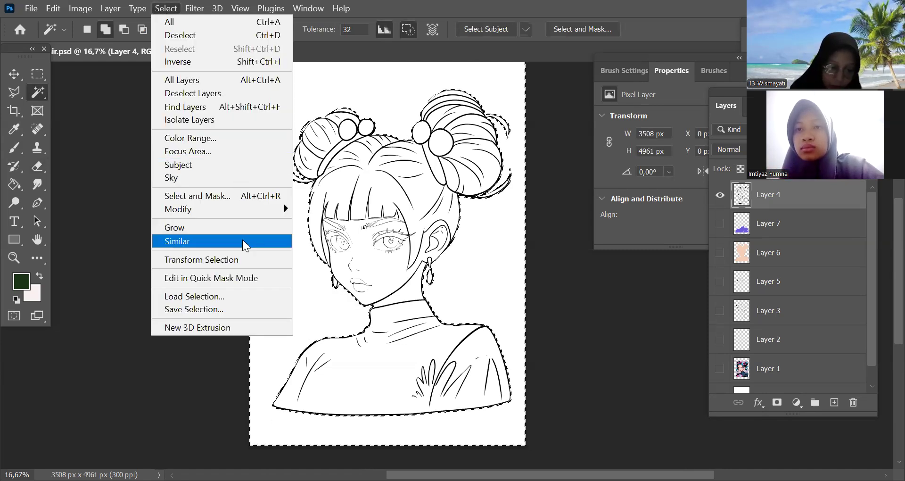
mouse_move(248, 208)
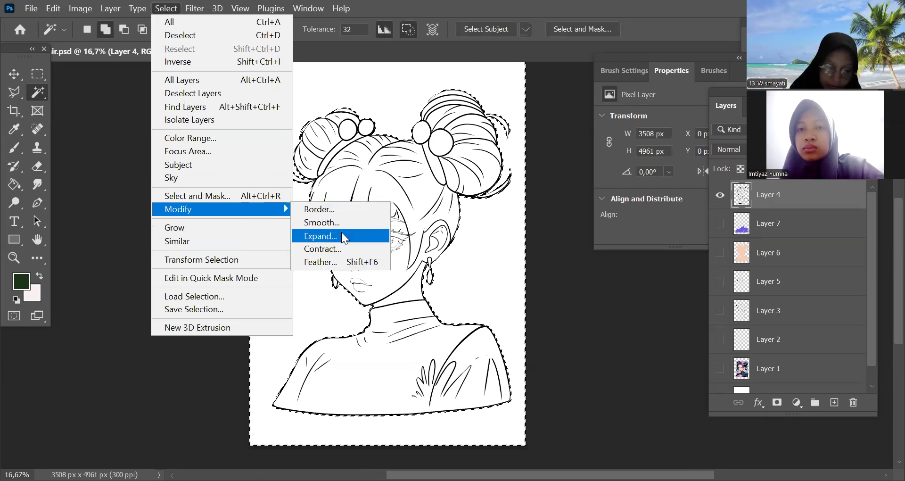
key("Return")
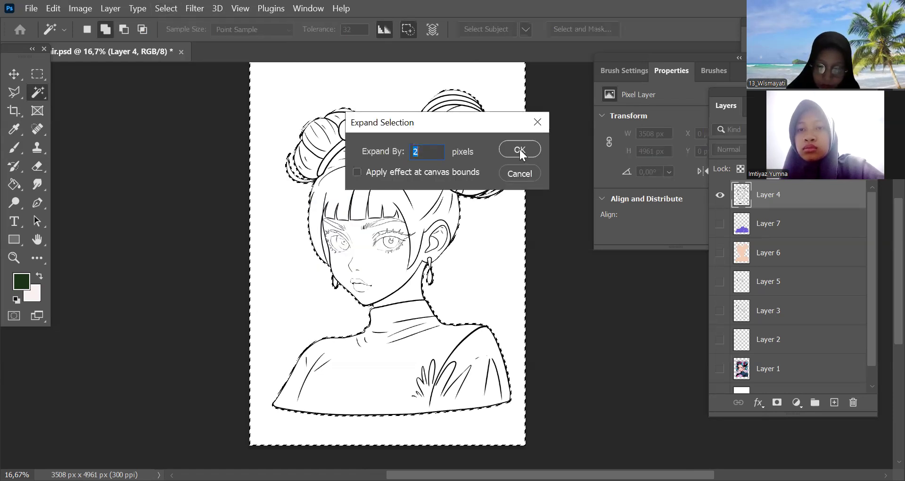
type("2")
key("Return")
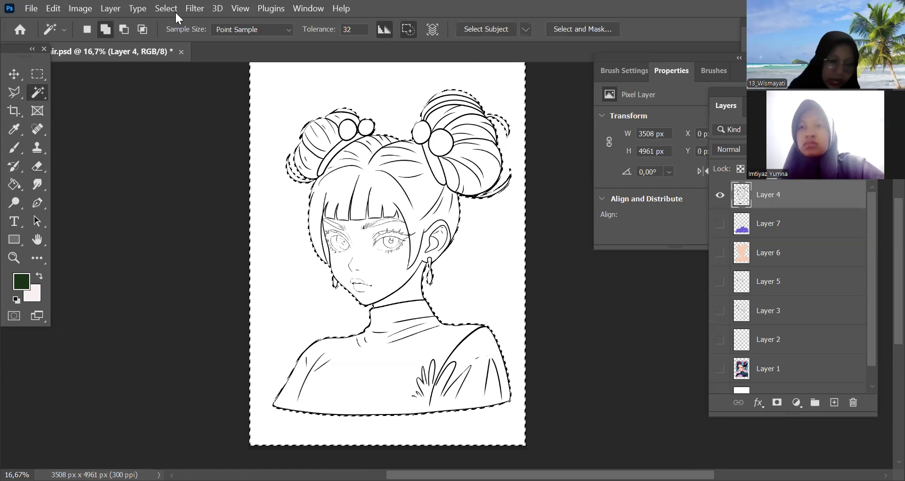
key("ctrl+shift+i")
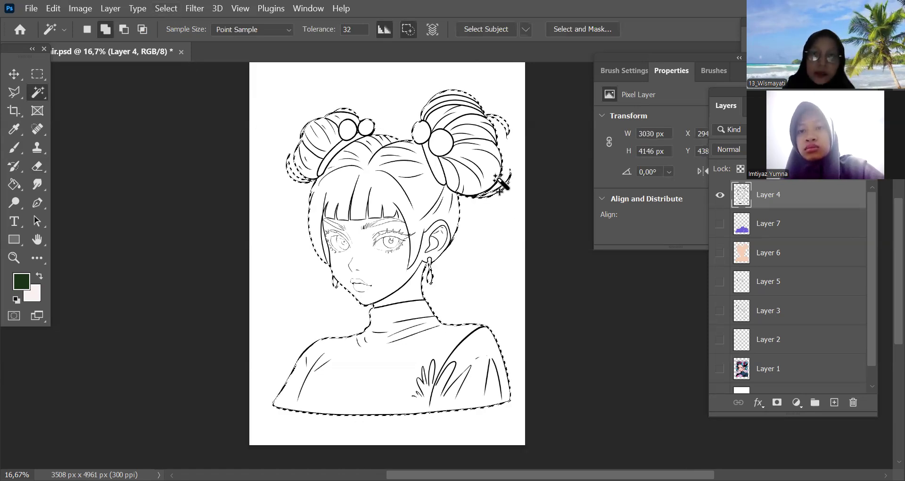
Add a new empty layer directly above Layer 7, below the line art
left_click(719, 198)
left_click(719, 197)
left_click(719, 198)
left_click(719, 198)
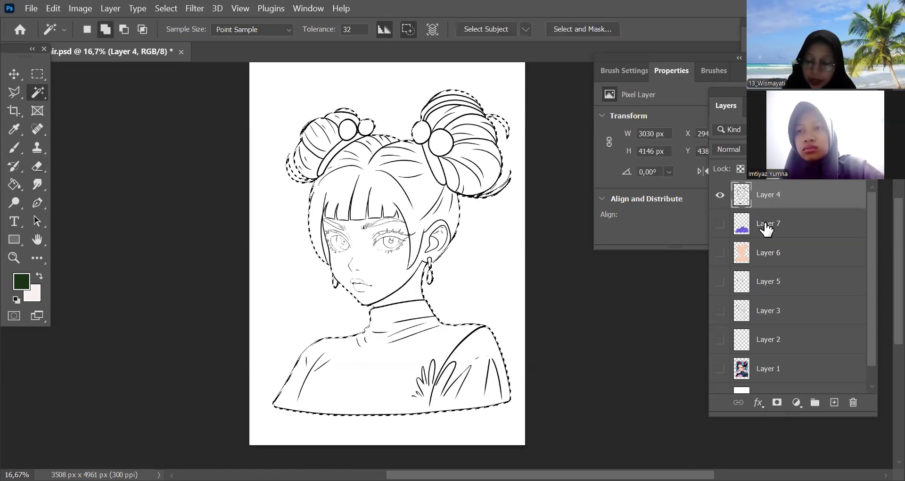
left_click(764, 226)
left_click(835, 403)
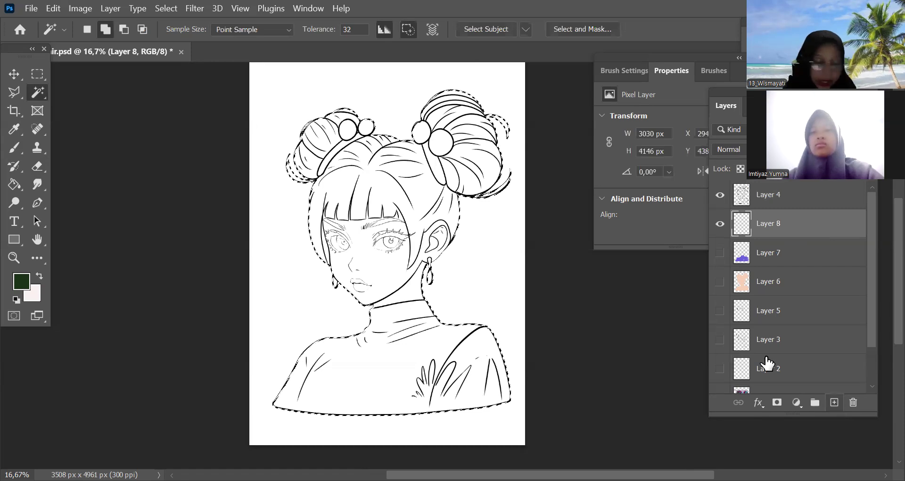
Sample the peach skin colour from Layer 6 and fill the figure selection with it on the new layer
key("g")
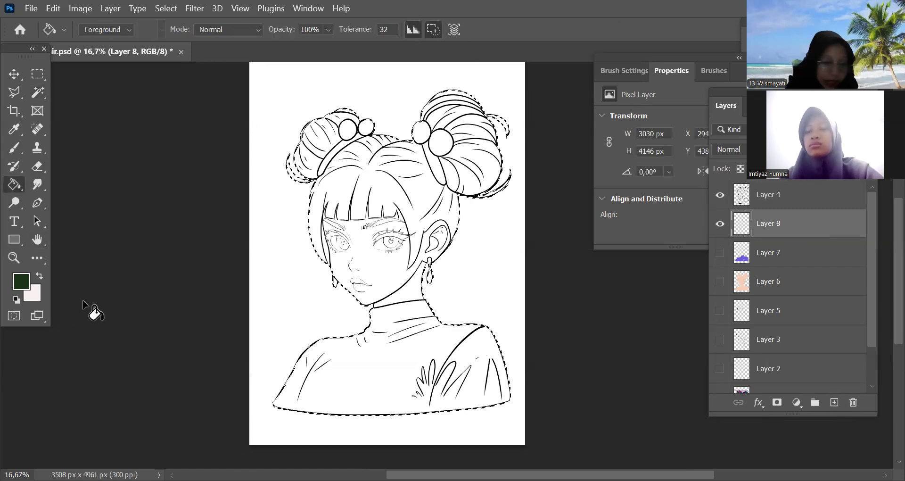
left_click(719, 281)
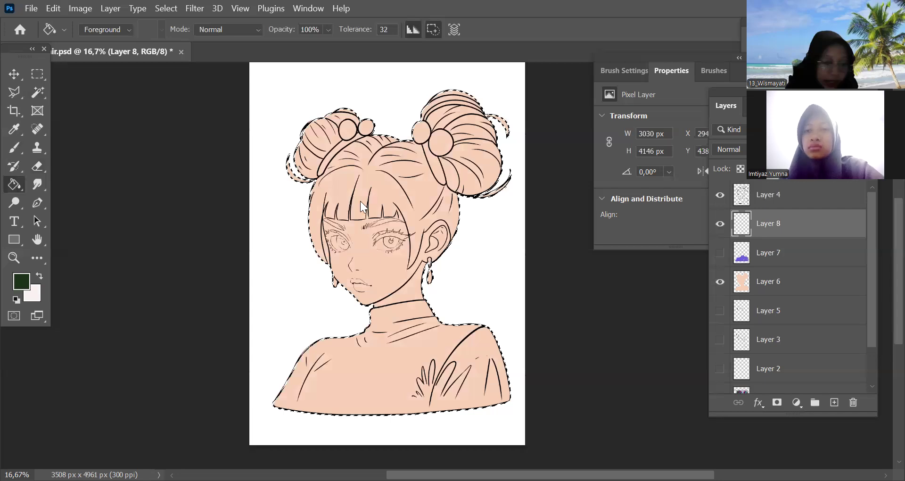
key("i")
left_click(448, 241)
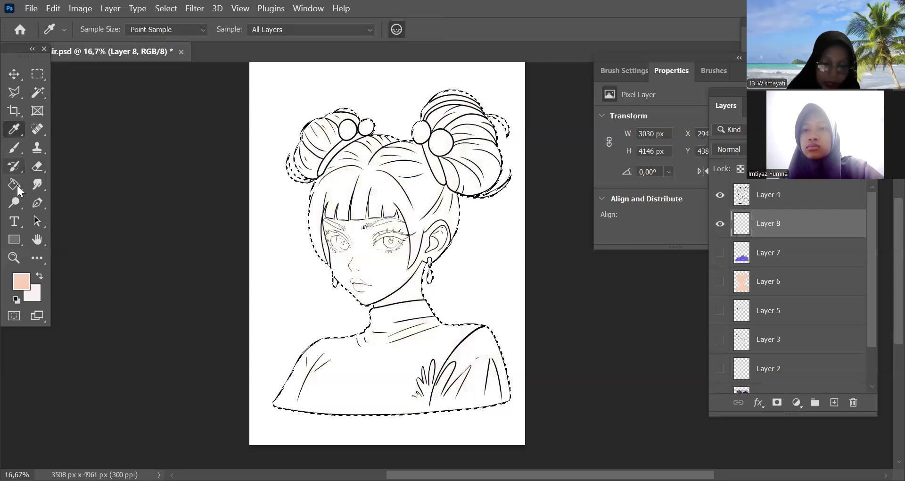
key("g")
left_click(383, 266)
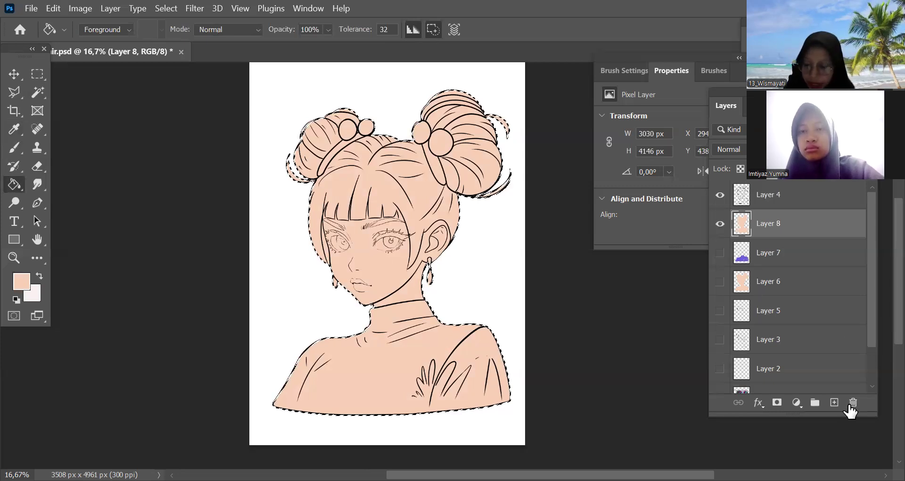
Delete the newly filled layer, show Layer 6 and Layer 7 again, and clear the selection
left_click(720, 224)
left_click(720, 253)
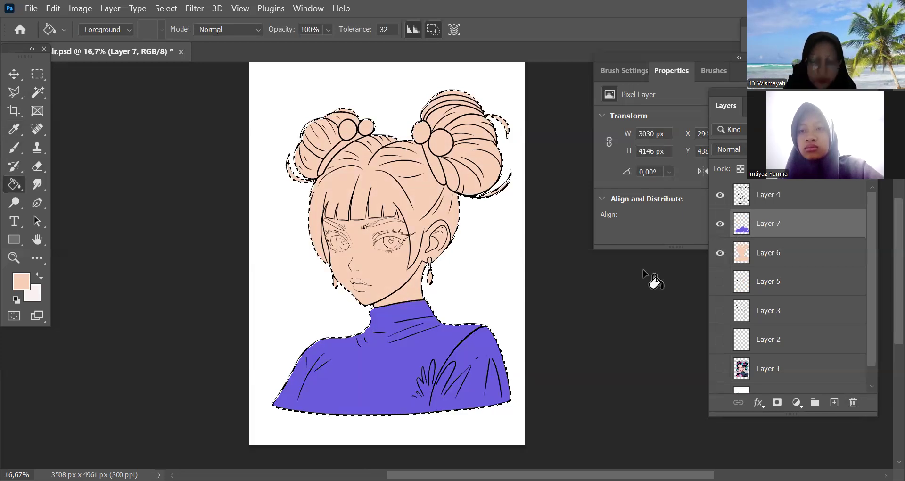
key("ctrl+d")
Try selecting the front hair region on Layer 4 with the Magic Wand, and clear the selection
left_click(773, 194)
left_click(38, 92)
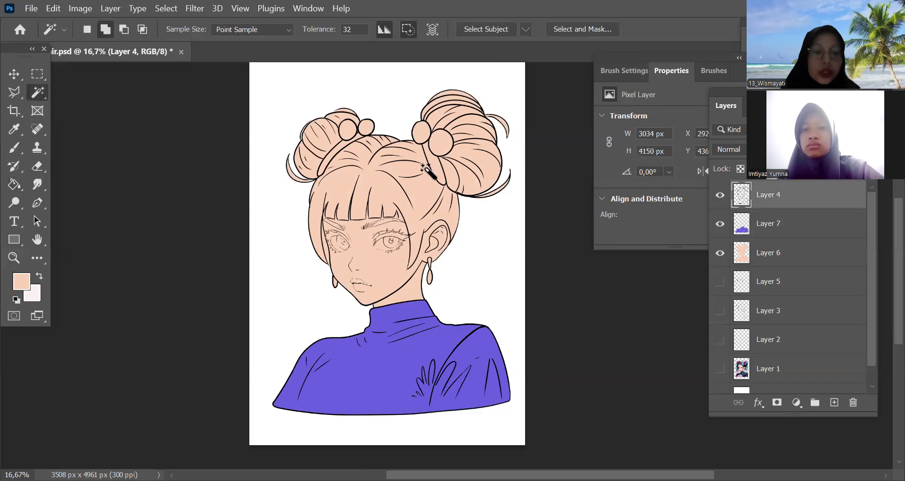
left_click(423, 204)
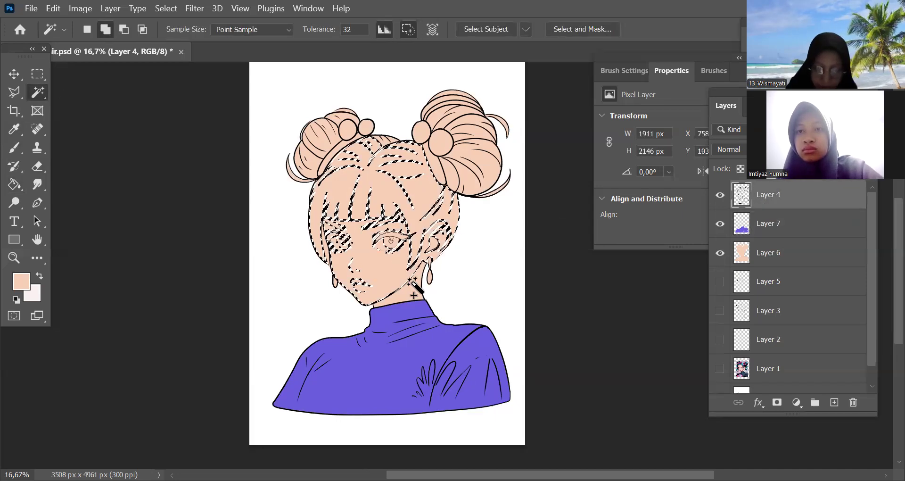
scroll(420, 283, "up", 1)
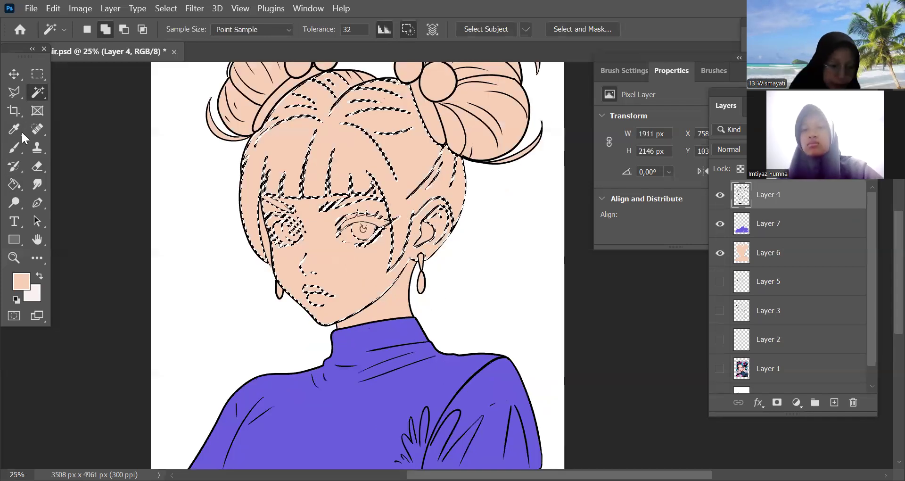
key("b")
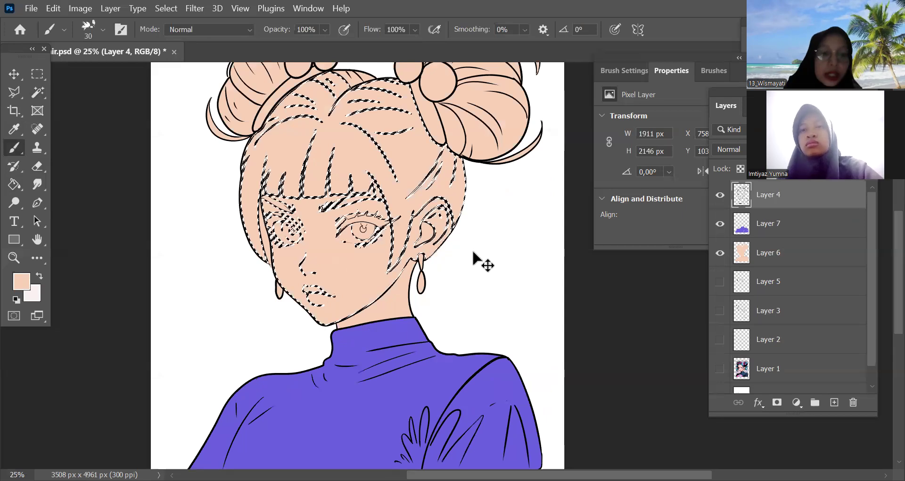
key("ctrl+d")
Set up a 15 px round black brush for touching up the fringe line art on Layer 4
key("ctrl+plus")
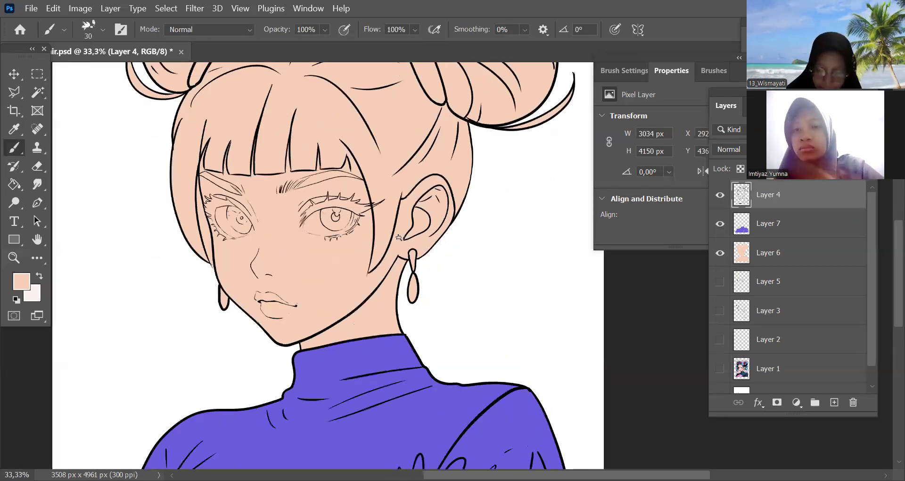
key("ctrl+plus")
key("ctrl+plus")
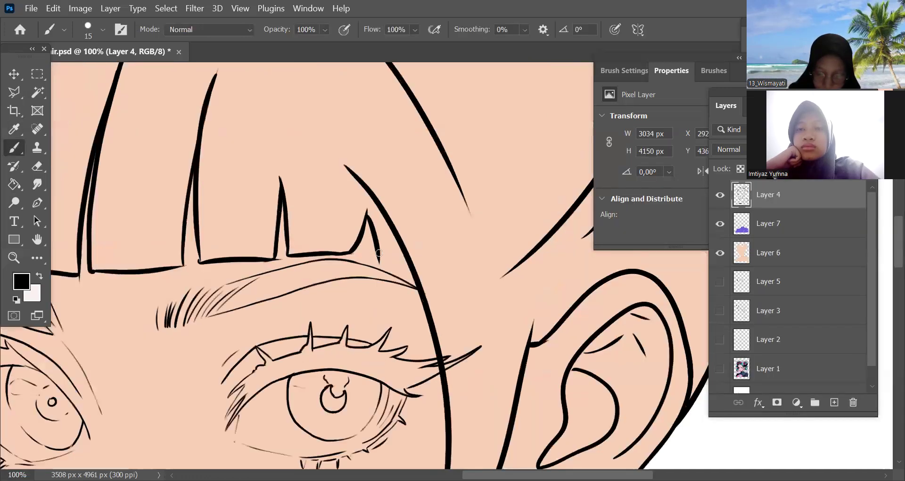
key("ctrl+minus")
key("ctrl+minus")
key("ctrl+minus")
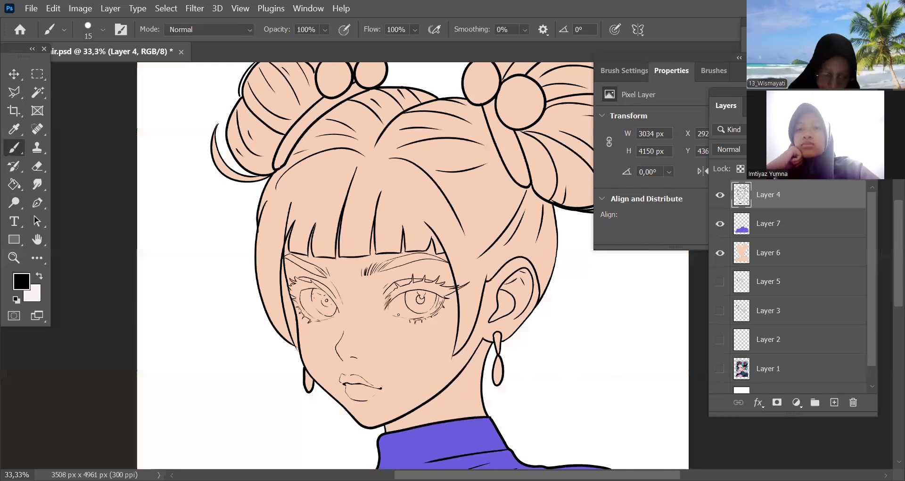
Erase the Layer 6 skin colour from the narrow gap between the side hair strand and the cheek, using 20 and 10 px erasers
key("ctrl+plus")
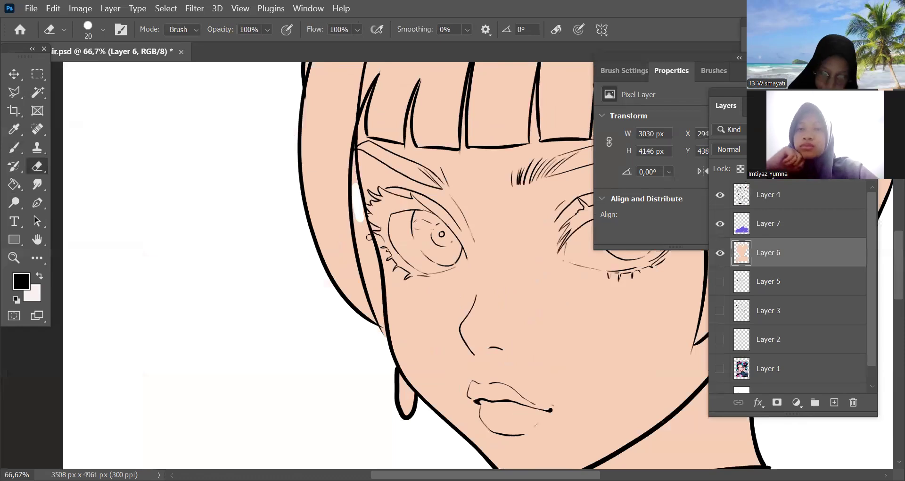
left_click_drag(358, 207, 363, 262)
mouse_move(373, 296)
left_mouse_down()
mouse_move(377, 277)
mouse_move(386, 342)
left_mouse_up()
key("bracketleft")
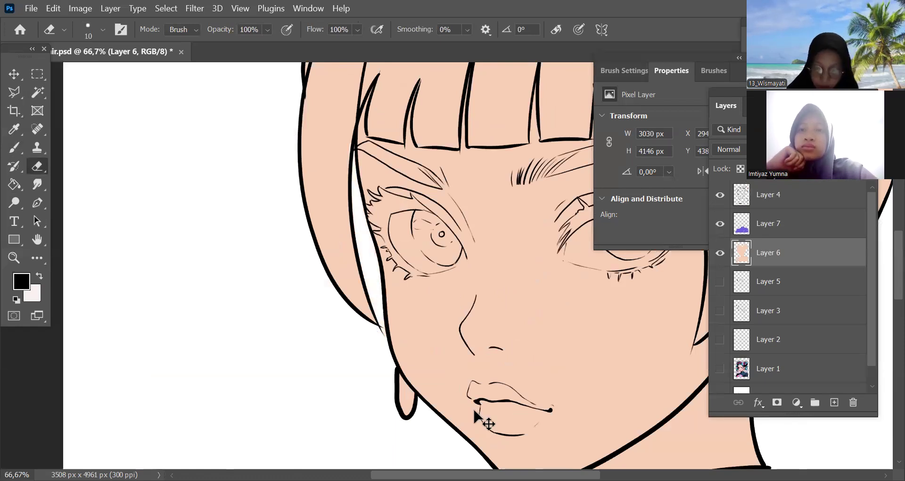
key("ctrl+plus")
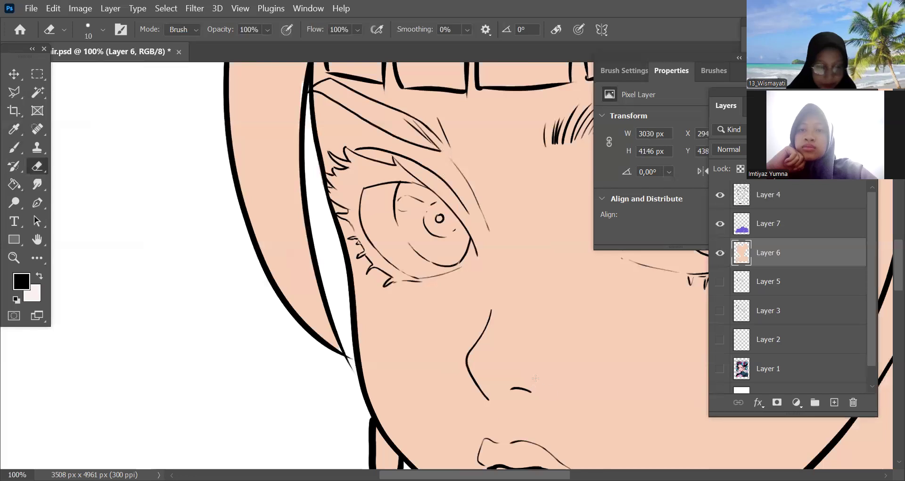
key("ctrl+minus")
key("ctrl+minus")
key("ctrl+minus")
key("ctrl+minus")
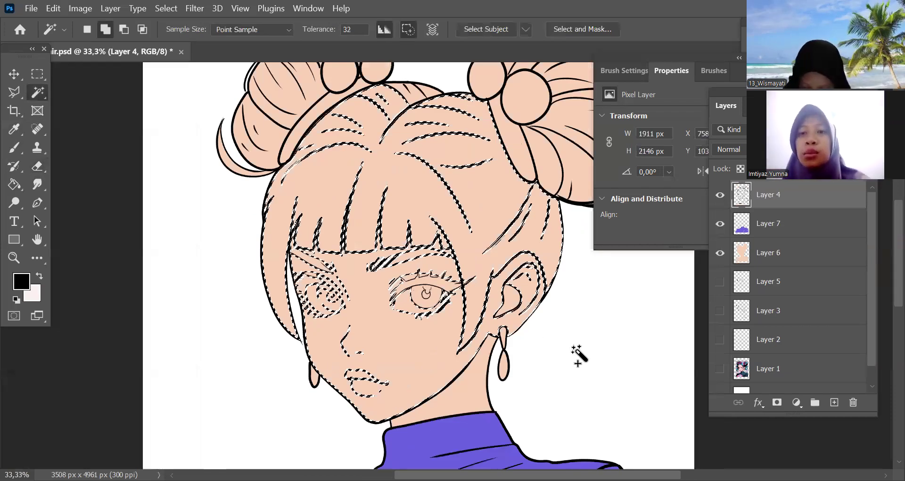
key("ctrl+plus")
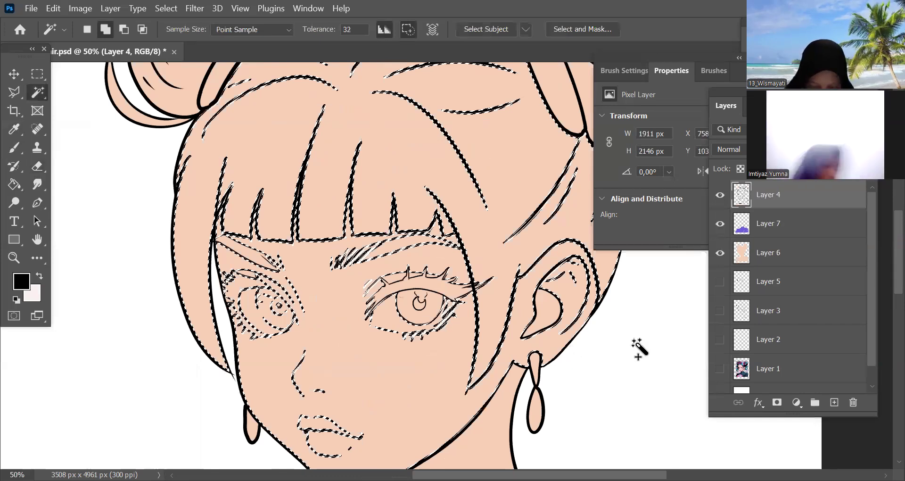
left_click_drag(554, 372, 624, 355)
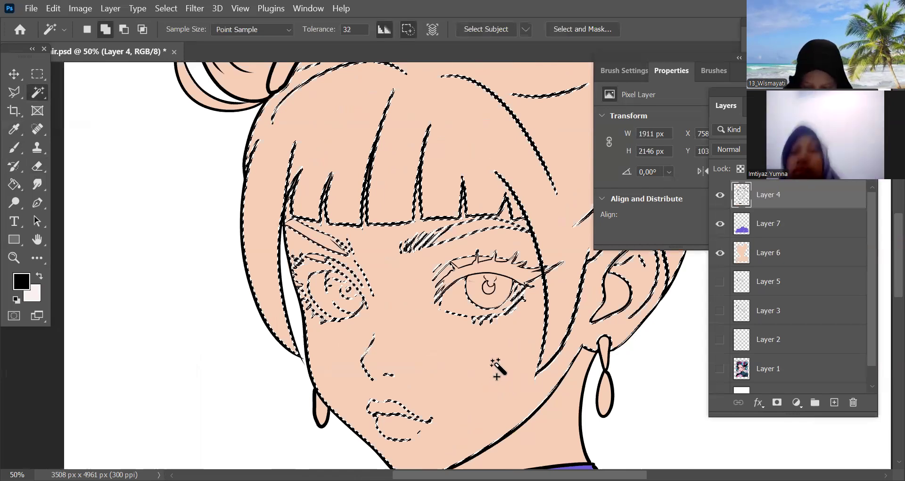
key("ctrl+plus")
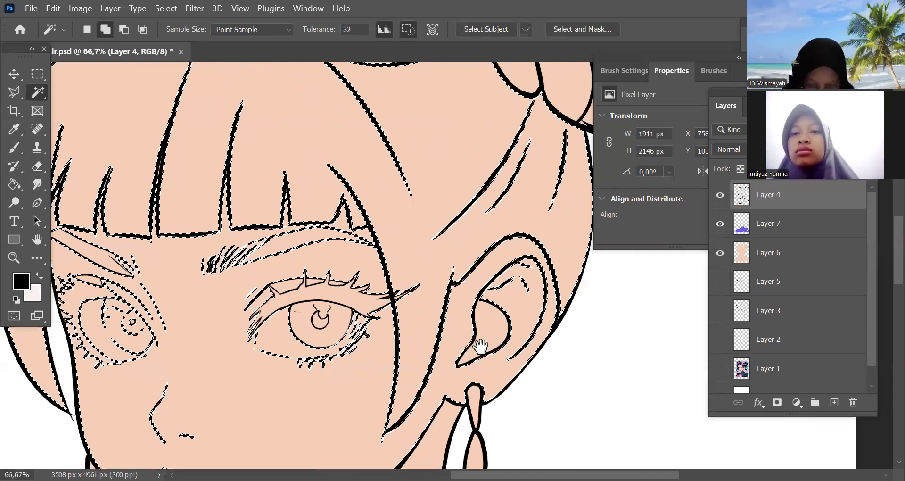
scroll(481, 349, "left", 5)
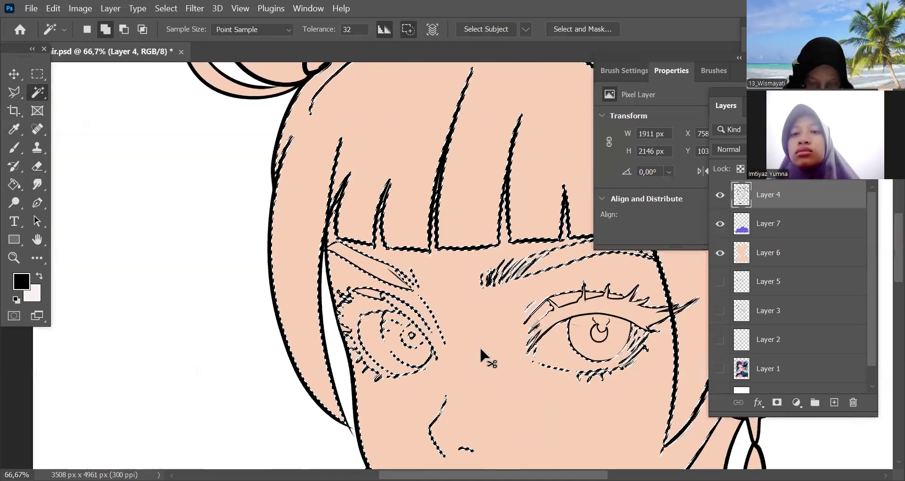
key("ctrl+minus")
key("ctrl+minus")
key("ctrl+minus")
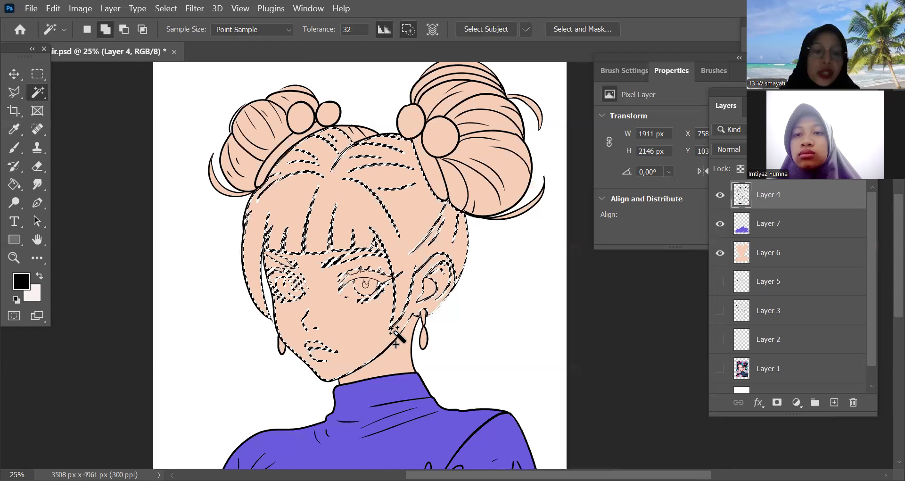
Load the Layer 6 skin shape as a selection and add a new layer directly above it
left_click(737, 252, "ctrl")
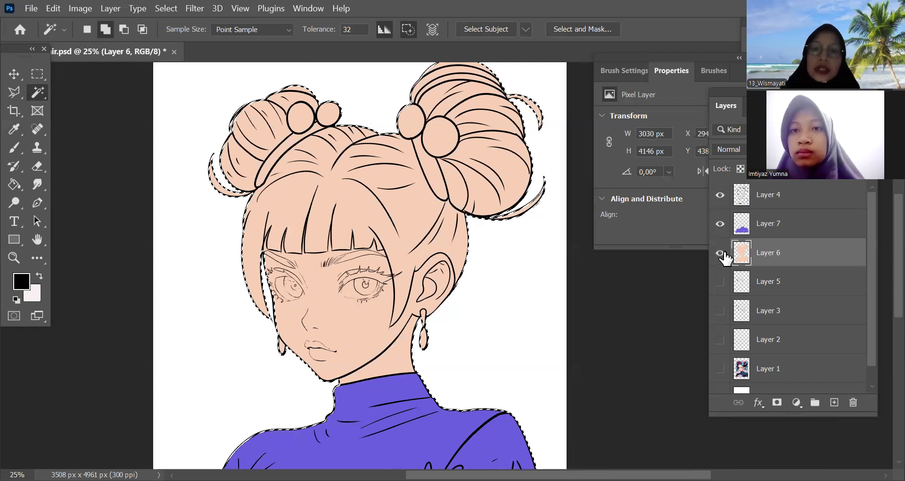
left_click(834, 402)
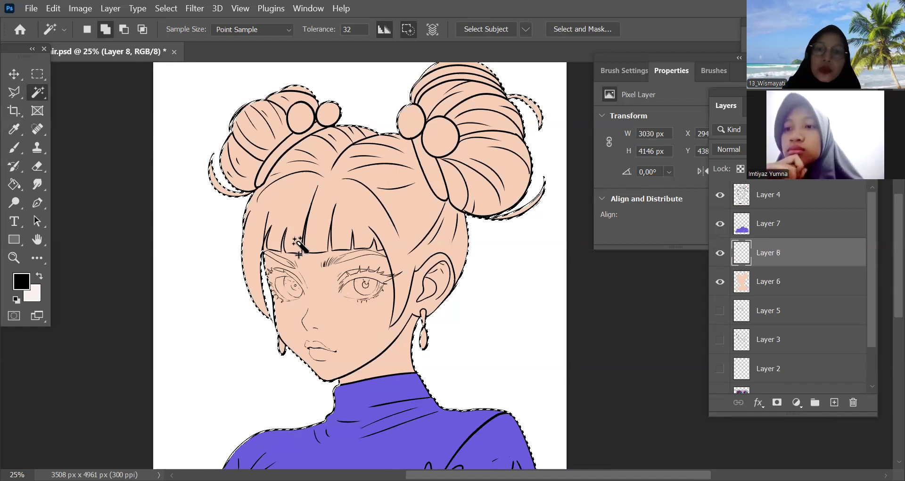
Set the foreground colour to orange #cd6f2a and paint the buns and upper hair with a 700 px brush
key("ctrl+minus")
left_click(22, 281)
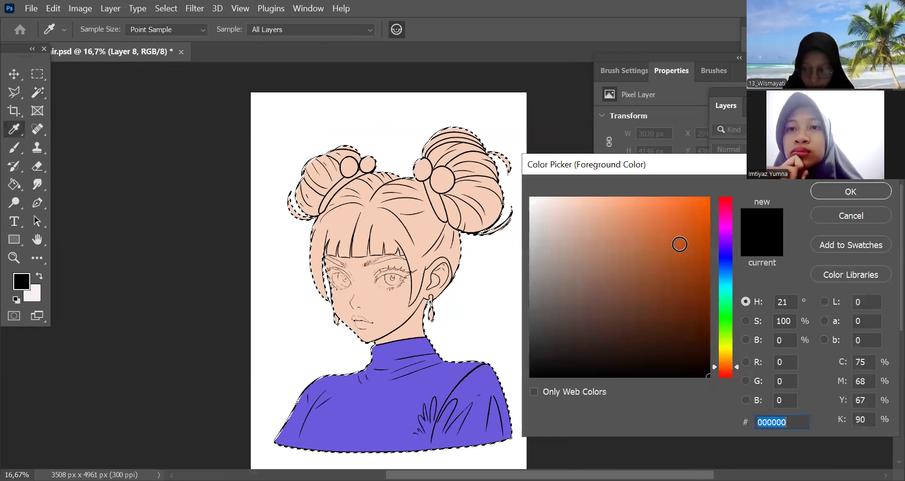
left_click(673, 232)
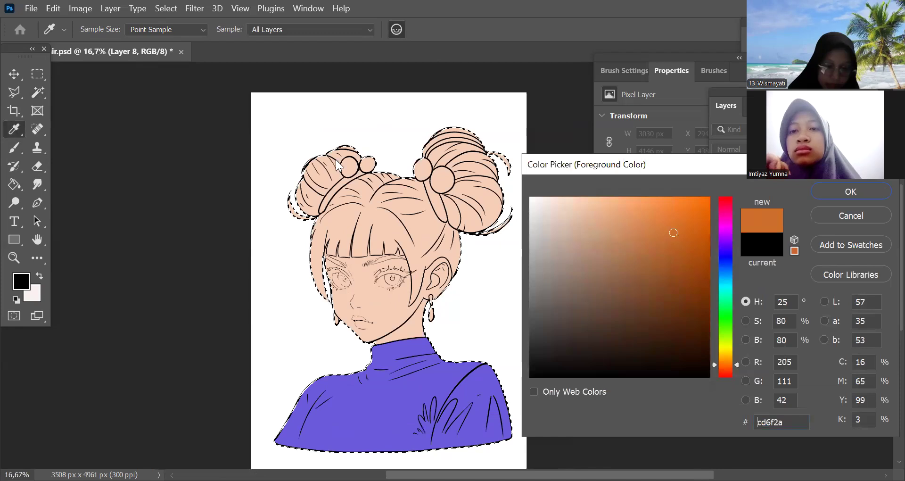
key("Return")
key("b")
key("bracketright")
key("bracketright")
key("bracketright")
key("bracketright")
key("bracketright")
key("bracketright")
key("bracketright")
key("bracketright")
key("bracketright")
key("bracketright")
key("bracketright")
key("bracketright")
key("bracketright")
mouse_move(318, 190)
left_mouse_down()
mouse_move(501, 156)
mouse_move(450, 215)
mouse_move(471, 158)
mouse_move(461, 194)
mouse_move(417, 207)
mouse_move(331, 205)
mouse_move(299, 263)
mouse_move(461, 262)
mouse_move(440, 157)
mouse_move(493, 185)
mouse_move(485, 303)
left_mouse_up()
Paint the orange hair colour up to the line art above and behind the ear with a 50 px brush
key("ctrl+plus")
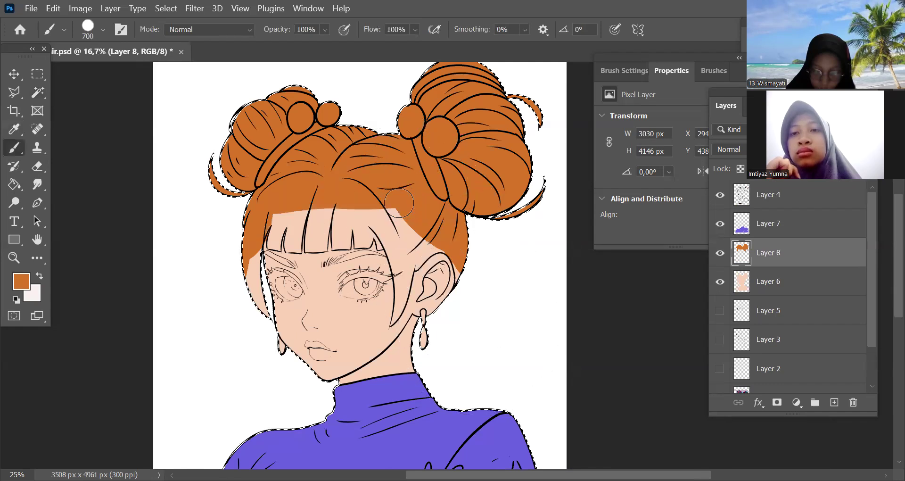
key("bracketleft")
key("bracketleft")
key("bracketleft")
key("bracketleft")
key("bracketleft")
key("ctrl+plus")
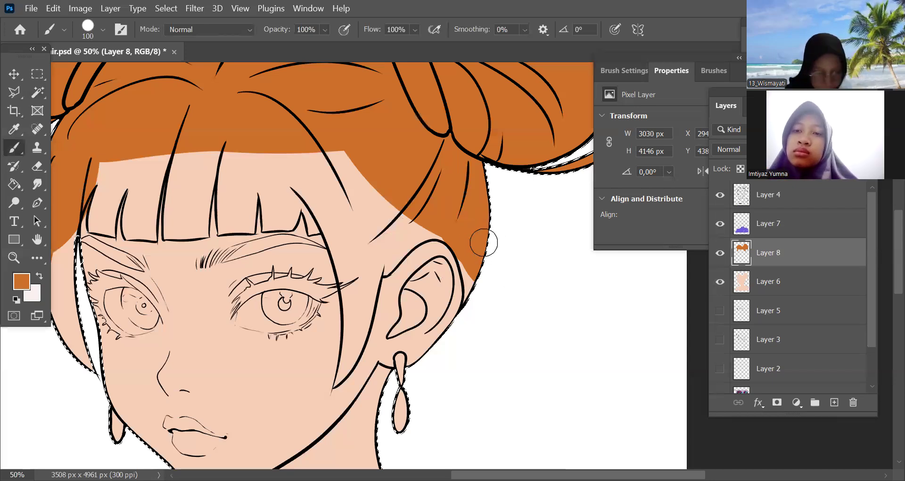
key("bracketleft")
key("bracketleft")
key("bracketleft")
key("bracketleft")
key("bracketleft")
key("ctrl+plus")
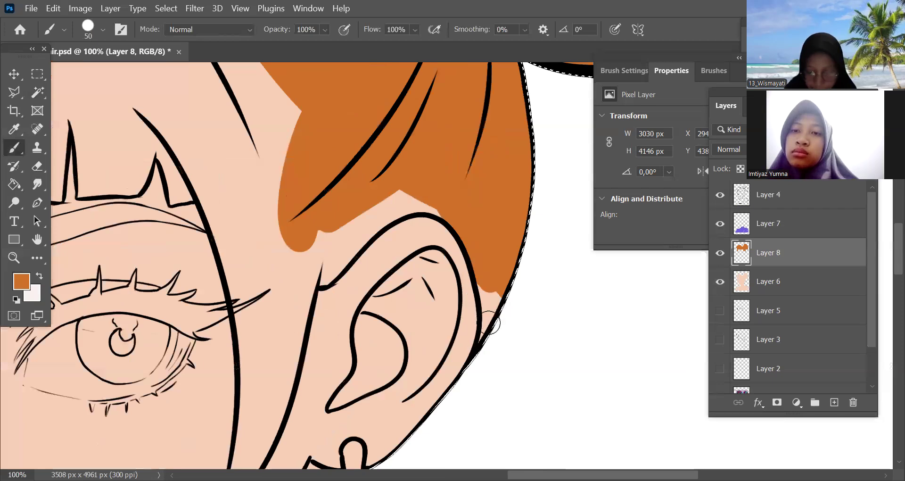
left_click_drag(495, 294, 488, 332)
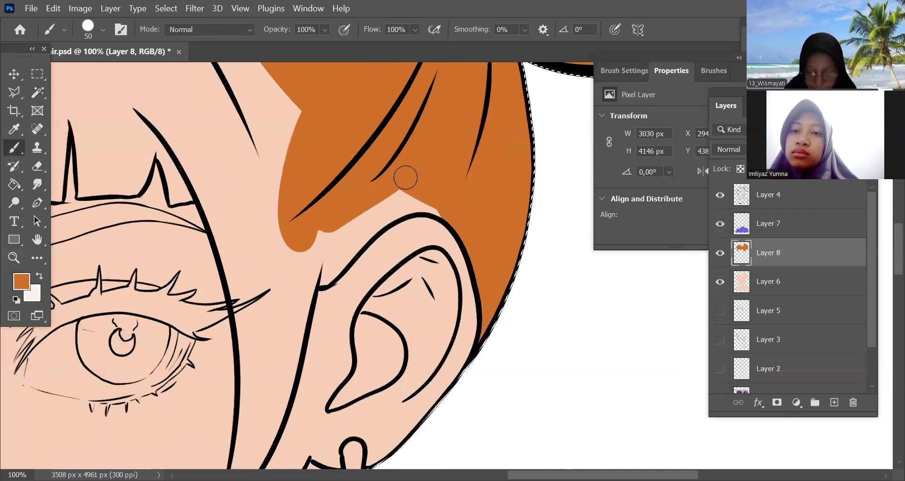
left_click_drag(419, 177, 489, 130)
left_click_drag(418, 174, 370, 222)
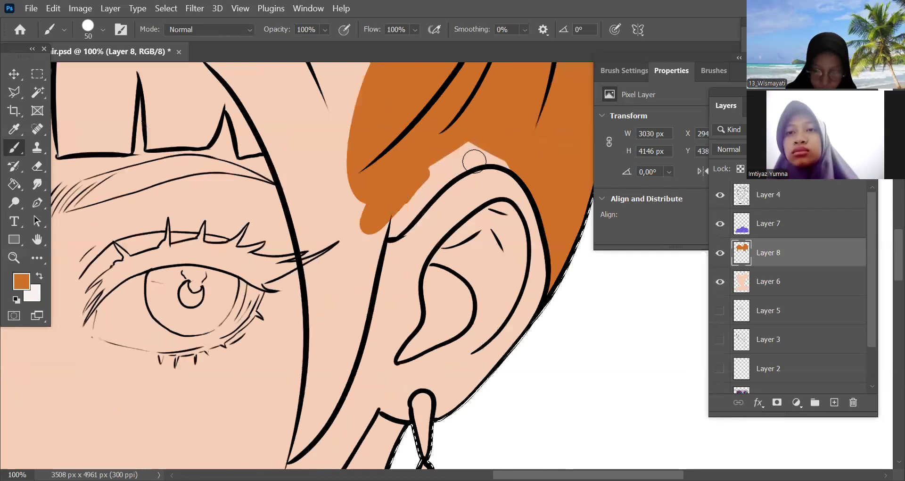
left_click_drag(475, 162, 526, 165)
Fill the side hair strand between the eye and the ear with orange down to its tip using the 50 px brush
left_click_drag(494, 262, 550, 229)
left_click_drag(339, 156, 356, 207)
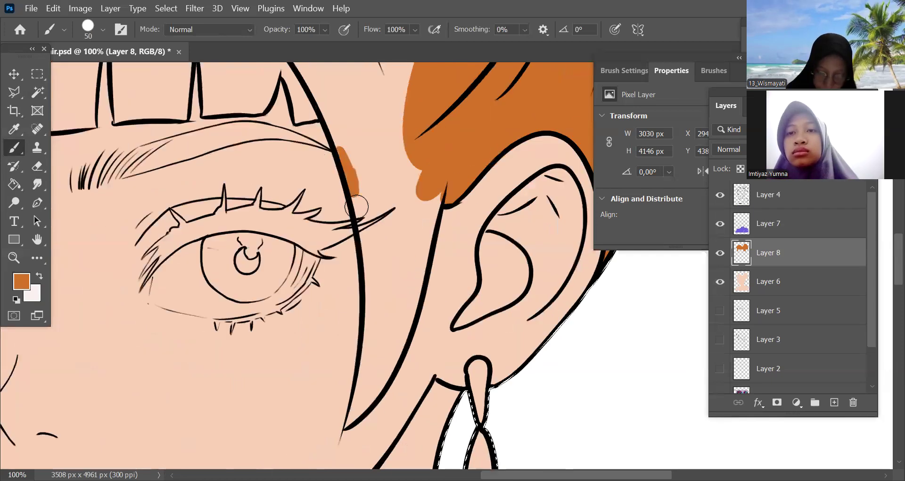
mouse_move(430, 205)
left_mouse_down()
mouse_move(383, 223)
mouse_move(366, 240)
mouse_move(405, 245)
left_mouse_up()
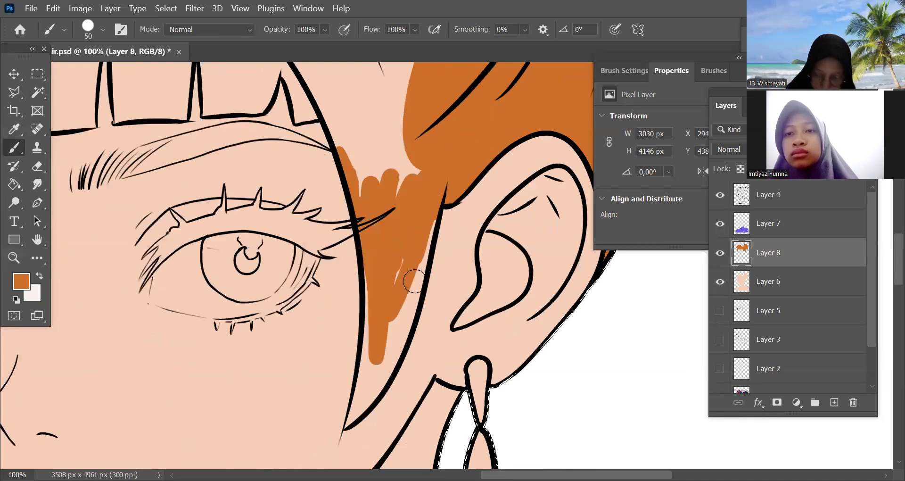
left_click_drag(475, 264, 510, 148)
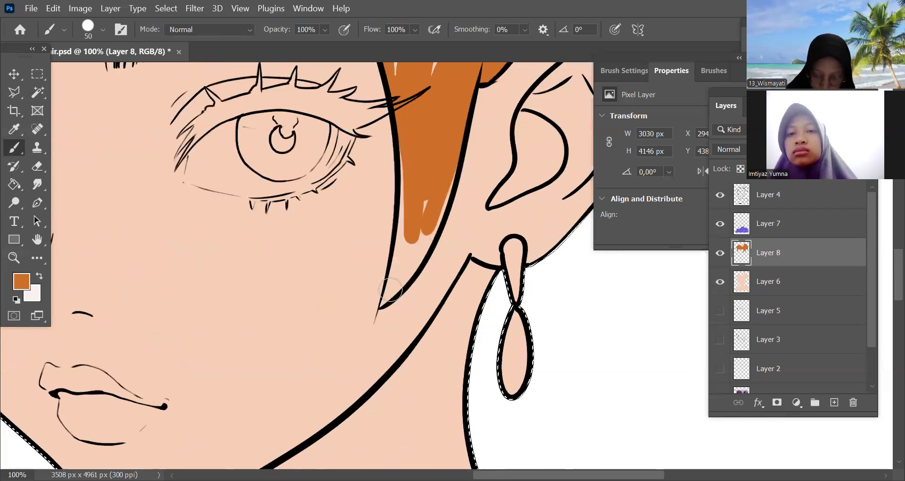
mouse_move(384, 305)
left_mouse_down()
mouse_move(416, 240)
mouse_move(414, 215)
mouse_move(400, 208)
mouse_move(441, 171)
mouse_move(451, 178)
mouse_move(468, 377)
left_mouse_up()
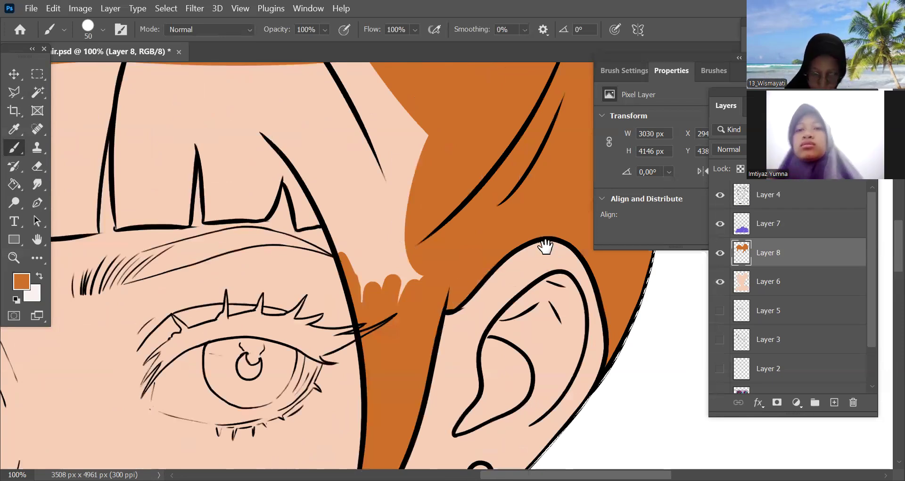
Paint the fringe and the remaining unfilled side hair orange with the brush enlarged to 175 px
key("bracketright")
key("ctrl+minus")
key("ctrl+minus")
key("ctrl+minus")
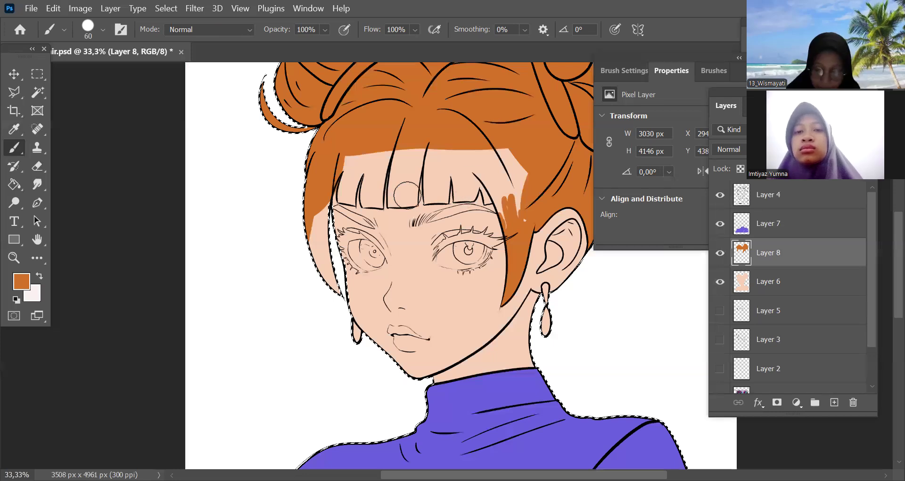
mouse_move(462, 173)
left_mouse_down()
mouse_move(453, 181)
mouse_move(335, 189)
mouse_move(307, 250)
mouse_move(328, 257)
mouse_move(366, 198)
mouse_move(376, 204)
left_mouse_up()
left_click_drag(488, 202, 483, 198)
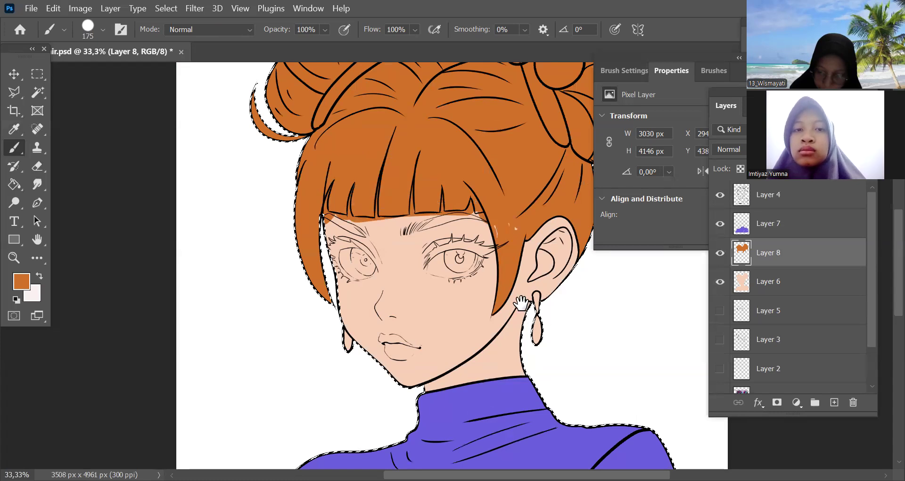
Erase the orange spill from the upper front edge of the ear with a 35 px eraser
key("ctrl+minus")
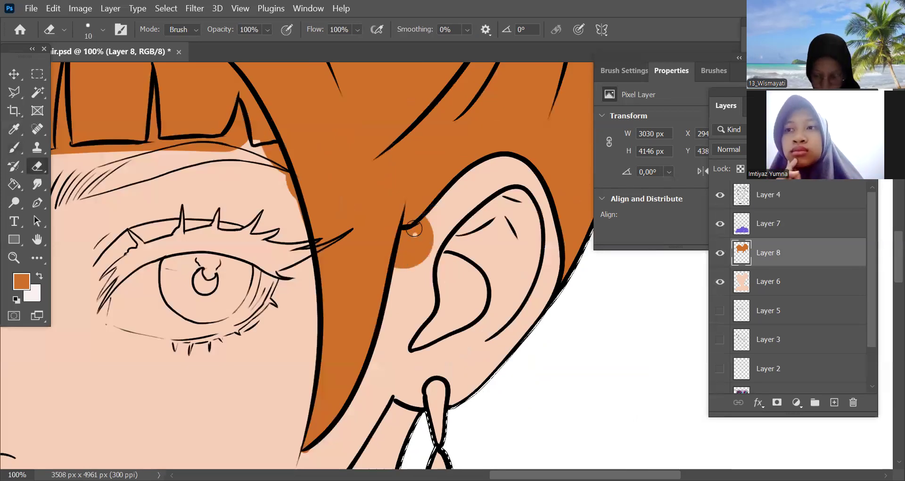
left_click_drag(401, 265, 417, 231)
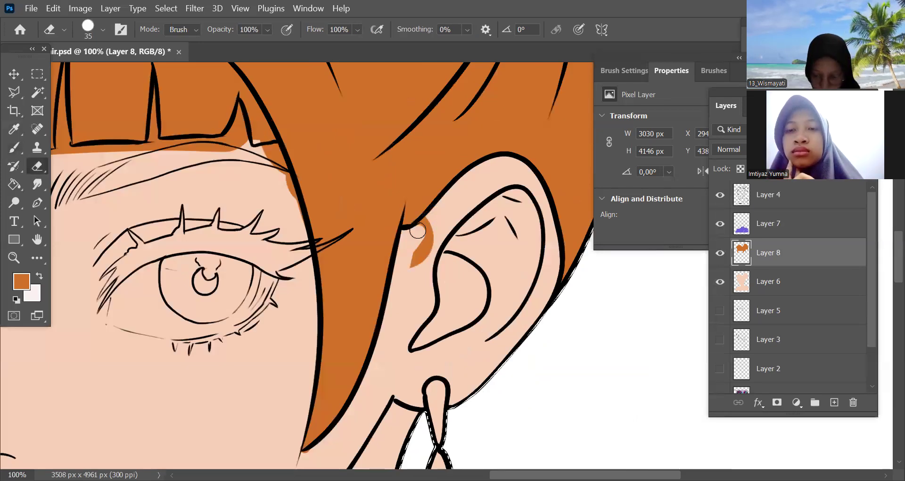
left_click_drag(414, 272, 426, 217)
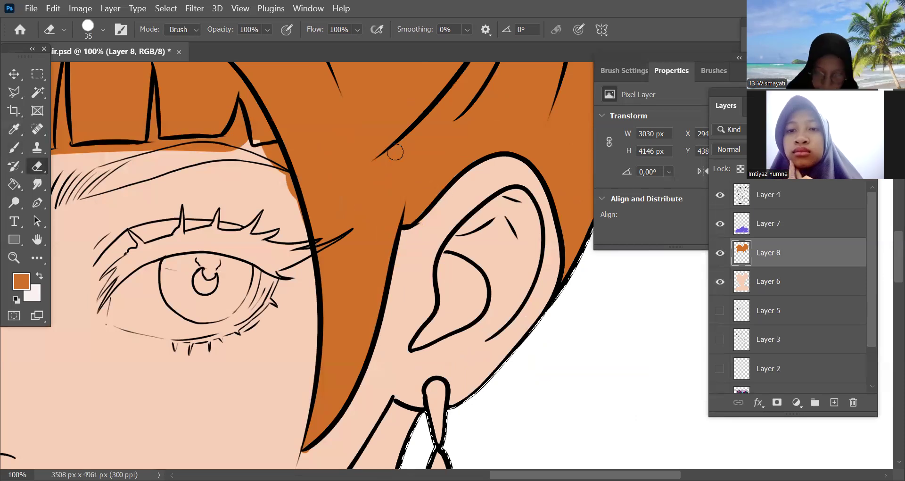
Fill the small uncoloured gap where the fringe meets the side strand with orange using a 60 px brush
scroll(384, 202, "left", 3)
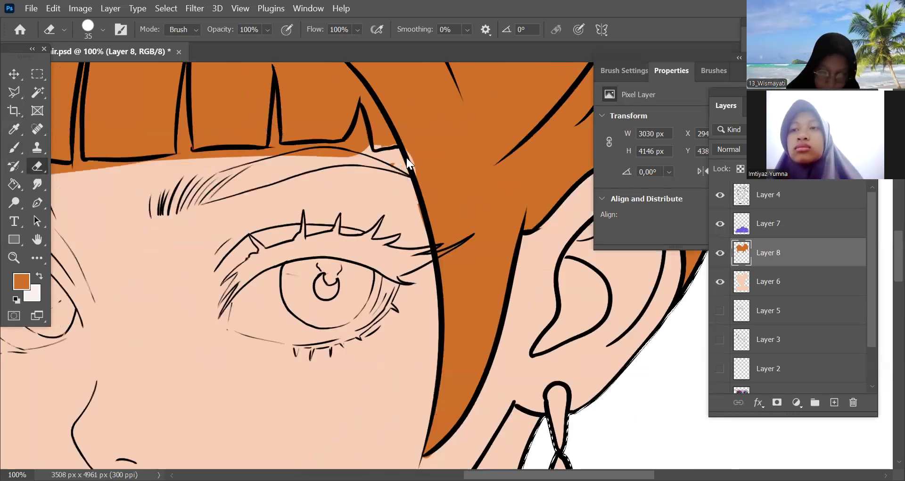
key("b")
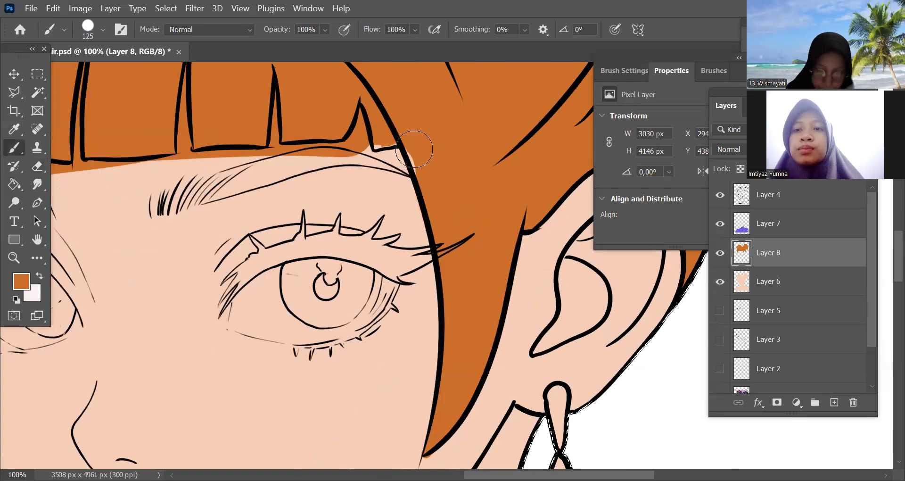
key("bracketleft")
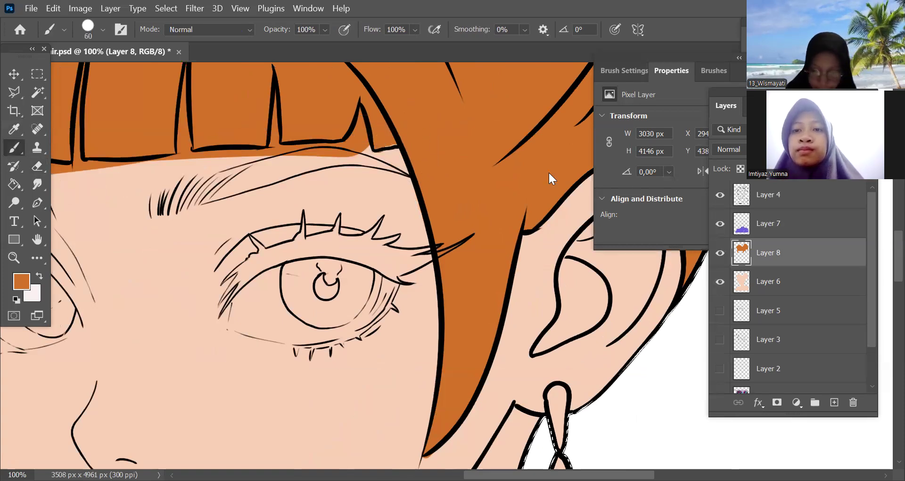
Erase the orange from the fringe gaps and lower edge above the eye nearest the ear, using erasers from 35 down to 10 px
key("e")
scroll(497, 158, "left", 3)
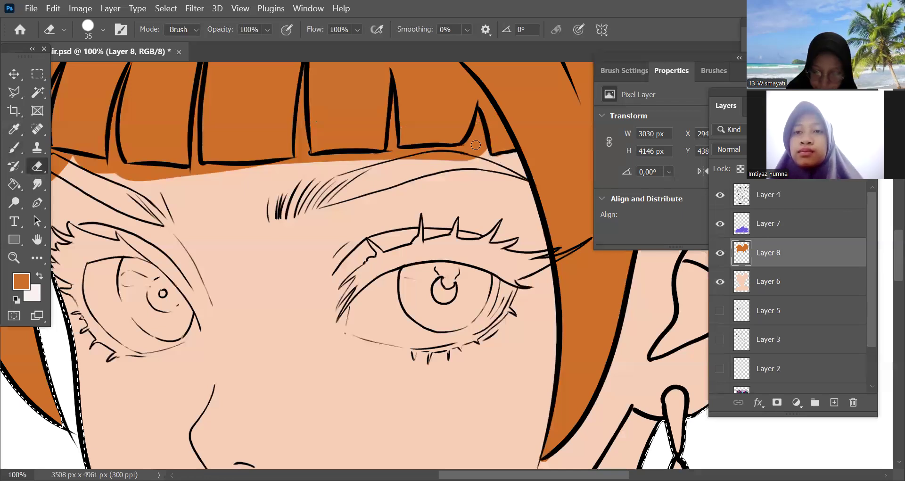
left_click_drag(483, 163, 480, 123)
key("bracketleft")
key("bracketleft")
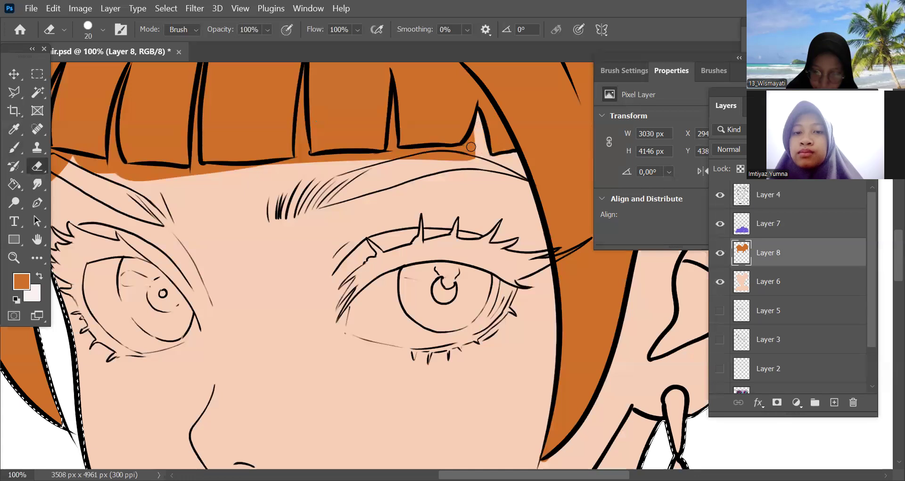
key("bracketleft")
key("bracketleft")
left_click_drag(392, 99, 394, 148)
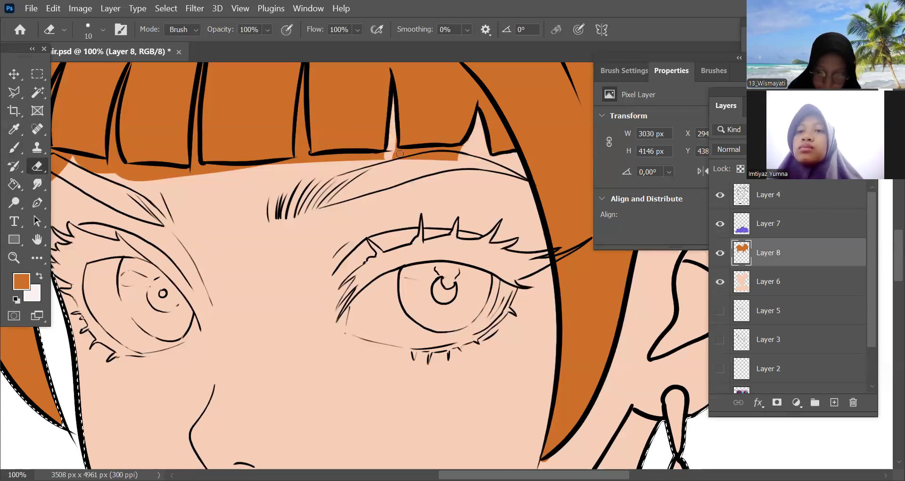
key("bracketright")
left_click_drag(468, 139, 447, 153)
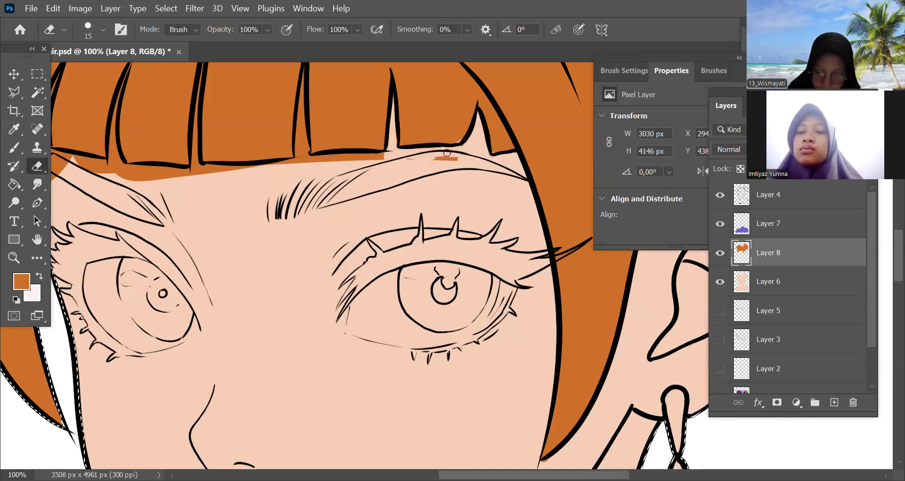
Erase the orange from the narrow gaps between the middle fringe strands using 15 and 10 px erasers
left_click_drag(495, 262, 555, 307)
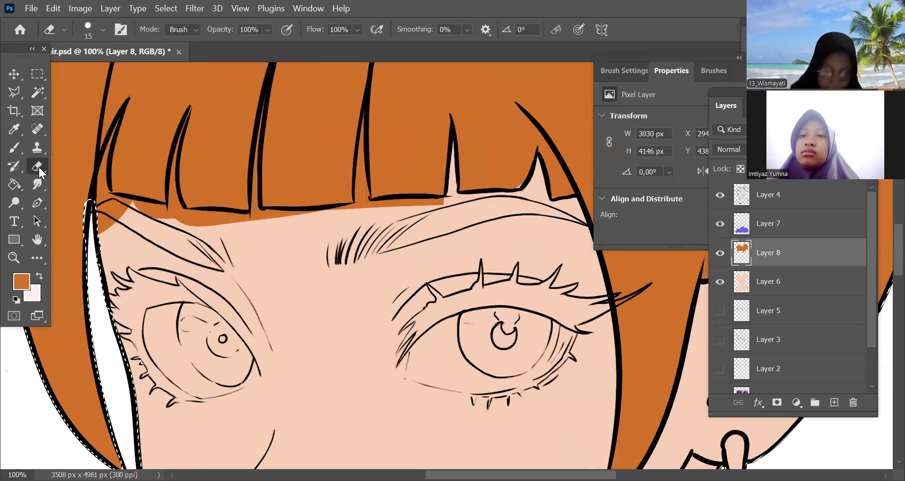
left_click(14, 148)
left_click_drag(173, 296, 313, 264)
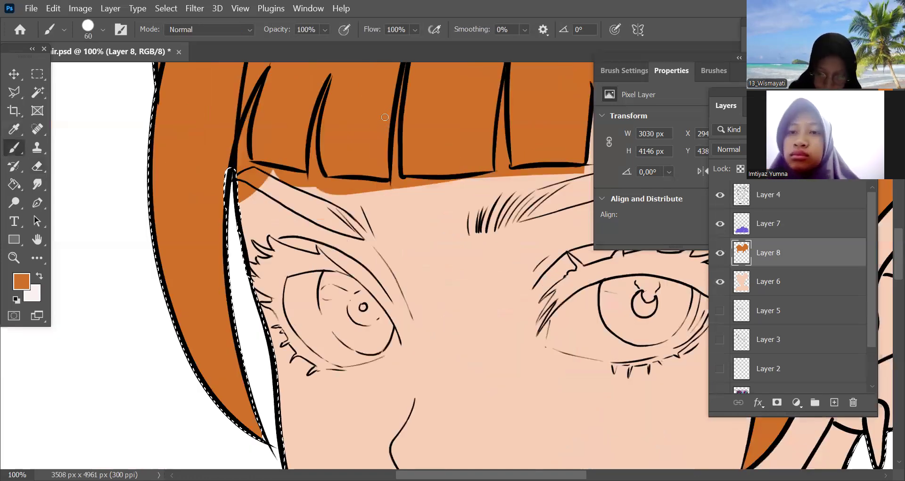
key("e")
left_click_drag(509, 83, 388, 111)
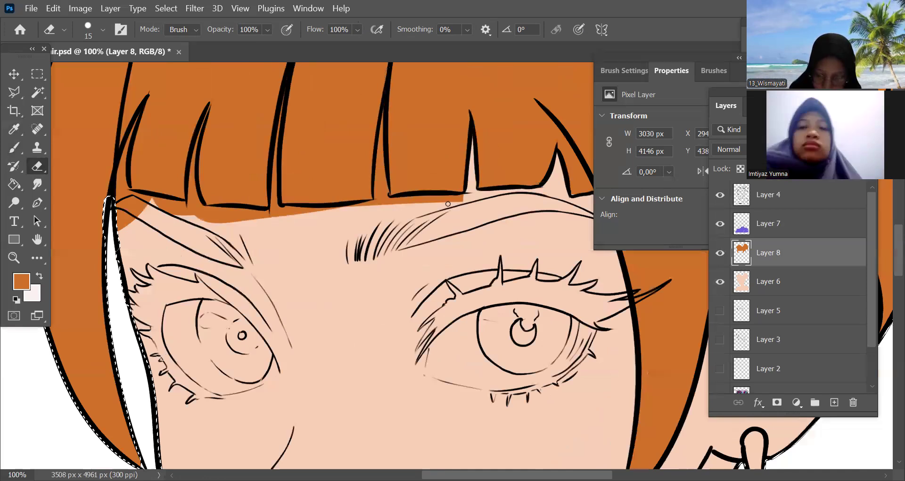
left_click_drag(467, 200, 457, 197)
left_click_drag(403, 292, 563, 285)
key("[")
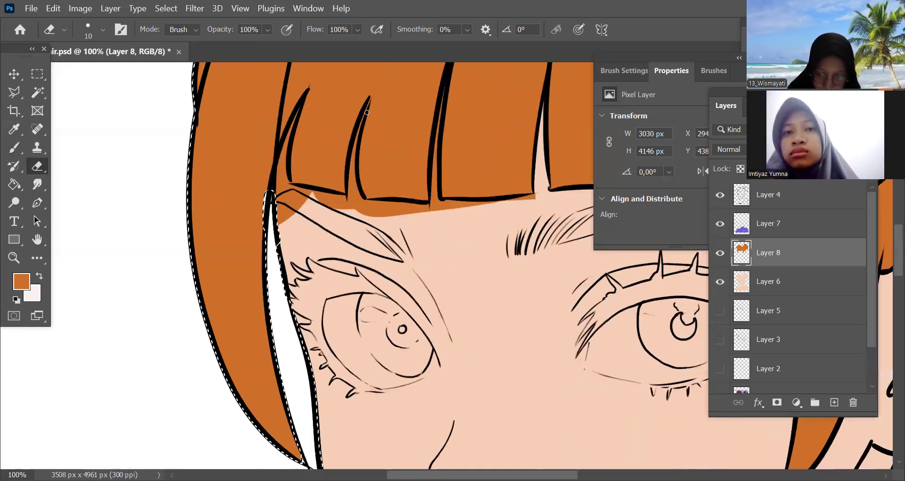
left_click_drag(349, 202, 372, 103)
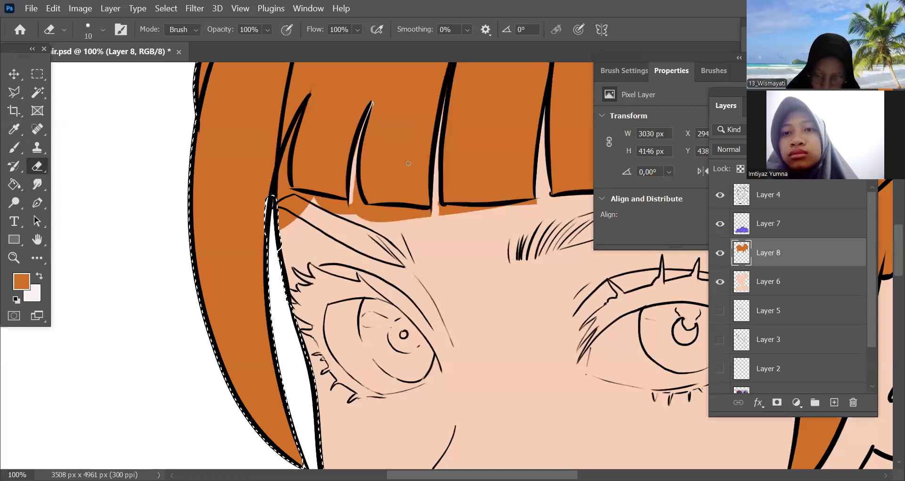
left_click_drag(354, 190, 408, 201)
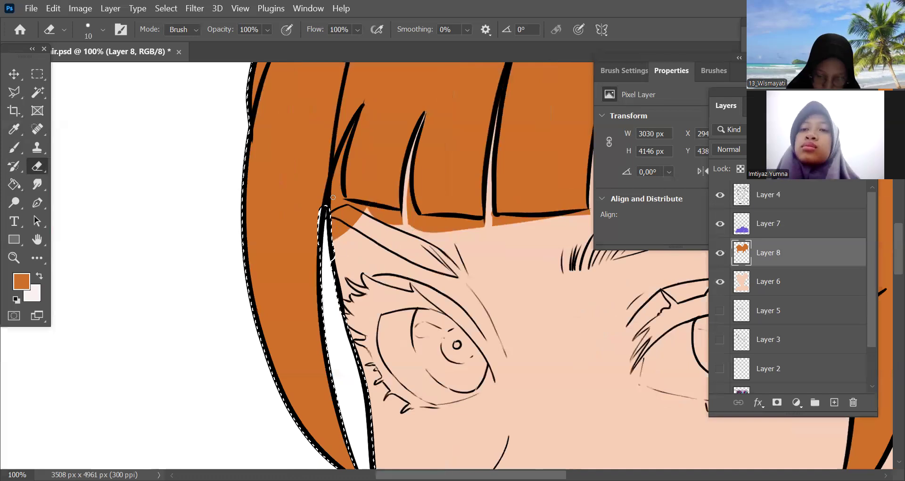
Erase the orange between the fringe and the far side strand and below the fringe's lower edge with a 20 px eraser
key("]")
left_click_drag(337, 184, 339, 160)
left_click_drag(342, 212, 354, 242)
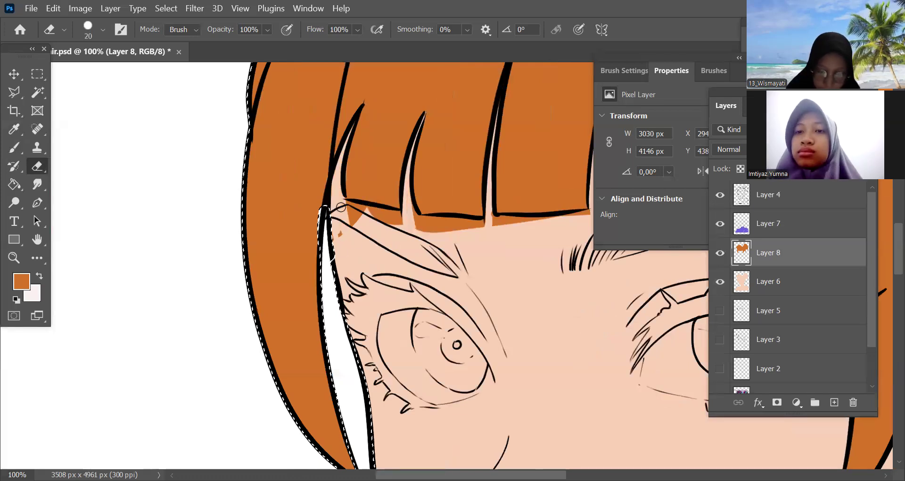
mouse_move(342, 208)
left_mouse_down()
mouse_move(433, 228)
mouse_move(406, 208)
mouse_move(422, 231)
mouse_move(438, 231)
mouse_move(421, 222)
mouse_move(439, 220)
mouse_move(476, 224)
mouse_move(450, 232)
mouse_move(515, 229)
mouse_move(489, 215)
mouse_move(533, 222)
mouse_move(502, 219)
left_mouse_up()
key("space")
left_click_drag(509, 279, 468, 275)
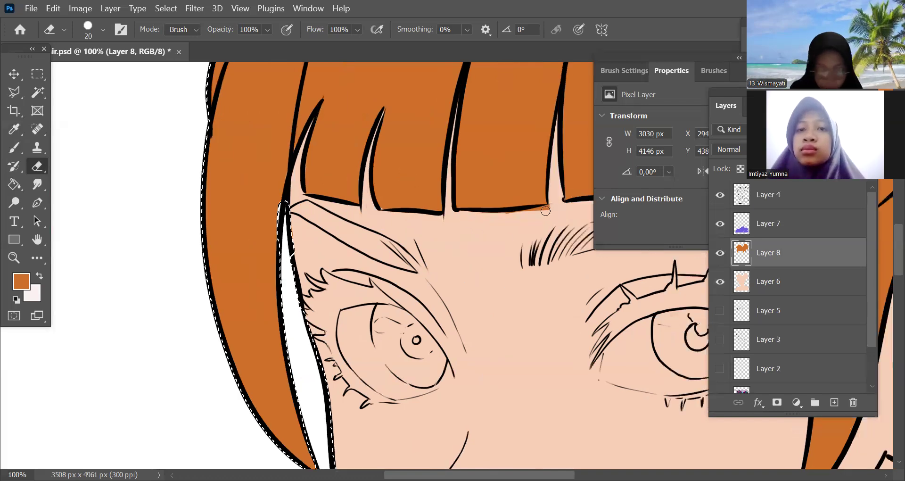
left_click_drag(545, 210, 505, 215)
key("space")
left_click_drag(319, 204, 321, 203)
Try to paint the eyebrow nearest the ear orange with 15 and 25 px brushes
key("b")
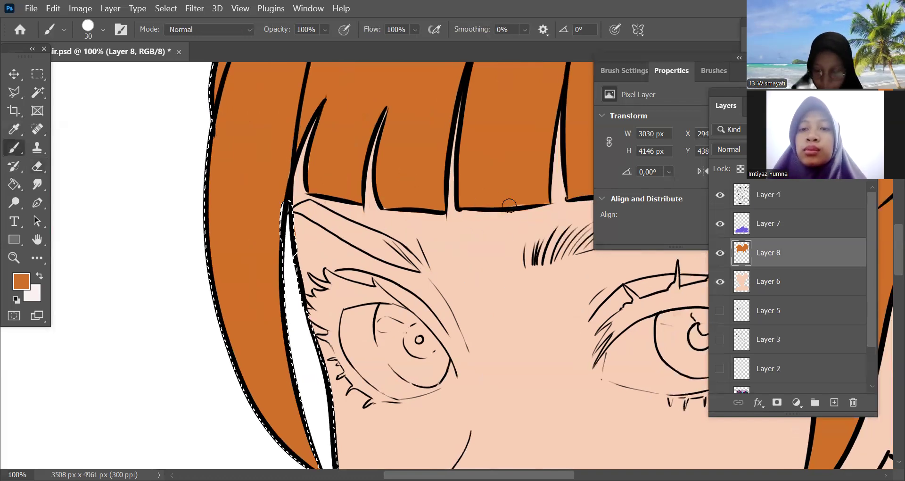
key("bracketleft")
key("bracketleft")
key("bracketleft")
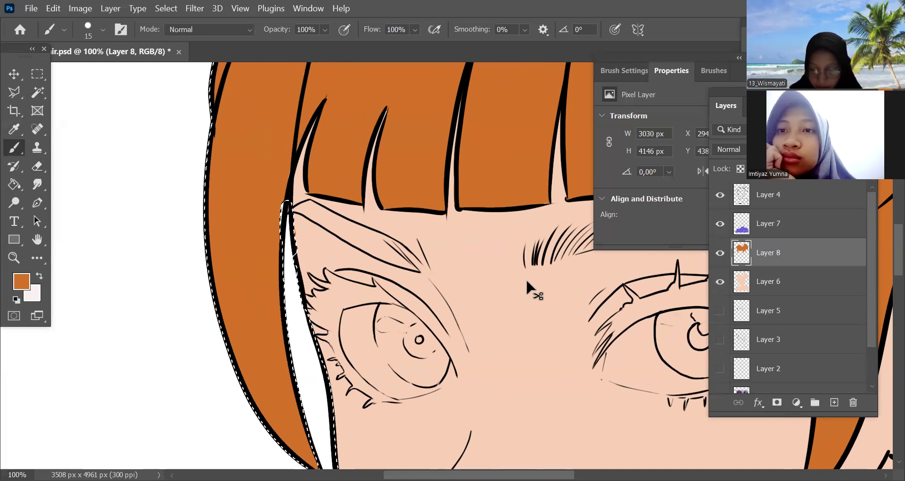
key("ctrl+minus")
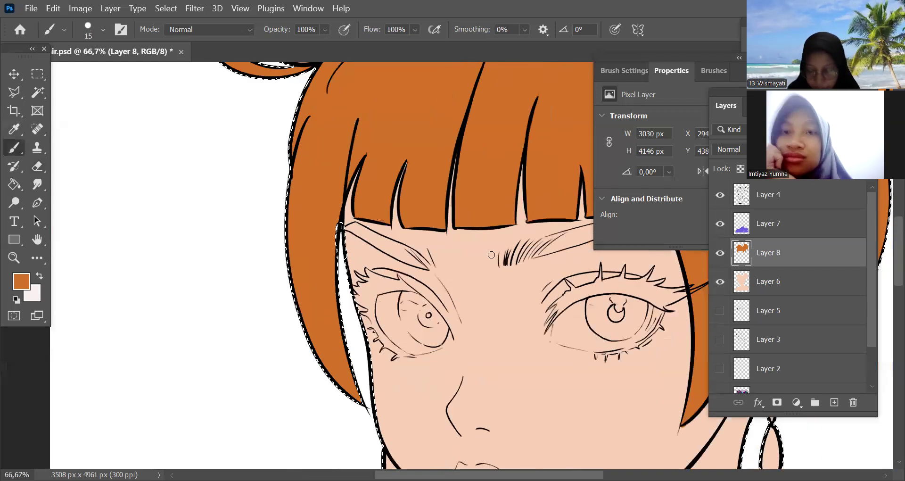
key("ctrl+minus")
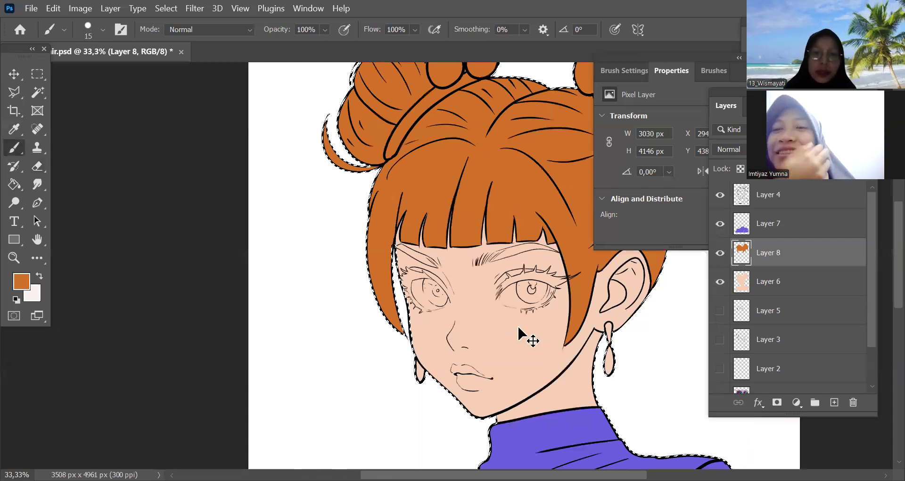
key("ctrl+minus")
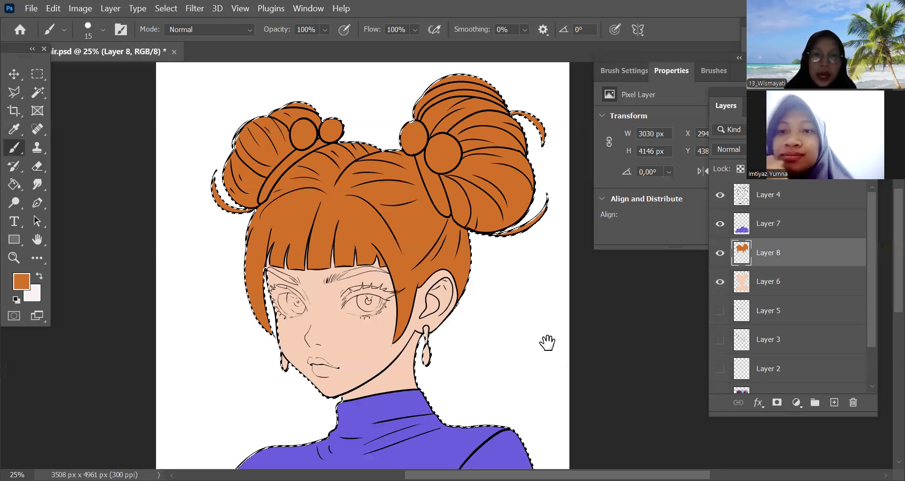
key("ctrl+plus")
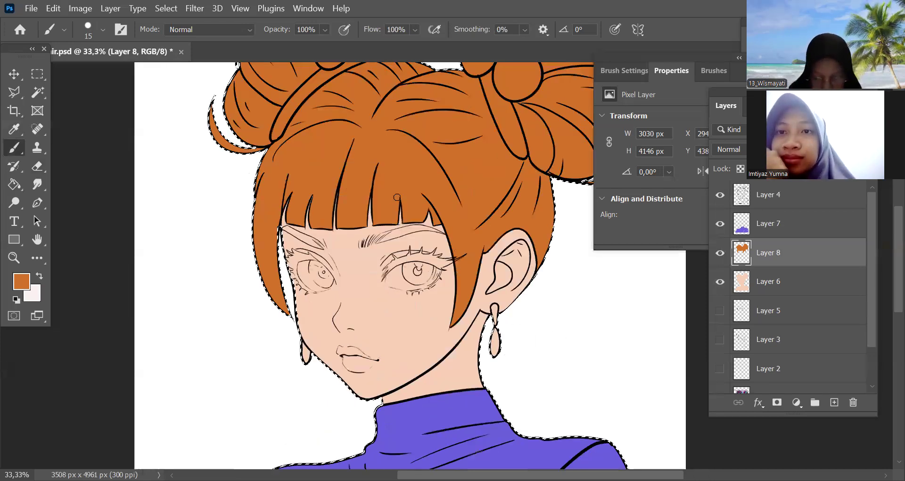
left_click_drag(397, 197, 385, 201)
scroll(396, 198, "up", 3)
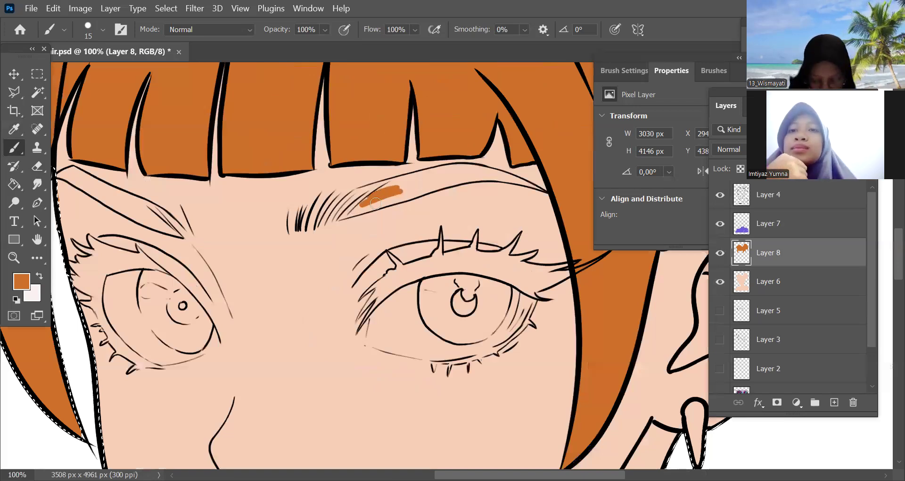
key("bracketright")
left_click_drag(344, 215, 400, 196)
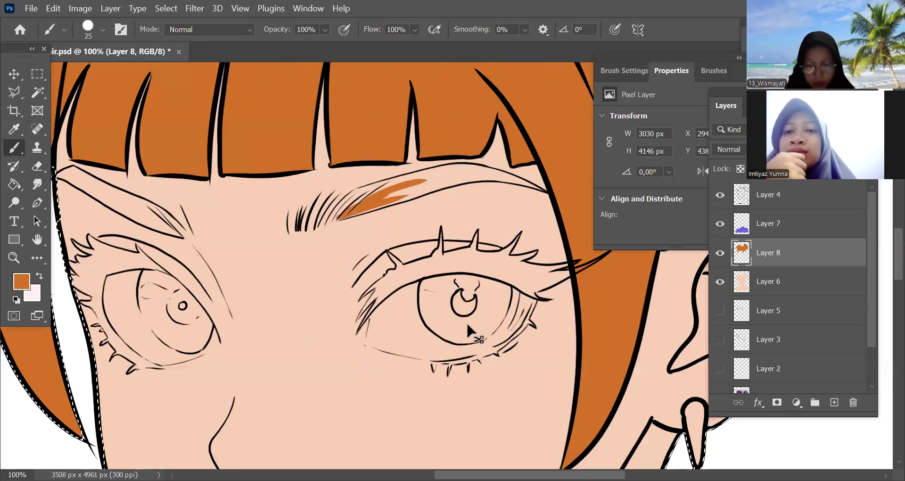
key("ctrl+z")
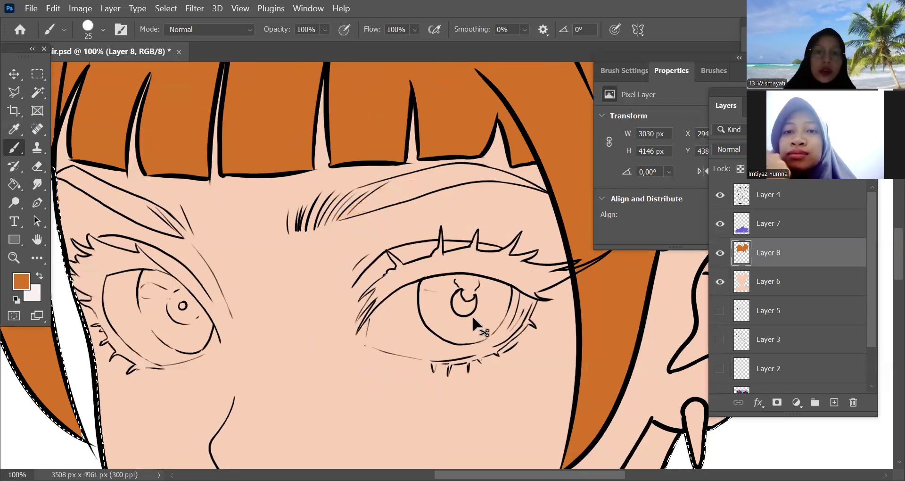
Load the pixels of Layer 6 as a selection and add a new layer above the orange hair layer
key("ctrl+minus")
key("ctrl+minus")
key("ctrl+minus")
key("ctrl+minus")
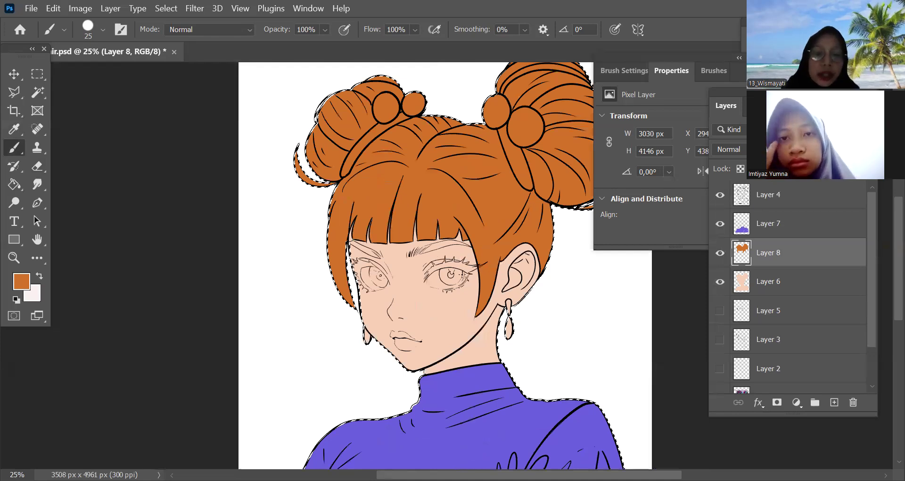
key("ctrl+minus")
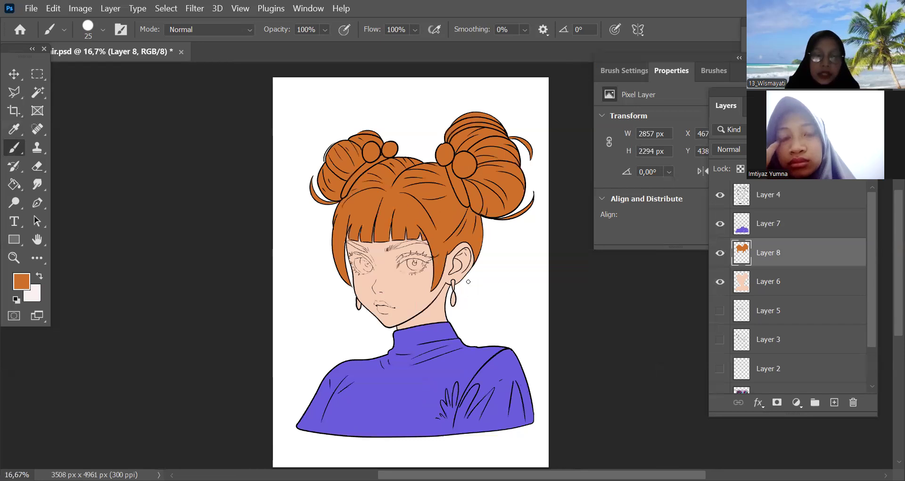
key("ctrl+plus")
key("ctrl+plus")
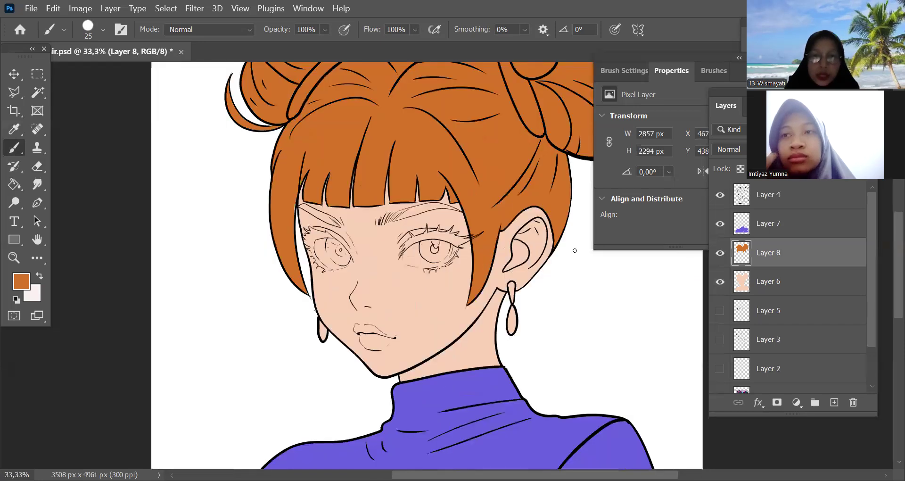
left_click(741, 282, "ctrl")
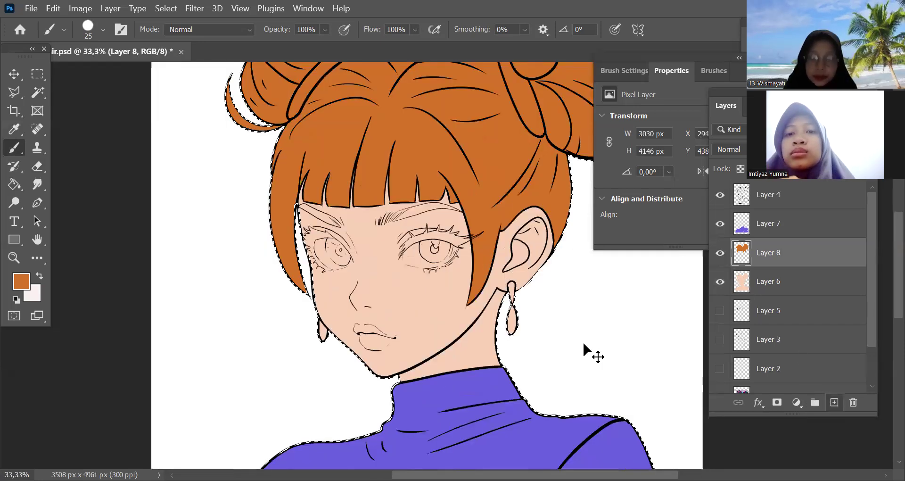
Paint the whole eyeball of the eye nearest the ear white on the new layer, enlarging the brush to 60 px
key("ctrl+plus")
key("ctrl+plus")
key("ctrl+plus")
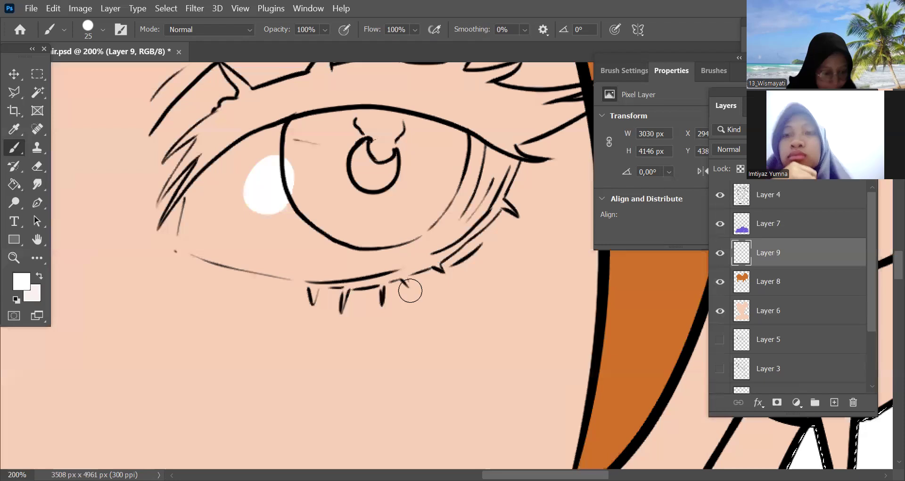
key("space")
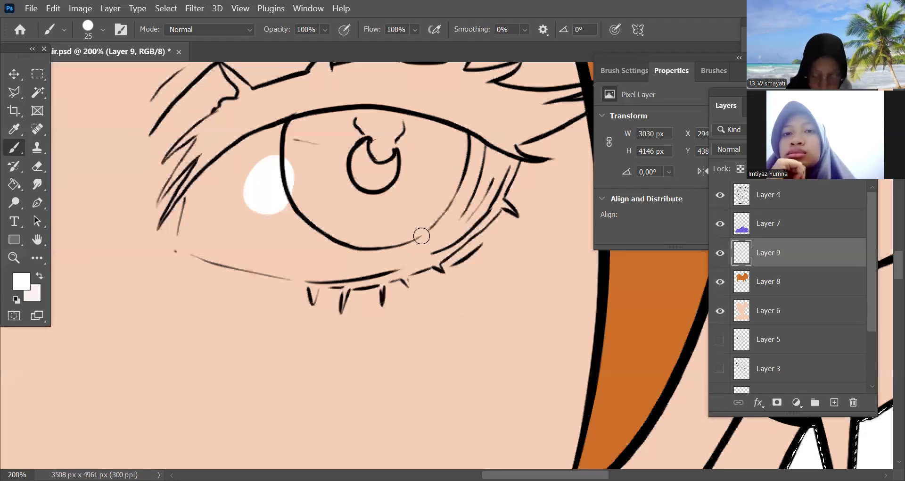
key("ctrl+minus")
key("]")
key("]")
key("]")
key("]")
key("]")
key("]")
left_click_drag(404, 241, 441, 236)
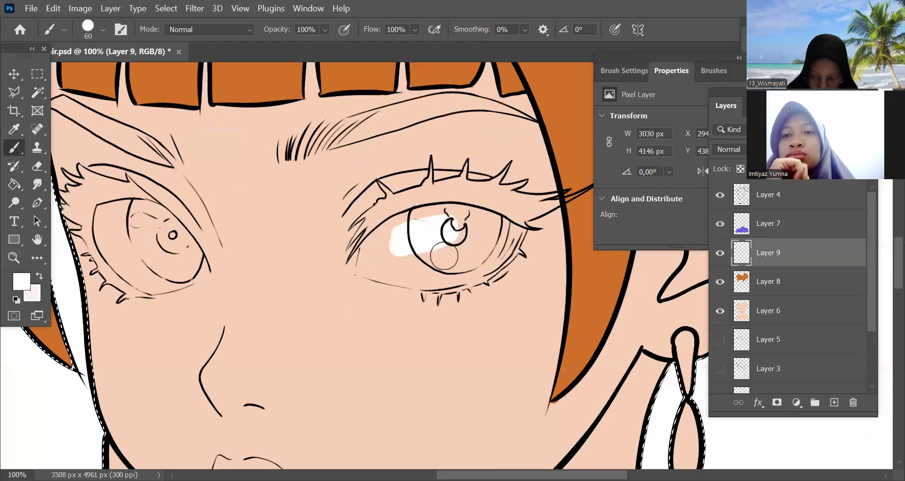
mouse_move(404, 263)
left_mouse_down()
mouse_move(460, 275)
mouse_move(432, 280)
mouse_move(364, 257)
mouse_move(420, 221)
left_mouse_up()
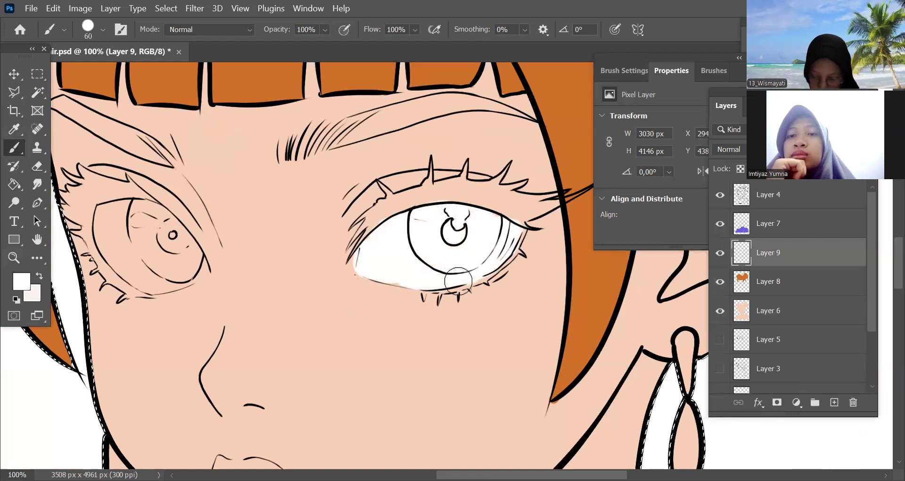
Paint the eyeball of the other eye, beside the far side strand, white with the 60 px brush
mouse_move(399, 322)
left_mouse_down()
mouse_move(601, 316)
mouse_move(638, 333)
left_mouse_up()
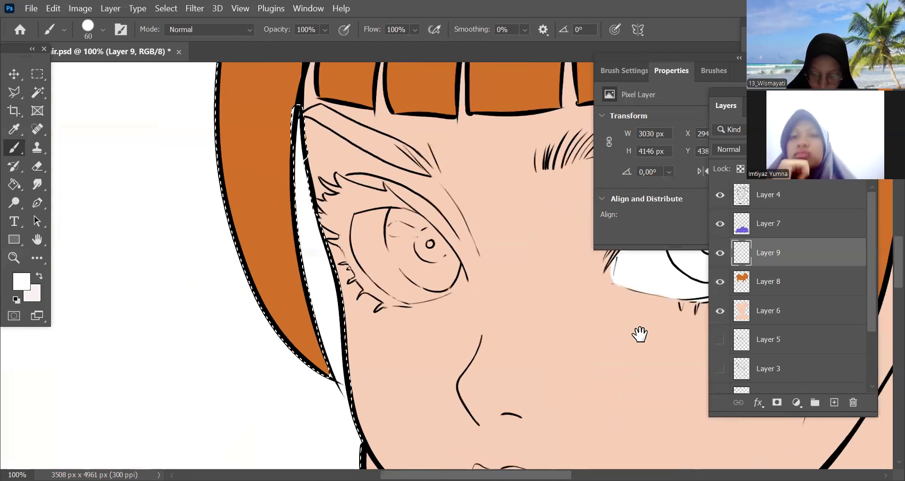
mouse_move(377, 222)
left_mouse_down()
mouse_move(369, 227)
mouse_move(408, 218)
mouse_move(412, 275)
mouse_move(361, 221)
mouse_move(436, 272)
mouse_move(450, 265)
mouse_move(436, 283)
mouse_move(407, 228)
mouse_move(394, 285)
mouse_move(401, 261)
mouse_move(433, 289)
left_mouse_up()
left_click_drag(589, 377, 345, 301)
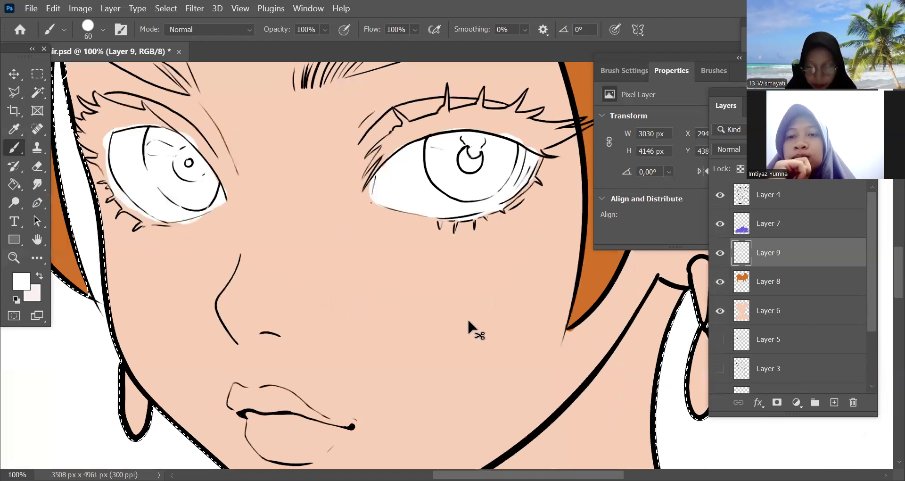
key("ctrl+minus")
key("ctrl+minus")
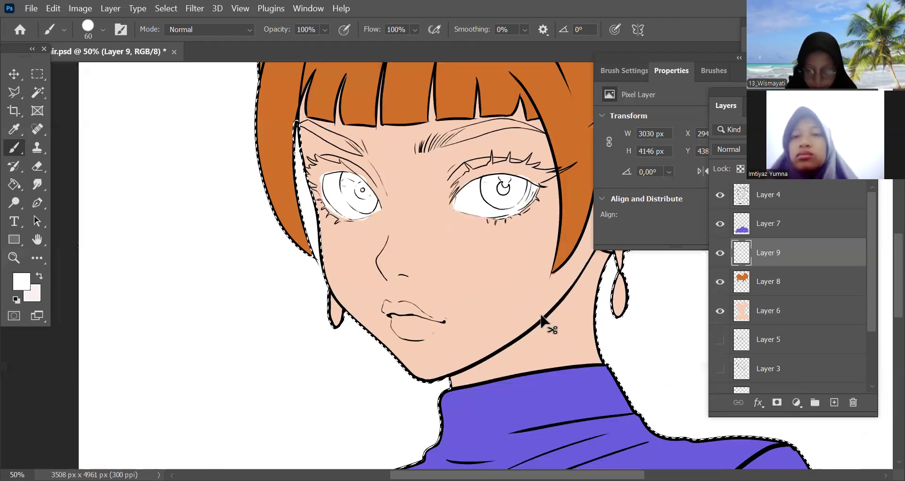
On another new layer, paint the inner half of the upper lash band dark brown on the eye nearest the ear
key("ctrl+plus")
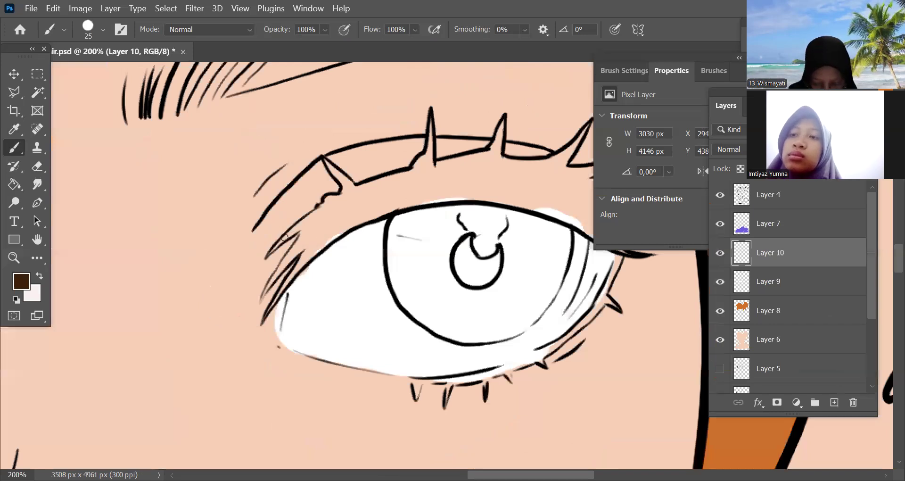
left_click_drag(311, 218, 267, 254)
mouse_move(364, 202)
left_mouse_down()
mouse_move(325, 236)
mouse_move(337, 196)
mouse_move(326, 203)
mouse_move(260, 301)
left_mouse_up()
key("bracketright")
mouse_move(310, 236)
left_mouse_down()
mouse_move(270, 280)
mouse_move(274, 273)
left_mouse_up()
mouse_move(327, 215)
left_mouse_down()
mouse_move(271, 283)
mouse_move(300, 243)
mouse_move(302, 255)
mouse_move(263, 315)
left_mouse_up()
left_click_drag(327, 230, 264, 315)
mouse_move(334, 231)
left_mouse_down()
mouse_move(292, 274)
mouse_move(347, 215)
left_mouse_up()
mouse_move(331, 170)
left_mouse_down()
mouse_move(345, 190)
mouse_move(341, 210)
mouse_move(350, 187)
mouse_move(330, 169)
mouse_move(346, 183)
mouse_move(332, 227)
mouse_move(374, 186)
mouse_move(387, 194)
mouse_move(431, 120)
mouse_move(427, 175)
mouse_move(432, 140)
left_mouse_up()
key("bracketleft")
key("bracketleft")
key("space")
left_click_drag(472, 267, 340, 279)
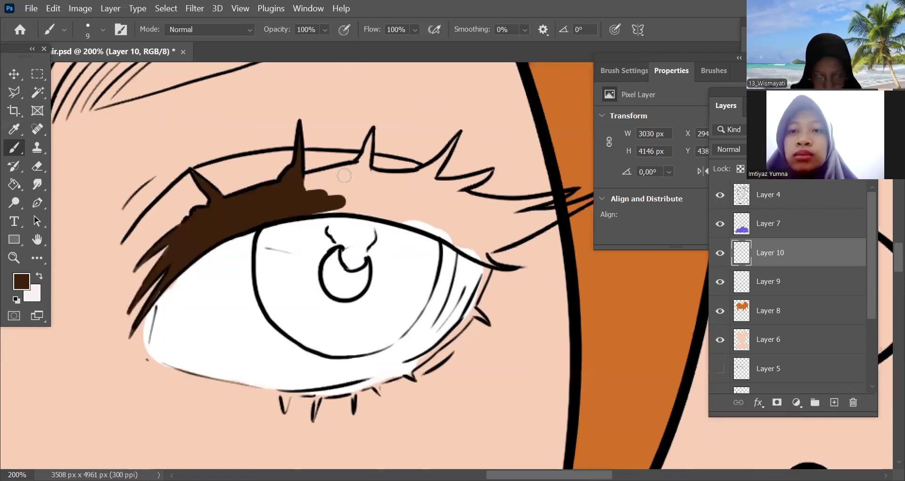
Extend the dark brown across the middle and outer part of the upper lash band with a 15 px brush
key("bracketright")
key("bracketright")
left_click_drag(350, 169, 363, 187)
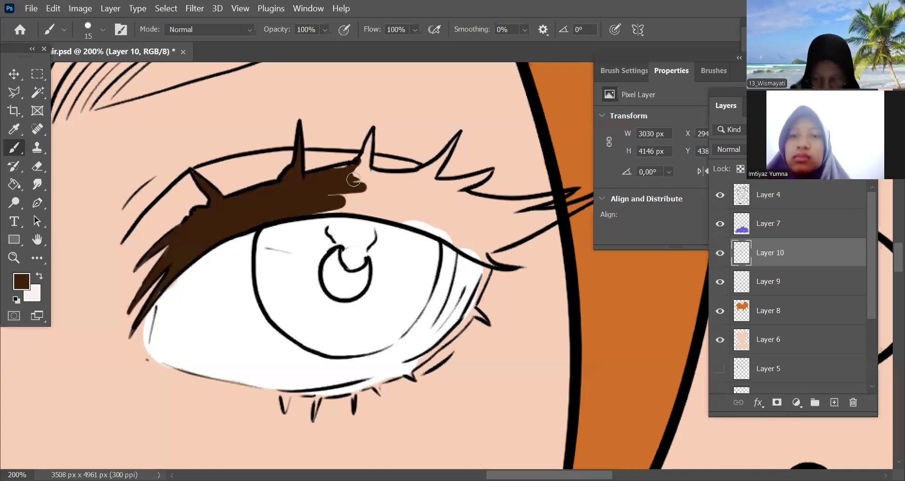
mouse_move(321, 176)
left_mouse_down()
mouse_move(379, 185)
mouse_move(350, 206)
mouse_move(327, 211)
mouse_move(361, 169)
mouse_move(402, 179)
mouse_move(440, 162)
mouse_move(456, 136)
mouse_move(386, 187)
mouse_move(441, 158)
mouse_move(402, 190)
mouse_move(411, 196)
mouse_move(374, 174)
mouse_move(435, 174)
mouse_move(401, 206)
mouse_move(362, 204)
mouse_move(376, 211)
mouse_move(443, 189)
mouse_move(424, 182)
mouse_move(488, 171)
mouse_move(418, 211)
mouse_move(484, 174)
mouse_move(440, 198)
mouse_move(497, 208)
mouse_move(388, 216)
mouse_move(475, 231)
mouse_move(432, 204)
mouse_move(458, 223)
mouse_move(370, 211)
mouse_move(494, 208)
mouse_move(481, 201)
mouse_move(570, 193)
mouse_move(473, 203)
mouse_move(475, 216)
mouse_move(536, 218)
left_mouse_up()
Fill the long outer lash wing and the outer eye corner with dark brown using the 15 px brush
left_click_drag(451, 249, 429, 245)
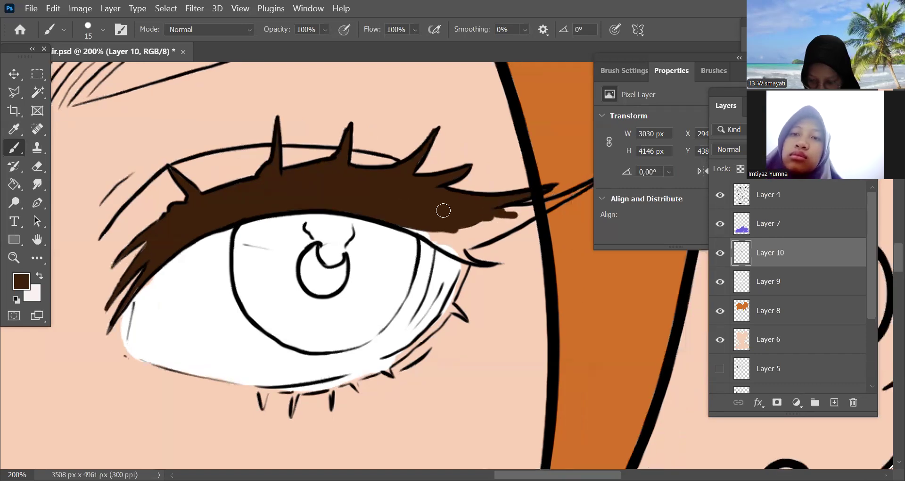
scroll(526, 197, "right", 2)
mouse_move(565, 177)
left_mouse_down()
mouse_move(464, 218)
mouse_move(465, 209)
mouse_move(506, 208)
mouse_move(421, 237)
mouse_move(399, 230)
mouse_move(428, 228)
mouse_move(393, 231)
mouse_move(421, 242)
mouse_move(379, 228)
left_mouse_up()
mouse_move(441, 239)
left_mouse_down()
mouse_move(485, 217)
mouse_move(459, 232)
mouse_move(404, 241)
mouse_move(417, 248)
mouse_move(487, 215)
left_mouse_up()
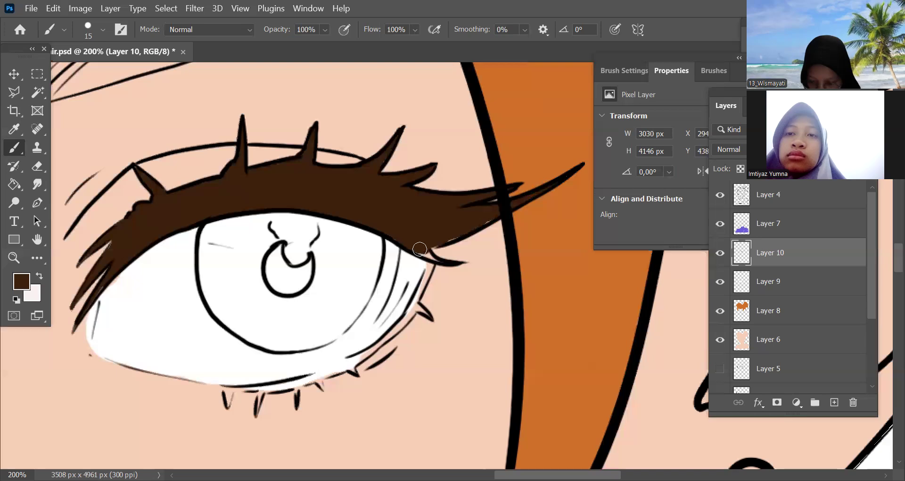
left_click_drag(433, 258, 427, 252)
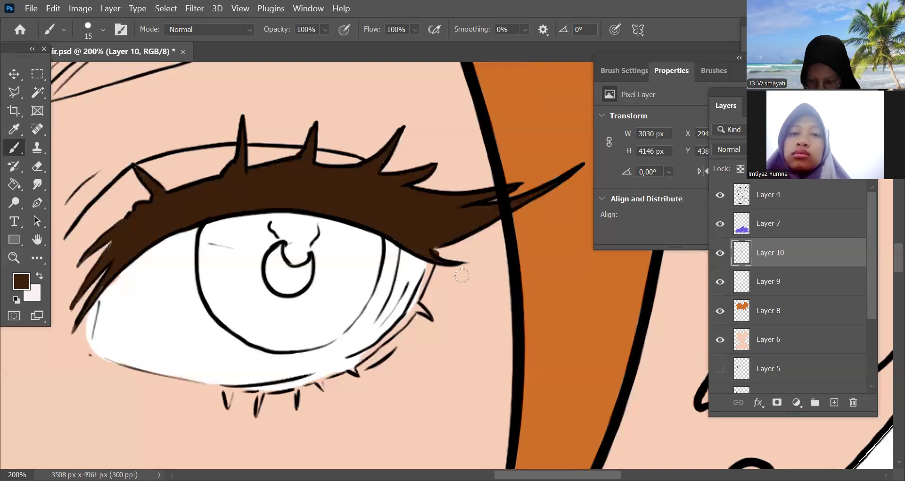
key("ctrl+minus")
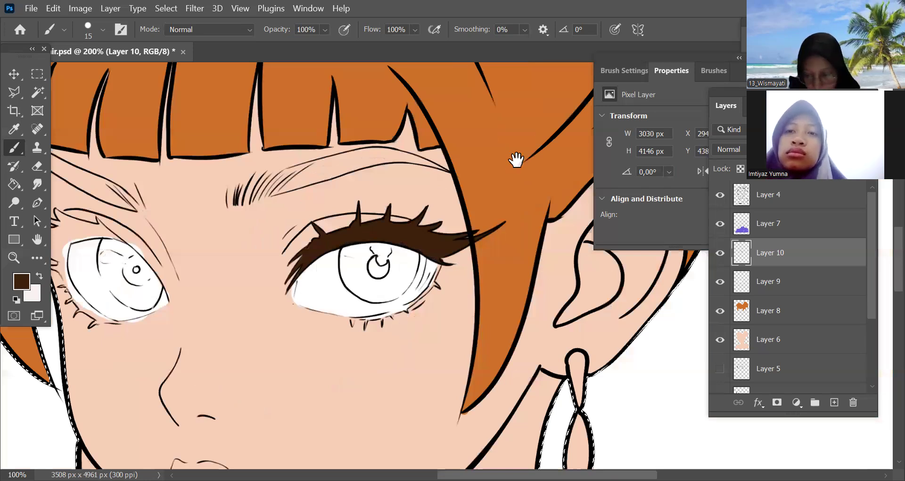
Paint the lower lash line and lower lashes of the eye nearest the ear dark brown, starting at the outer corner
key("ctrl+plus")
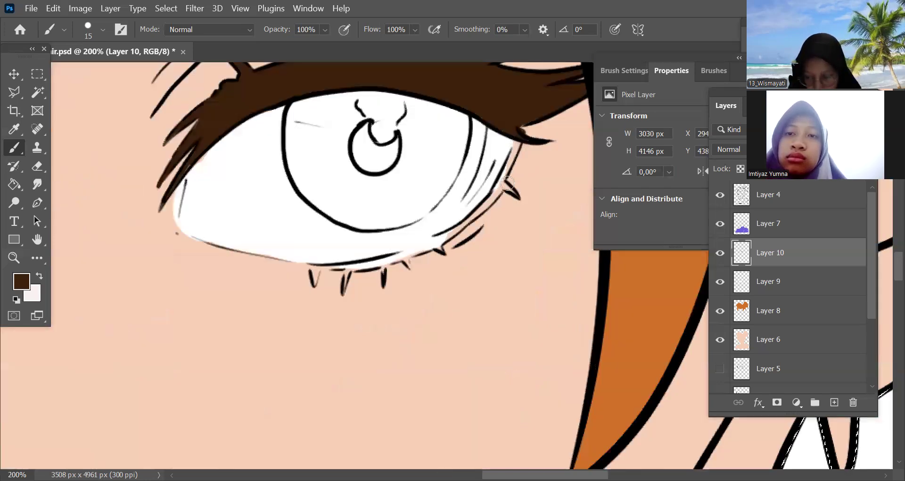
left_click_drag(499, 186, 520, 135)
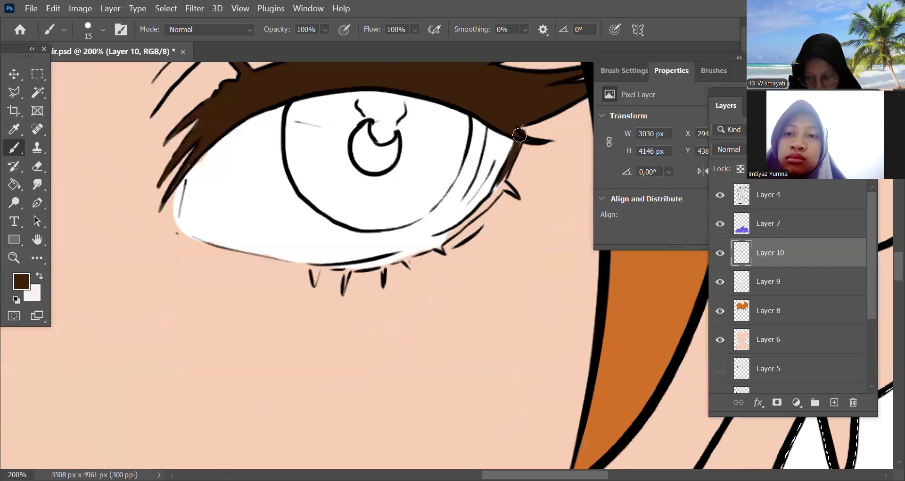
mouse_move(505, 173)
left_mouse_down()
mouse_move(507, 200)
mouse_move(499, 188)
mouse_move(478, 214)
mouse_move(487, 200)
mouse_move(417, 250)
mouse_move(454, 227)
mouse_move(431, 250)
left_mouse_up()
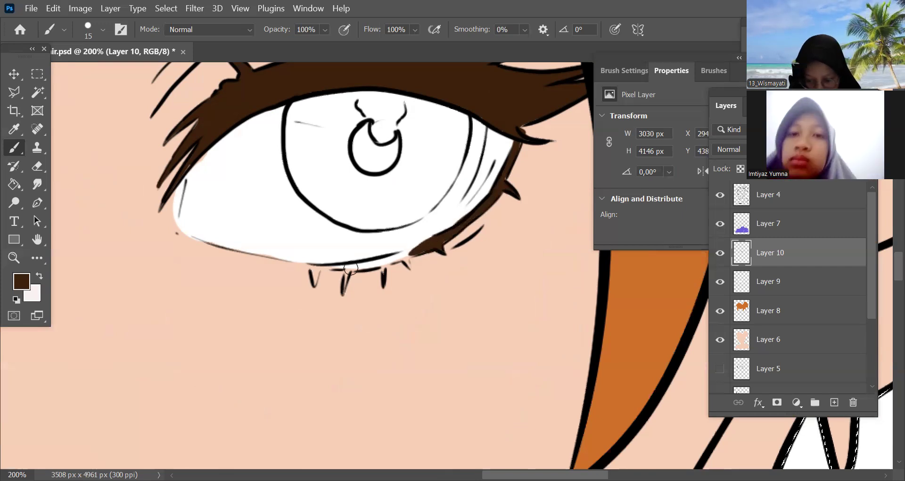
mouse_move(310, 264)
left_mouse_down()
mouse_move(408, 253)
mouse_move(354, 268)
mouse_move(421, 248)
mouse_move(404, 255)
left_mouse_up()
mouse_move(317, 269)
left_mouse_down()
mouse_move(323, 266)
mouse_move(343, 271)
mouse_move(345, 288)
mouse_move(376, 263)
mouse_move(395, 260)
mouse_move(384, 270)
mouse_move(394, 273)
mouse_move(441, 239)
left_mouse_up()
Fill the outer lash cluster of the far eye, beside the face edge, with dark brown using the 15 px brush
key("ctrl+minus")
left_click_drag(425, 360, 649, 364)
key("ctrl+plus")
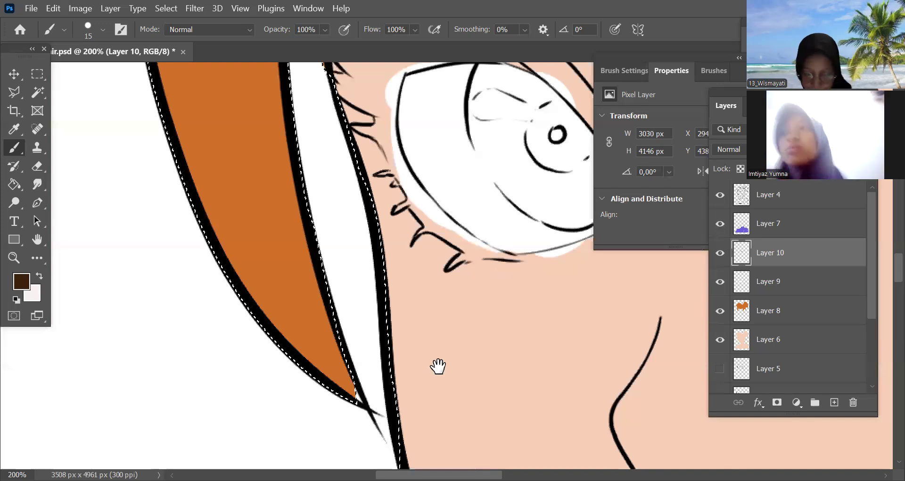
left_click_drag(303, 134, 258, 223)
left_click_drag(293, 141, 318, 156)
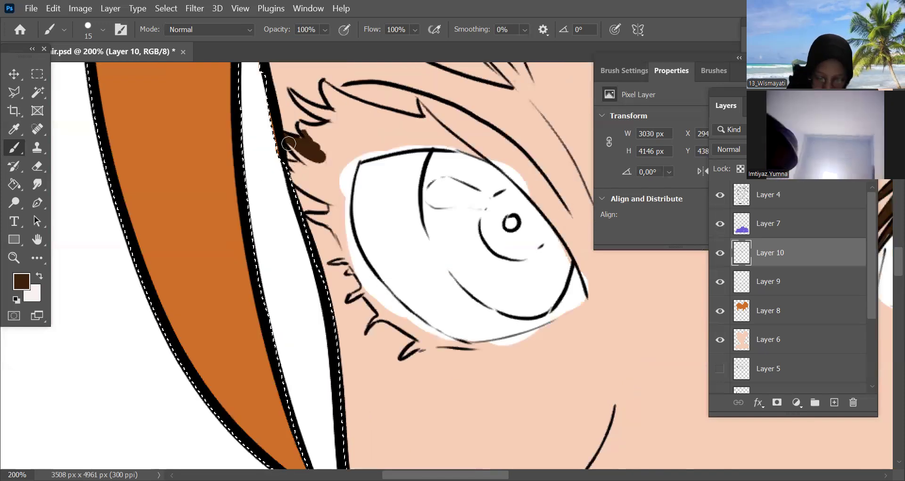
left_click_drag(306, 171, 306, 175)
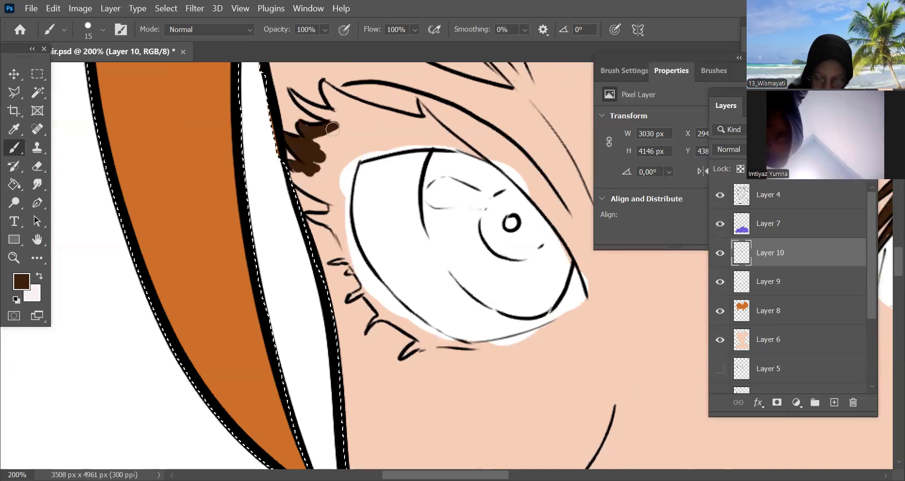
left_click_drag(333, 129, 313, 135)
mouse_move(318, 192)
left_mouse_down()
mouse_move(339, 162)
mouse_move(339, 195)
mouse_move(348, 183)
mouse_move(345, 138)
mouse_move(318, 145)
mouse_move(292, 89)
mouse_move(319, 118)
mouse_move(310, 108)
mouse_move(340, 118)
left_mouse_up()
mouse_move(330, 89)
left_mouse_down()
mouse_move(338, 111)
mouse_move(324, 84)
left_mouse_up()
left_click_drag(345, 120, 364, 134)
mouse_move(335, 197)
left_mouse_down()
mouse_move(312, 215)
mouse_move(337, 203)
mouse_move(329, 222)
mouse_move(347, 238)
mouse_move(348, 185)
mouse_move(356, 262)
mouse_move(340, 230)
mouse_move(357, 264)
mouse_move(320, 220)
left_mouse_up()
scroll(473, 236, "right", 2)
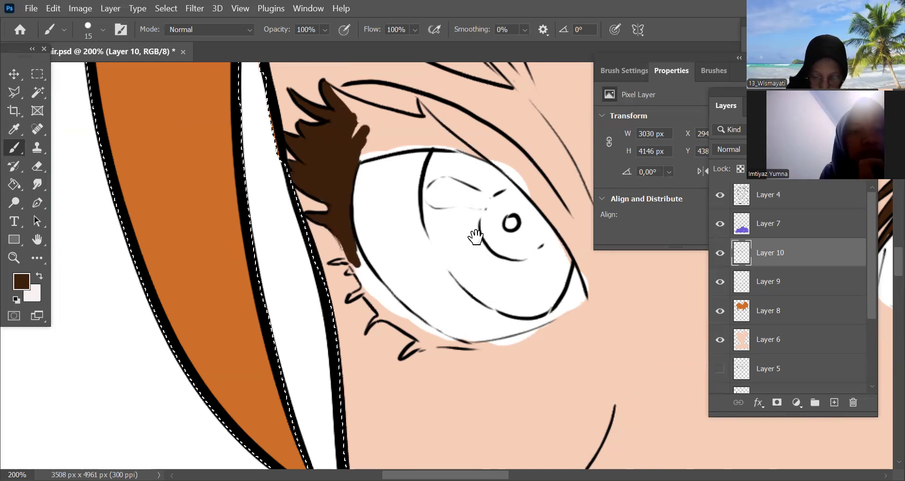
Paint the far eye's lower lash line dark brown, from the outer lashes towards the inner corner
scroll(438, 185, "down", 3)
mouse_move(311, 203)
left_mouse_down()
mouse_move(307, 185)
mouse_move(336, 222)
mouse_move(318, 213)
mouse_move(313, 229)
mouse_move(331, 221)
mouse_move(335, 231)
mouse_move(325, 228)
mouse_move(338, 230)
mouse_move(330, 218)
mouse_move(351, 238)
mouse_move(325, 229)
mouse_move(327, 257)
mouse_move(358, 246)
mouse_move(345, 227)
mouse_move(402, 277)
mouse_move(344, 238)
mouse_move(385, 267)
mouse_move(337, 253)
mouse_move(403, 275)
mouse_move(362, 288)
mouse_move(386, 276)
mouse_move(419, 278)
mouse_move(365, 285)
mouse_move(390, 270)
mouse_move(431, 279)
mouse_move(506, 257)
left_mouse_up()
mouse_move(427, 272)
left_mouse_down()
mouse_move(515, 252)
mouse_move(446, 276)
left_mouse_up()
Fill the upper lash band of the far eye with dark brown up to where it narrows into the eye outline
scroll(479, 299, "down", 1)
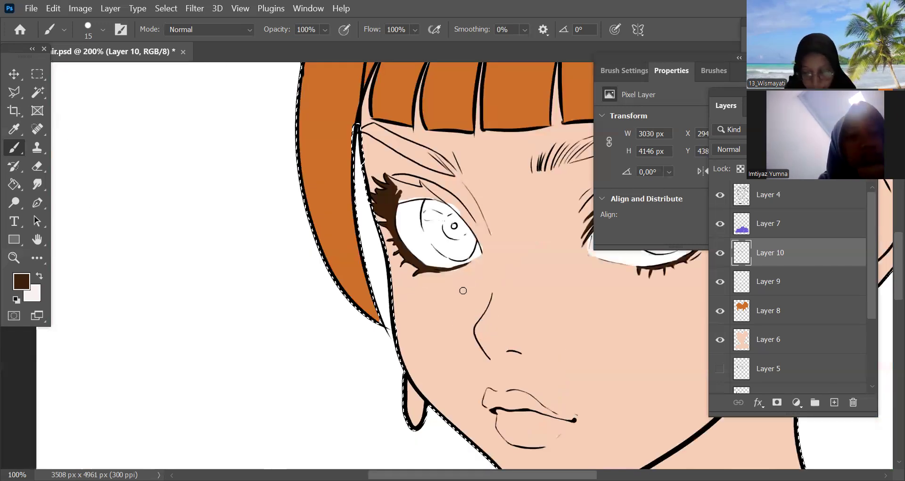
scroll(463, 290, "up", 1)
left_click_drag(505, 303, 493, 397)
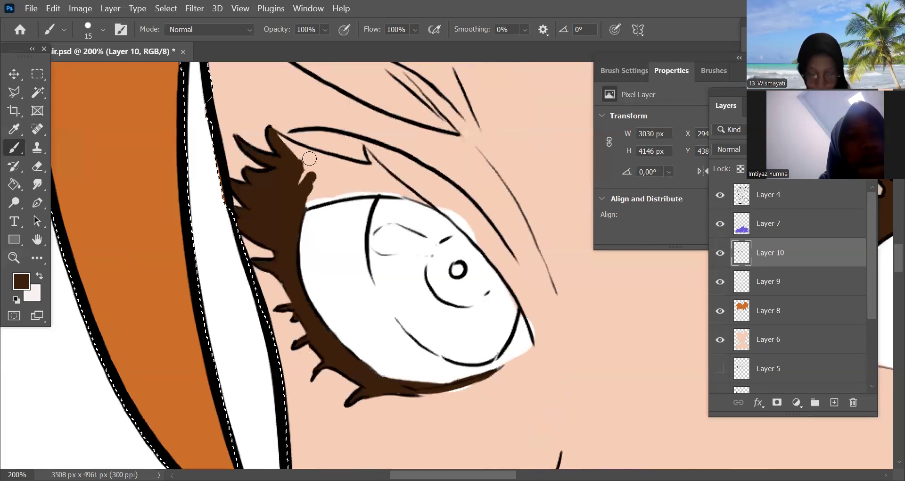
mouse_move(329, 174)
left_mouse_down()
mouse_move(334, 191)
mouse_move(311, 202)
mouse_move(288, 144)
mouse_move(319, 166)
mouse_move(304, 161)
mouse_move(361, 167)
mouse_move(315, 153)
mouse_move(364, 172)
mouse_move(337, 183)
mouse_move(356, 190)
mouse_move(335, 165)
mouse_move(357, 169)
mouse_move(348, 190)
mouse_move(378, 184)
mouse_move(384, 154)
mouse_move(366, 150)
mouse_move(370, 176)
mouse_move(389, 167)
mouse_move(367, 175)
mouse_move(374, 189)
mouse_move(371, 156)
mouse_move(376, 188)
mouse_move(392, 189)
mouse_move(381, 179)
mouse_move(397, 165)
mouse_move(374, 160)
mouse_move(374, 189)
mouse_move(384, 171)
mouse_move(416, 191)
left_mouse_up()
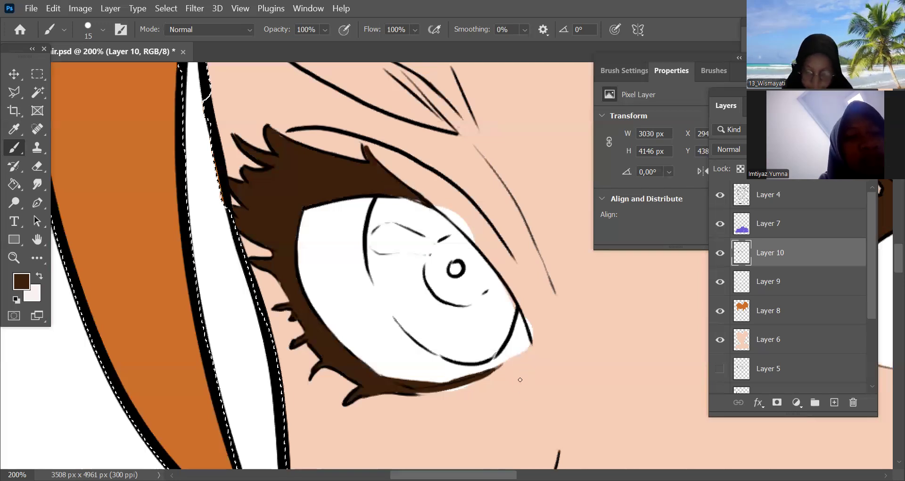
On Layer 9, erase the white that spills past the upper outline of the far eye with the 20 px eraser
key("ctrl+minus")
key("ctrl+minus")
key("ctrl+minus")
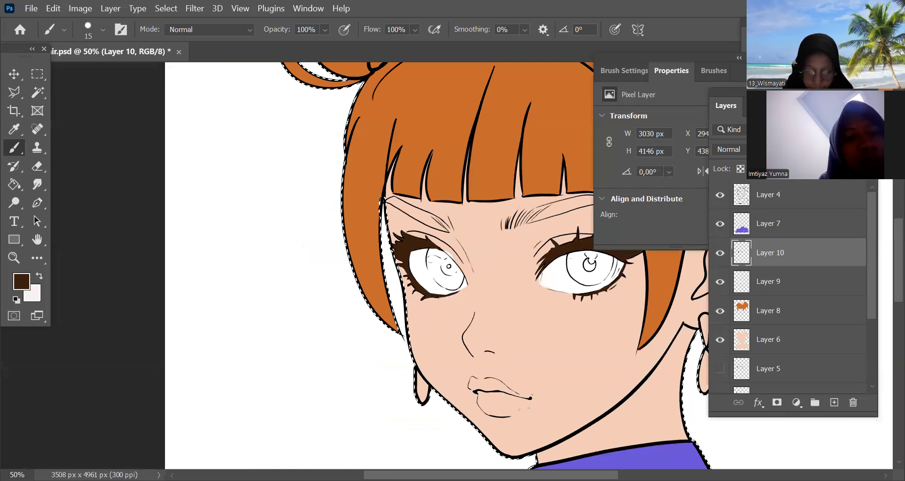
key("ctrl+plus")
key("ctrl+plus")
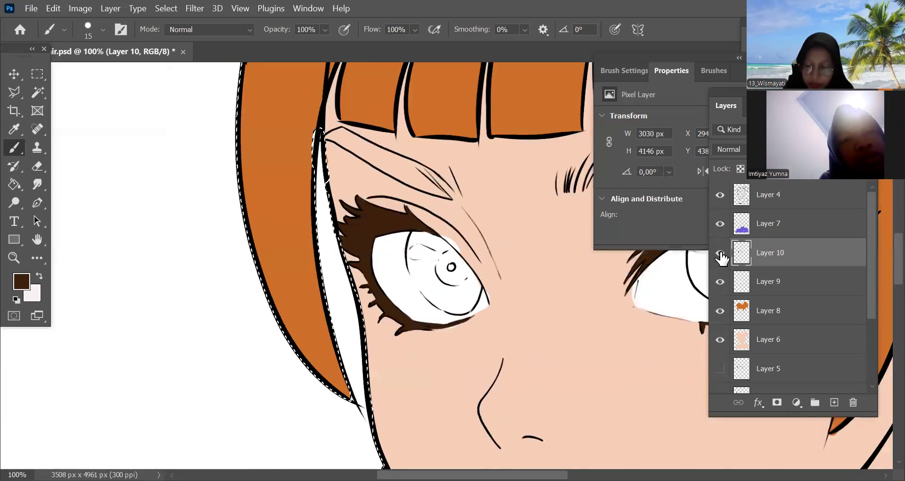
key("ctrl+plus")
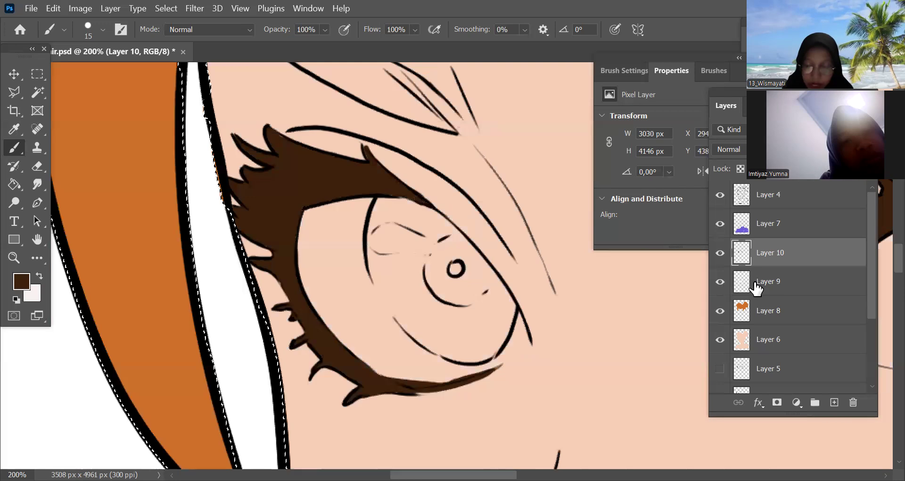
left_click(757, 287)
key("e")
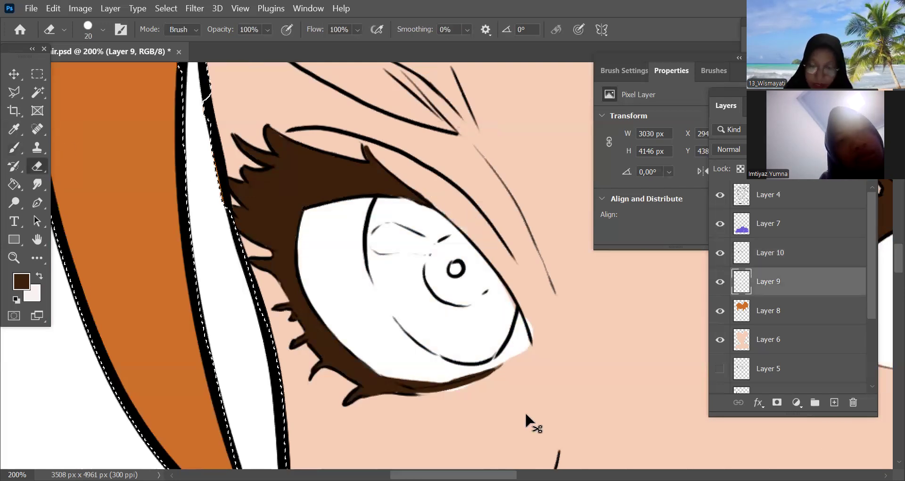
Review the eye colouring up close and across the whole portrait, toggling the visibility of the eyeball white layer
key("ctrl+minus")
key("ctrl+minus")
key("ctrl+minus")
key("ctrl+minus")
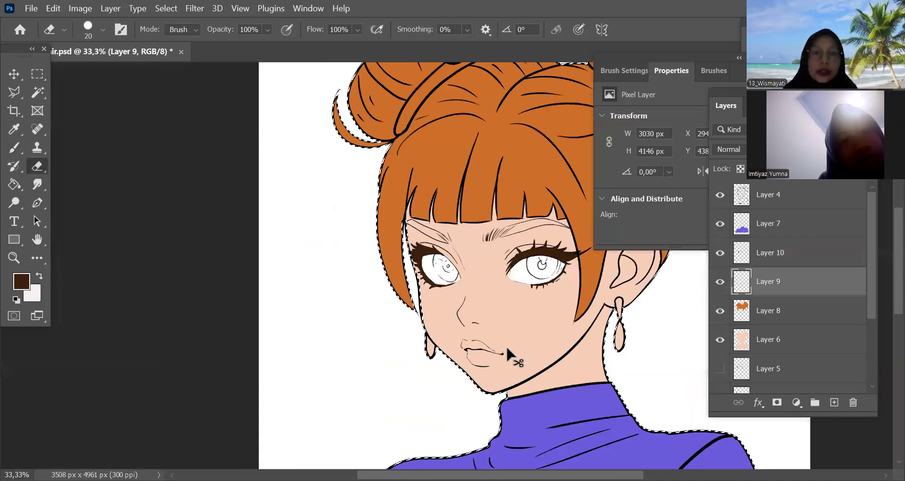
key("ctrl+plus")
key("ctrl+plus")
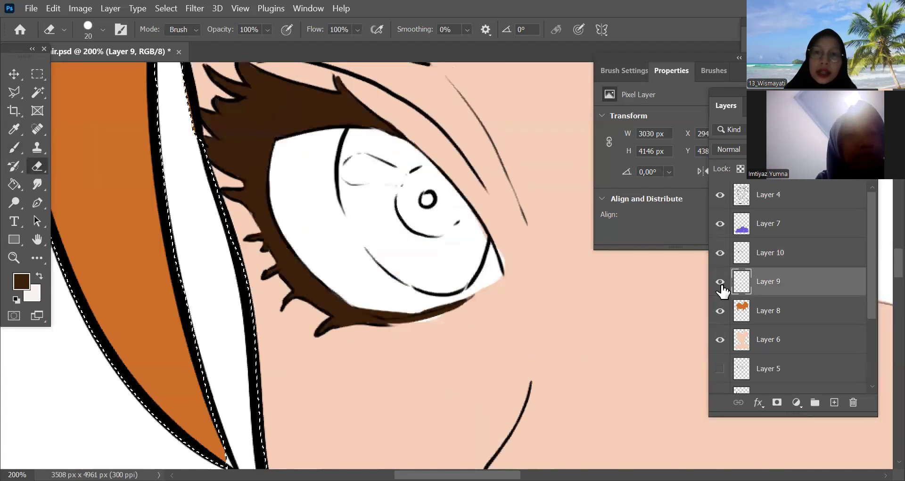
key("ctrl+plus")
key("ctrl+plus")
key("ctrl+plus")
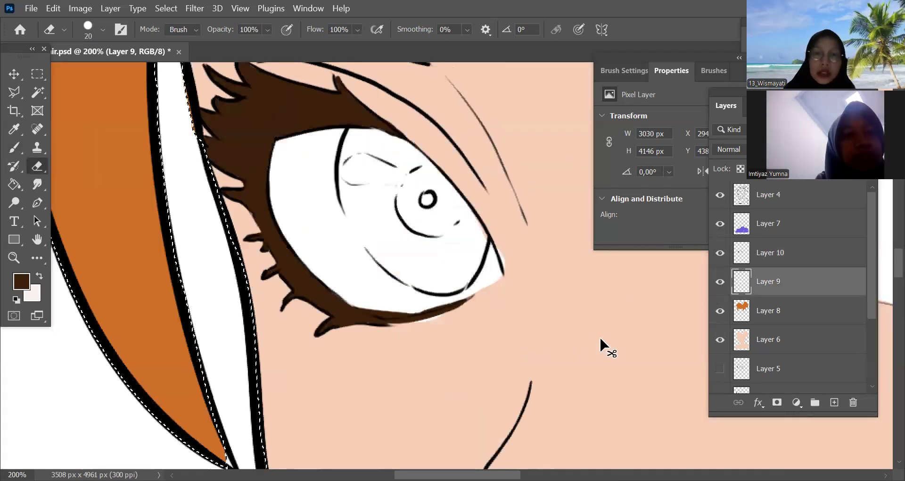
key("ctrl+minus")
key("ctrl+minus")
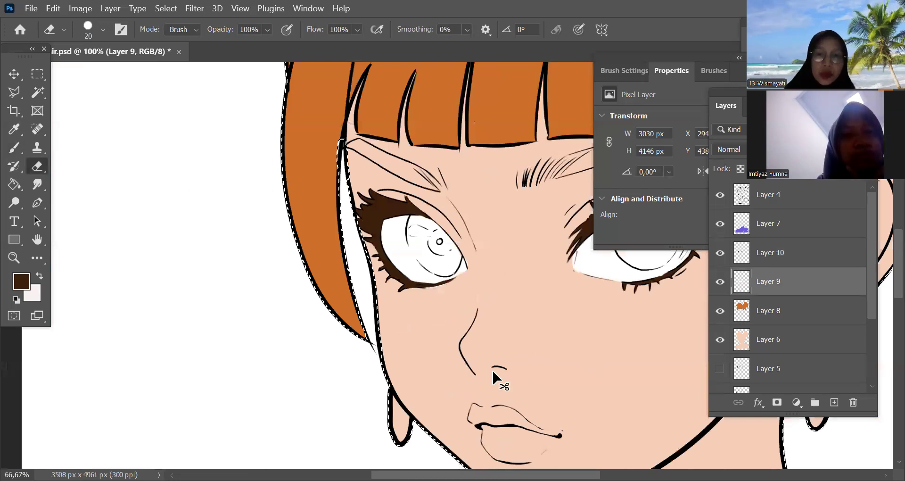
key("ctrl+minus")
key("ctrl+minus")
key("ctrl+minus")
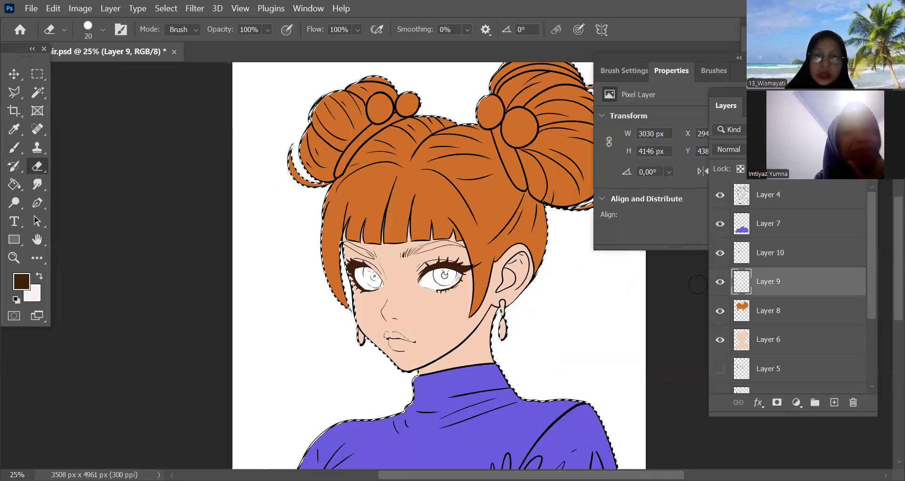
left_click(719, 281)
Add a new layer above the eyeball white layer and set the foreground colour to the hair's orange
key("ctrl+plus")
key("ctrl+plus")
key("ctrl+plus")
key("ctrl+plus")
key("ctrl+plus")
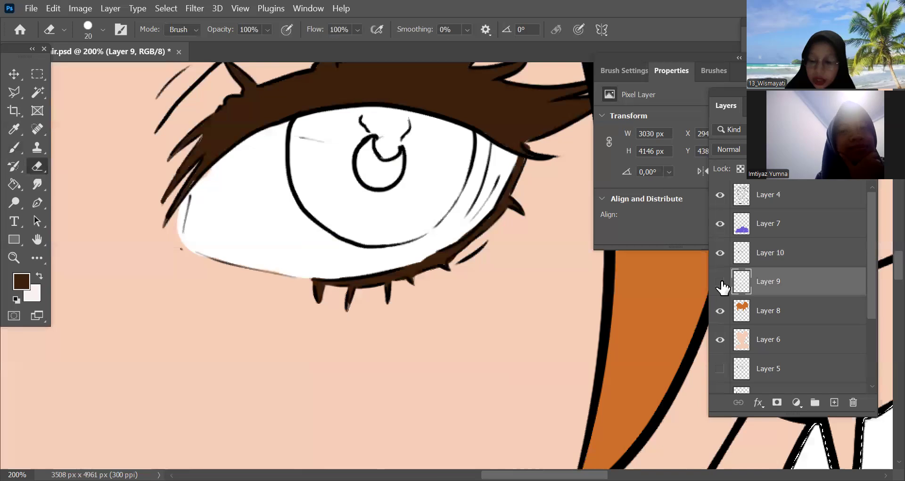
left_click(834, 404)
left_click_drag(509, 332, 511, 366)
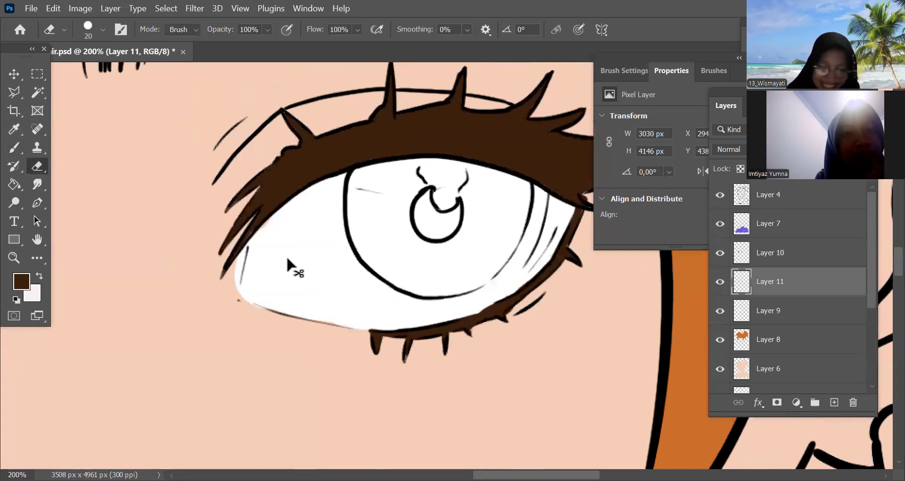
left_click(21, 282)
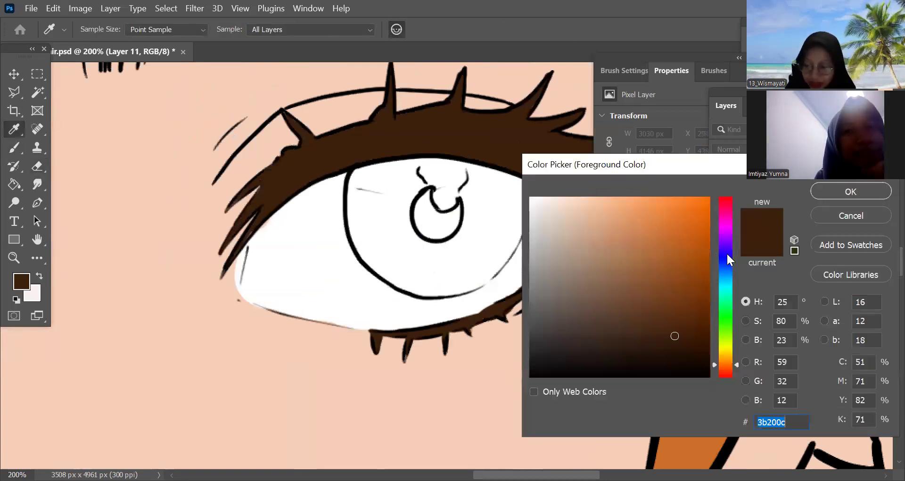
left_click_drag(725, 251, 725, 232)
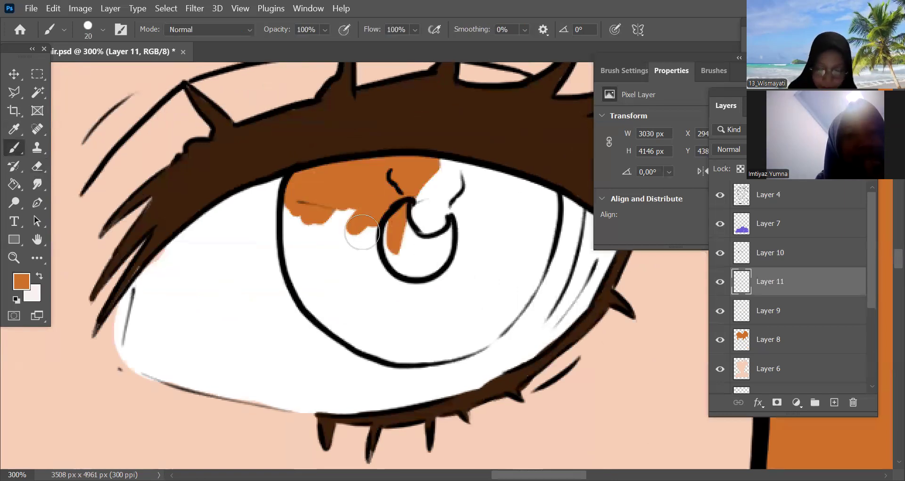
Paint the upper part of the iris orange on the eye nearest the ear with a 25 px brush
key("]")
mouse_move(298, 208)
left_mouse_down()
mouse_move(325, 293)
mouse_move(302, 244)
mouse_move(339, 297)
mouse_move(444, 177)
mouse_move(376, 296)
left_mouse_up()
left_click_drag(445, 231, 542, 234)
key("space")
left_click_drag(470, 259, 428, 207)
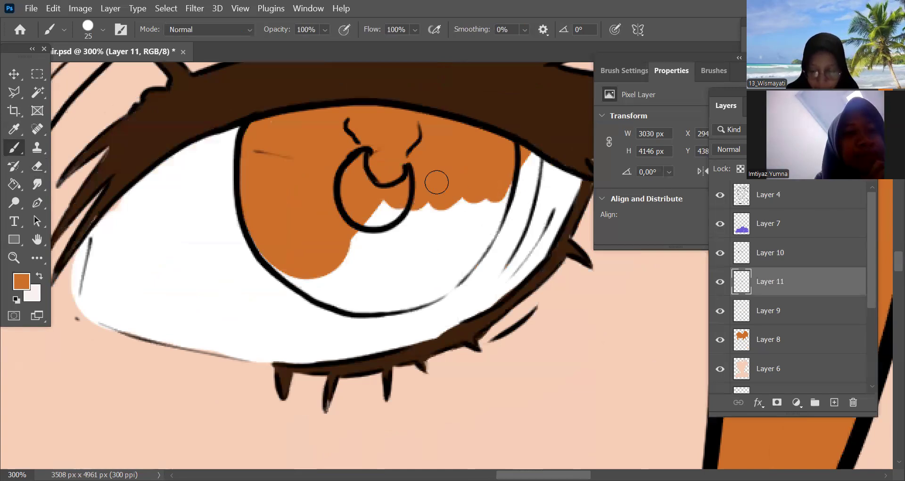
Fill the remaining gaps and lower edge of the iris with orange on the eye nearest the ear
key("ctrl+minus")
mouse_move(431, 271)
left_mouse_down()
mouse_move(349, 206)
mouse_move(362, 222)
mouse_move(399, 207)
mouse_move(419, 225)
mouse_move(346, 250)
left_mouse_up()
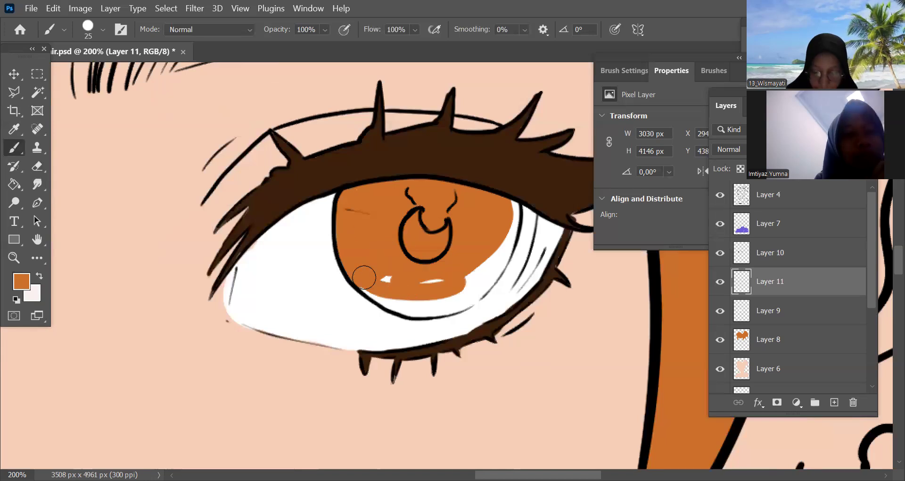
left_click_drag(363, 277, 367, 283)
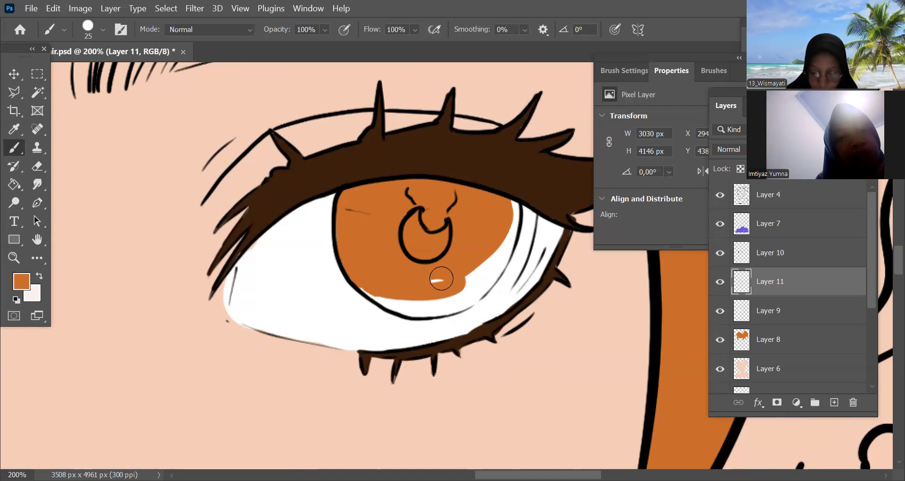
left_click_drag(441, 278, 367, 294)
mouse_move(464, 274)
left_mouse_down()
mouse_move(504, 225)
mouse_move(497, 253)
mouse_move(510, 237)
mouse_move(455, 289)
mouse_move(515, 205)
left_mouse_up()
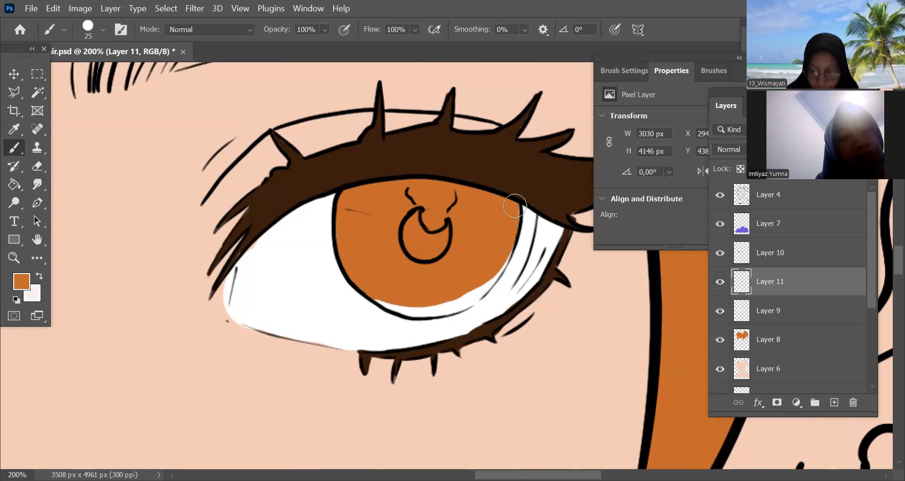
mouse_move(463, 296)
left_mouse_down()
mouse_move(509, 246)
mouse_move(495, 267)
mouse_move(435, 303)
mouse_move(383, 297)
mouse_move(454, 303)
mouse_move(442, 309)
mouse_move(494, 278)
mouse_move(466, 302)
mouse_move(393, 305)
left_mouse_up()
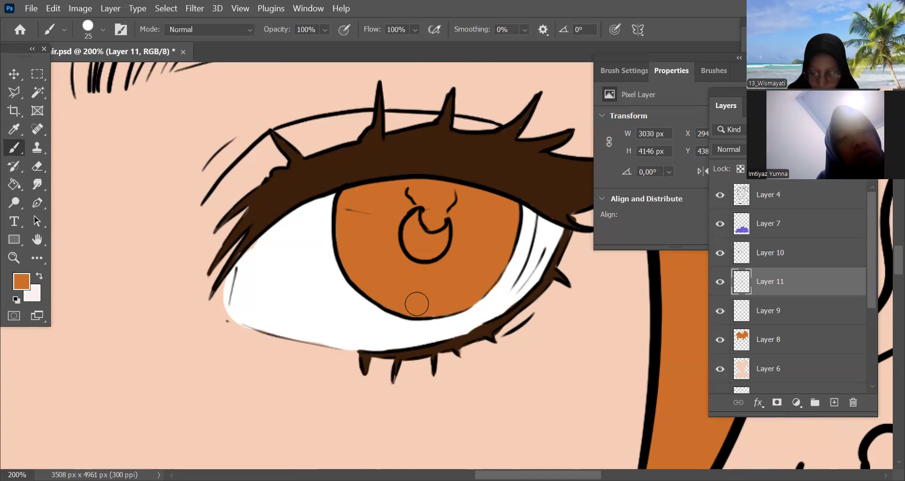
Paint the upper and middle part of the far eye's iris orange with the 25 px brush
key("ctrl+minus")
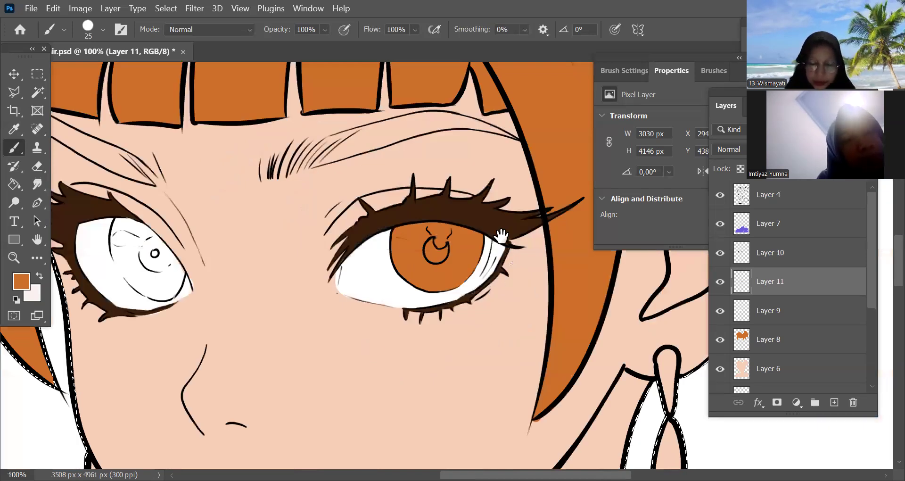
left_click_drag(394, 383, 680, 364)
key("ctrl+plus")
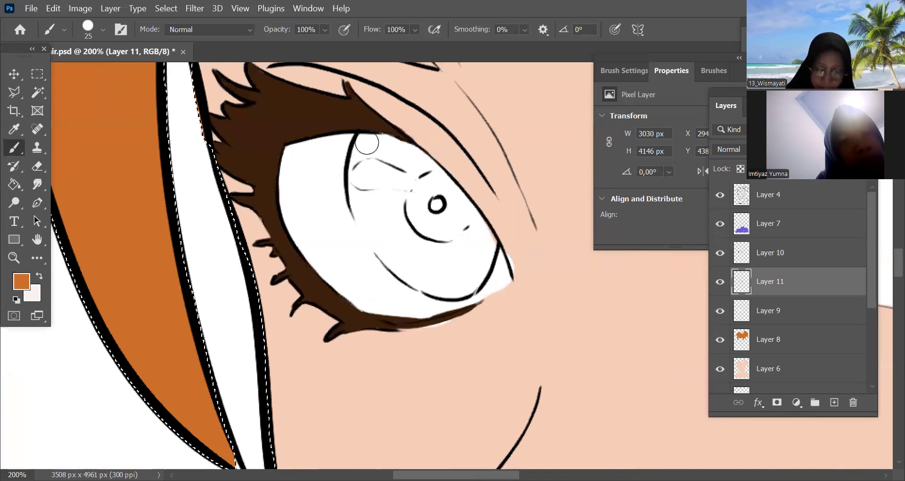
mouse_move(377, 170)
left_mouse_down()
mouse_move(369, 192)
mouse_move(394, 171)
mouse_move(389, 147)
mouse_move(410, 148)
mouse_move(457, 200)
mouse_move(445, 208)
mouse_move(420, 162)
left_mouse_up()
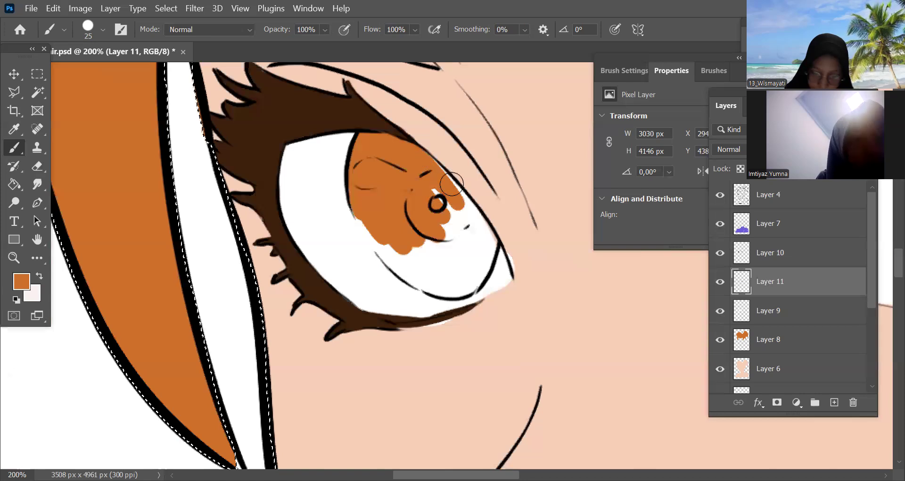
mouse_move(366, 216)
left_mouse_down()
mouse_move(372, 237)
mouse_move(437, 262)
mouse_move(430, 265)
left_mouse_up()
Complete the orange fill along the lower edge and inner side of the far eye's iris
key("ctrl+plus")
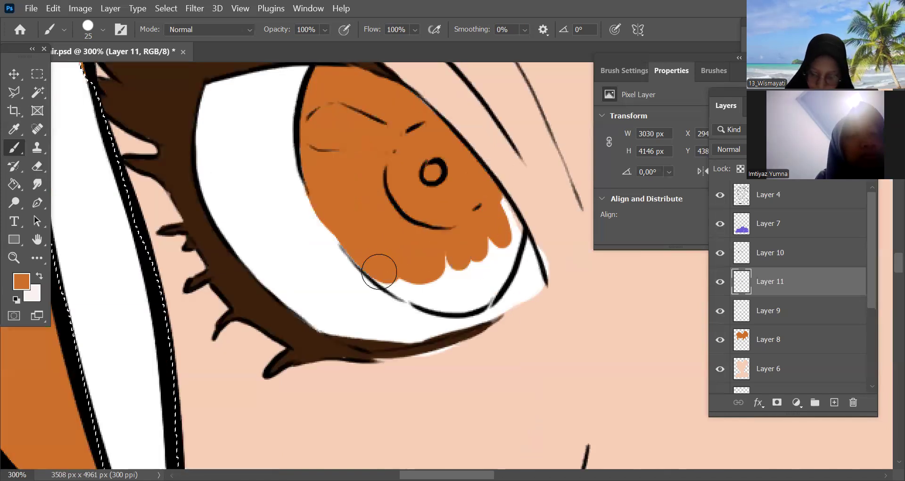
mouse_move(390, 279)
left_mouse_down()
mouse_move(447, 284)
mouse_move(409, 292)
mouse_move(468, 287)
mouse_move(484, 277)
mouse_move(509, 225)
mouse_move(506, 261)
mouse_move(492, 284)
mouse_move(448, 303)
mouse_move(485, 293)
left_mouse_up()
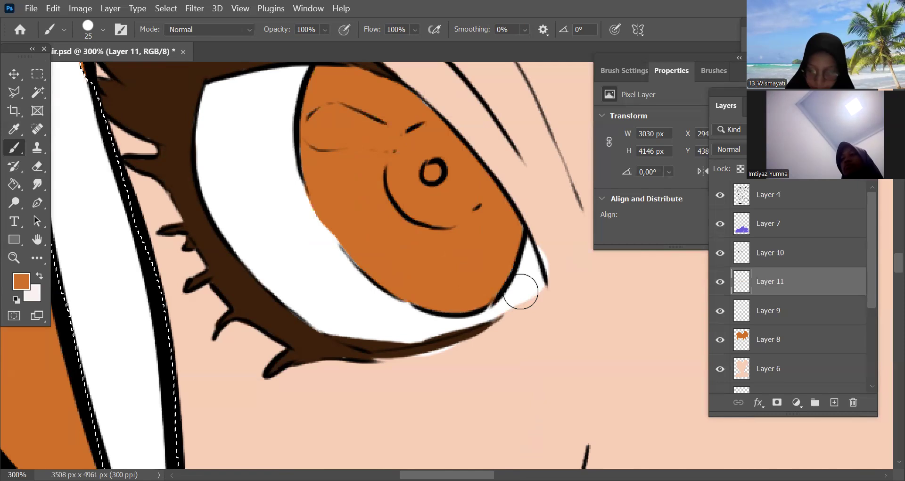
key("ctrl+minus")
key("ctrl+minus")
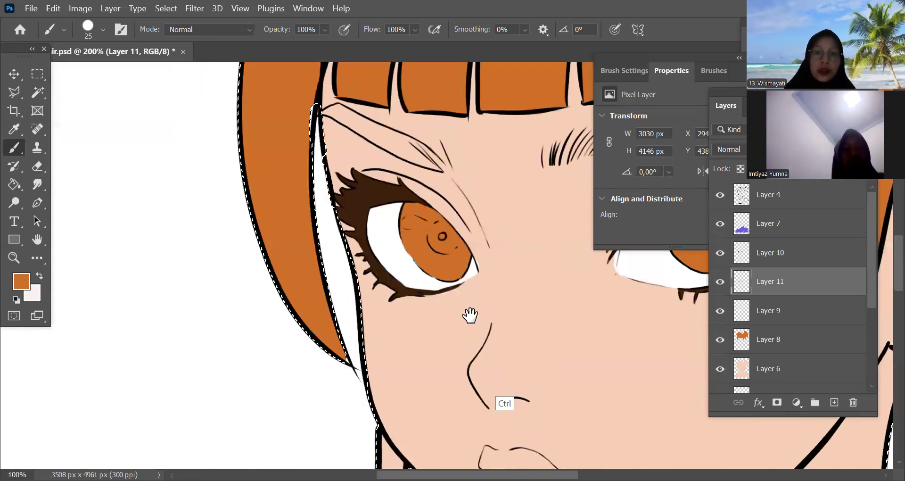
key("ctrl+minus")
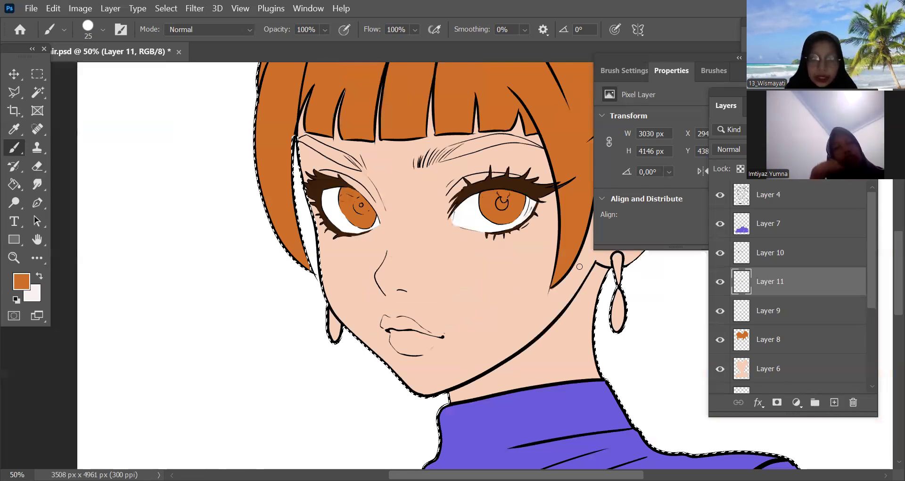
Add a new layer above the iris layer and set the foreground colour to dark brown #2d1707 for the pupils
key("ctrl+plus")
key("ctrl+shift+alt+n")
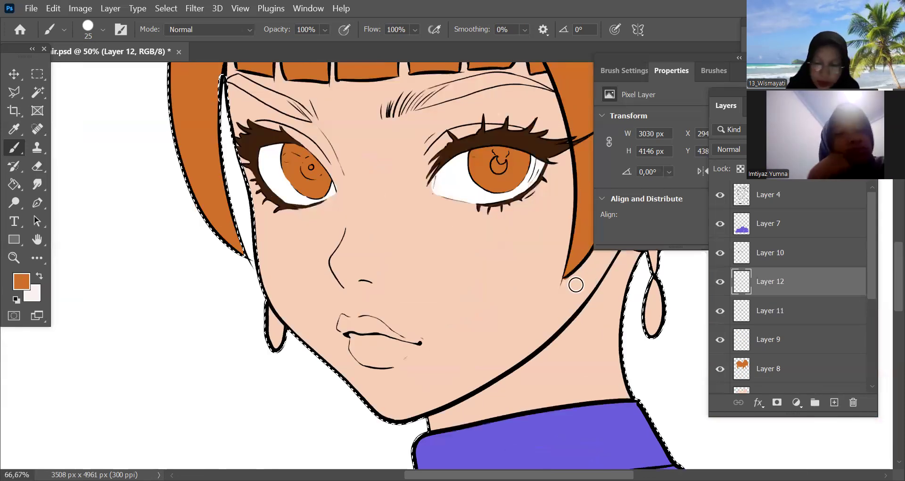
key("n")
left_click(683, 346)
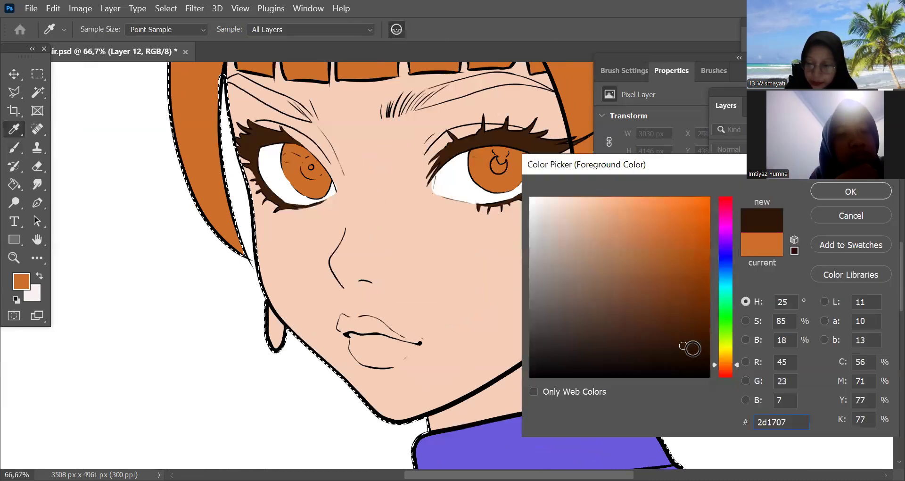
left_click(850, 191)
key("b")
key("ctrl+plus")
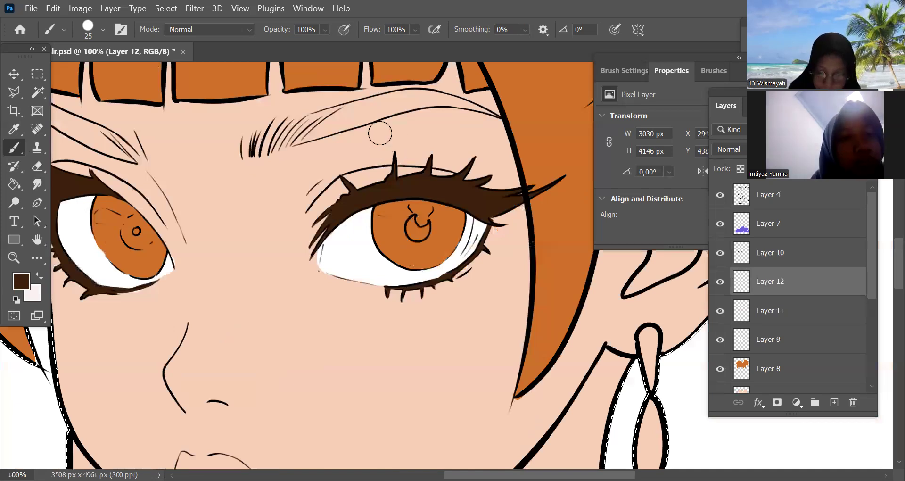
Try a broad dark brown pupil extending around the ring and up to the lash line on the eye nearest the ear
key("ctrl+plus")
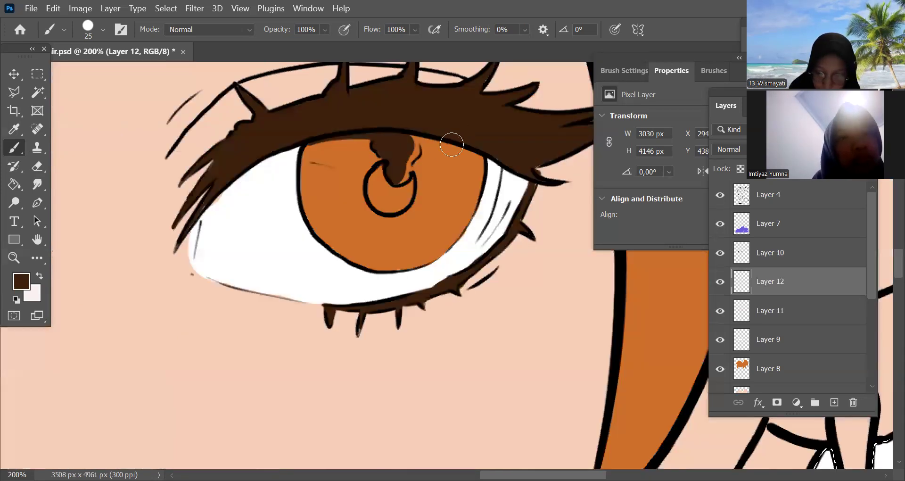
mouse_move(384, 167)
left_mouse_down()
mouse_move(377, 194)
mouse_move(426, 182)
mouse_move(397, 161)
mouse_move(388, 168)
mouse_move(404, 208)
mouse_move(399, 215)
mouse_move(381, 178)
mouse_move(380, 193)
mouse_move(386, 173)
mouse_move(374, 219)
mouse_move(417, 187)
mouse_move(408, 213)
mouse_move(362, 138)
mouse_move(320, 138)
mouse_move(375, 156)
mouse_move(375, 170)
mouse_move(376, 158)
mouse_move(341, 136)
mouse_move(332, 139)
mouse_move(364, 186)
mouse_move(366, 162)
mouse_move(411, 164)
mouse_move(422, 152)
mouse_move(408, 200)
mouse_move(479, 145)
mouse_move(456, 145)
mouse_move(419, 196)
left_mouse_up()
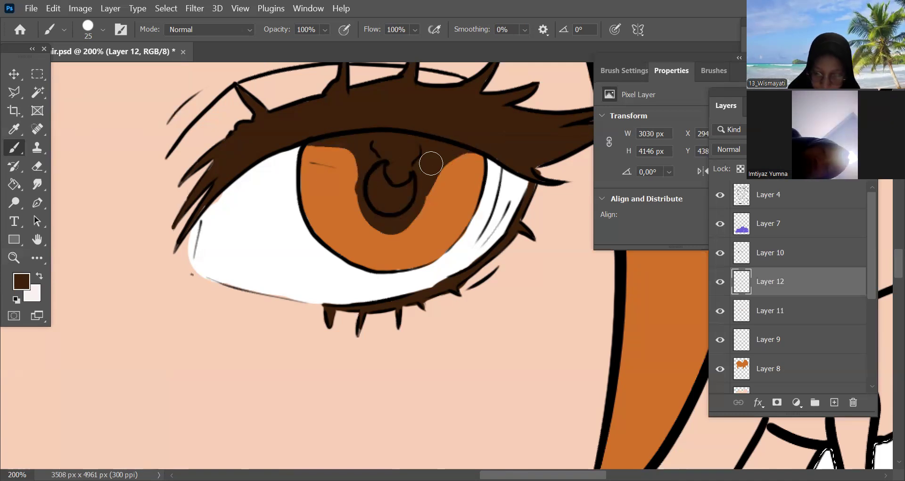
mouse_move(400, 225)
left_mouse_down()
mouse_move(378, 174)
mouse_move(347, 146)
mouse_move(363, 176)
left_mouse_up()
mouse_move(346, 138)
left_mouse_down()
mouse_move(316, 141)
mouse_move(358, 182)
mouse_move(381, 224)
left_mouse_up()
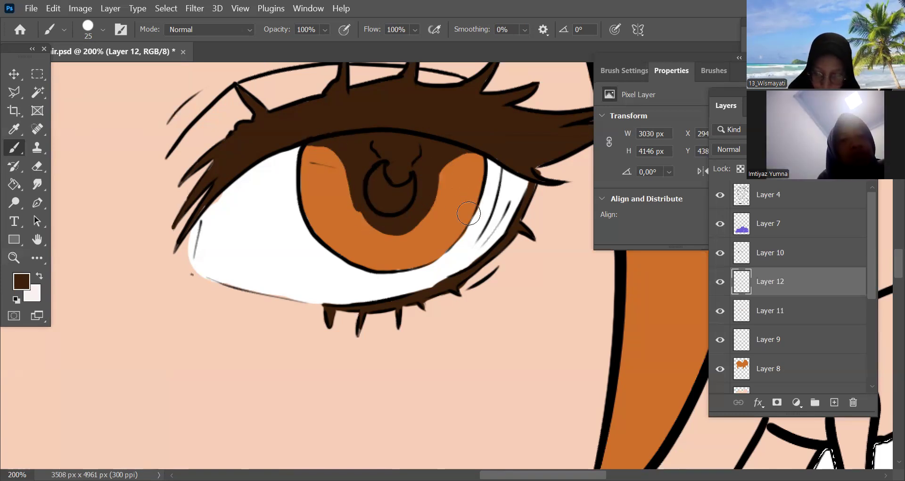
key("ctrl+minus")
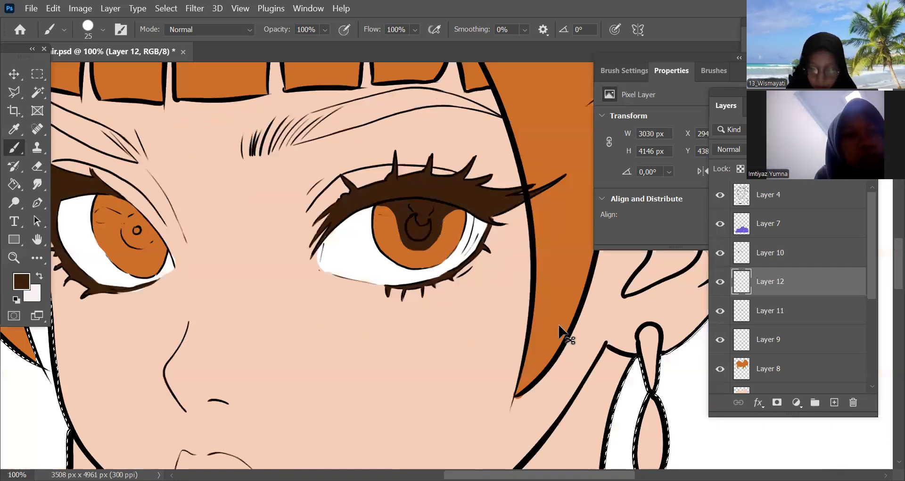
key("ctrl+minus")
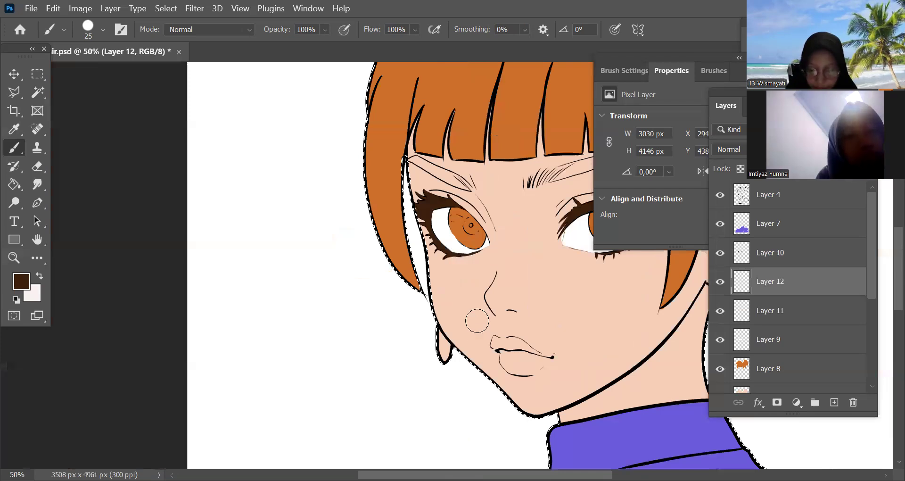
key("ctrl+plus")
key("ctrl+plus")
key("ctrl+plus")
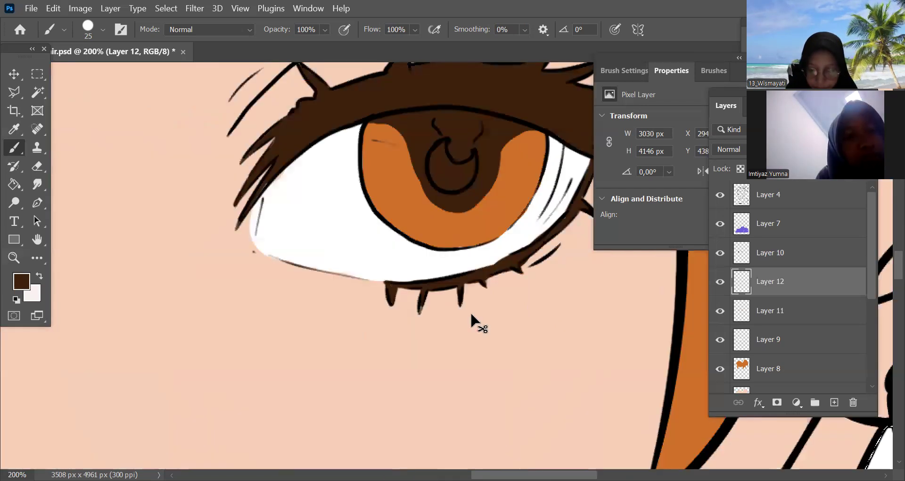
Undo the broad pupil strokes, then fill only the pupil ring and the iris's upper edge dark brown on the eye nearest the ear
key("z")
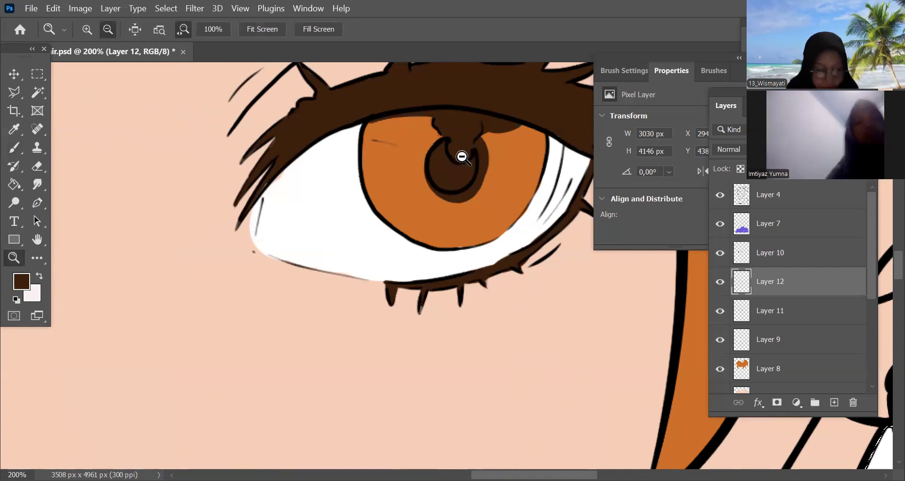
key("b")
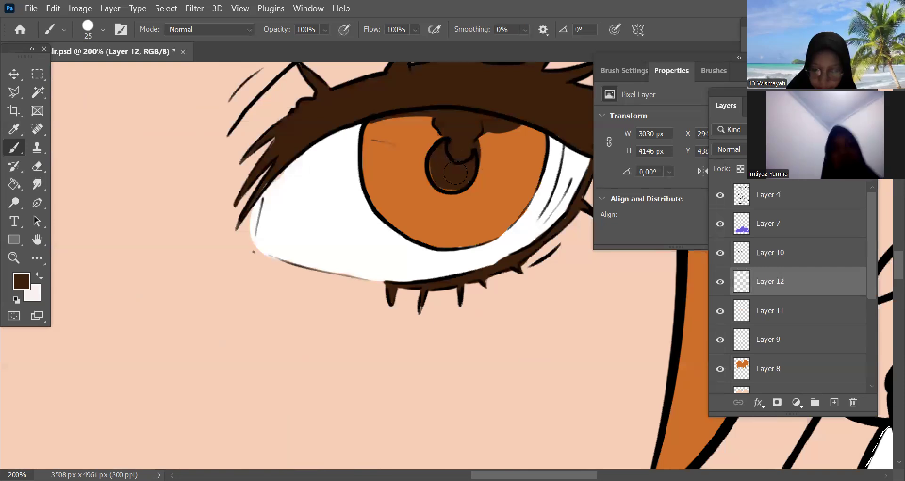
key("ctrl+z")
left_click_drag(461, 161, 445, 172)
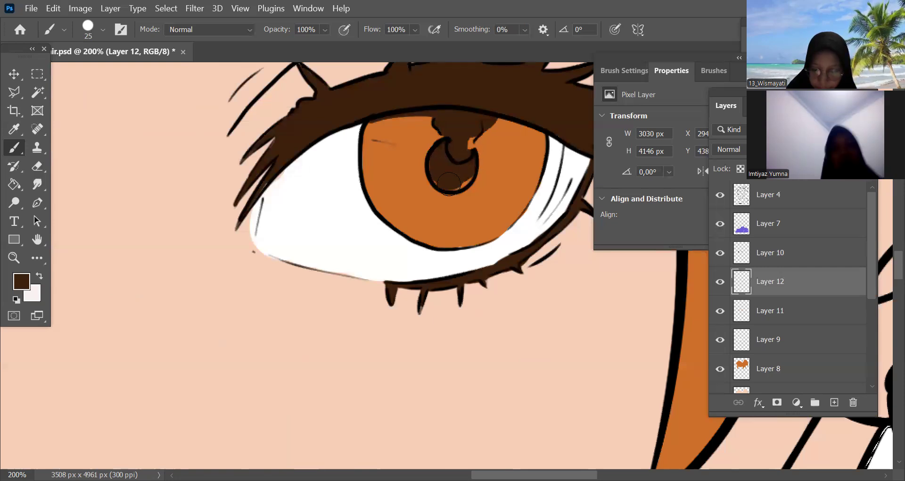
mouse_move(442, 138)
left_mouse_down()
mouse_move(423, 118)
mouse_move(377, 112)
left_mouse_up()
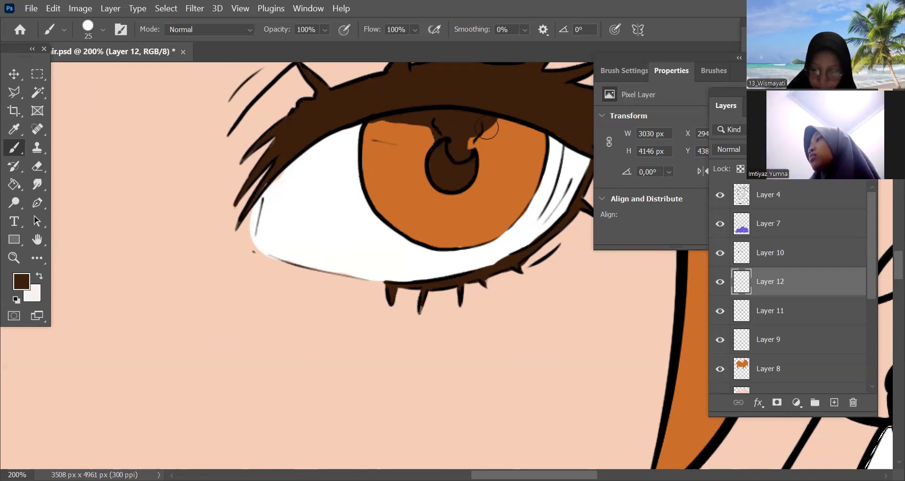
Paint a round dark brown pupil around the small inner circle of the far eye's iris with the 25 px brush
left_click_drag(323, 331, 627, 316)
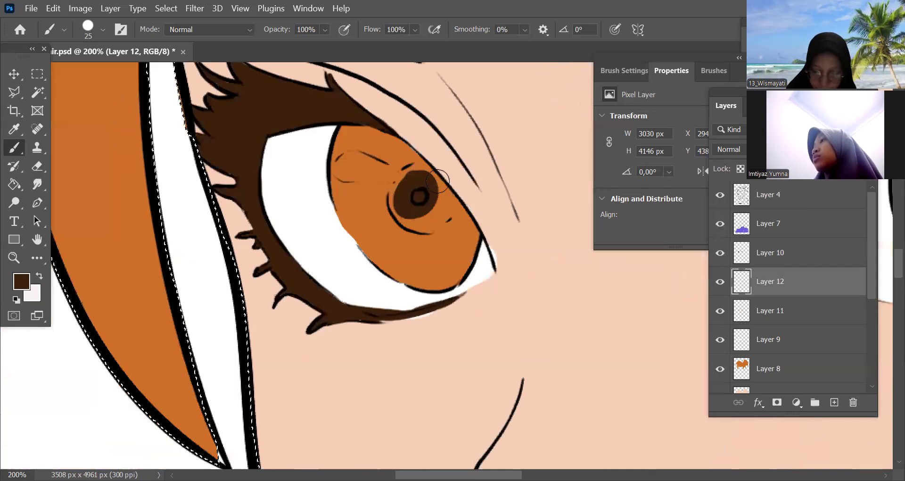
mouse_move(437, 209)
left_mouse_down()
mouse_move(406, 219)
mouse_move(397, 202)
mouse_move(420, 223)
mouse_move(439, 206)
mouse_move(426, 220)
mouse_move(401, 216)
mouse_move(419, 226)
mouse_move(442, 195)
mouse_move(448, 207)
mouse_move(430, 223)
mouse_move(444, 197)
mouse_move(432, 219)
left_mouse_up()
key("ctrl+minus")
key("ctrl+minus")
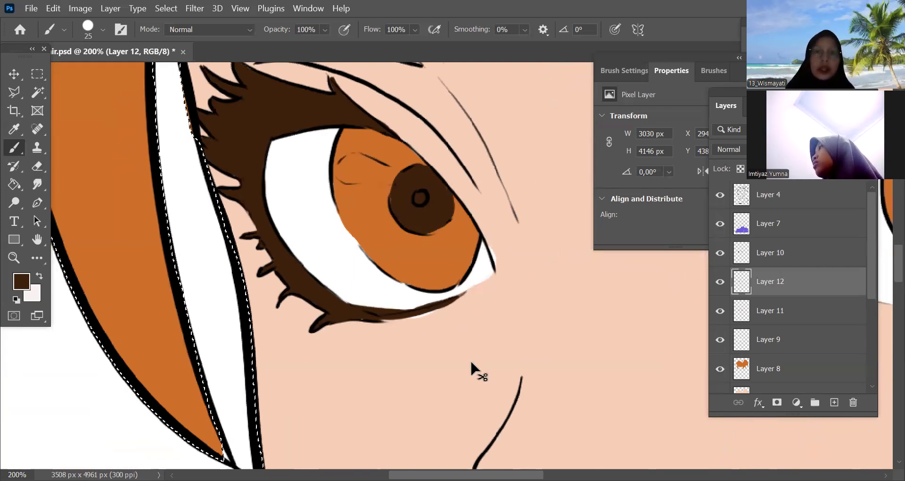
key("ctrl+minus")
key("ctrl+minus")
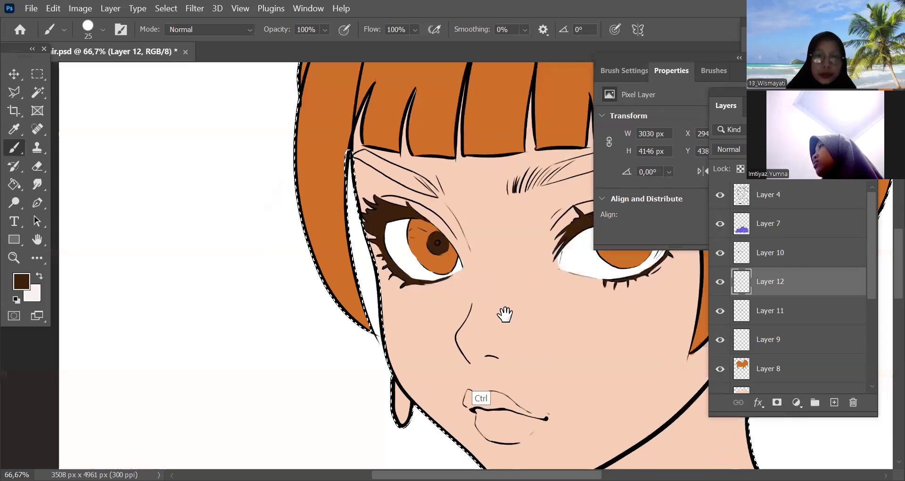
key("ctrl+minus")
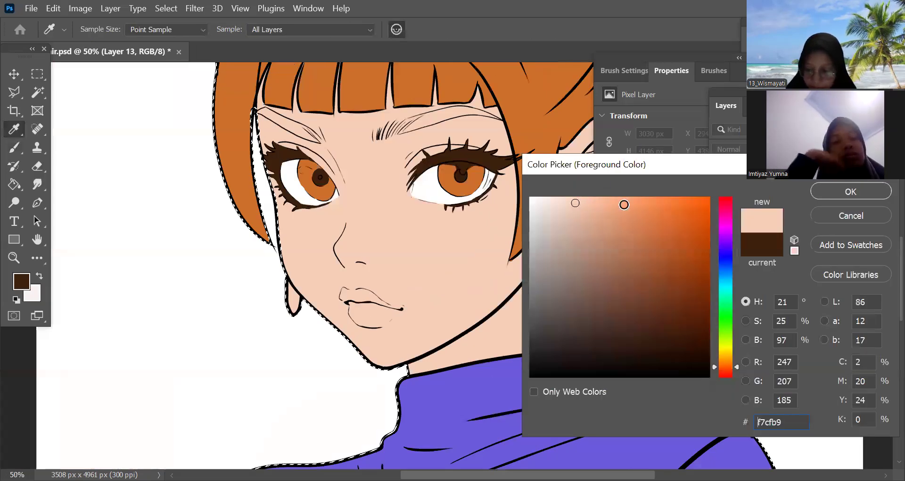
Set the foreground colour to a muted salmon pink, #df897e, for the lips
left_click(728, 372)
left_click(645, 205)
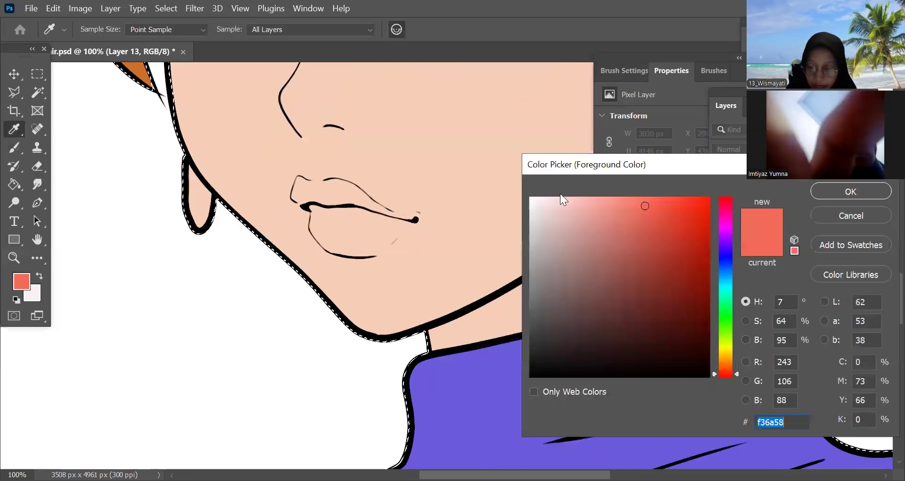
left_click(705, 205)
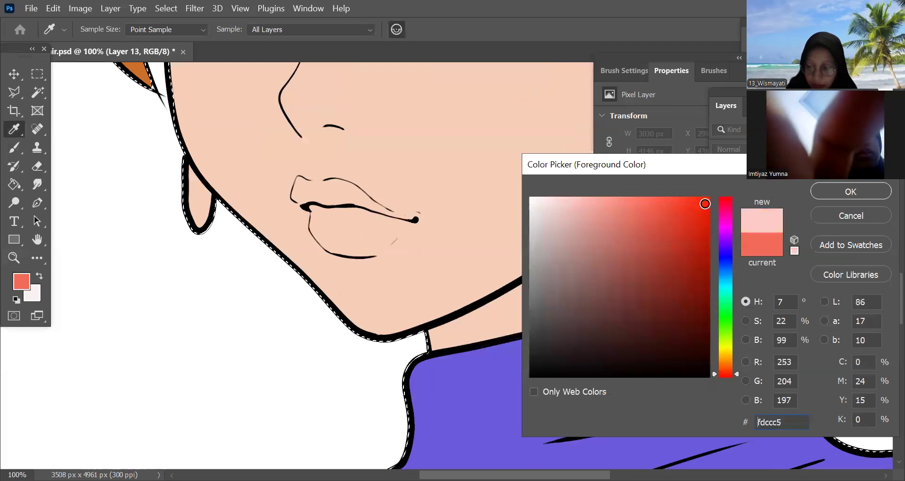
left_click(682, 201)
mouse_move(681, 201)
left_mouse_down()
mouse_move(693, 206)
mouse_move(674, 231)
mouse_move(600, 220)
mouse_move(608, 219)
left_mouse_up()
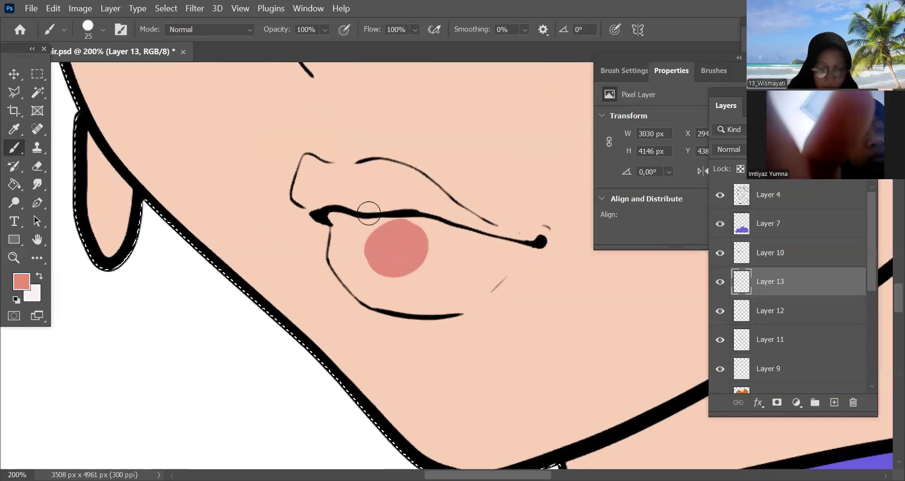
Try to fill the far half of the upper and lower lips with pink using the 25 px brush
mouse_move(368, 213)
left_mouse_down()
mouse_move(359, 238)
mouse_move(308, 185)
mouse_move(310, 206)
mouse_move(300, 192)
mouse_move(308, 161)
mouse_move(320, 178)
mouse_move(319, 165)
mouse_move(349, 173)
mouse_move(336, 187)
mouse_move(383, 204)
mouse_move(342, 178)
mouse_move(370, 168)
mouse_move(395, 201)
mouse_move(372, 187)
mouse_move(385, 205)
mouse_move(397, 203)
mouse_move(395, 234)
mouse_move(339, 220)
mouse_move(339, 240)
mouse_move(336, 229)
mouse_move(337, 259)
mouse_move(360, 280)
mouse_move(369, 271)
mouse_move(345, 269)
mouse_move(356, 281)
mouse_move(344, 272)
mouse_move(359, 288)
mouse_move(388, 293)
mouse_move(358, 284)
mouse_move(374, 300)
left_mouse_up()
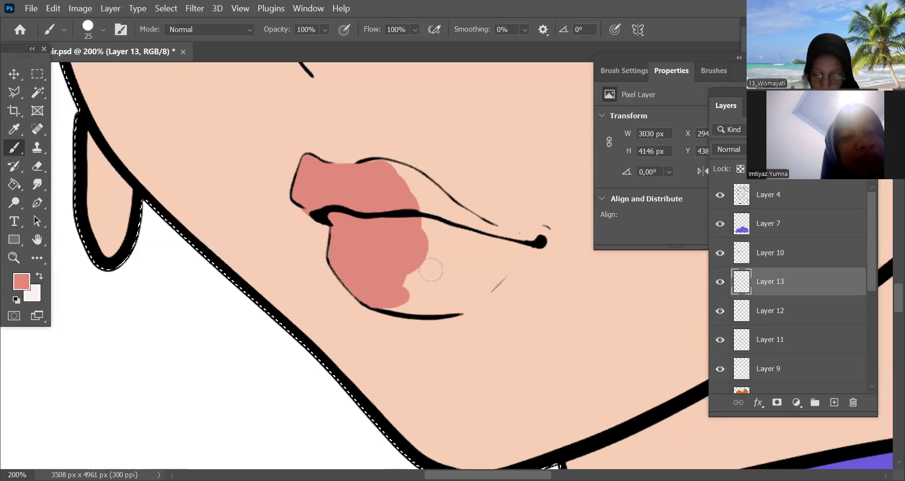
mouse_move(397, 171)
left_mouse_down()
mouse_move(446, 220)
mouse_move(384, 169)
mouse_move(435, 204)
mouse_move(386, 164)
mouse_move(439, 190)
mouse_move(461, 233)
left_mouse_up()
key("ctrl+z")
Repaint the far end of the upper lip and a patch of the lower lip pink, and clear the active selection
mouse_move(305, 161)
left_mouse_down()
mouse_move(330, 198)
mouse_move(309, 183)
mouse_move(302, 201)
left_mouse_up()
mouse_move(397, 245)
left_mouse_down()
mouse_move(306, 165)
mouse_move(316, 161)
mouse_move(322, 175)
mouse_move(372, 176)
mouse_move(363, 211)
mouse_move(348, 226)
mouse_move(368, 255)
left_mouse_up()
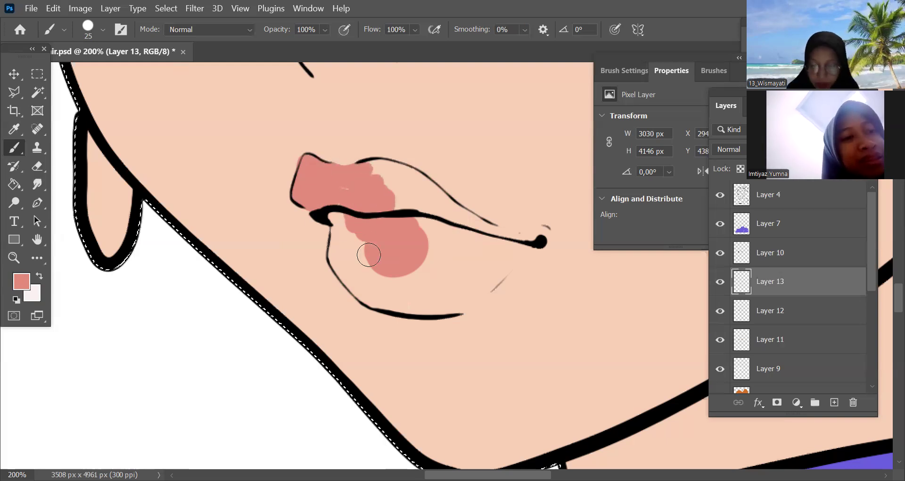
key("ctrl+minus")
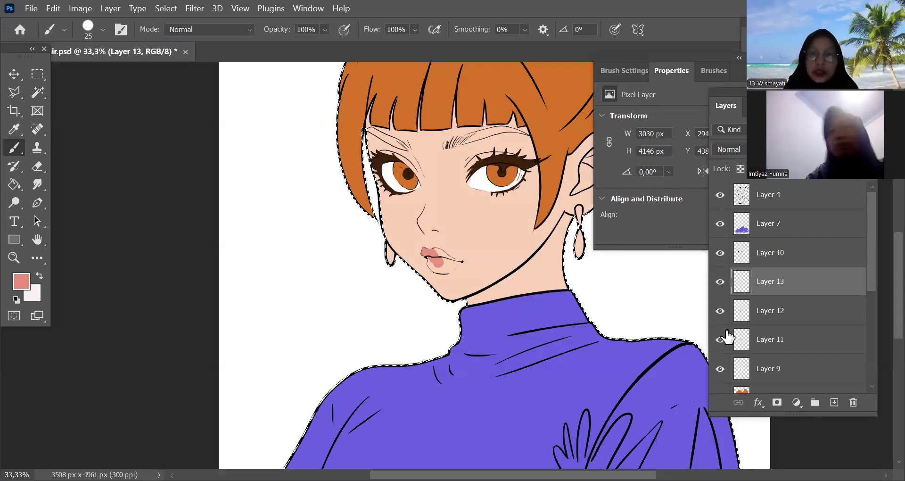
key("ctrl+d")
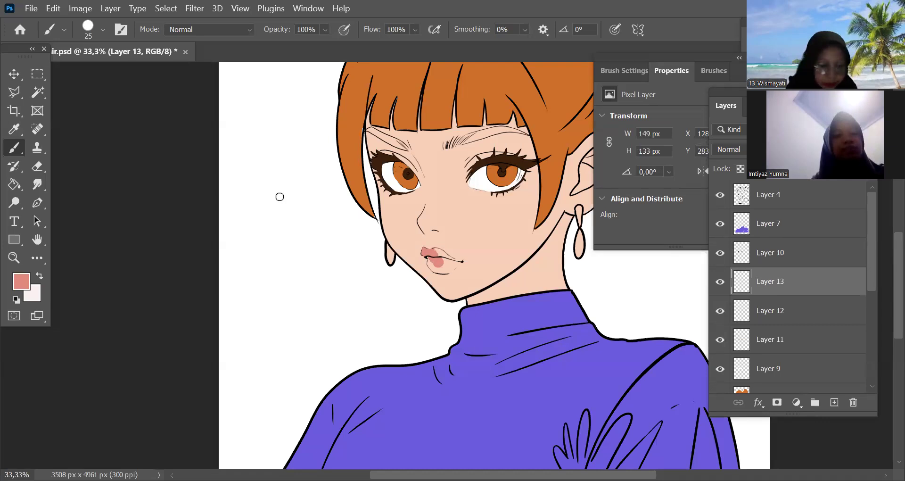
Fill the rest of the upper and lower lips with pink up to the ear-side corner of the mouth
scroll(427, 263, "up", 2)
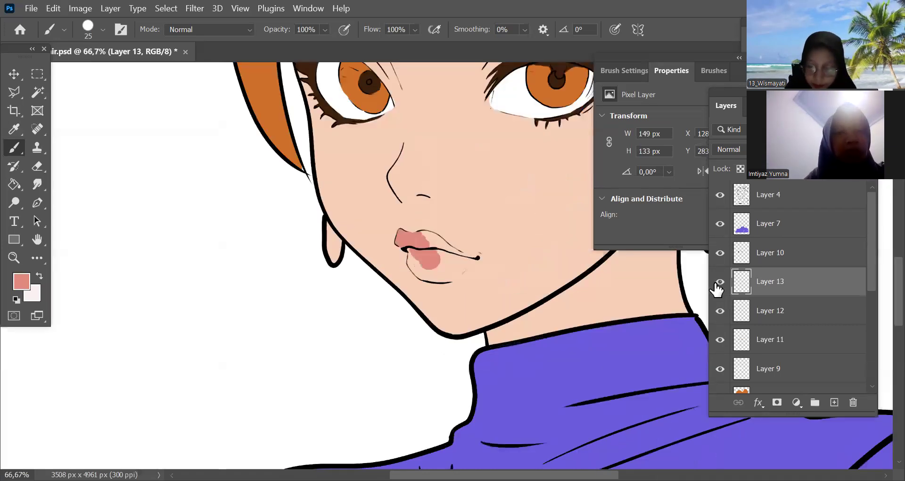
key("ctrl+plus")
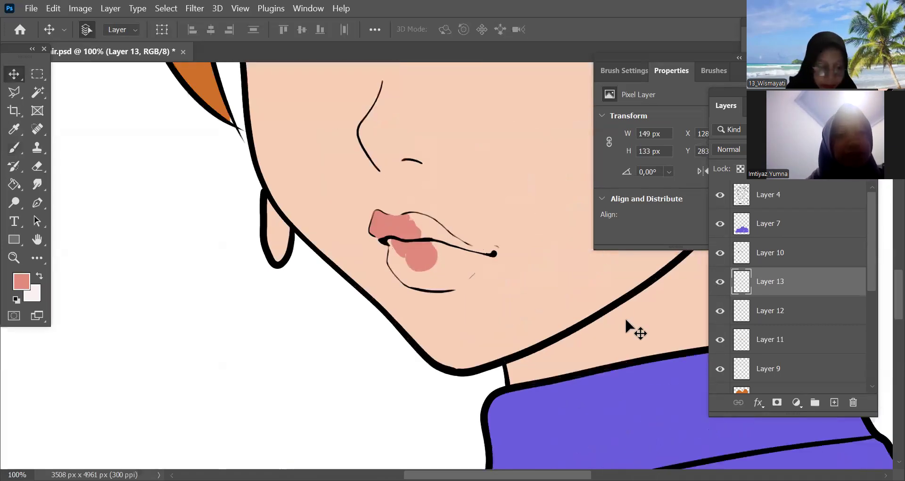
key("ctrl+plus")
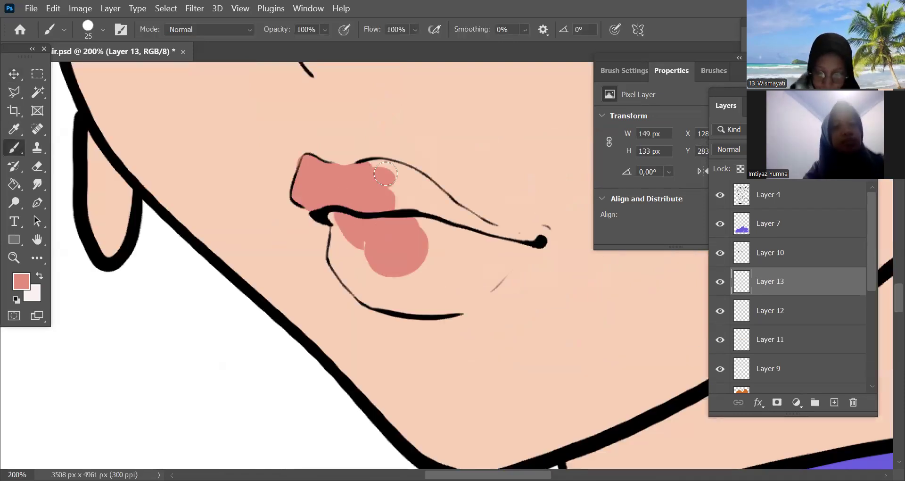
left_click_drag(335, 215, 389, 198)
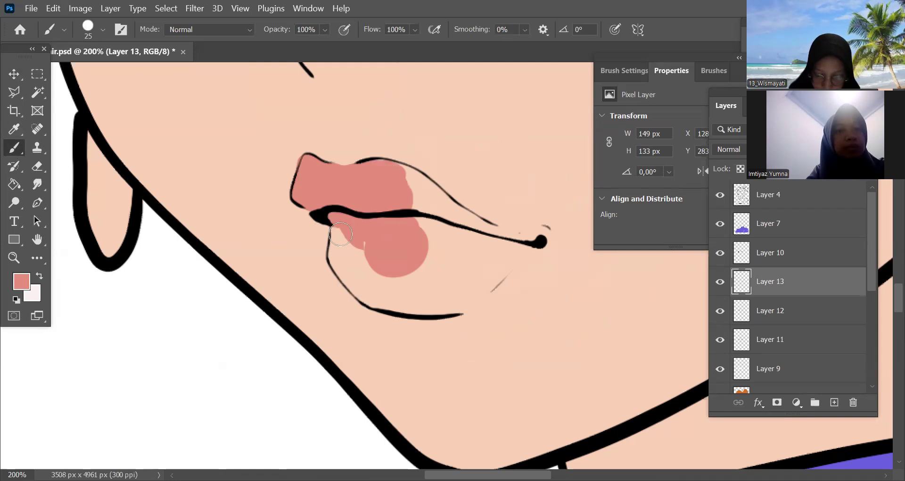
mouse_move(371, 270)
left_mouse_down()
mouse_move(343, 263)
mouse_move(350, 275)
mouse_move(369, 273)
mouse_move(377, 288)
mouse_move(351, 280)
mouse_move(369, 297)
mouse_move(357, 282)
mouse_move(397, 280)
mouse_move(388, 294)
mouse_move(363, 290)
left_mouse_up()
mouse_move(398, 287)
left_mouse_down()
mouse_move(416, 302)
mouse_move(401, 304)
mouse_move(422, 263)
mouse_move(407, 193)
mouse_move(380, 165)
mouse_move(417, 180)
left_mouse_up()
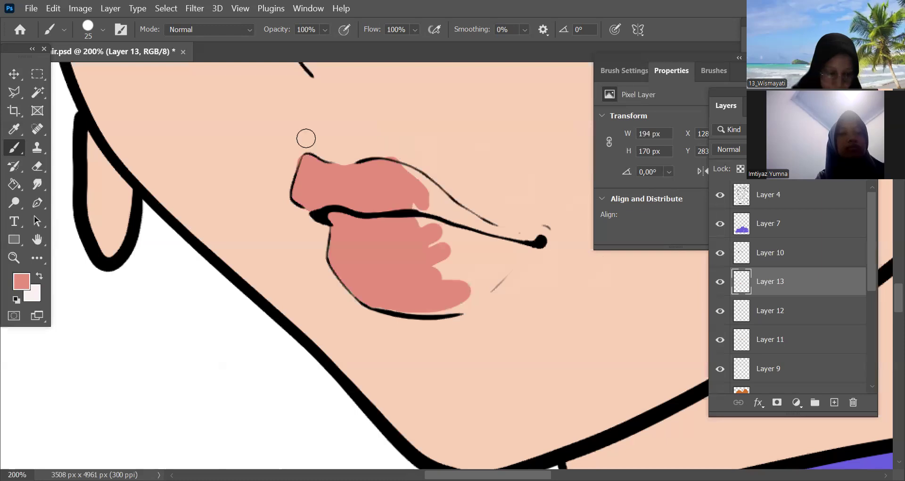
mouse_move(407, 166)
left_mouse_down()
mouse_move(387, 171)
mouse_move(418, 190)
mouse_move(417, 208)
mouse_move(391, 174)
mouse_move(434, 197)
mouse_move(440, 236)
mouse_move(412, 172)
mouse_move(451, 203)
mouse_move(460, 229)
mouse_move(442, 220)
mouse_move(436, 245)
mouse_move(451, 258)
mouse_move(450, 280)
mouse_move(380, 306)
mouse_move(462, 304)
mouse_move(412, 311)
mouse_move(457, 304)
mouse_move(491, 277)
mouse_move(461, 306)
mouse_move(516, 257)
mouse_move(495, 267)
mouse_move(533, 244)
mouse_move(482, 245)
mouse_move(441, 204)
mouse_move(518, 248)
mouse_move(454, 220)
mouse_move(453, 209)
mouse_move(538, 241)
mouse_move(490, 285)
mouse_move(414, 291)
left_mouse_up()
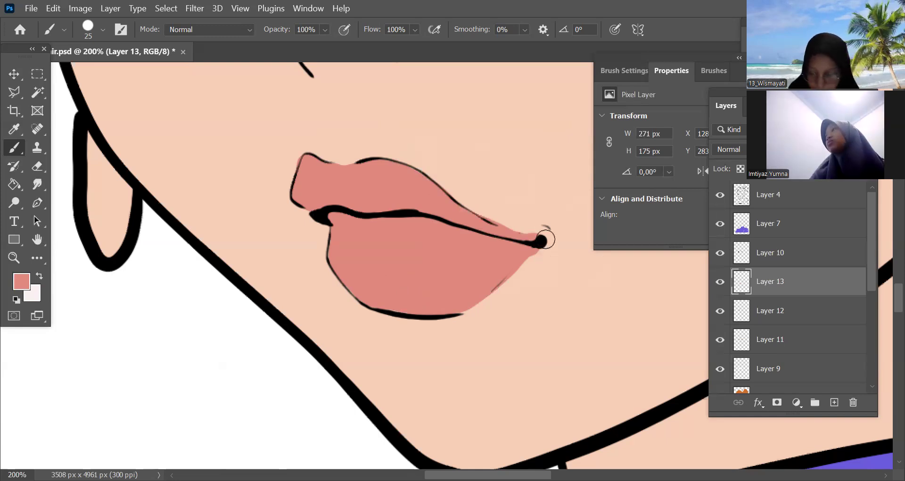
Erase the pink spilling outside the lip outline near the ear-side corner of the mouth with a 20 px eraser
key("e")
left_click_drag(536, 260, 540, 247)
left_click_drag(489, 209, 570, 226)
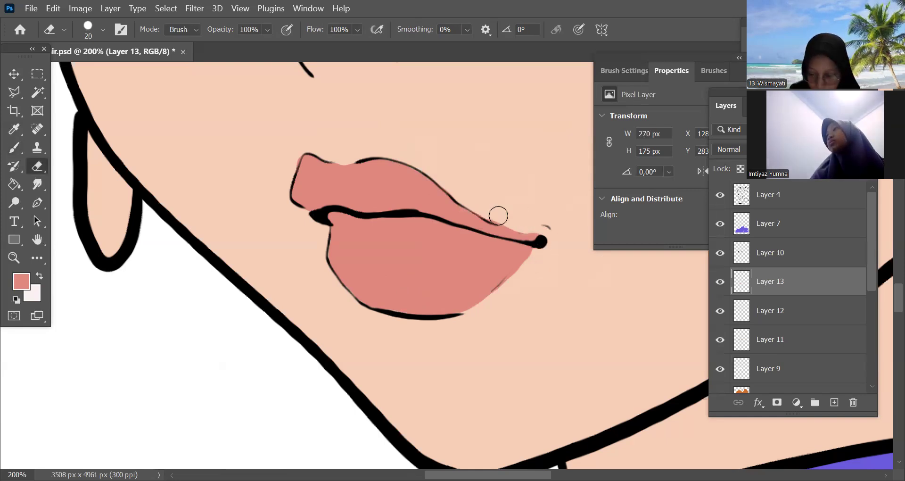
left_click_drag(498, 215, 561, 228)
key("ctrl+minus")
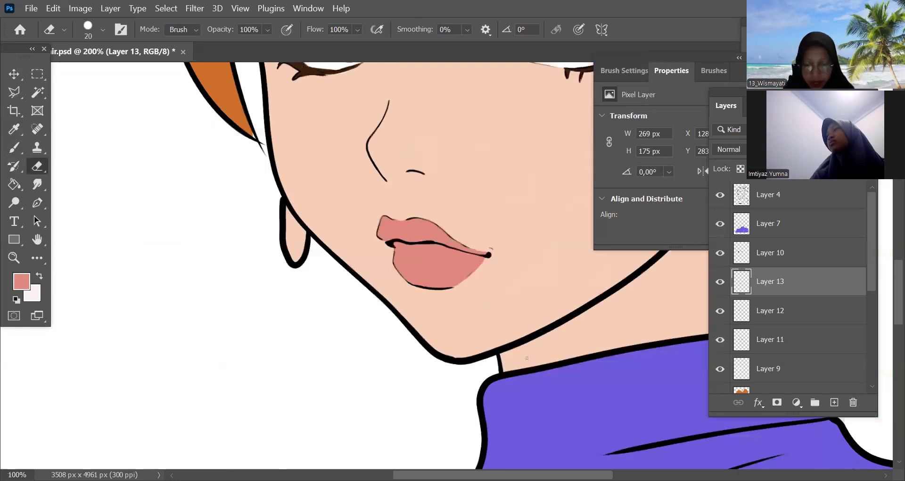
key("ctrl+minus")
key("ctrl+minus")
key("ctrl+minus")
key("ctrl+minus")
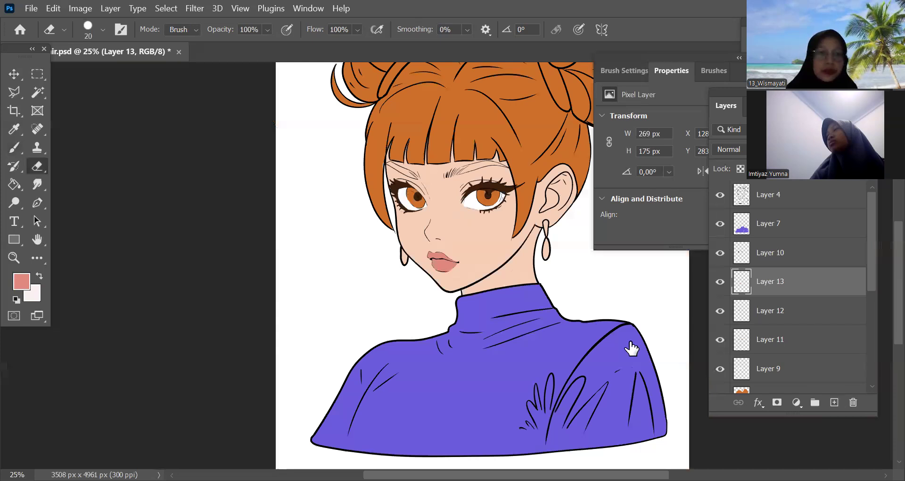
Add a new layer above the lip layer and sample the lashes' dark brown as the foreground colour
key("ctrl+plus")
key("ctrl+plus")
left_click(834, 402)
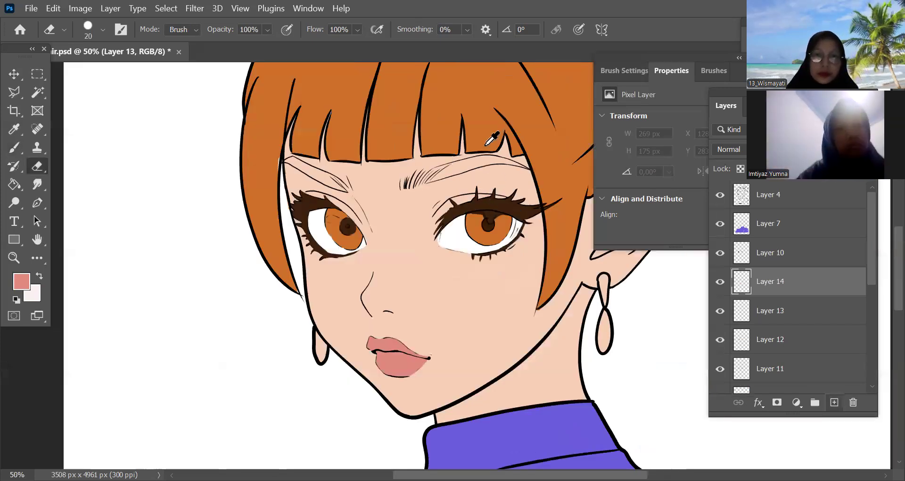
key("i")
left_click(516, 242)
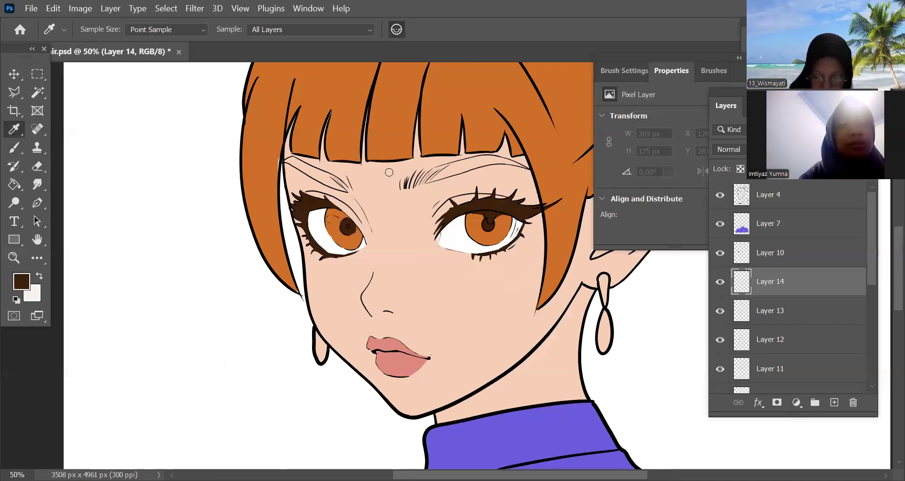
Fill the ear-side eyebrow with the hair's orange, out to its pointed outer end, starting with a 25 px brush
key("ctrl+plus")
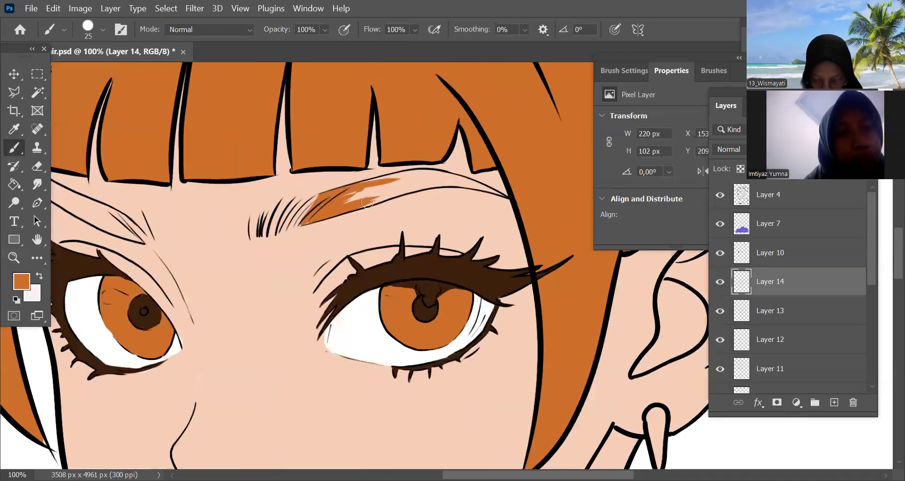
mouse_move(430, 184)
left_mouse_down()
mouse_move(427, 175)
mouse_move(475, 186)
left_mouse_up()
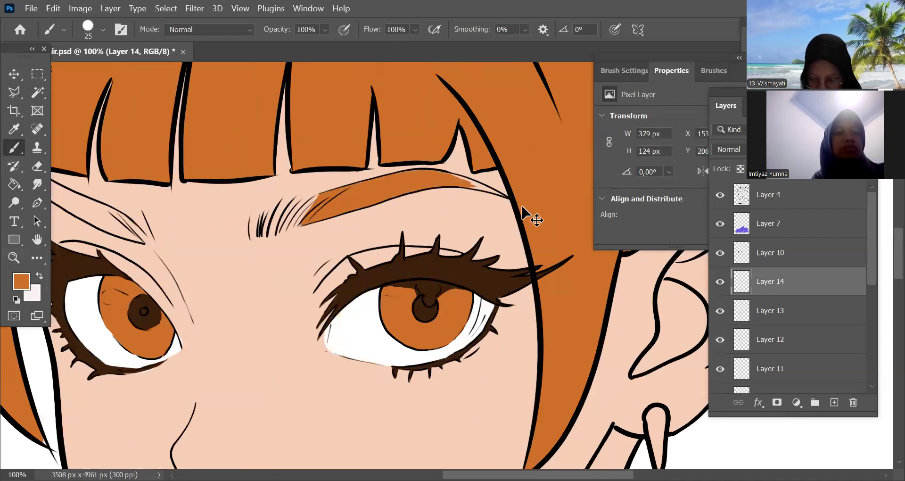
scroll(448, 187, "up", 1)
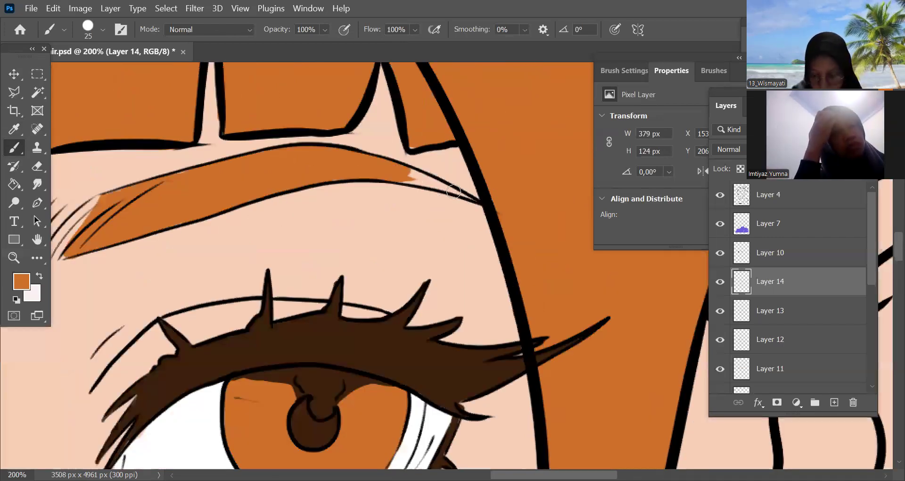
scroll(376, 320, "down", 1)
Fill the eyebrow on the far side of the face with the same orange using a 15 px brush
key("bracketleft")
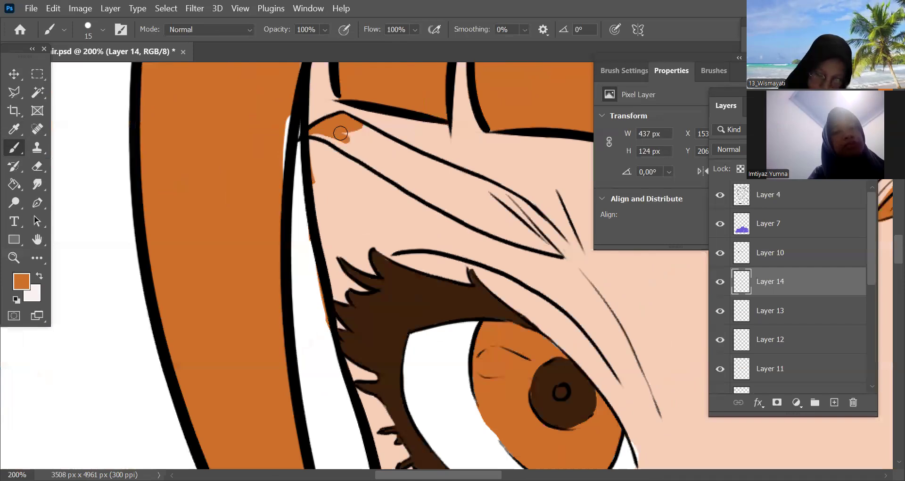
left_click_drag(438, 174, 361, 132)
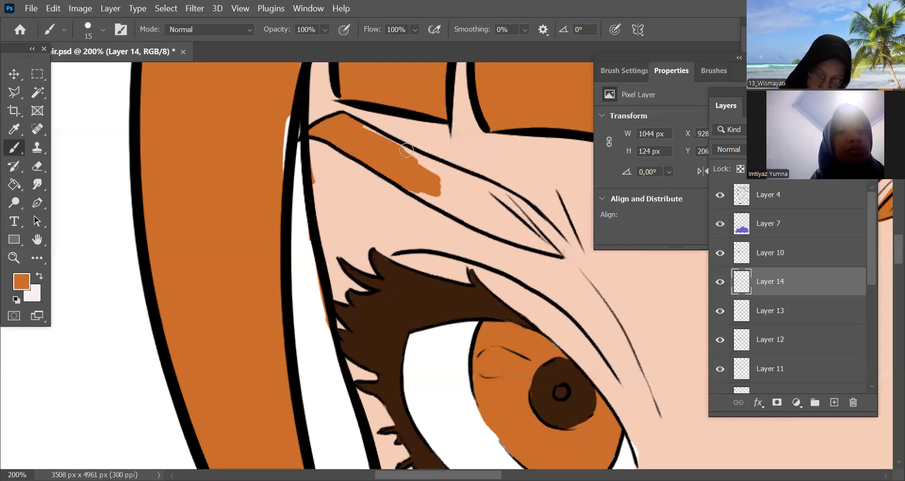
mouse_move(454, 209)
left_mouse_down()
mouse_move(477, 224)
mouse_move(439, 198)
mouse_move(472, 220)
mouse_move(450, 191)
mouse_move(481, 206)
mouse_move(431, 165)
mouse_move(496, 202)
mouse_move(472, 175)
mouse_move(489, 185)
mouse_move(525, 217)
mouse_move(494, 205)
mouse_move(507, 229)
mouse_move(473, 222)
left_mouse_up()
mouse_move(523, 238)
left_mouse_down()
mouse_move(496, 236)
mouse_move(553, 251)
mouse_move(532, 235)
left_mouse_up()
mouse_move(491, 190)
left_mouse_down()
mouse_move(540, 233)
mouse_move(493, 189)
mouse_move(496, 231)
left_mouse_up()
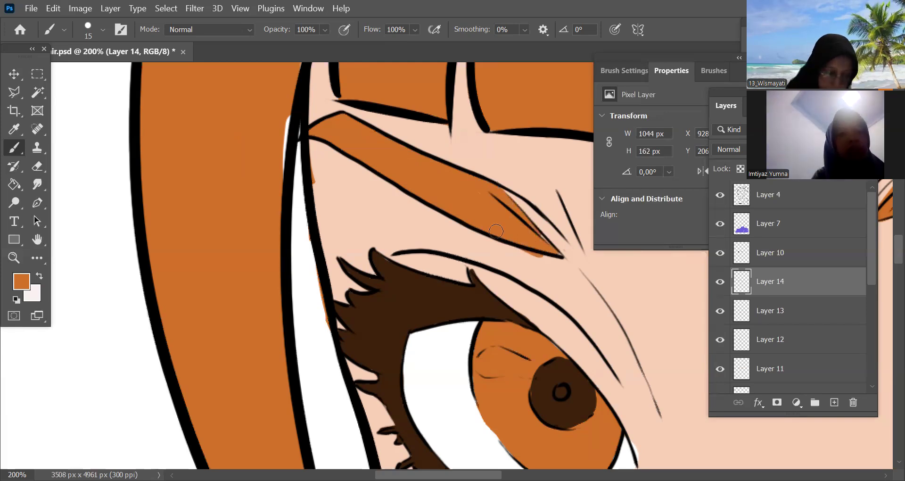
Erase the orange spilling below the far eyebrow's inner end with a 20 px eraser, and repaint its tip orange
key("e")
left_click_drag(556, 261, 542, 254)
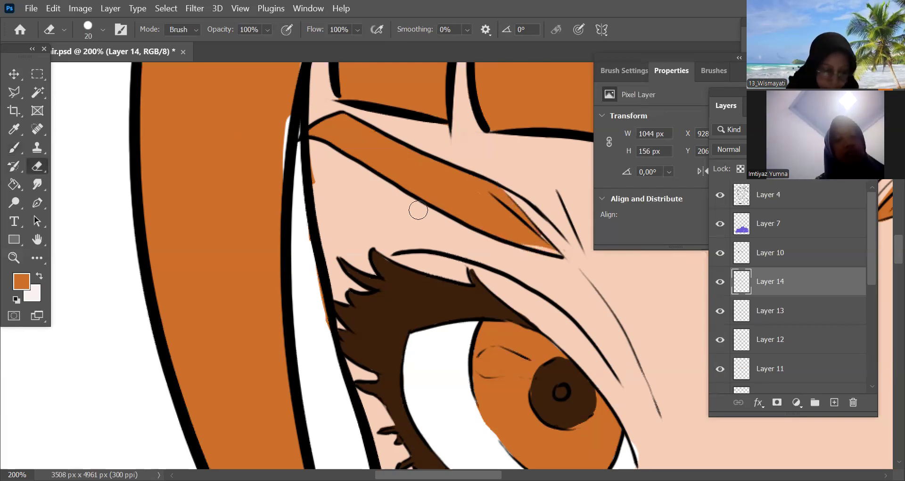
left_click(16, 147)
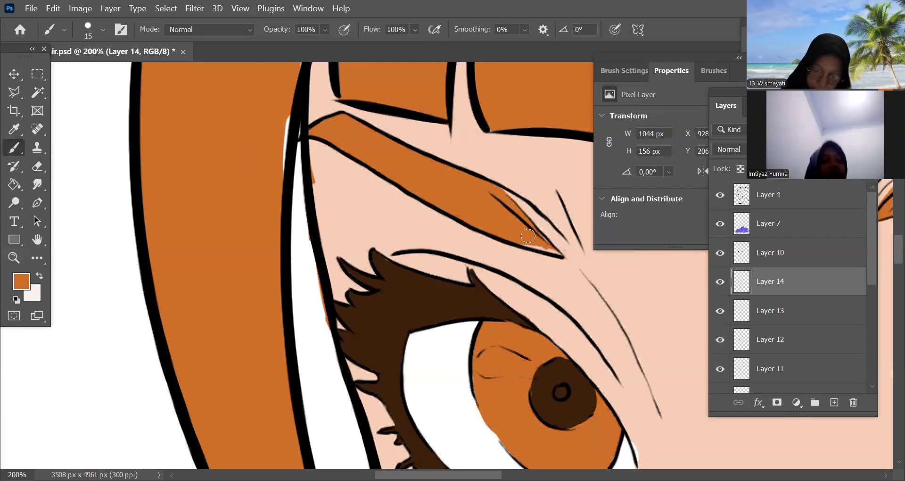
left_click_drag(524, 237, 555, 253)
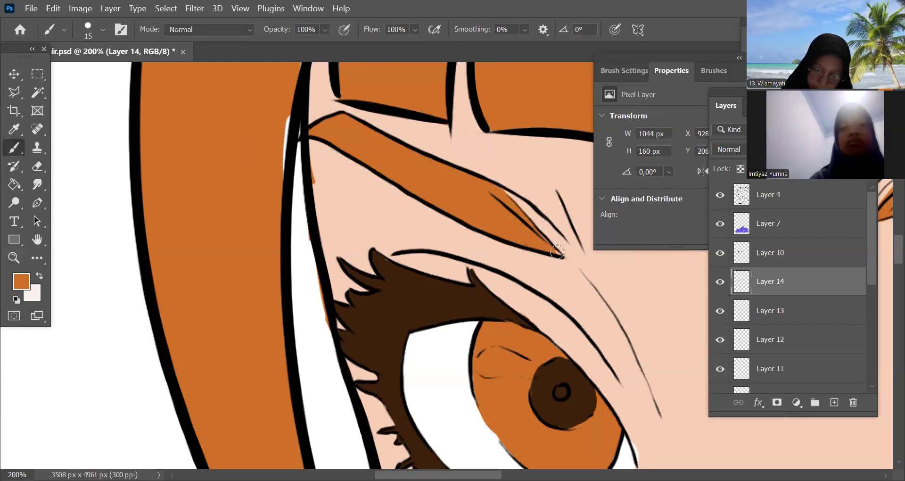
Add a new layer above the eyebrow layer and fill both earrings with magenta pink using a 35 px brush
key("ctrl+minus")
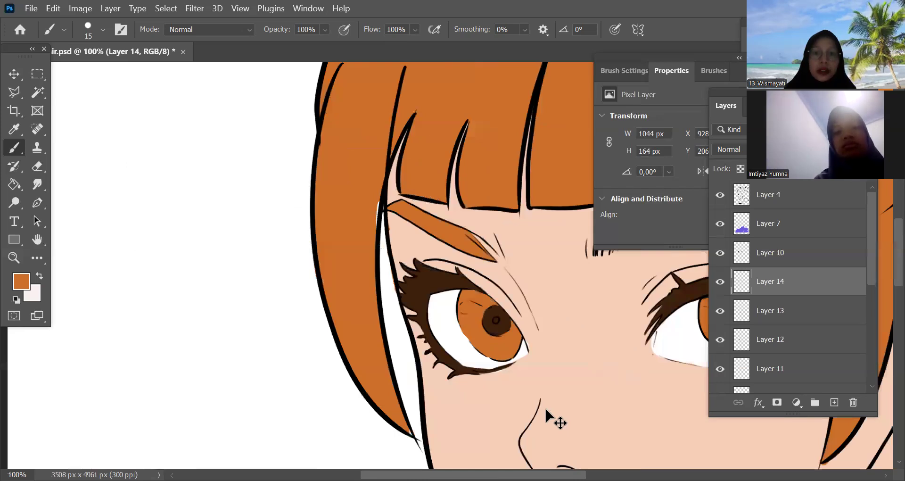
key("ctrl+minus")
key("ctrl+minus")
key("ctrl+minus")
key("ctrl+minus")
key("ctrl+minus")
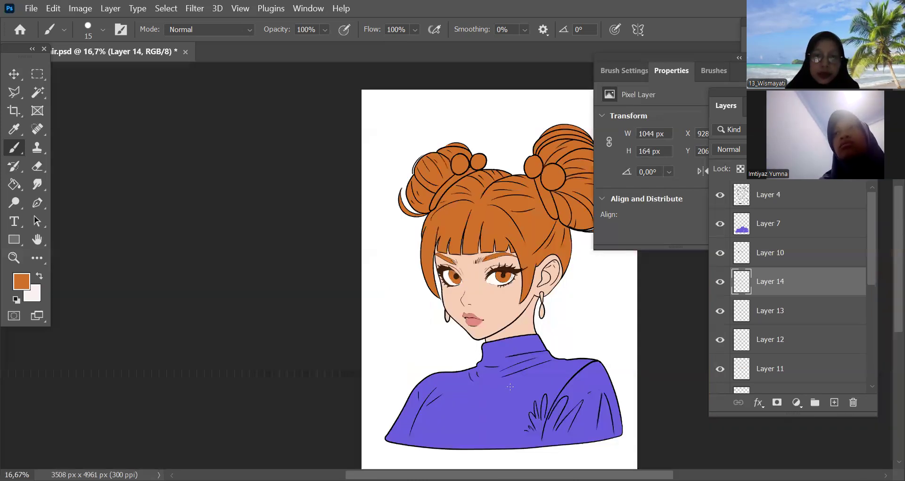
key("ctrl+plus")
key("ctrl+plus")
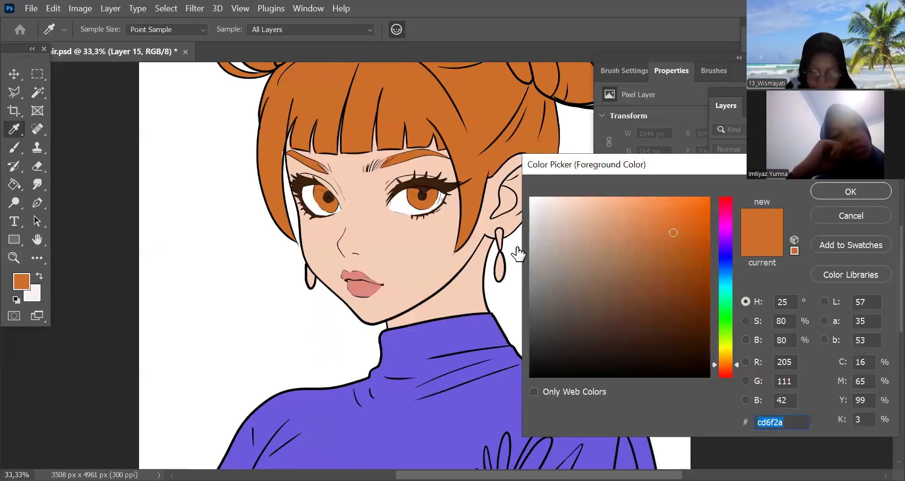
type("dd5bd5")
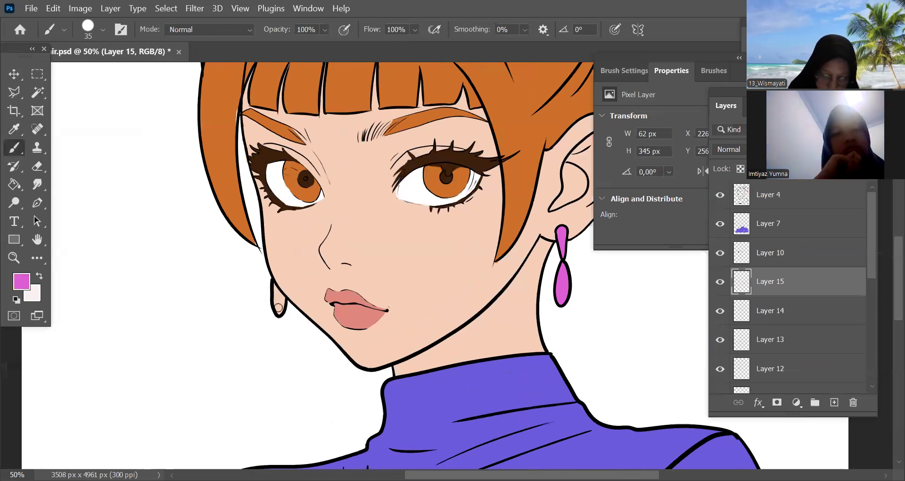
left_click_drag(282, 304, 279, 309)
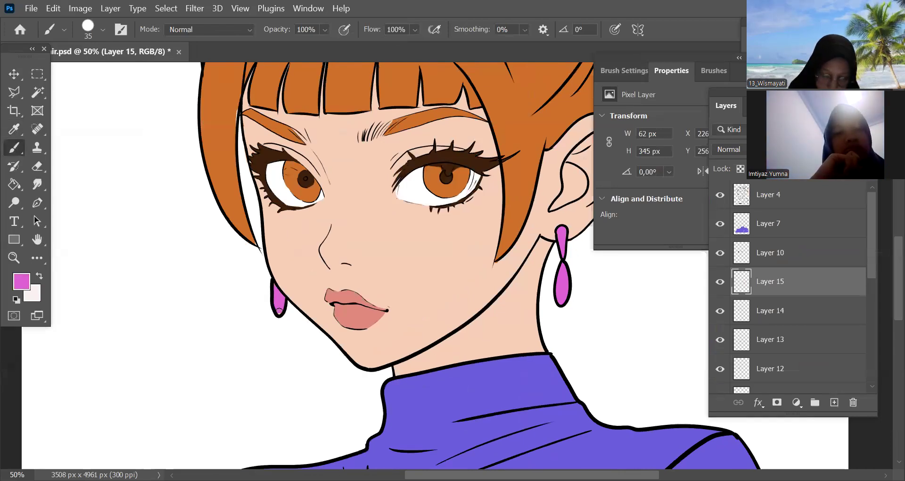
key("ctrl+minus")
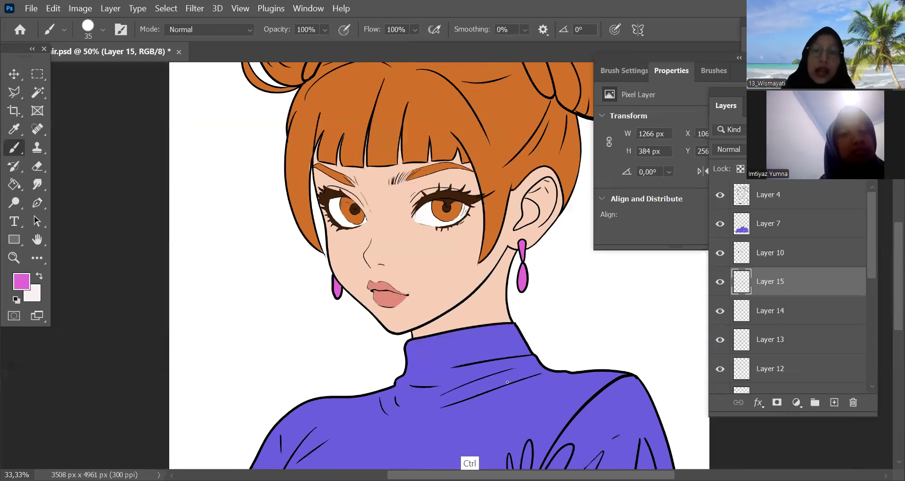
key("ctrl+minus")
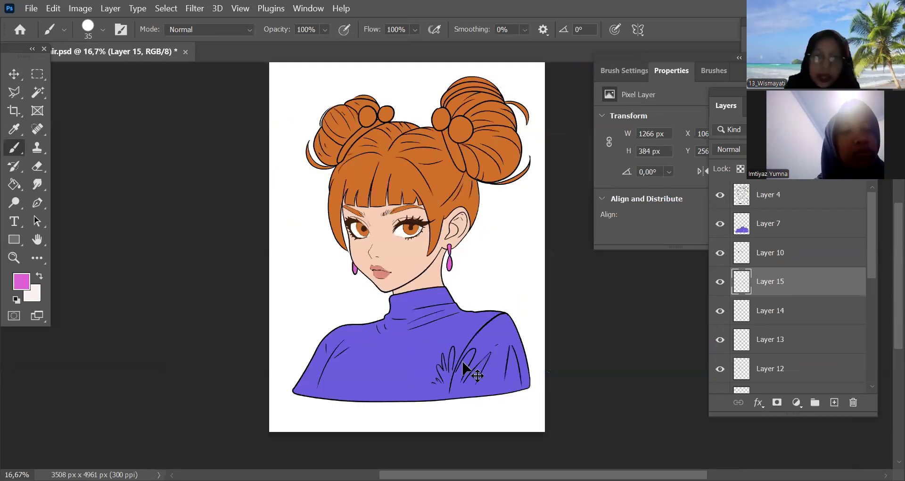
Load the purple sweater layer's pixels as a selection and add a new layer directly above it
key("v")
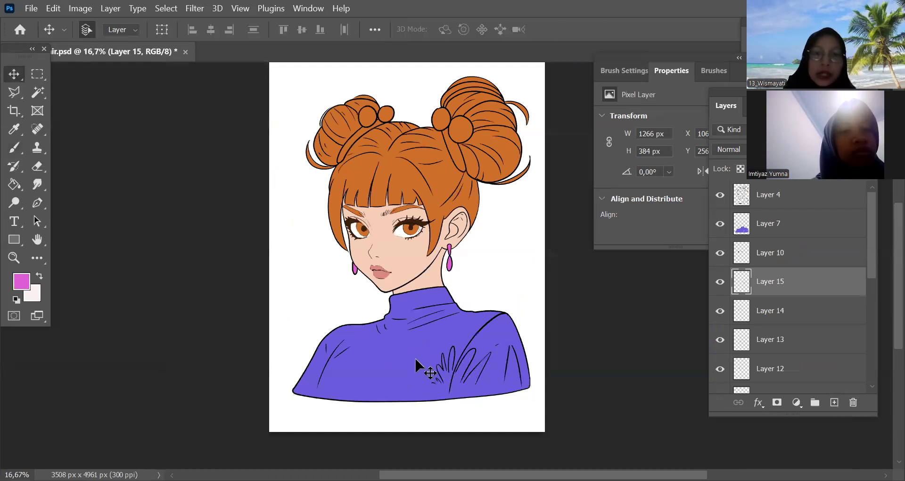
left_click(725, 226)
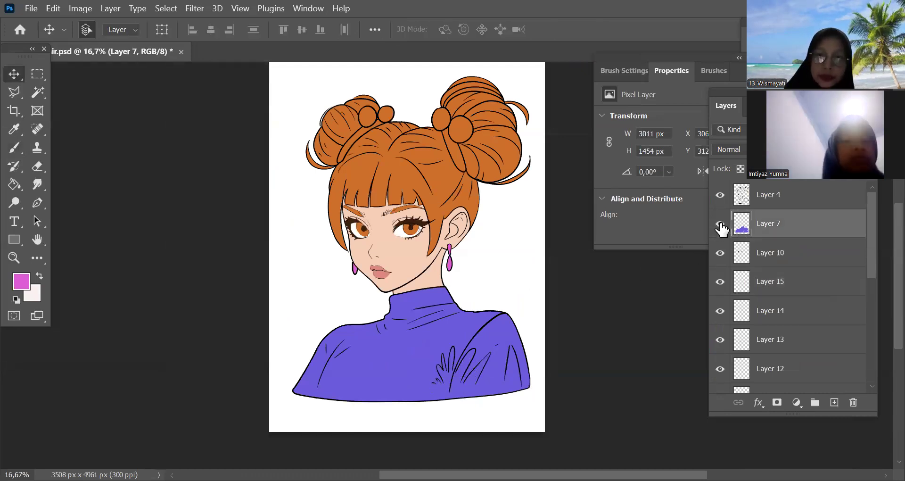
left_click(719, 223)
left_click_drag(747, 231, 750, 234)
key("ctrl+z")
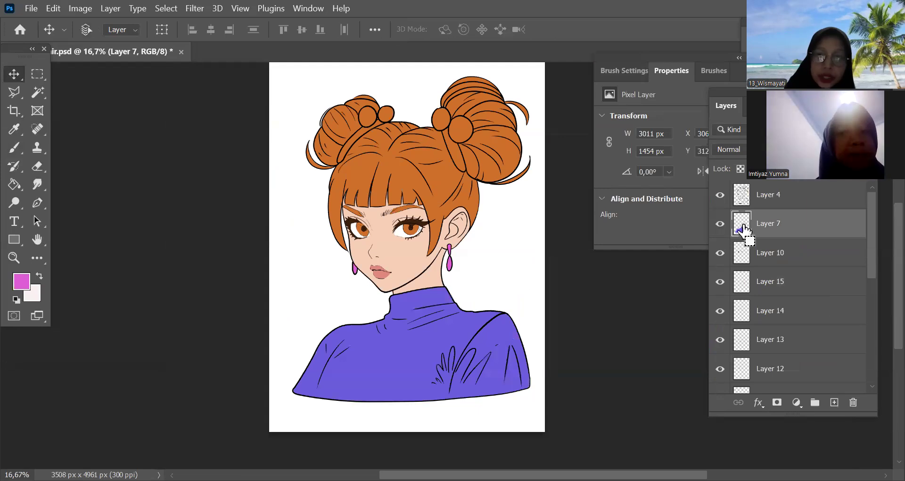
left_click(745, 233, "ctrl")
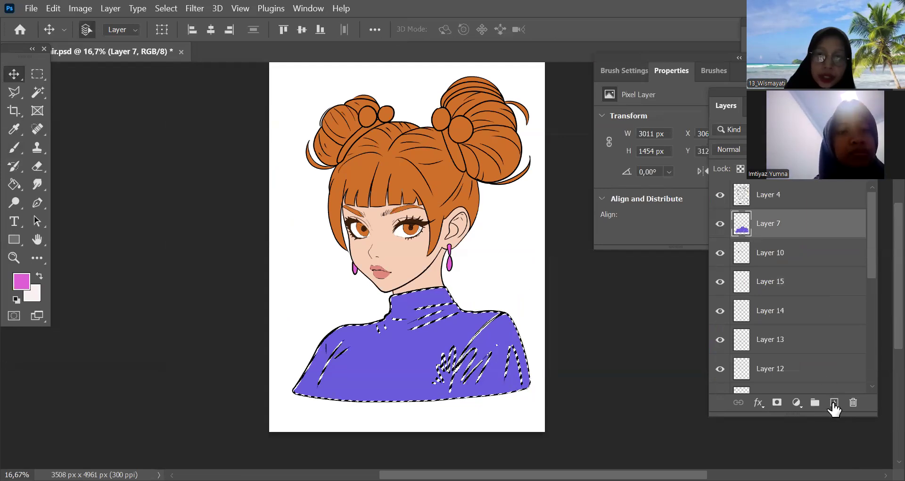
key("ctrl+minus")
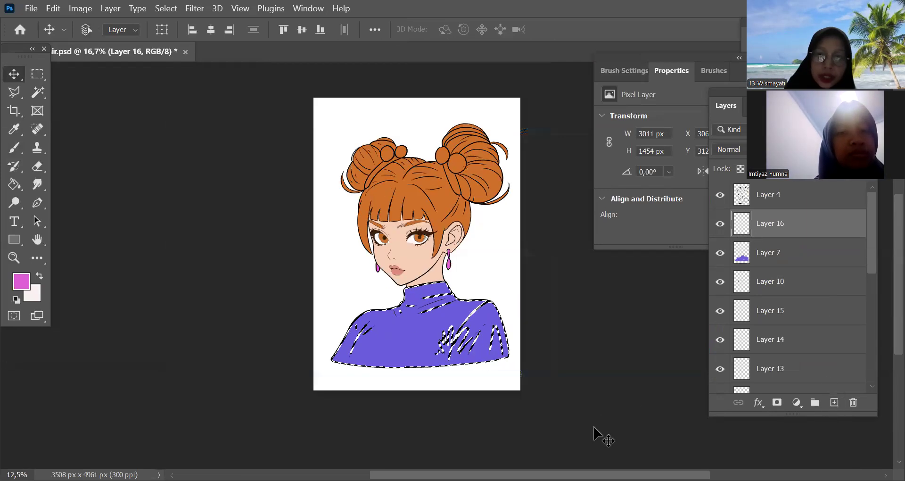
Sample the sweater's purple, set the new layer's blend mode to Multiply and change the foreground colour to #7169af
key("ctrl+plus")
key("ctrl+plus")
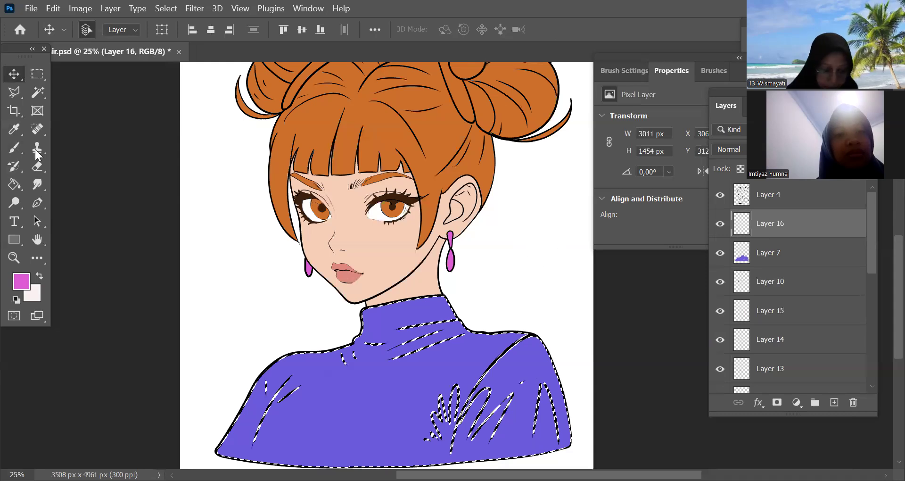
left_click(424, 296)
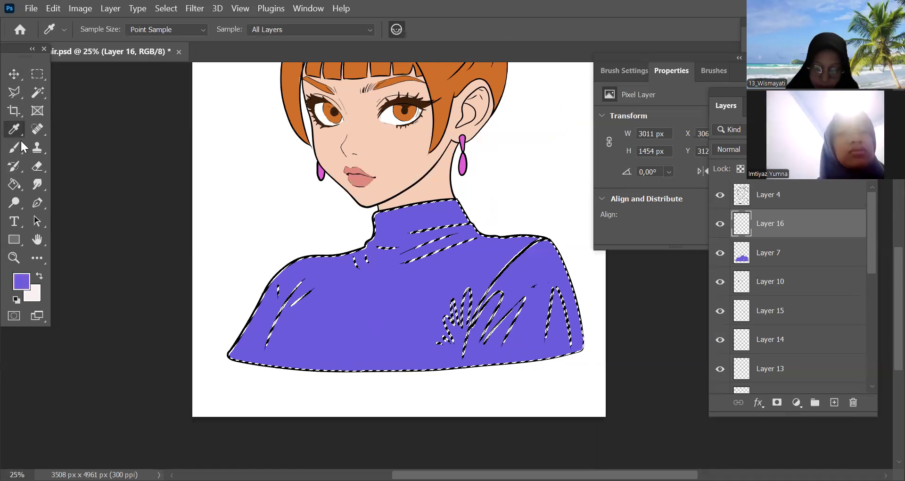
left_click(22, 282)
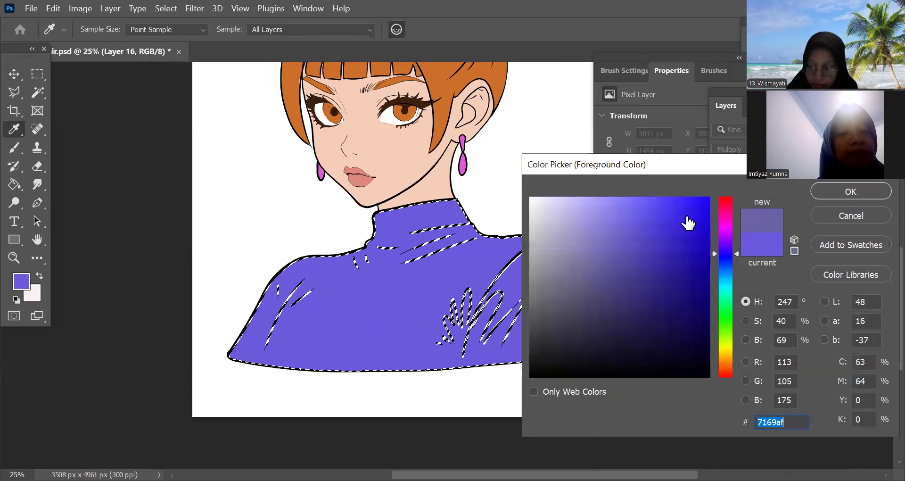
left_click(851, 191)
Try the shading colour with strokes on the sweater's front and sleeve fold, enlarging the brush to 80 px, and undo them
left_click_drag(373, 304, 502, 326)
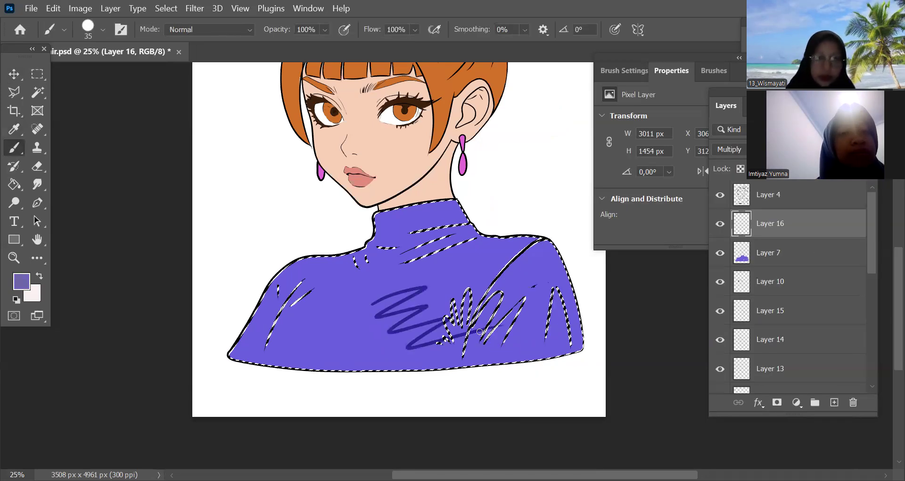
key("ctrl+z")
key("bracketright")
key("bracketright")
key("bracketright")
key("bracketright")
key("bracketright")
key("bracketright")
left_click_drag(498, 296, 461, 377)
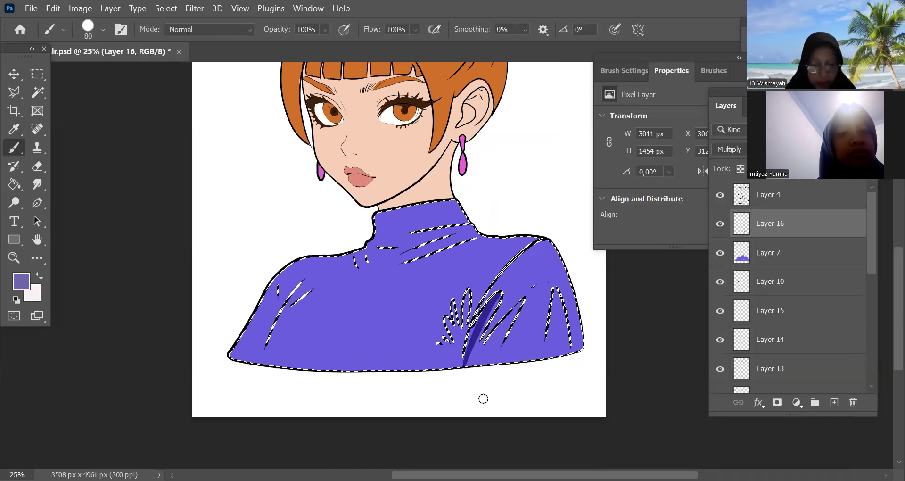
key("ctrl+z")
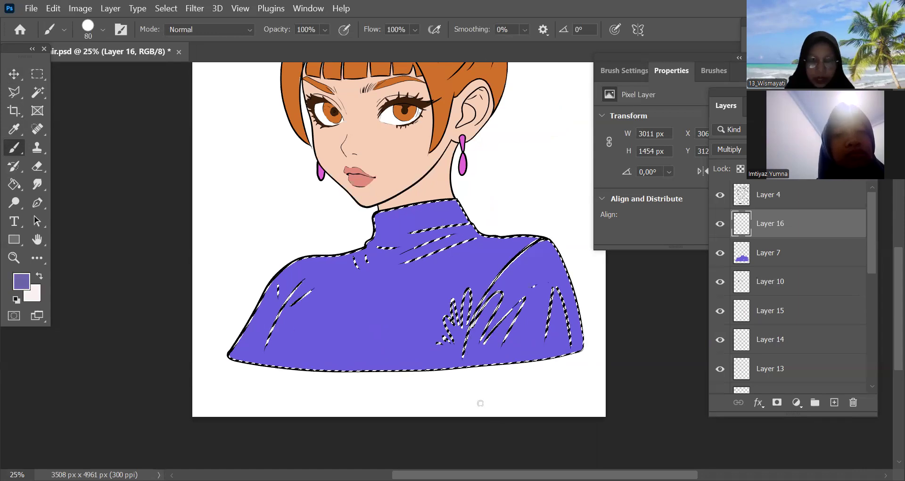
Try sketching shadow shapes over the sweater's collar, shoulders, chest and hem with the 80 px brush, and undo the strokes
key("ctrl+minus")
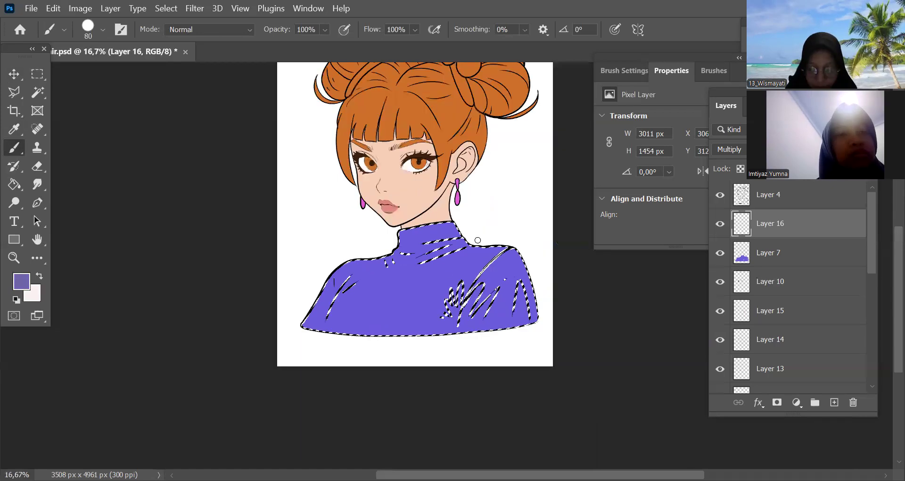
left_click_drag(468, 248, 525, 267)
mouse_move(368, 268)
left_mouse_down()
mouse_move(342, 280)
mouse_move(384, 318)
mouse_move(417, 279)
mouse_move(349, 255)
mouse_move(340, 278)
left_mouse_up()
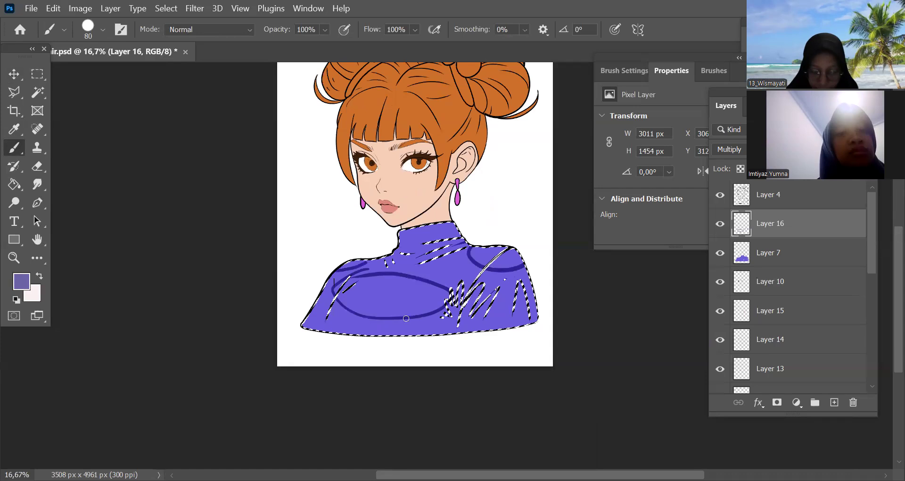
left_click_drag(512, 248, 477, 281)
mouse_move(456, 232)
left_mouse_down()
mouse_move(431, 248)
mouse_move(443, 234)
mouse_move(427, 239)
mouse_move(444, 232)
left_mouse_up()
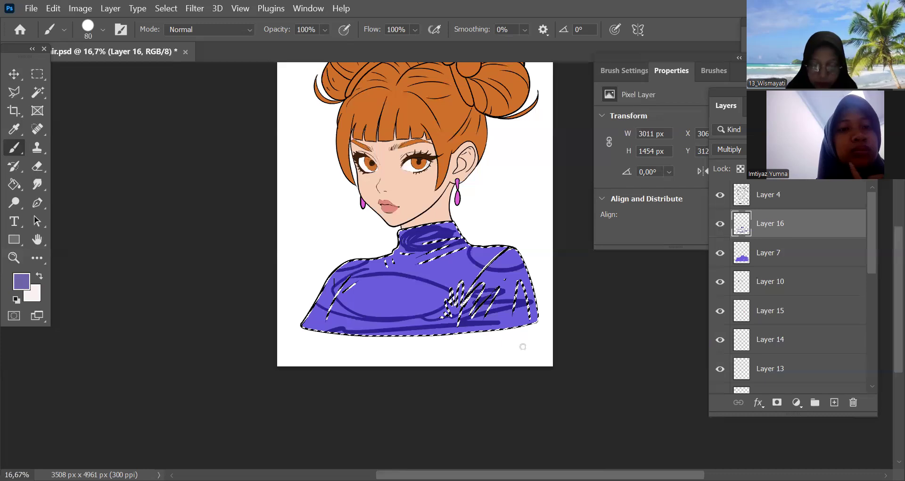
key("ctrl+z")
key("ctrl+z")
key("ctrl+z")
key("ctrl+z")
key("ctrl+z")
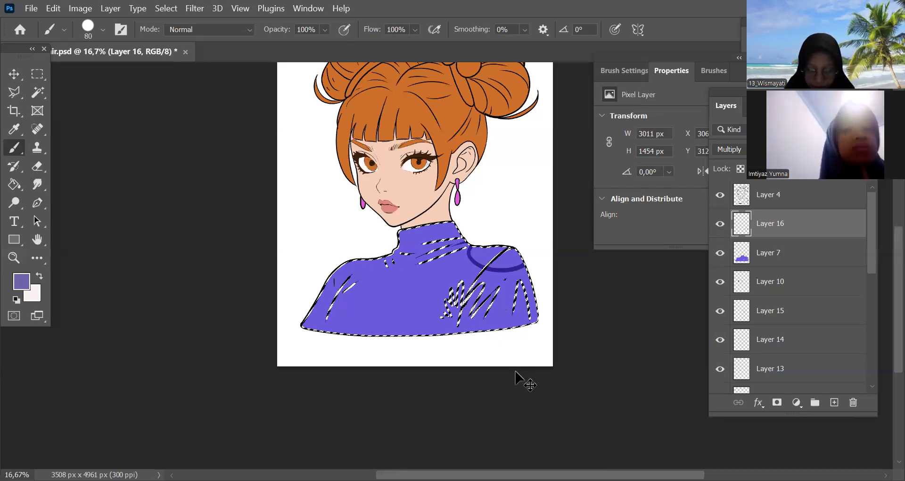
key("ctrl+z")
Try shading the fan-shaped armpit folds down to the hem with the brush at 70 to 100 px, and undo the strokes
key("ctrl+plus")
key("ctrl+plus")
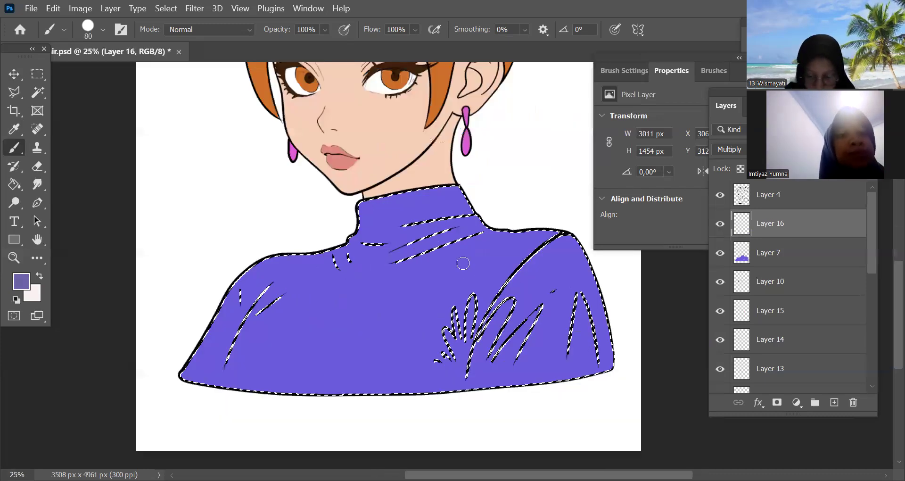
key("ctrl+plus")
key("bracketright")
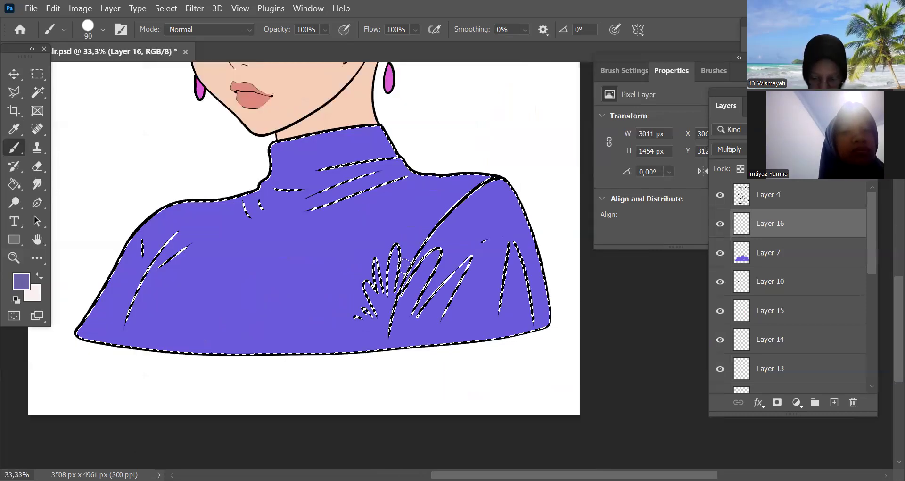
key("bracketleft")
key("bracketleft")
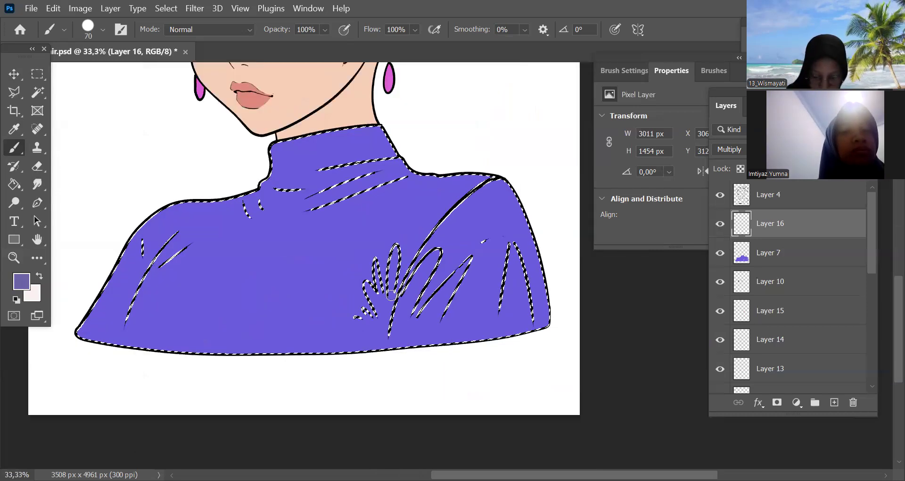
mouse_move(391, 290)
left_mouse_down()
mouse_move(375, 267)
mouse_move(368, 287)
mouse_move(380, 317)
mouse_move(375, 291)
left_mouse_up()
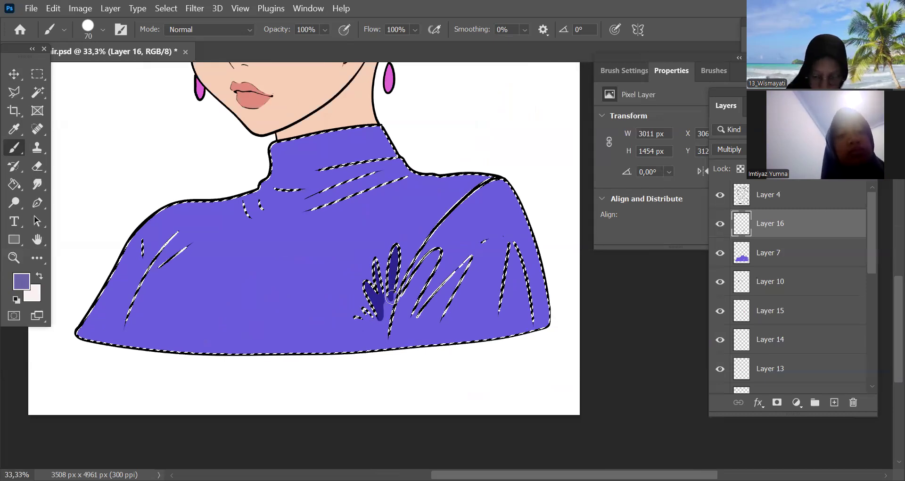
key("bracketright")
key("bracketright")
mouse_move(424, 279)
left_mouse_down()
mouse_move(385, 314)
mouse_move(386, 368)
mouse_move(404, 326)
left_mouse_up()
key("bracketright")
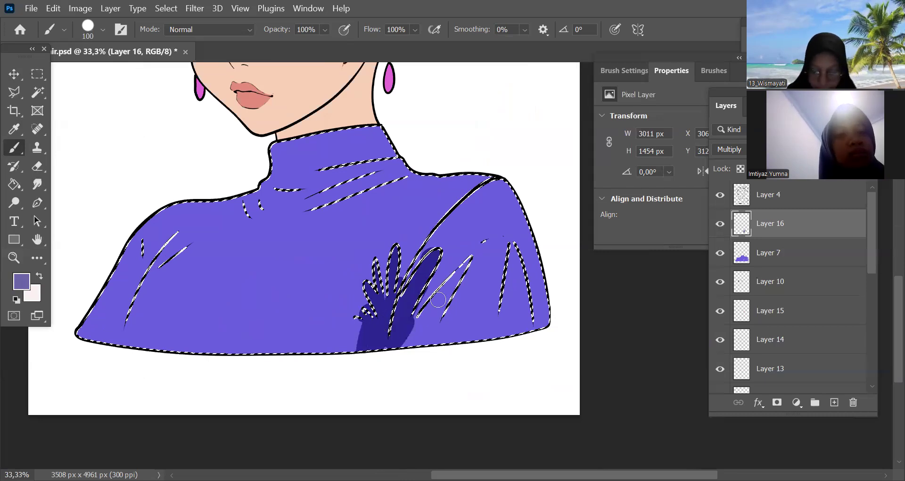
left_click_drag(438, 299, 456, 355)
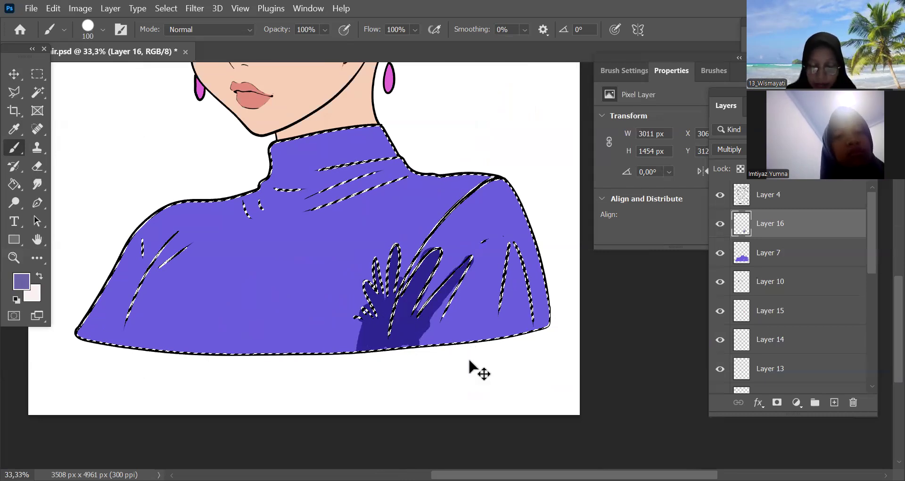
key("ctrl+minus")
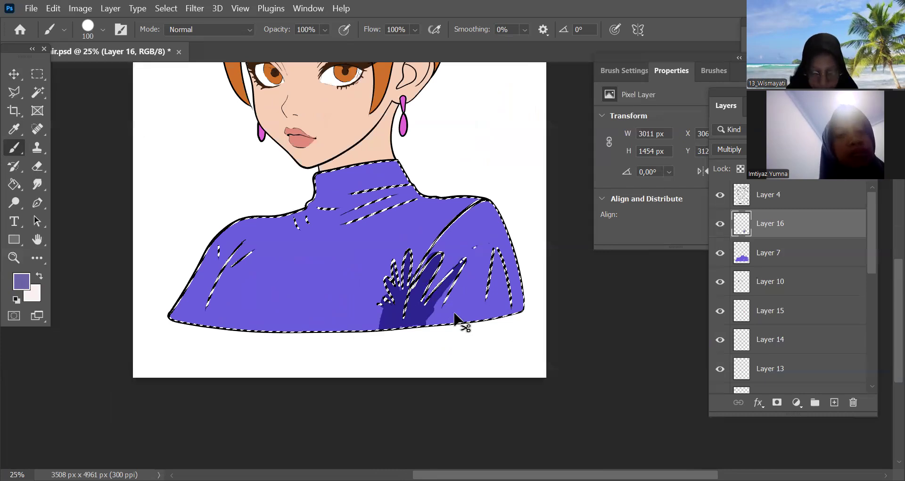
left_click_drag(445, 346, 498, 396)
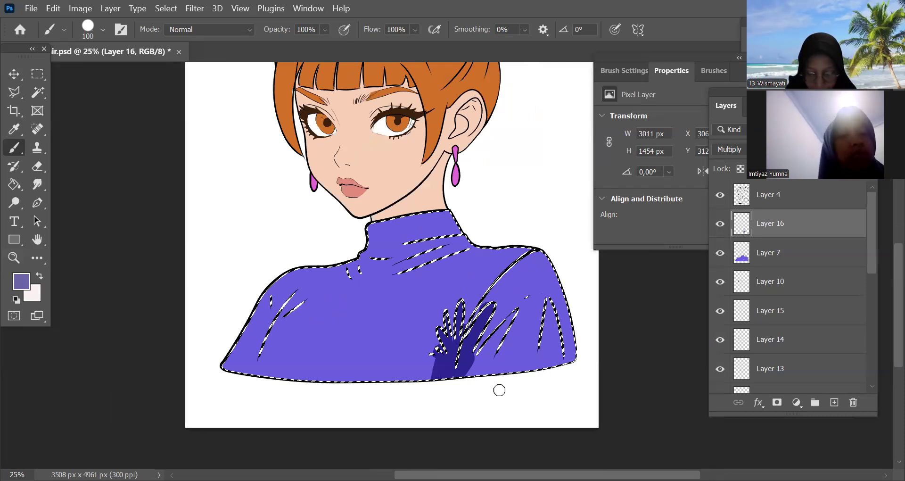
key("ctrl+z")
Paint the shading colour over the fan-shaped armpit folds and down to the hem with the 100 px brush
key("ctrl+plus")
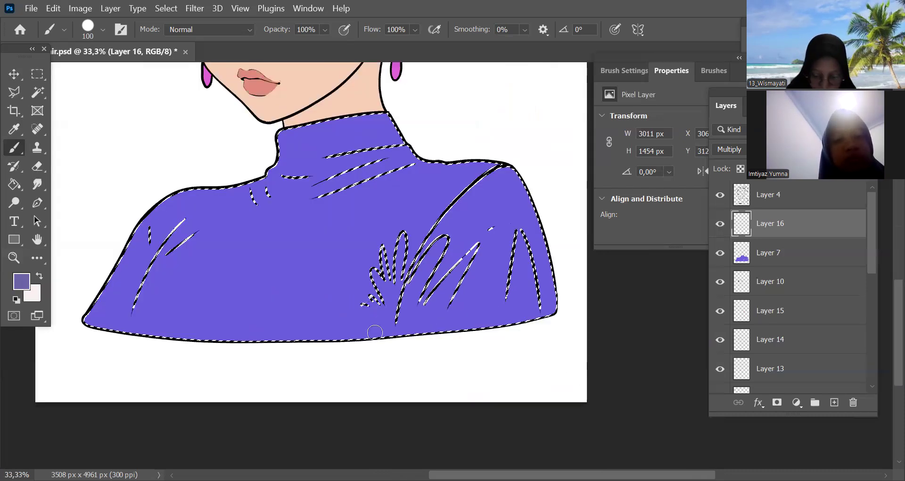
left_click_drag(372, 303, 385, 325)
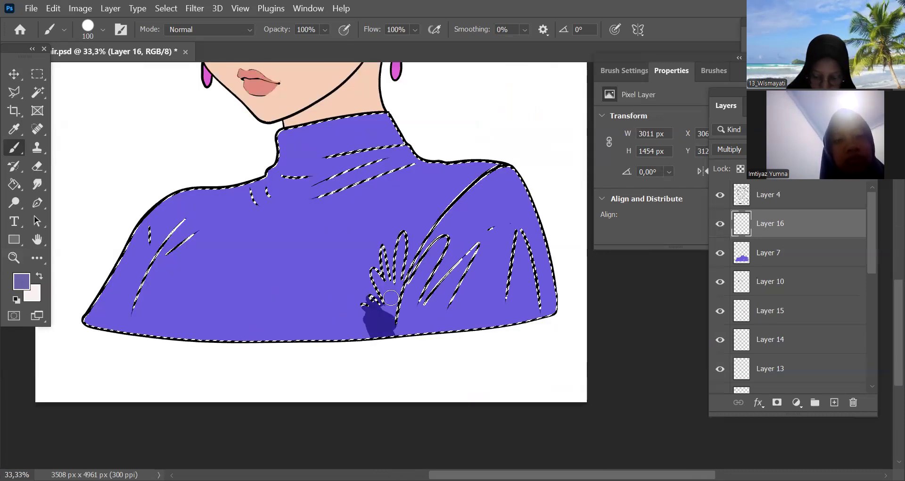
mouse_move(395, 286)
left_mouse_down()
mouse_move(399, 267)
mouse_move(409, 293)
left_mouse_up()
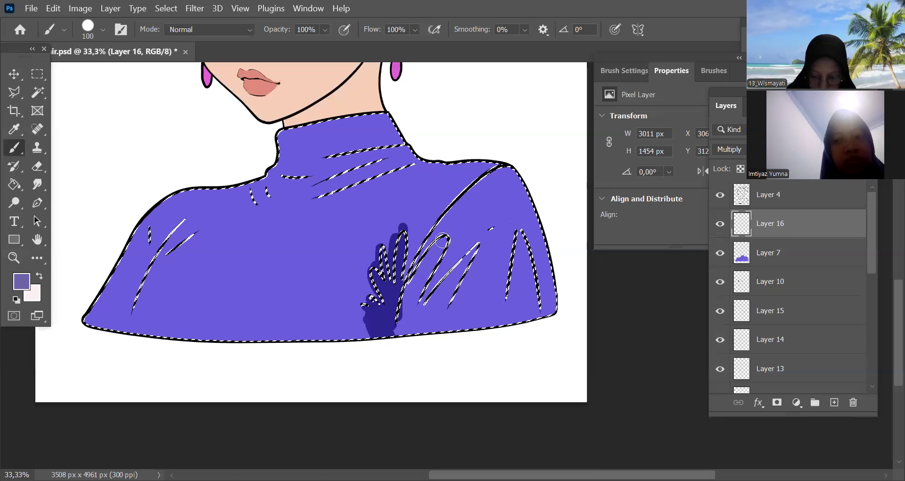
mouse_move(390, 338)
left_mouse_down()
mouse_move(424, 302)
mouse_move(411, 327)
left_mouse_up()
mouse_move(459, 278)
left_mouse_down()
mouse_move(433, 312)
mouse_move(439, 329)
mouse_move(466, 315)
mouse_move(440, 305)
mouse_move(444, 324)
left_mouse_up()
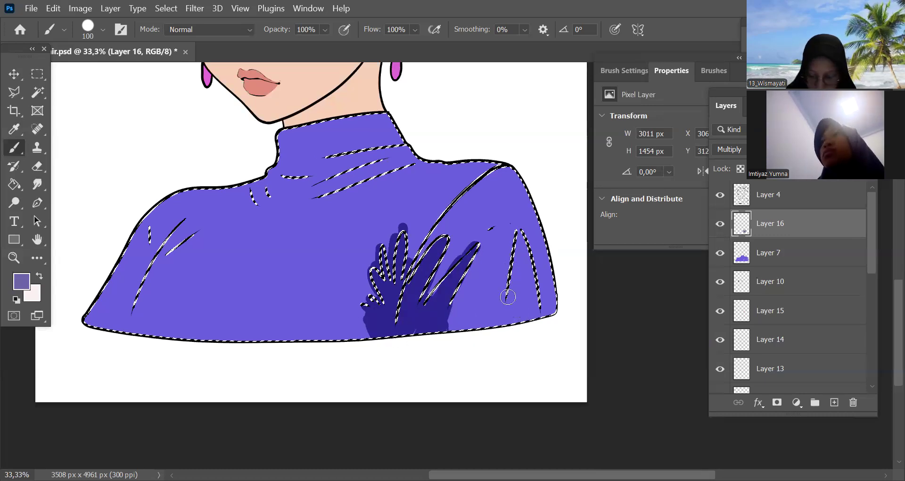
Shade the pointed sleeve fold and the hem between it and the armpit folds, enlarging the brush to 125 px
mouse_move(520, 240)
left_mouse_down()
mouse_move(531, 307)
mouse_move(509, 348)
left_mouse_up()
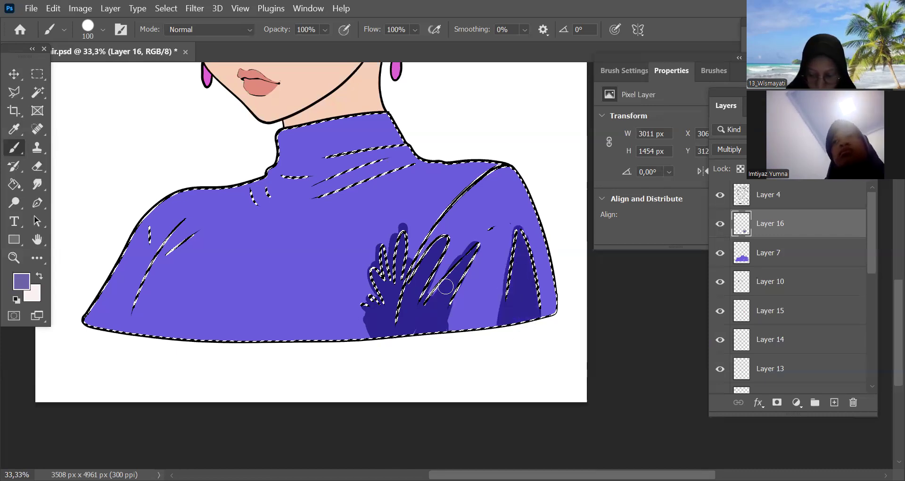
left_click_drag(502, 315, 560, 298)
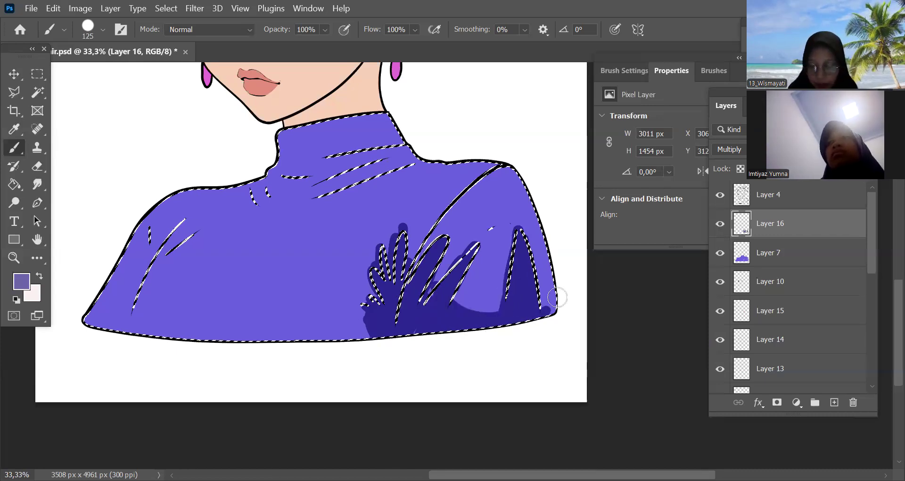
left_click_drag(426, 294, 420, 315)
key("bracketright")
key("space")
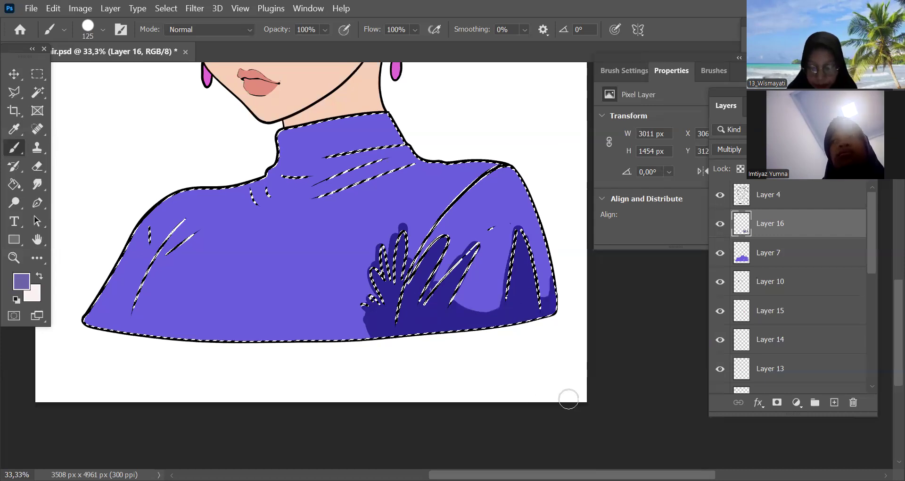
Paint a curved shadow band along the rest of the hem and shade the opposite sleeve's lower edge and fold
key("ctrl+minus")
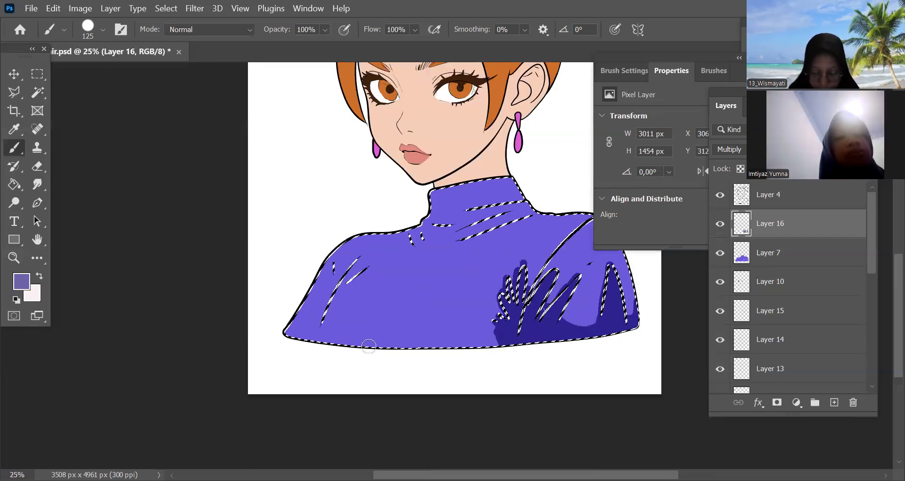
left_click_drag(325, 339, 400, 346)
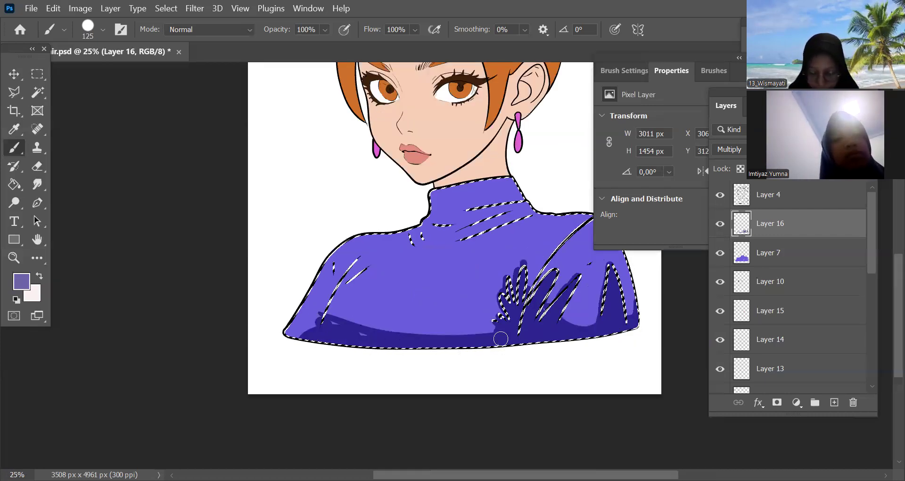
key("ctrl+plus")
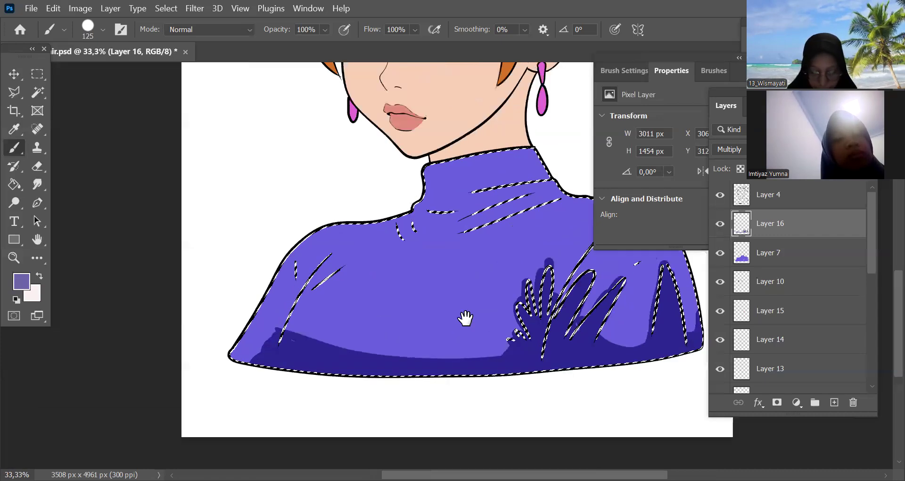
left_click_drag(274, 402, 386, 409)
mouse_move(441, 262)
left_mouse_down()
mouse_move(351, 355)
mouse_move(358, 374)
mouse_move(342, 337)
mouse_move(366, 371)
mouse_move(357, 280)
mouse_move(366, 316)
mouse_move(377, 283)
mouse_move(387, 333)
left_mouse_up()
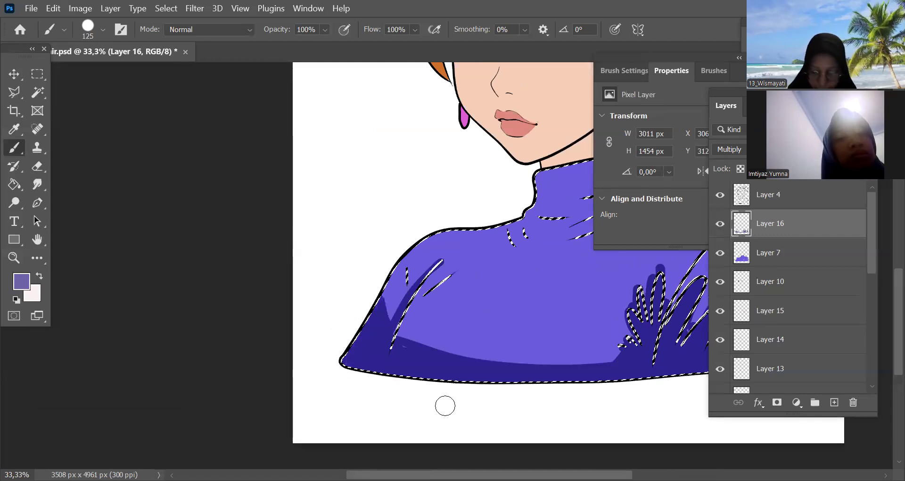
left_click_drag(445, 405, 330, 408)
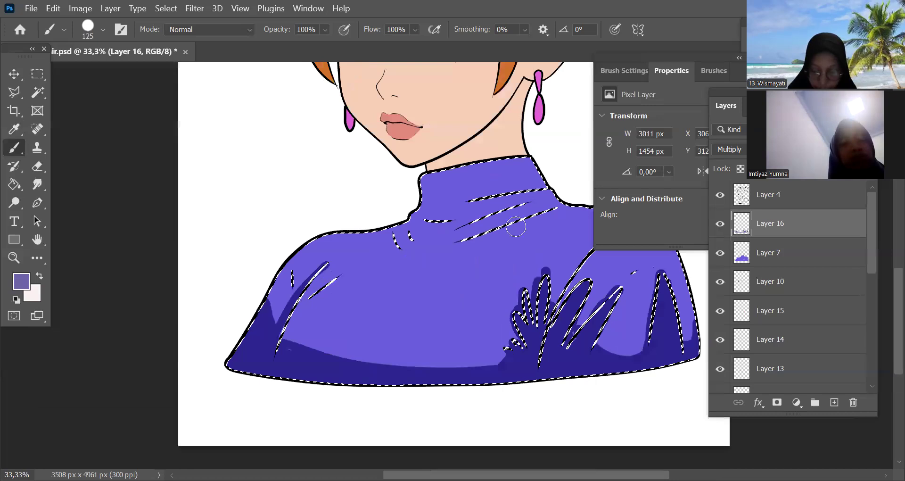
Shade the turtleneck collar, the neck folds and the small chest and shoulder creases with the 125 px brush, and clear the selection
left_click_drag(515, 226, 445, 270)
left_click_drag(483, 239, 397, 269)
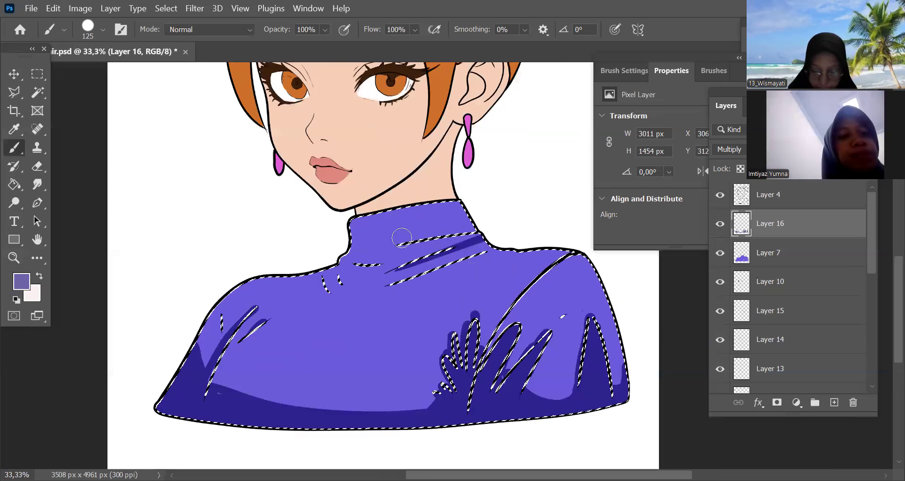
left_click_drag(365, 232, 467, 215)
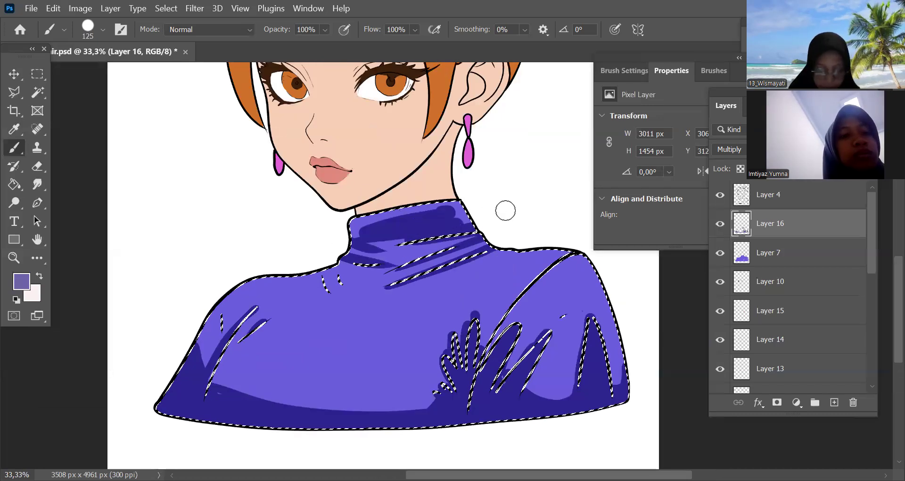
left_click_drag(389, 244, 479, 231)
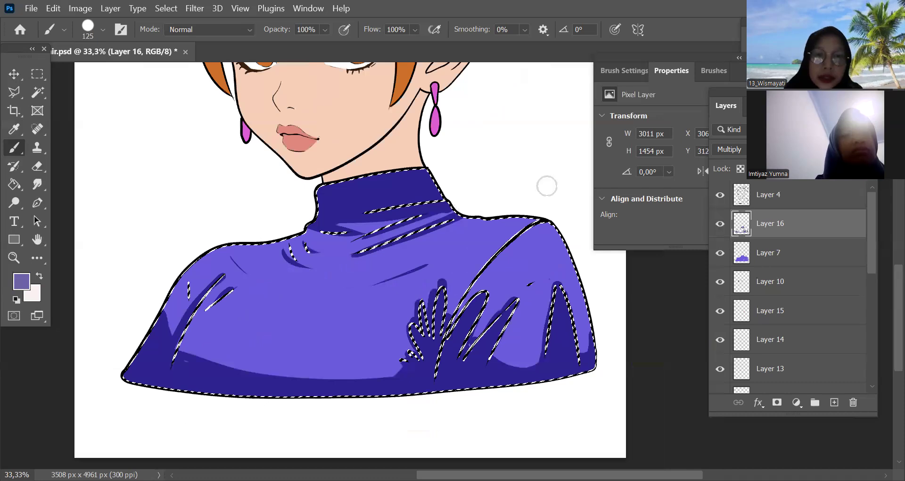
key("ctrl+d")
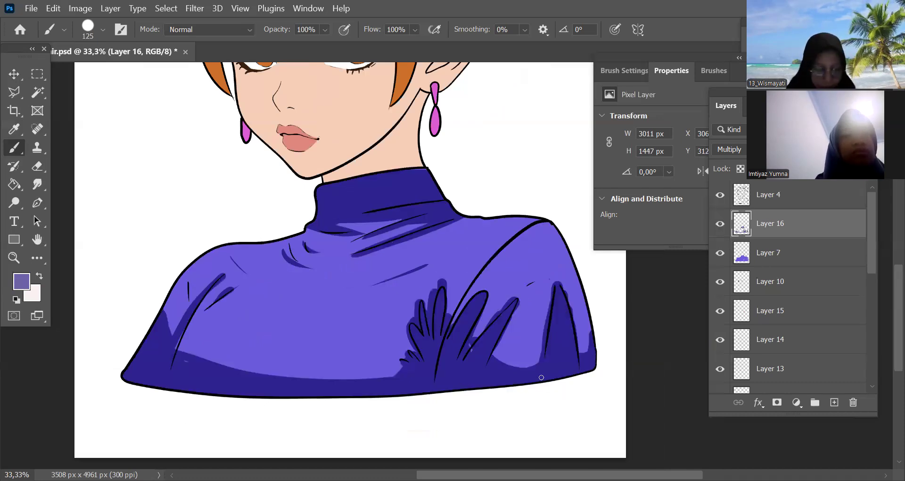
Erase the shadow spilling outside the tallest armpit fold's outline with the Eraser at 25 px
key("e")
key("ctrl+plus")
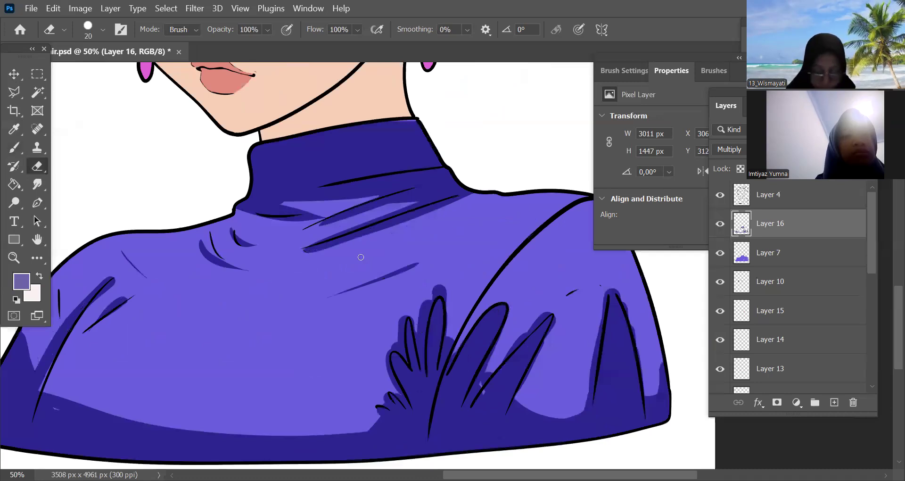
key("ctrl+plus")
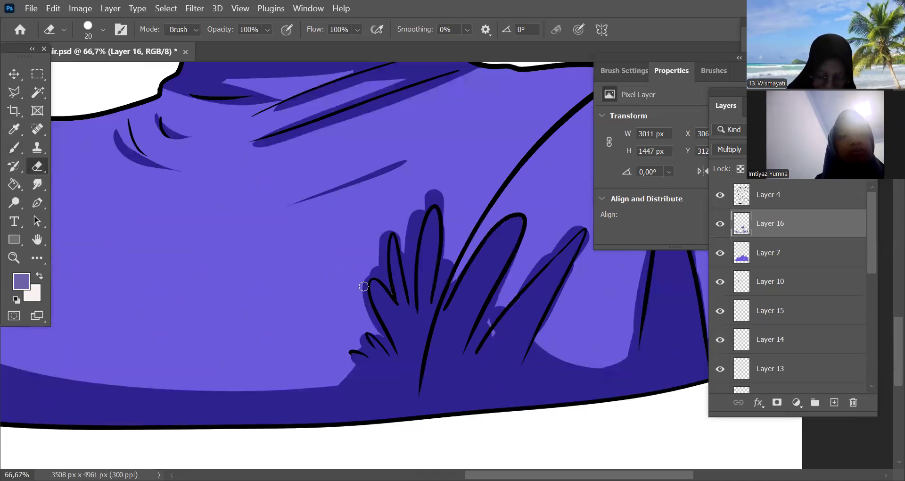
key("ctrl+plus")
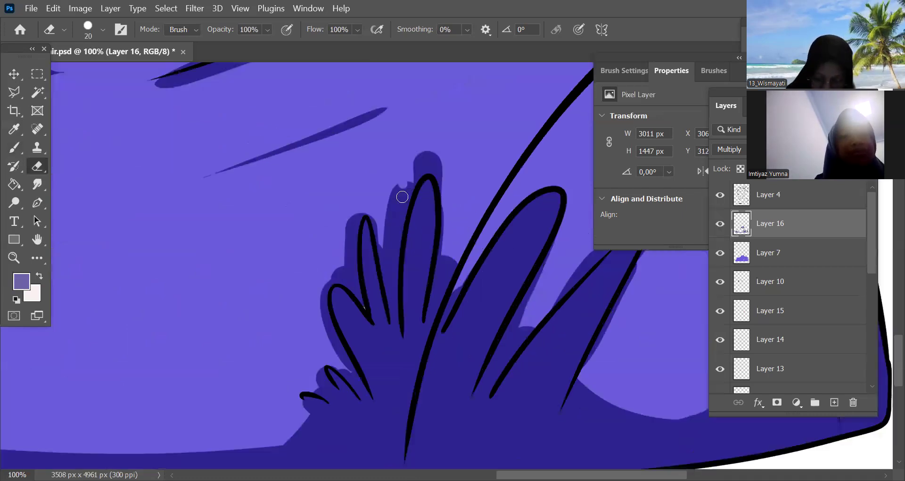
key("bracketright")
left_click_drag(411, 179, 441, 189)
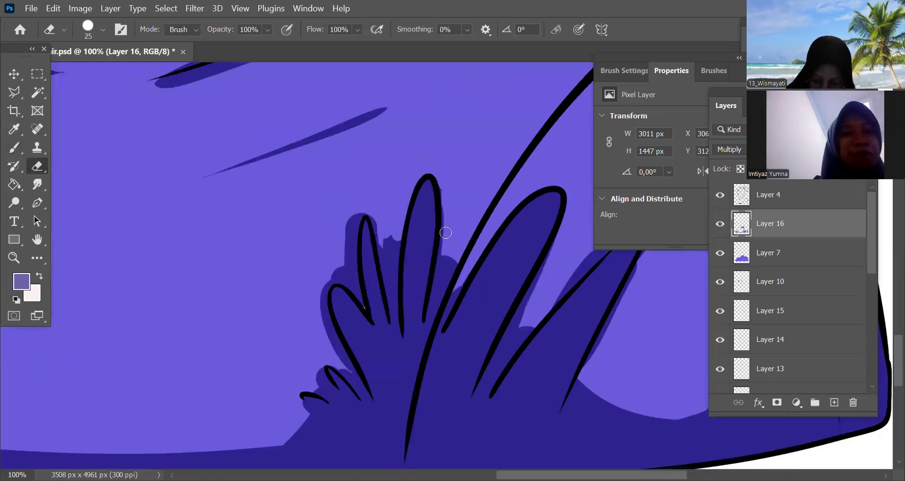
Try erasing the shadow in the gap beside the tallest armpit fold with the 25 px eraser, and undo it
key("ctrl+plus")
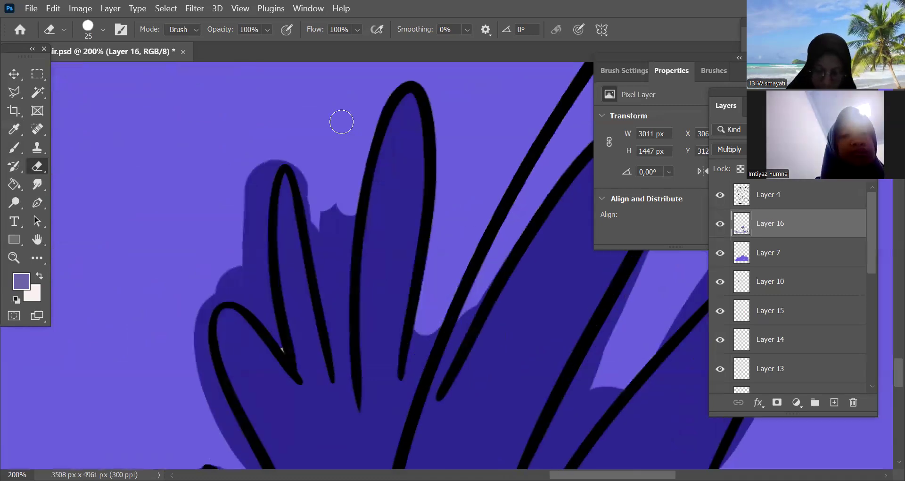
left_click_drag(301, 160, 342, 121)
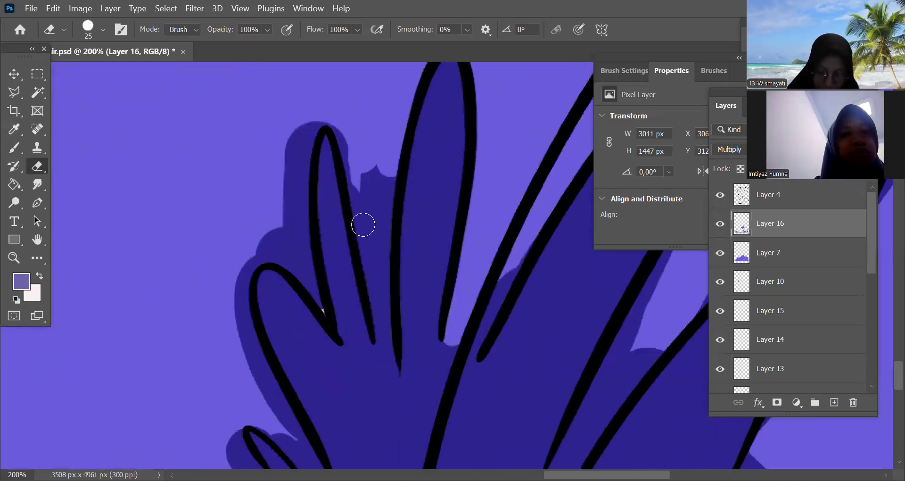
left_click_drag(363, 225, 383, 226)
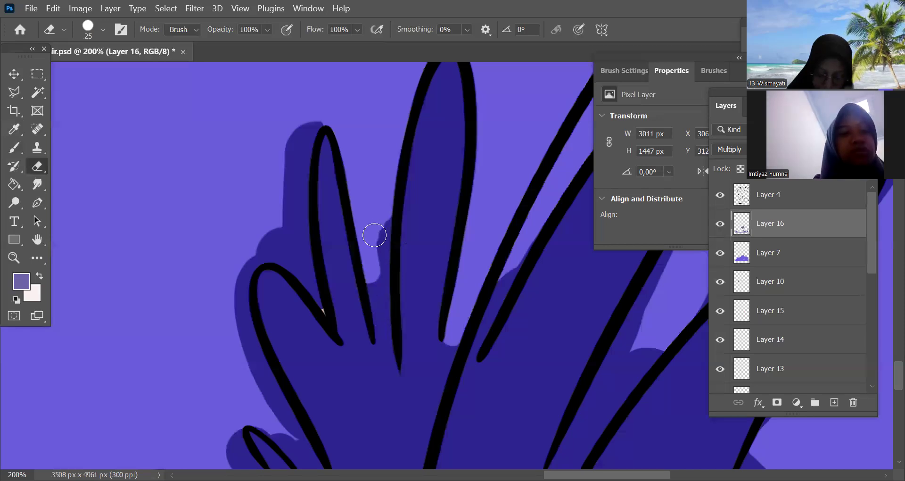
key("ctrl+z")
Reduce the eraser to 15 px and clean the shadow spill around and between the smaller fan-shaped armpit folds
key("bracketleft")
mouse_move(377, 178)
left_mouse_down()
mouse_move(389, 226)
mouse_move(389, 173)
mouse_move(362, 229)
mouse_move(372, 278)
mouse_move(384, 259)
mouse_move(381, 319)
mouse_move(378, 298)
mouse_move(388, 333)
mouse_move(384, 319)
mouse_move(449, 160)
left_mouse_up()
key("space")
mouse_move(373, 129)
left_mouse_down()
mouse_move(384, 123)
mouse_move(360, 219)
mouse_move(381, 137)
mouse_move(381, 269)
mouse_move(396, 297)
mouse_move(375, 221)
mouse_move(371, 260)
mouse_move(365, 248)
mouse_move(313, 289)
mouse_move(343, 390)
mouse_move(335, 335)
left_mouse_up()
left_click_drag(450, 364, 454, 167)
mouse_move(343, 220)
left_mouse_down()
mouse_move(388, 272)
mouse_move(392, 258)
mouse_move(413, 283)
left_mouse_up()
mouse_move(325, 279)
left_mouse_down()
mouse_move(315, 230)
mouse_move(330, 278)
mouse_move(354, 269)
left_mouse_up()
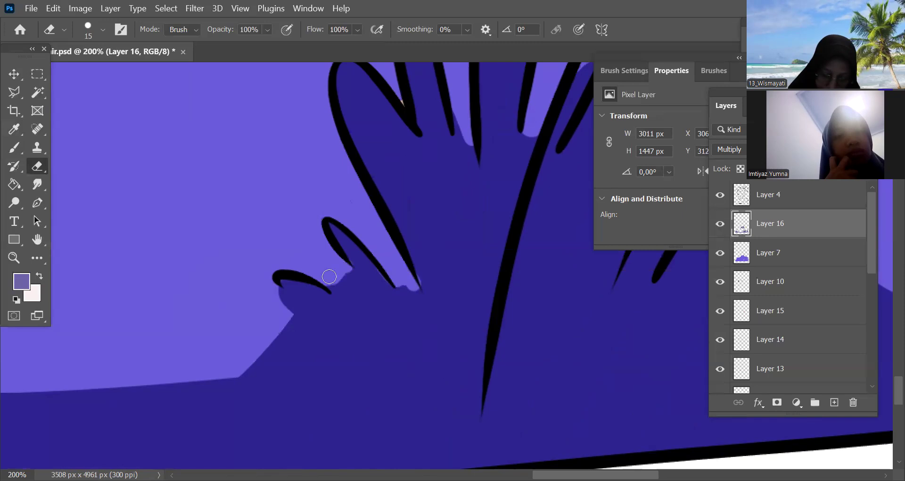
Enlarge the eraser to 20 px and clean the shadow spill from the gap between the large rounded armpit fold and the pointed one
key("ctrl+minus")
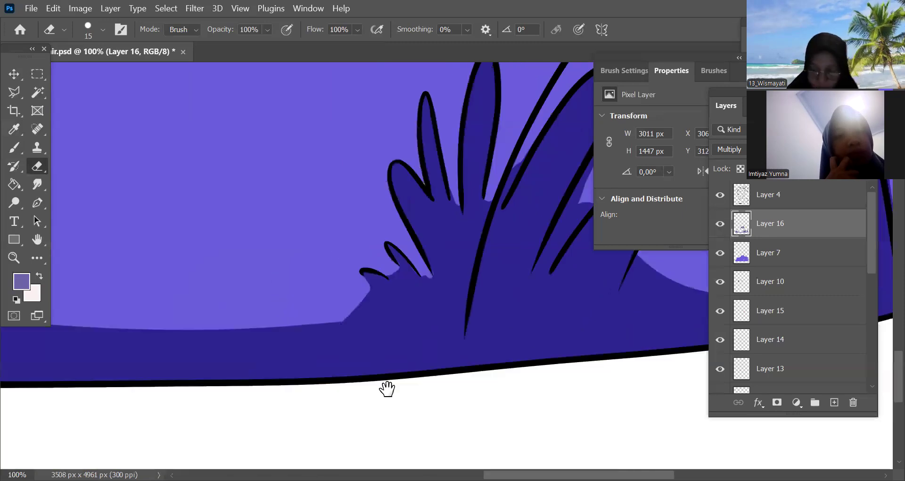
left_click_drag(589, 220, 354, 262)
key("ctrl+plus")
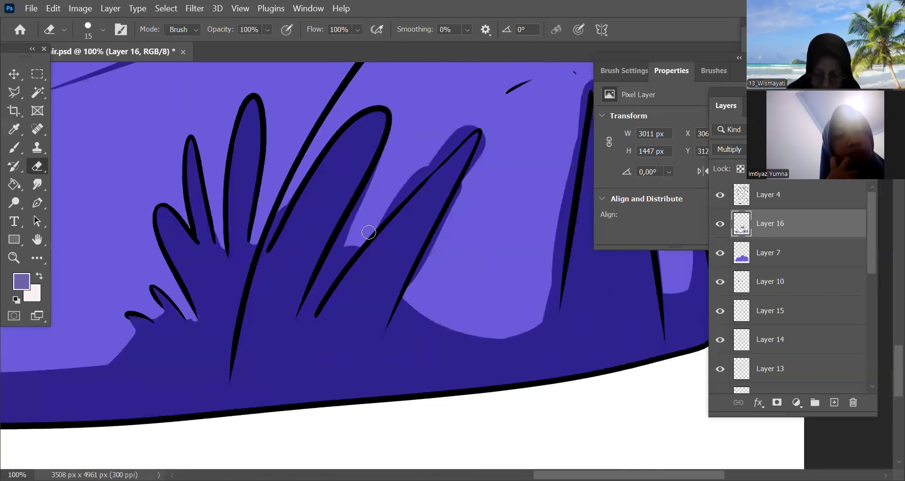
left_click_drag(360, 228, 481, 281)
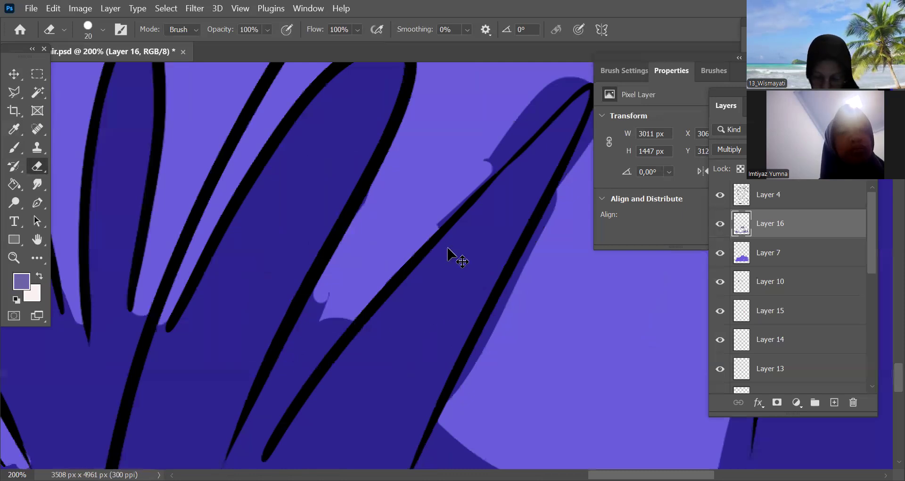
key("ctrl+minus")
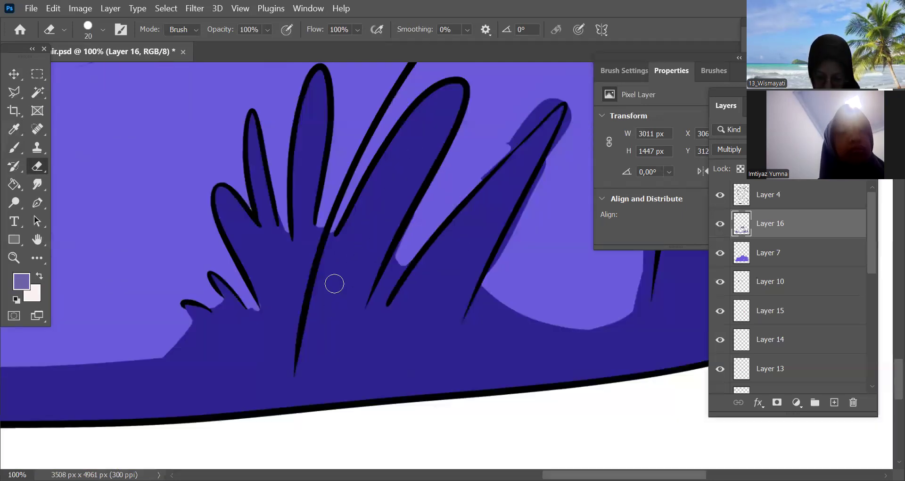
key("ctrl+plus")
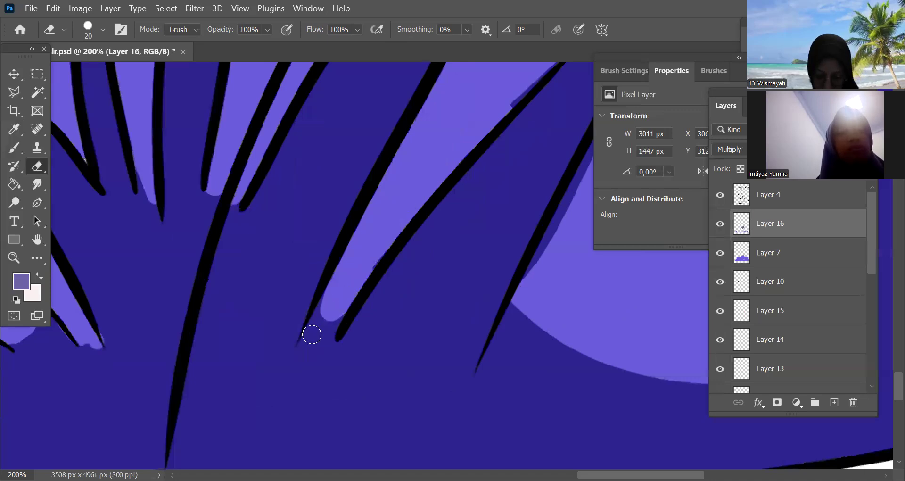
key("ctrl+minus")
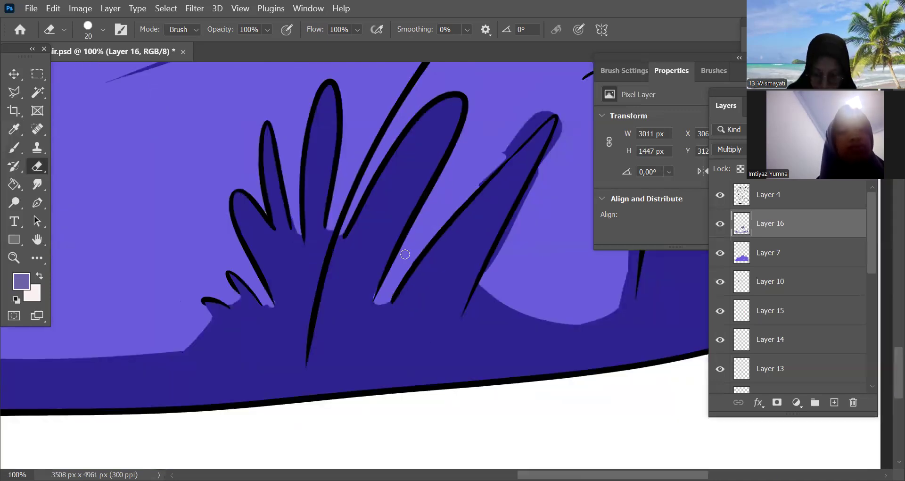
Erase the shadow spilling around the tip, both edges and base of the pointed armpit fold with the 20 px eraser
left_click_drag(494, 164, 392, 281)
mouse_move(391, 281)
left_mouse_down()
mouse_move(420, 242)
mouse_move(393, 289)
left_mouse_up()
mouse_move(425, 313)
left_mouse_down()
mouse_move(380, 383)
mouse_move(384, 375)
left_mouse_up()
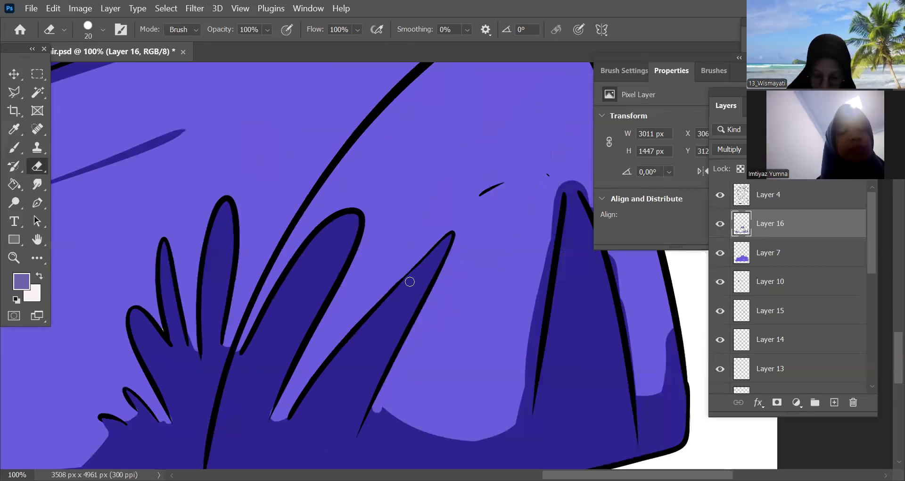
left_click_drag(560, 224, 422, 251)
left_click_drag(240, 381, 236, 329)
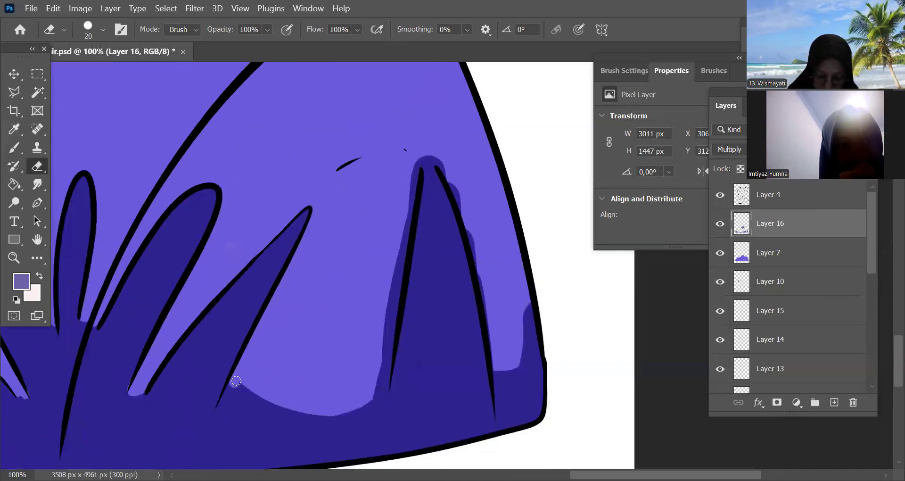
left_click_drag(239, 383, 253, 389)
Erase the shadow spill outside both lines of the tall sleeve fold and trim the small shadow at the sleeve's outer edge
left_click_drag(418, 165, 406, 225)
mouse_move(391, 277)
left_mouse_down()
mouse_move(377, 384)
mouse_move(435, 148)
mouse_move(423, 157)
mouse_move(443, 167)
mouse_move(473, 250)
left_mouse_up()
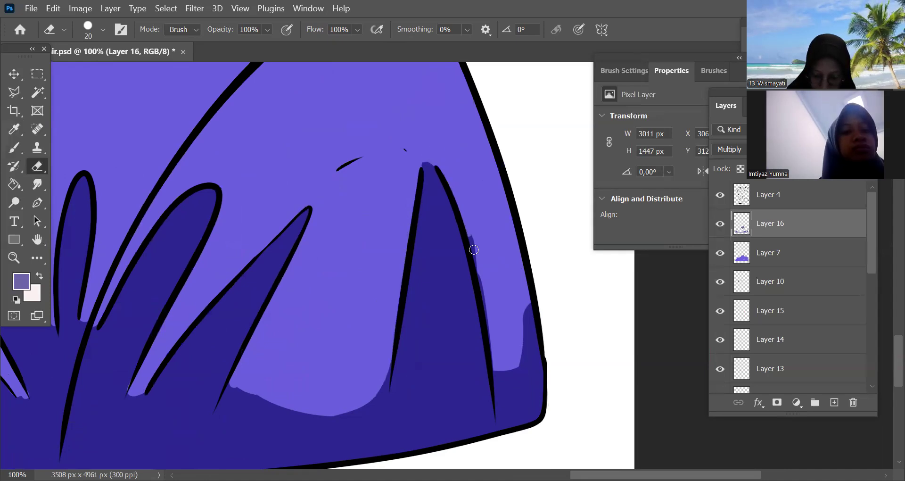
left_click_drag(492, 335, 515, 321)
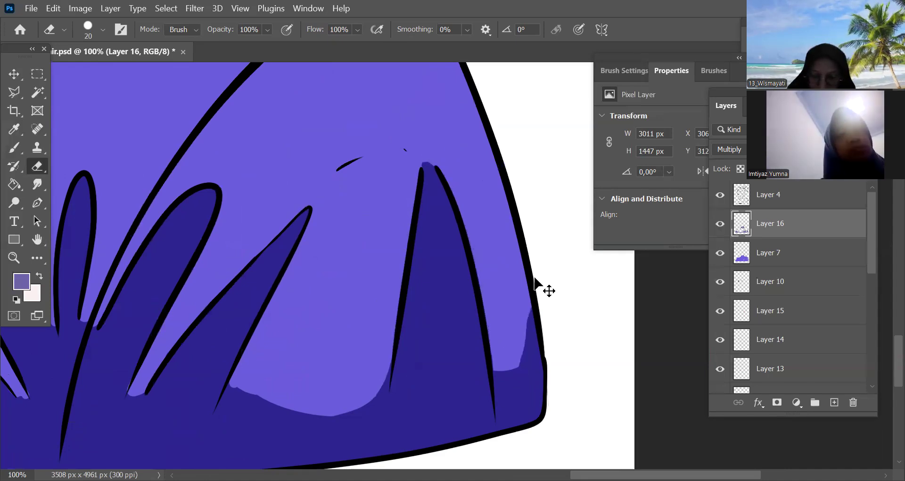
Trim the shadow spill beside the long and short diagonal creases on the opposite shoulder with the 20 px eraser
key("ctrl+minus")
key("ctrl+minus")
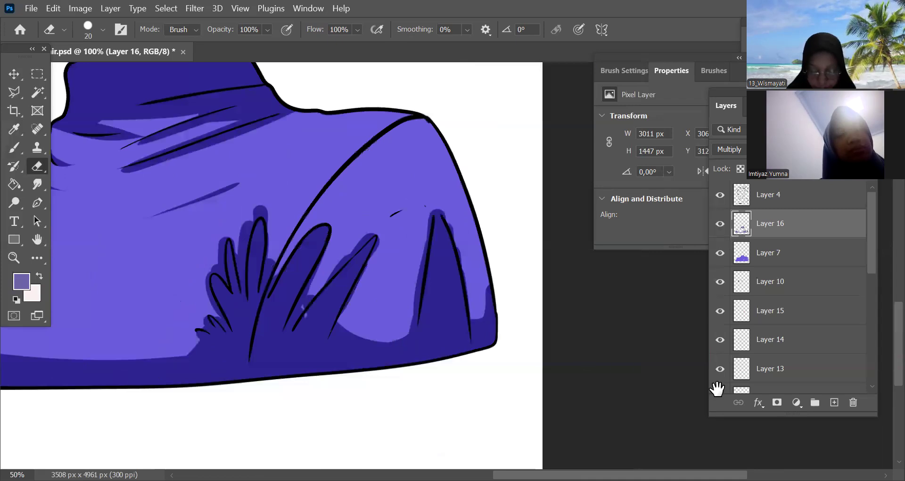
key("ctrl+plus")
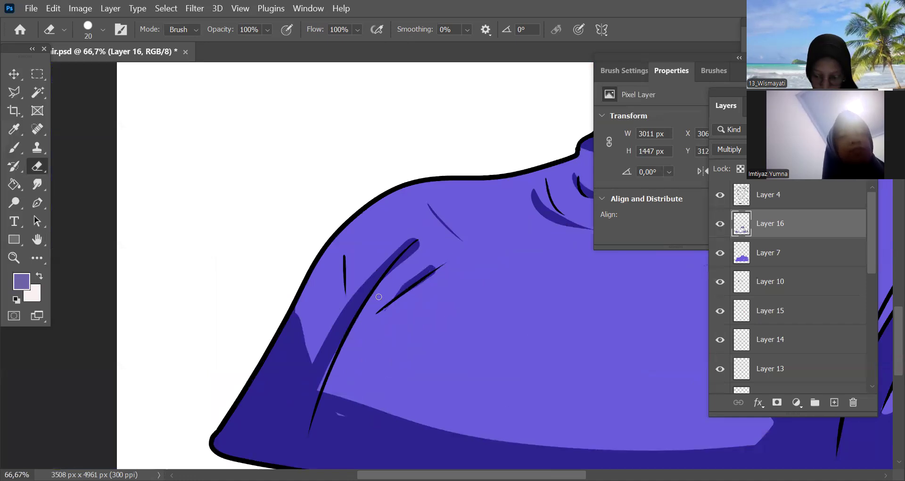
left_click_drag(392, 271, 398, 267)
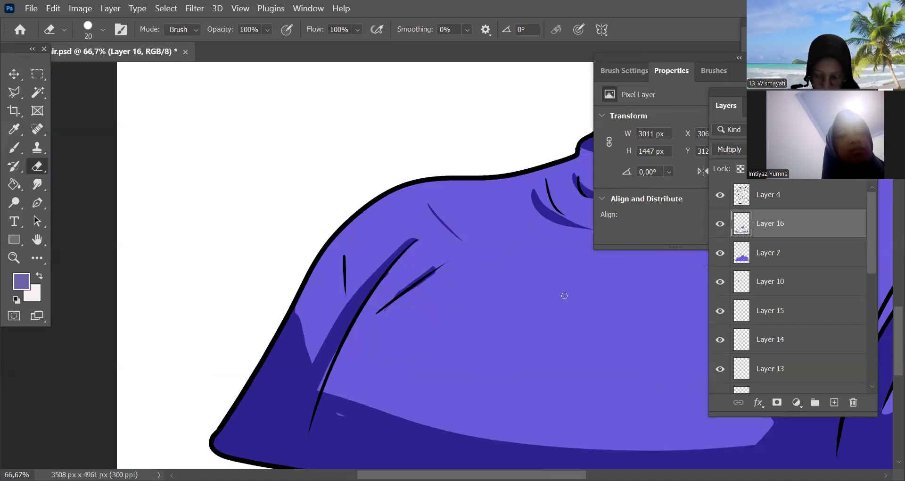
left_click_drag(529, 280, 478, 242)
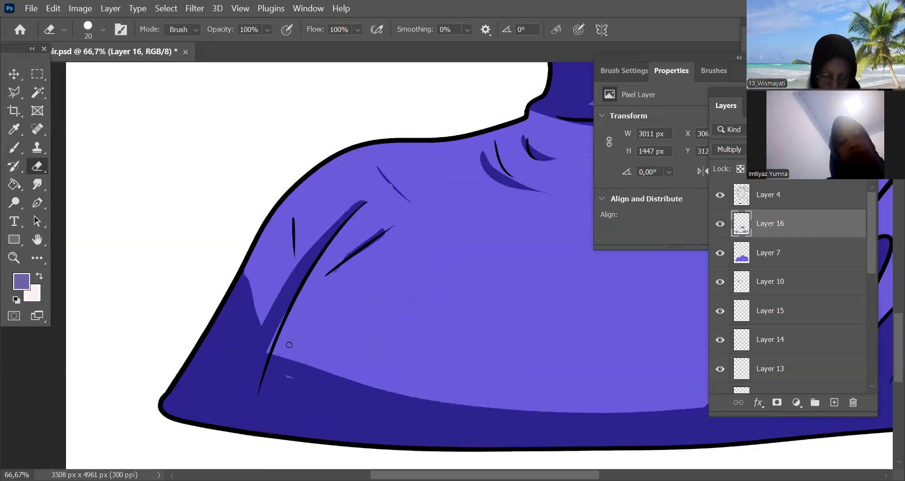
Paint over the stray light mark in the hem shadow below the long shoulder crease, and return to the 20 px eraser
key("b")
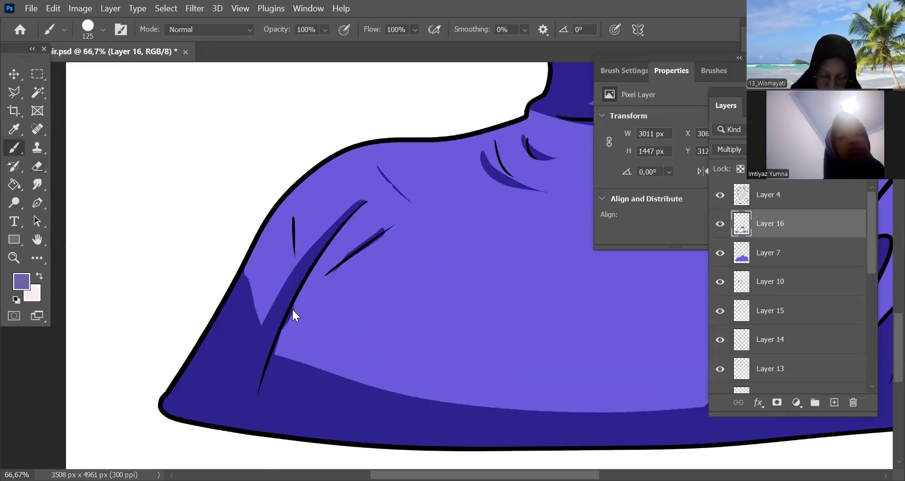
left_click_drag(339, 391, 160, 472)
key("e")
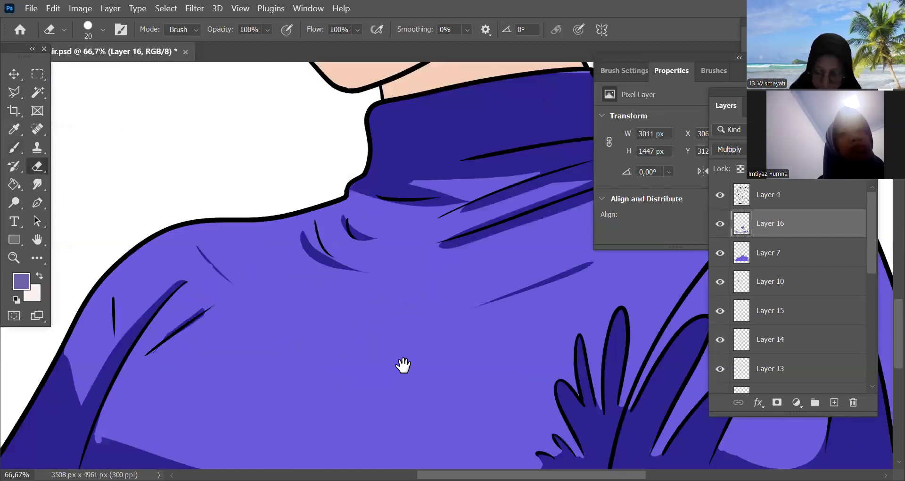
left_click_drag(395, 279, 312, 306)
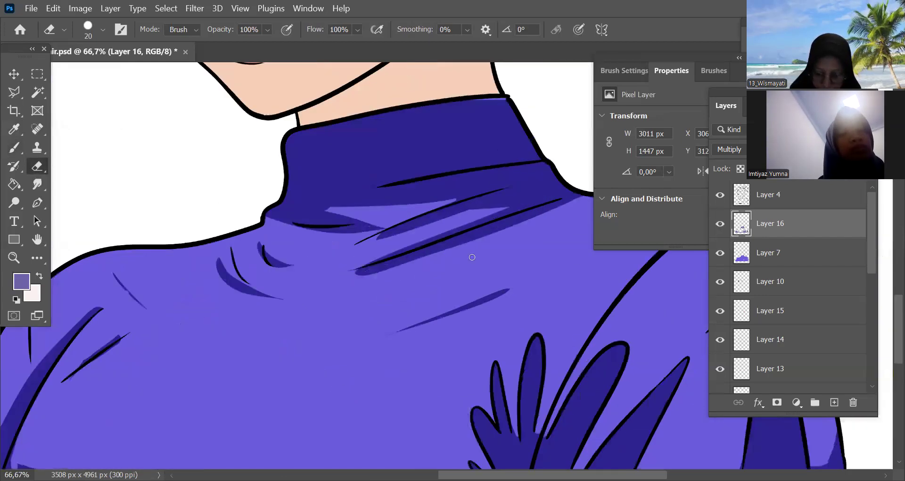
Add a new layer directly beneath the orange hair layer and load the whole figure's outline as a selection
key("ctrl+minus")
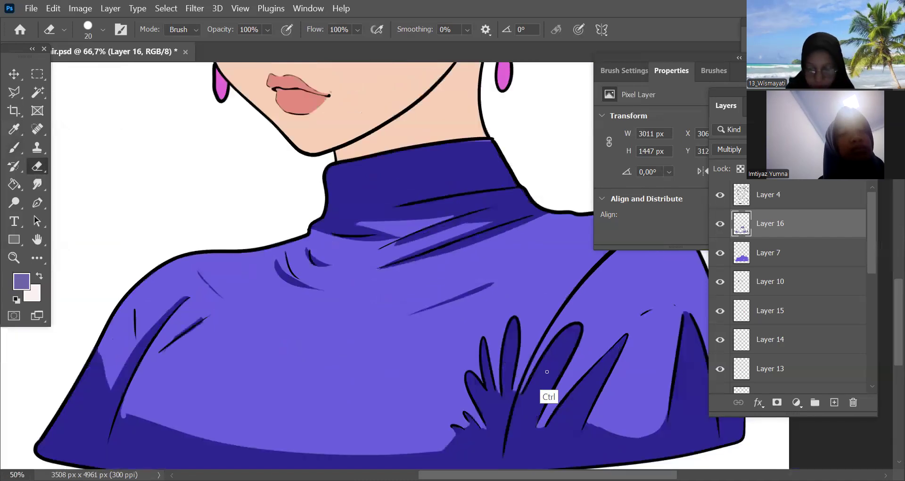
key("ctrl+minus")
key("ctrl+minus")
key("ctrl+minus")
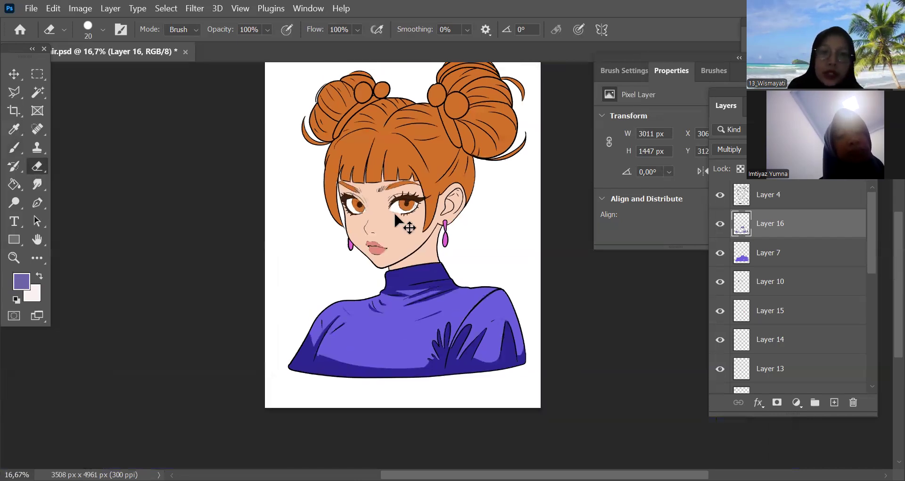
key("v")
scroll(778, 292, "down", 3)
left_click(733, 377)
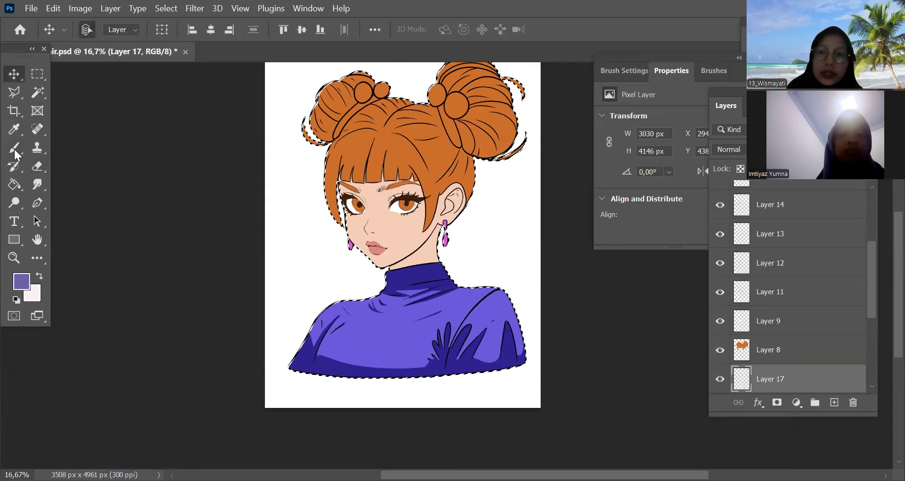
Sample the skin tone, darken the foreground colour to #cb9e86, and set the new layer to Multiply for the 125 px brush
key("i")
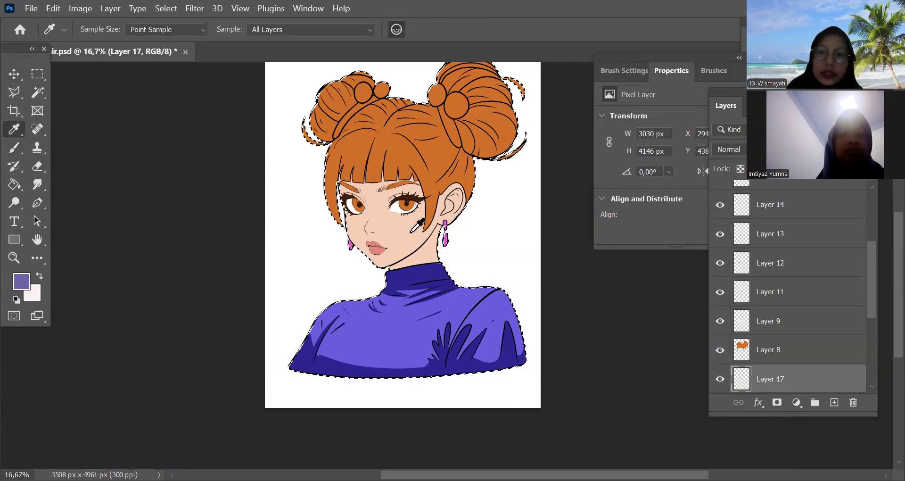
left_click(408, 233)
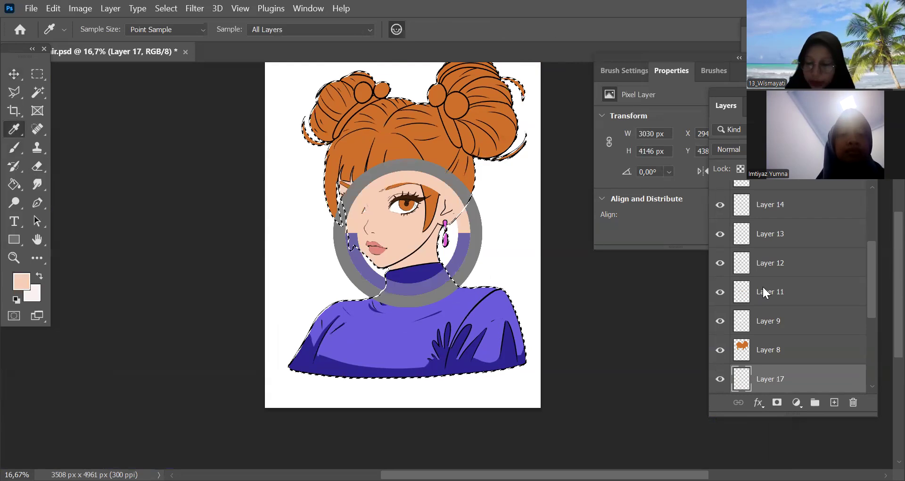
left_click(586, 228)
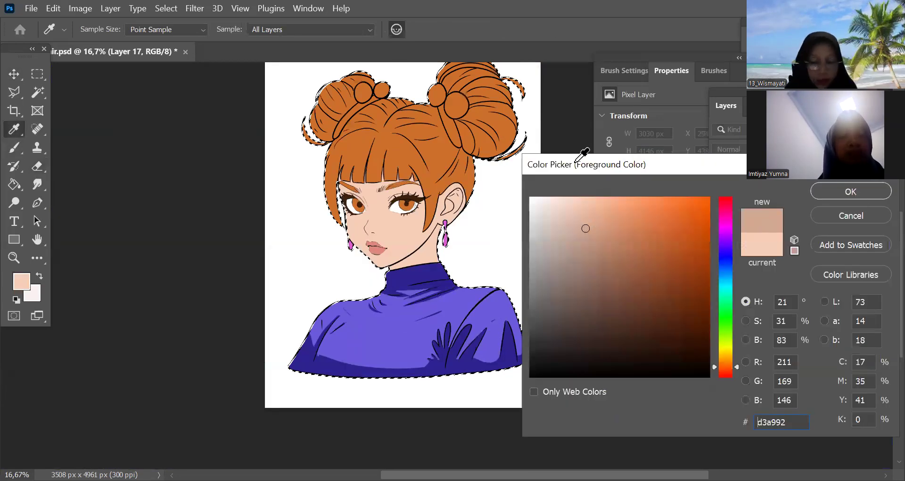
left_click(591, 234)
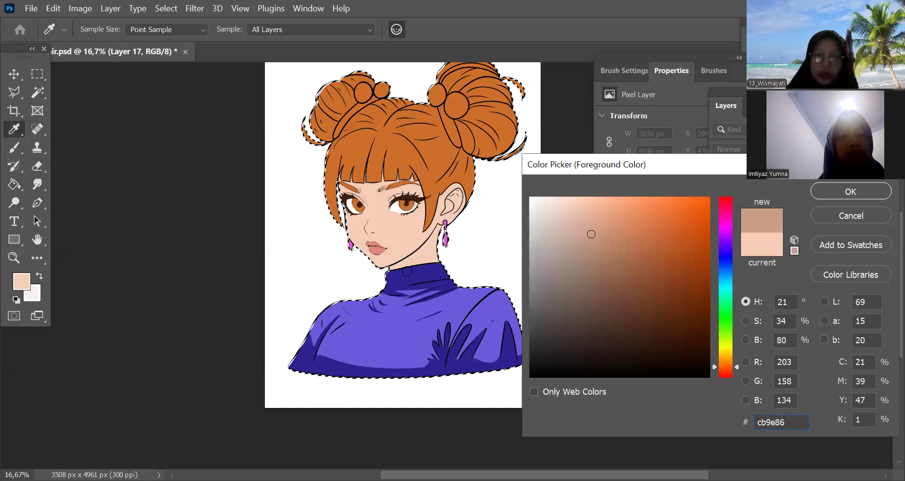
key("Return")
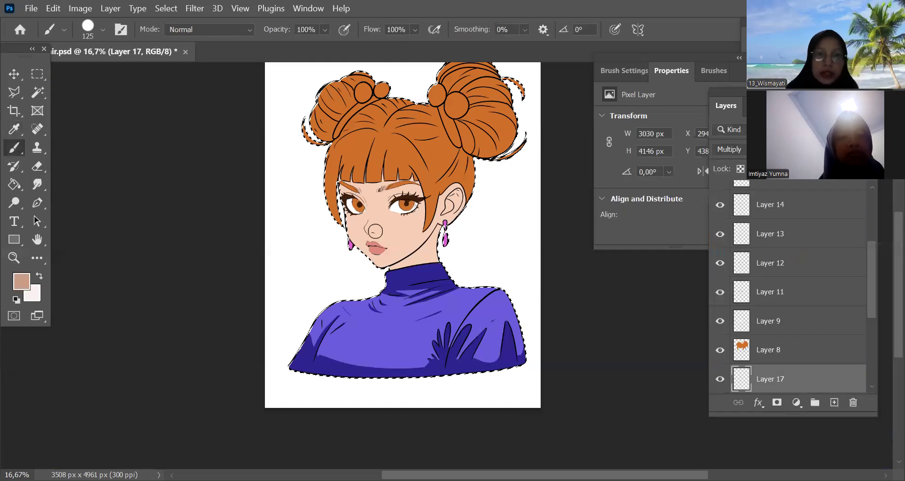
Try a salmon shading tone across the cheek and ear with the 125 px brush, and undo the strokes
key("ctrl+plus")
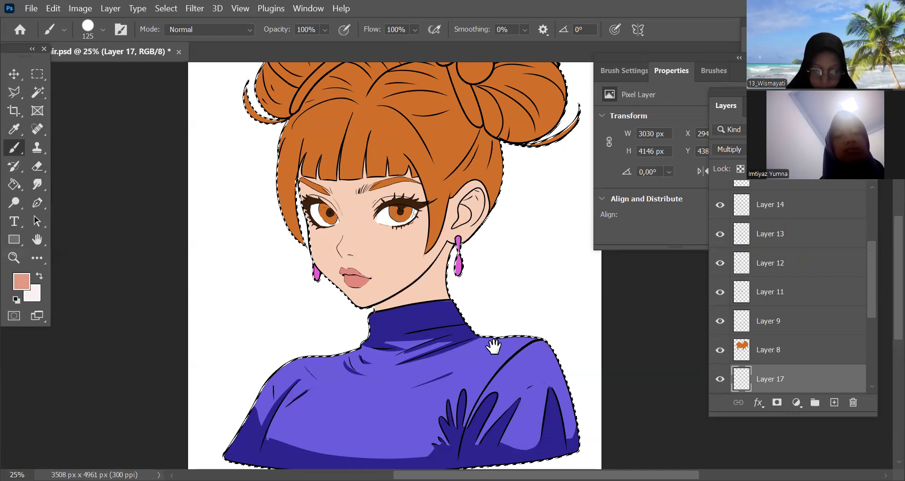
key("ctrl+plus")
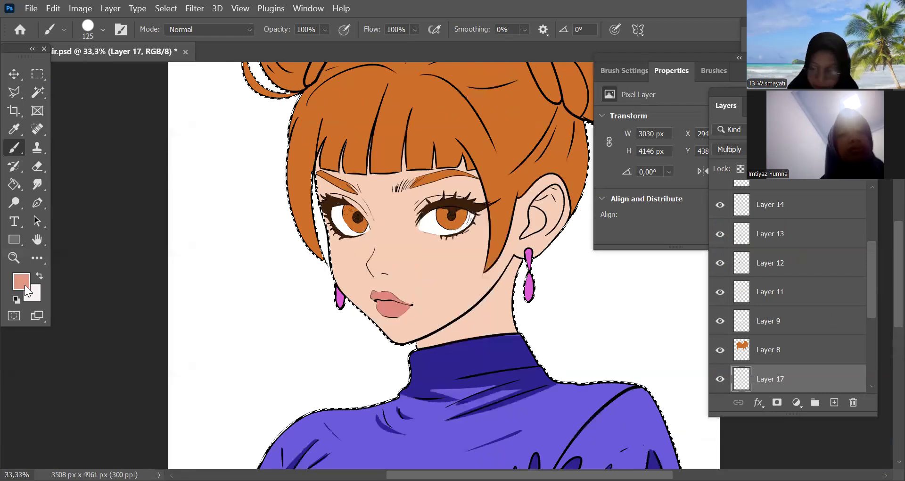
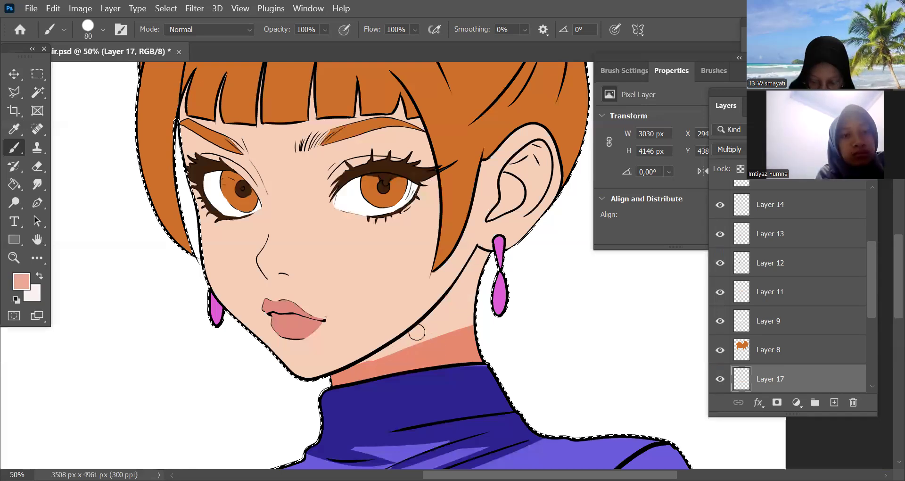
Fill the remaining neck area below the jaw, up to the earring, with the salmon shadow using the 70 px brush
key("bracketleft")
mouse_move(476, 260)
left_mouse_down()
mouse_move(463, 311)
mouse_move(418, 329)
left_mouse_up()
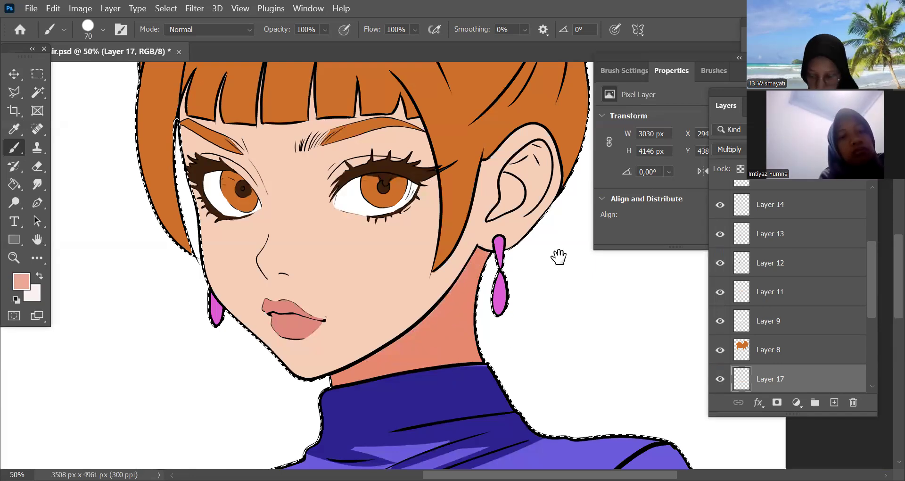
Shade the inner ear within its inner contour lines with the salmon tone, reducing the brush from 70 to 45 px for the lower part
key("ctrl+plus")
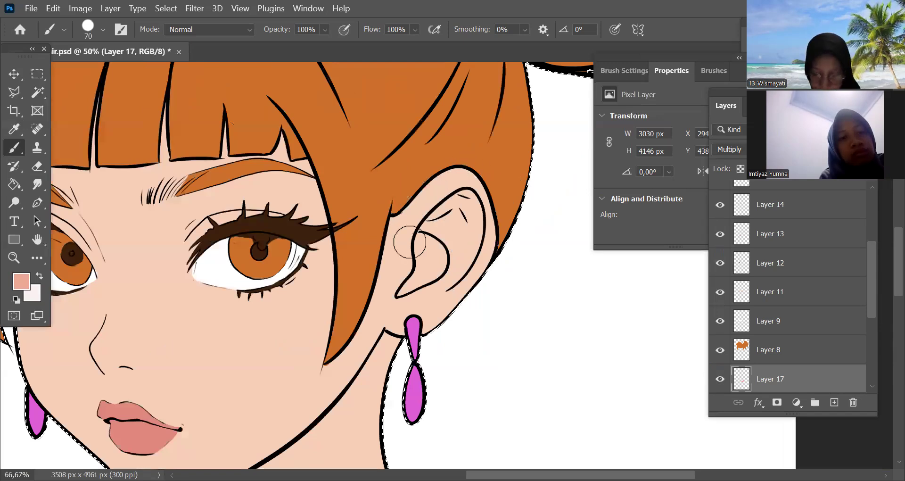
key("ctrl+plus")
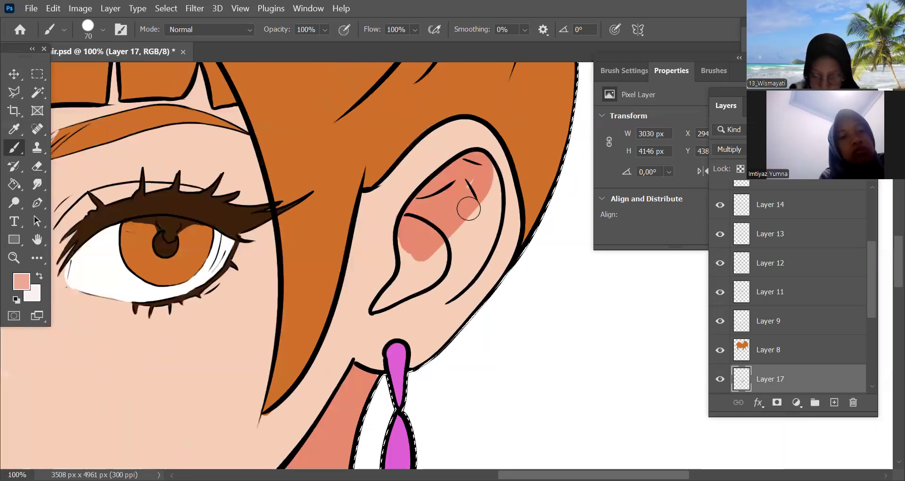
mouse_move(441, 243)
left_mouse_down()
mouse_move(387, 297)
mouse_move(444, 258)
left_mouse_up()
key("bracketleft")
key("bracketleft")
key("bracketleft")
left_click_drag(452, 272, 455, 271)
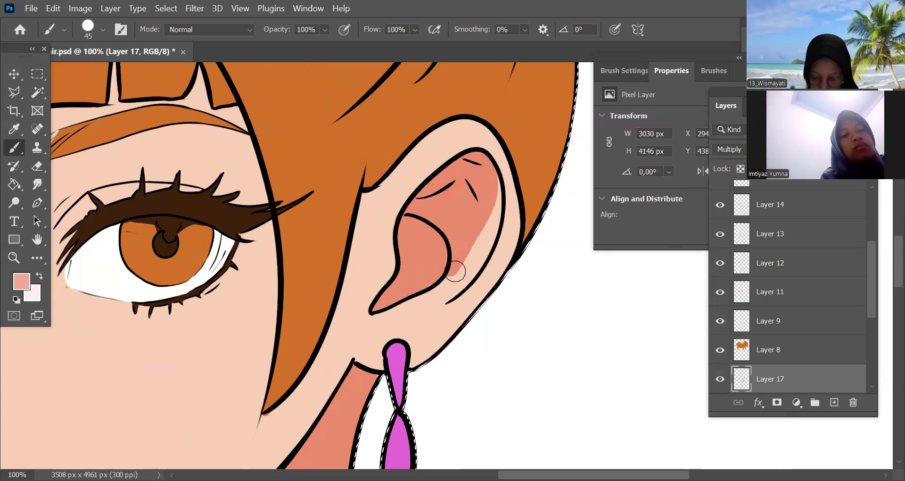
mouse_move(413, 300)
left_mouse_down()
mouse_move(455, 292)
mouse_move(482, 228)
mouse_move(476, 255)
left_mouse_up()
mouse_move(499, 189)
left_mouse_down()
mouse_move(488, 250)
mouse_move(462, 289)
mouse_move(424, 302)
left_mouse_up()
Bring the reference picture, Layer 1, above the line art for comparison, then hide it and place it between Layer 14 and Layer 13
key("ctrl+minus")
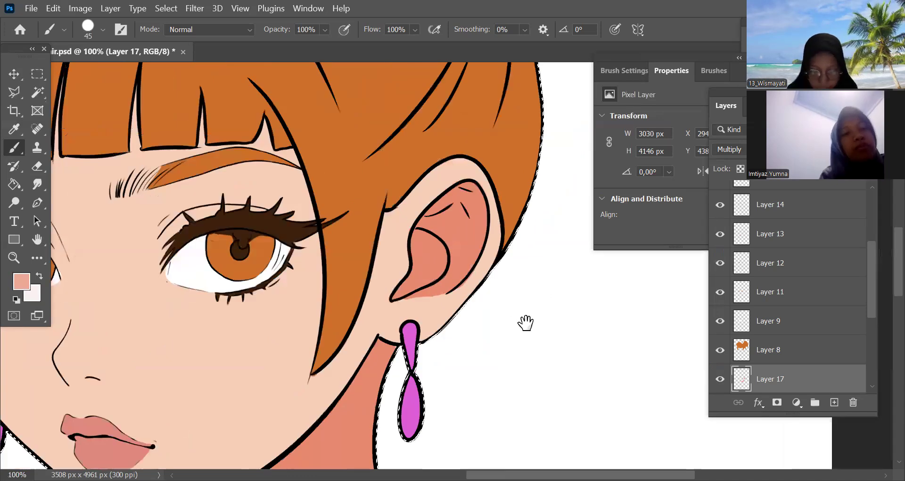
key("ctrl+minus")
key("ctrl+minus")
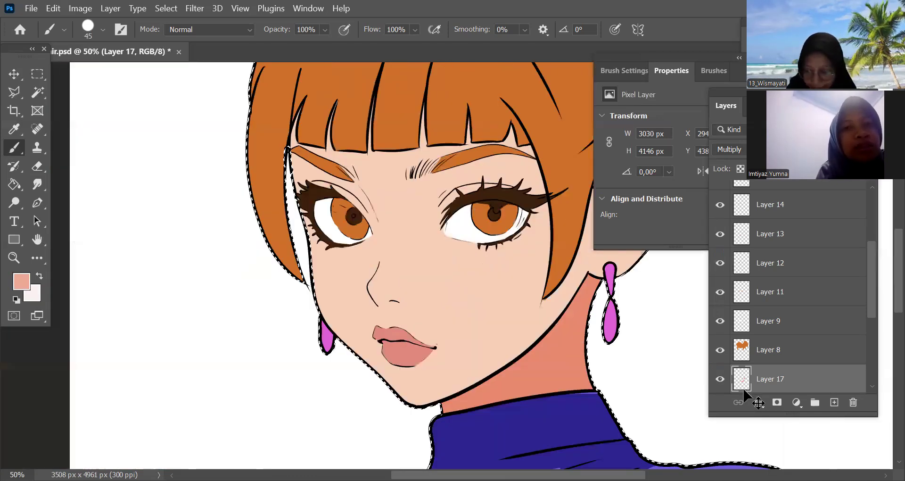
key("ctrl+minus")
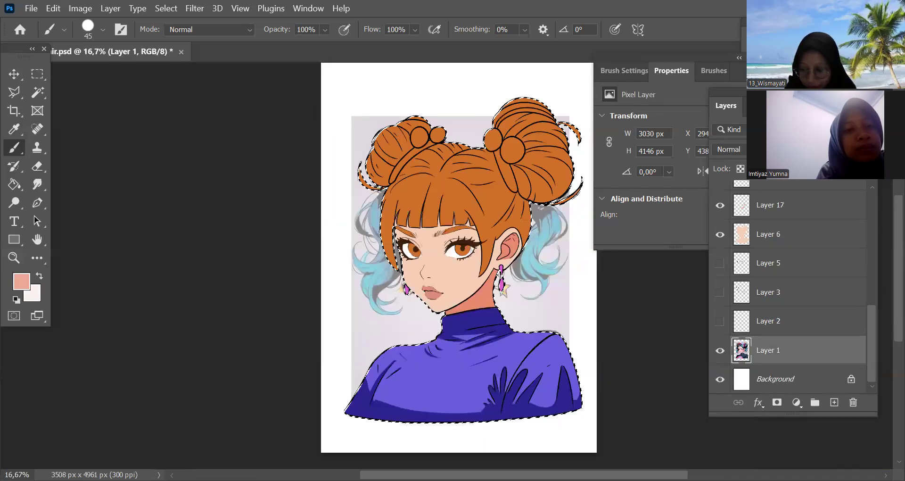
scroll(801, 182, "up", 10)
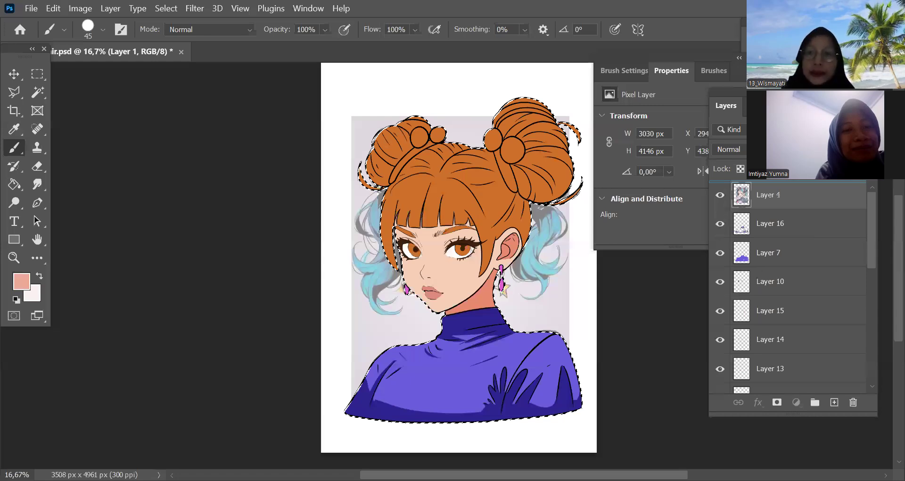
left_click_drag(865, 199, 863, 191)
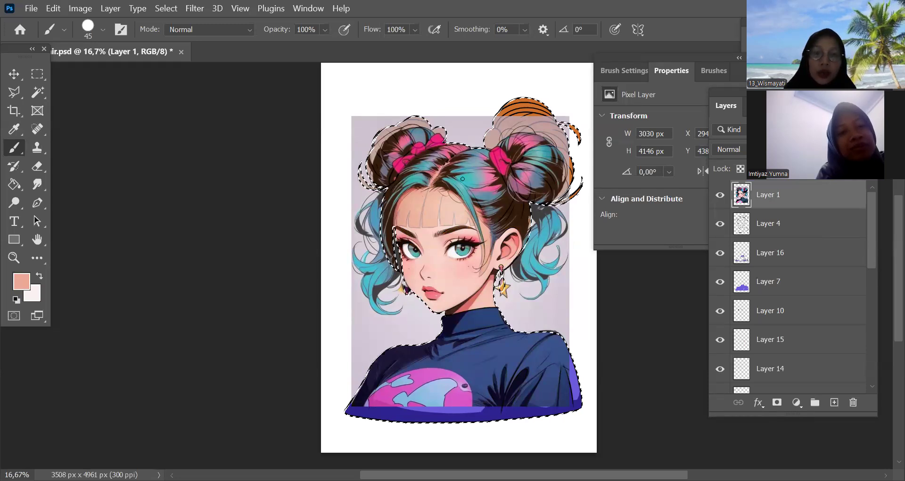
left_click(719, 198)
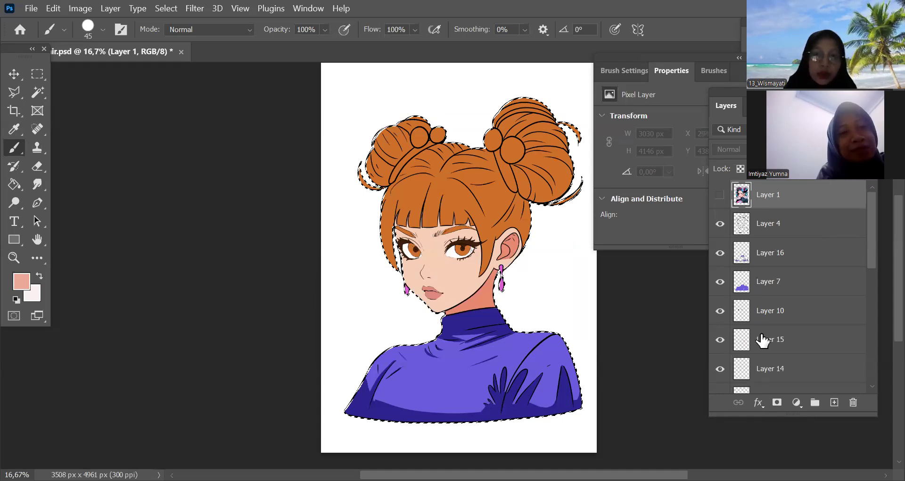
key("ctrl+z")
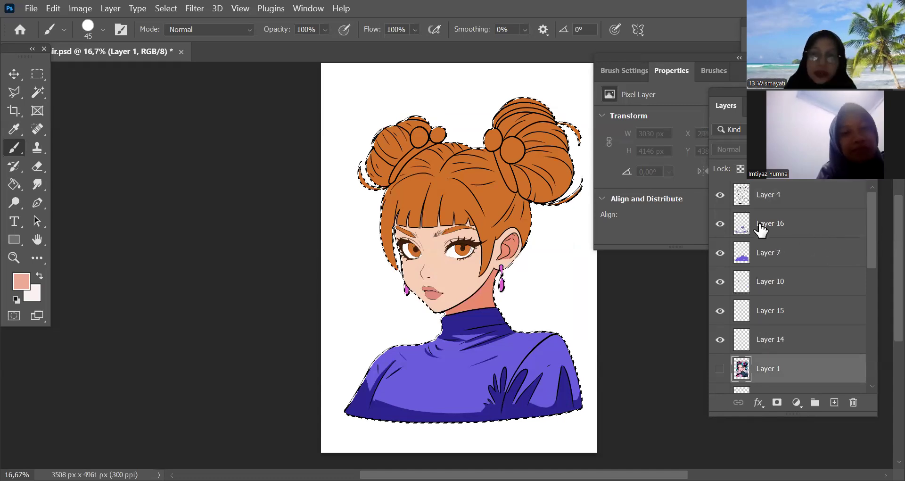
Examine what the individual layers contain by switching the visibility of the line art, sweater shading, eye, detail and hair layers off and on
left_click(720, 195)
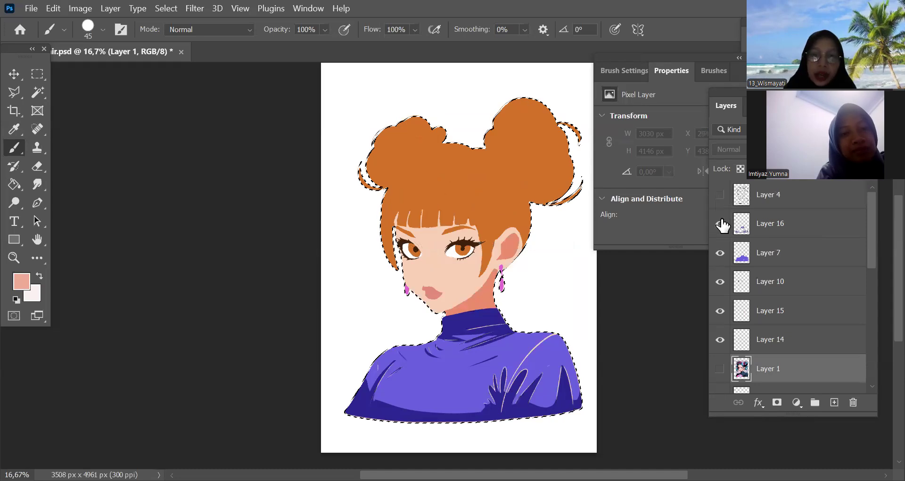
left_click(723, 223)
left_click(720, 311)
left_click(721, 283)
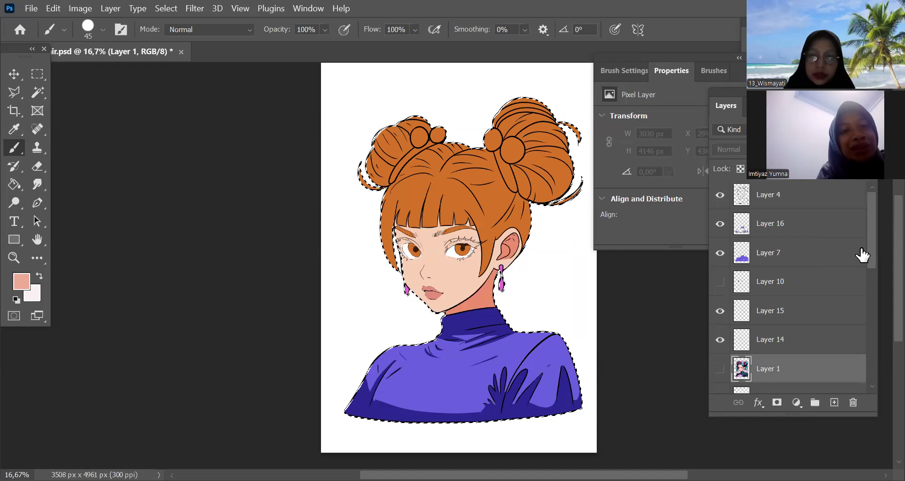
scroll(867, 277, "down", 3)
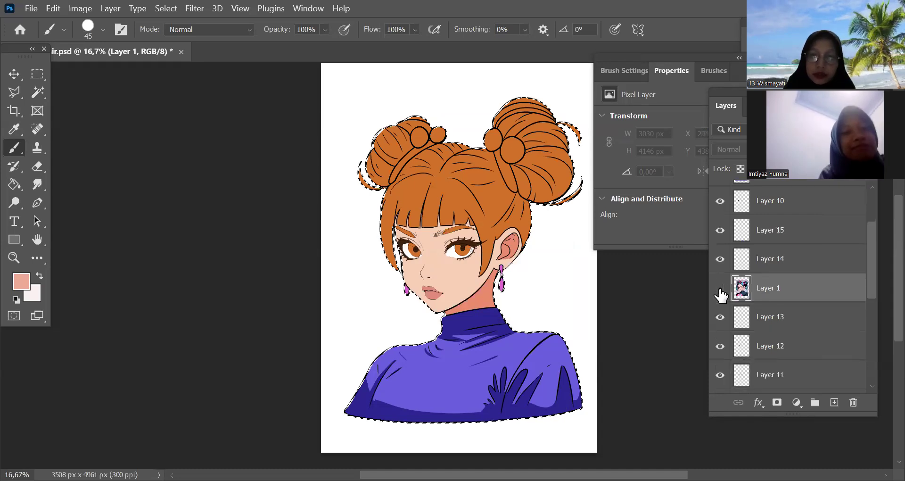
left_click(720, 308)
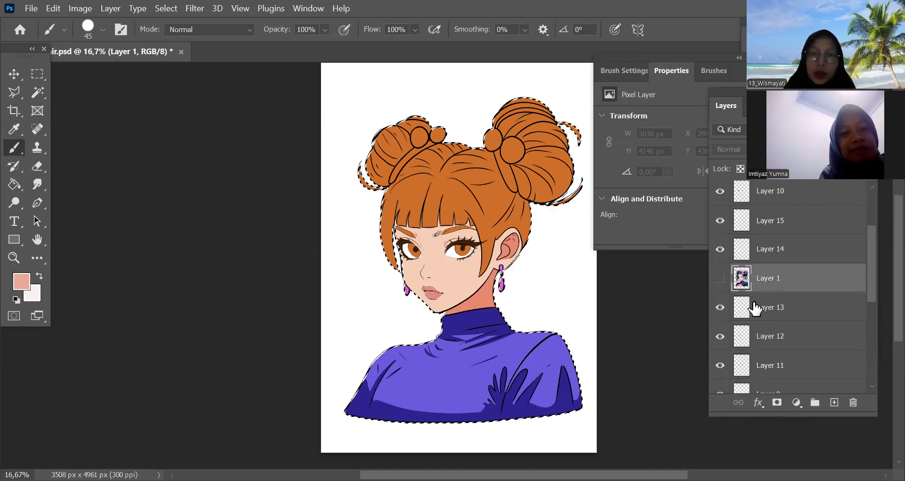
left_click(721, 336)
left_click(721, 336)
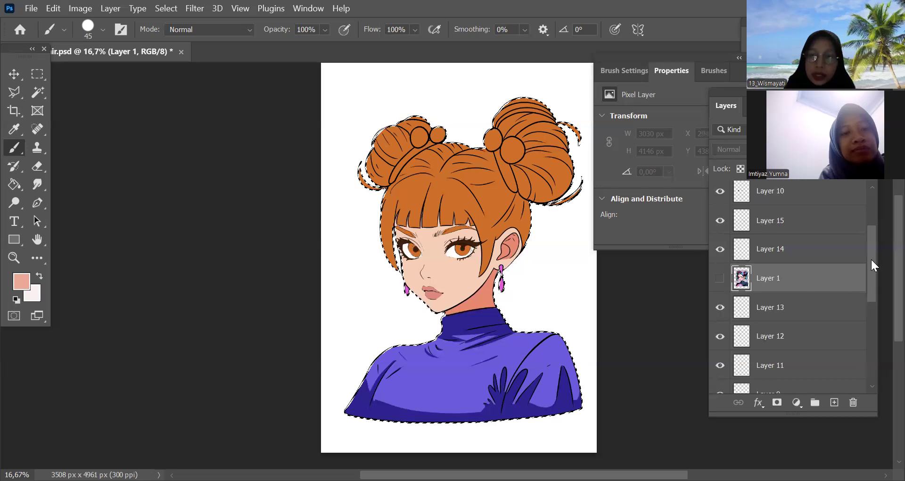
scroll(728, 274, "up", 3)
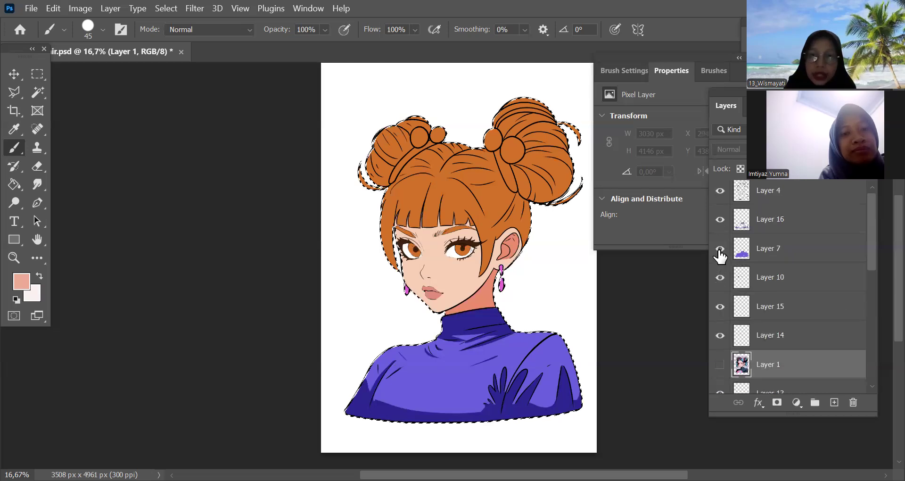
left_click(720, 220)
left_click(720, 219)
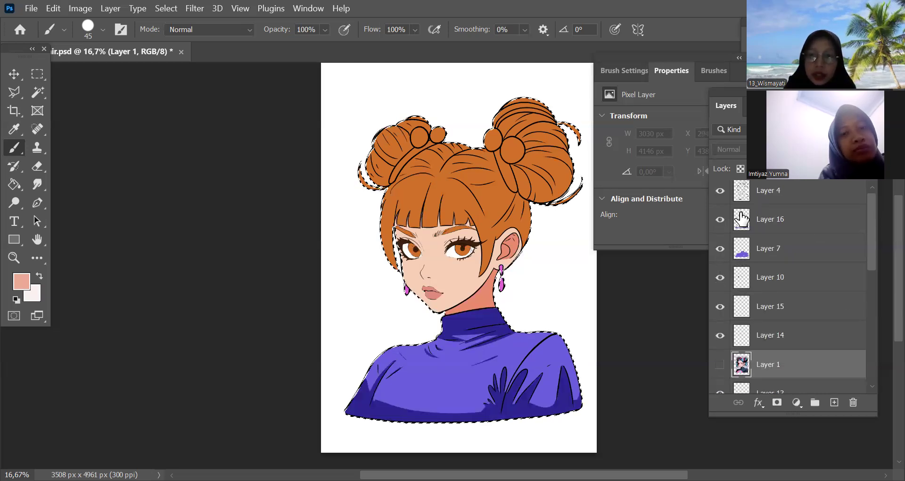
left_click(720, 192)
left_click(721, 194)
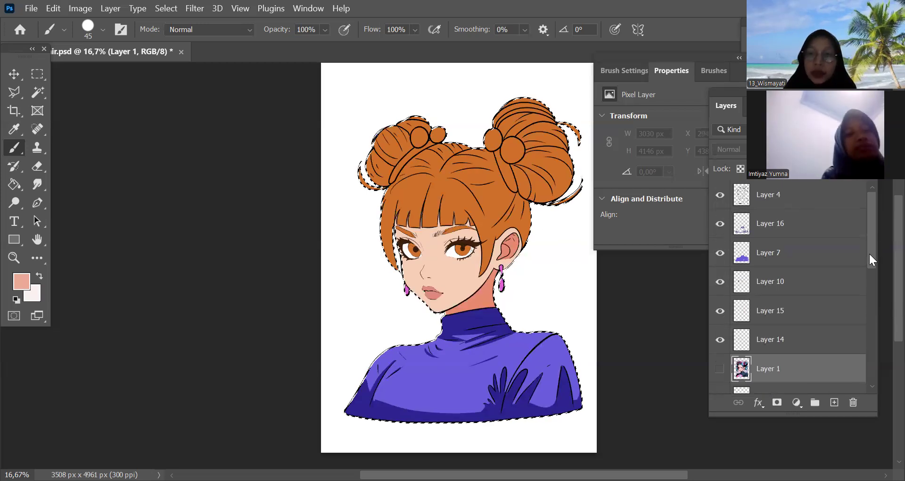
scroll(871, 274, "down", 2)
scroll(780, 315, "down", 4)
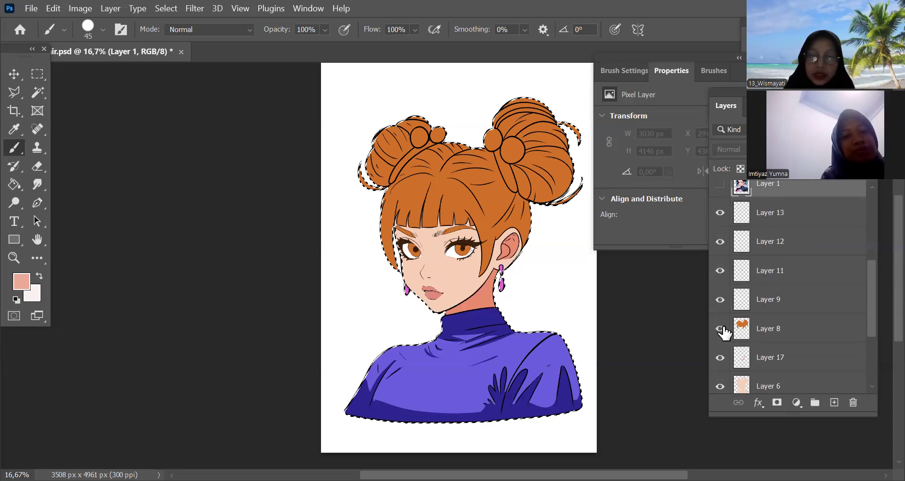
left_click(721, 330)
left_click(722, 328)
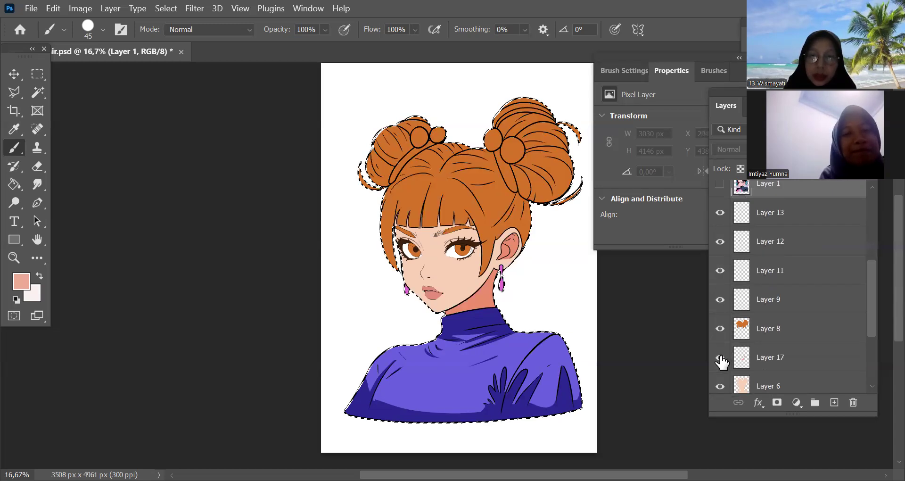
Select Layer 17 and paint the salmon shadow on the forehead along and between the fringe strands with 50 and 60 px brushes
left_click(748, 359)
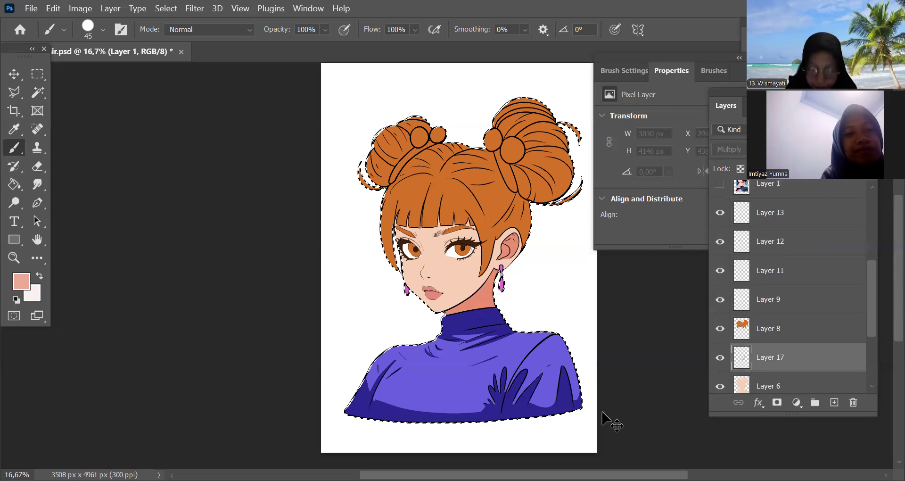
key("ctrl+plus")
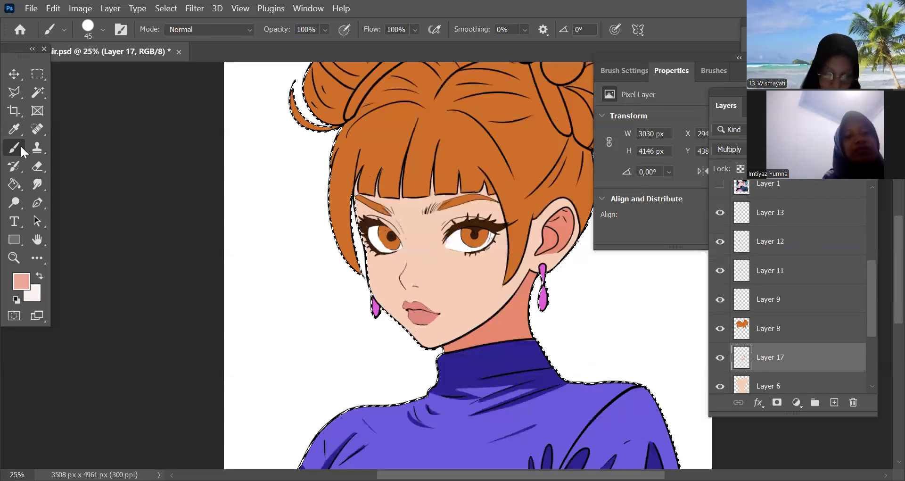
key("ctrl+plus")
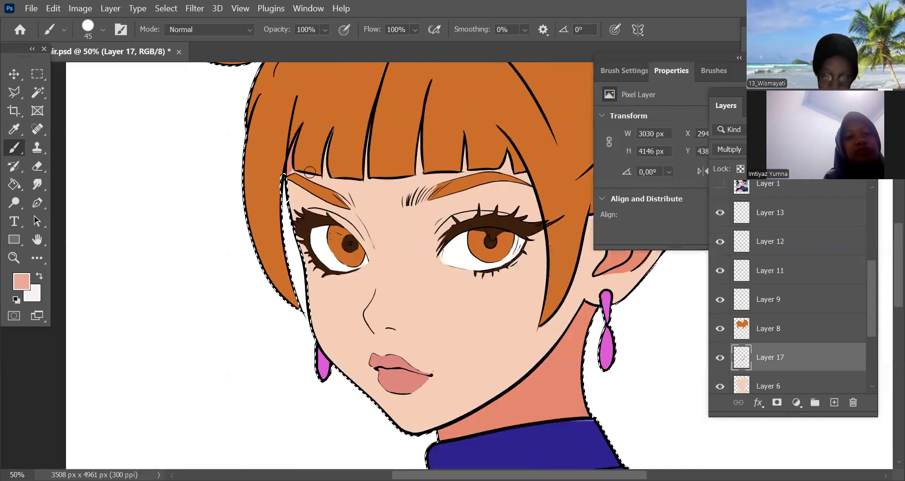
key("]")
left_click_drag(294, 174, 367, 174)
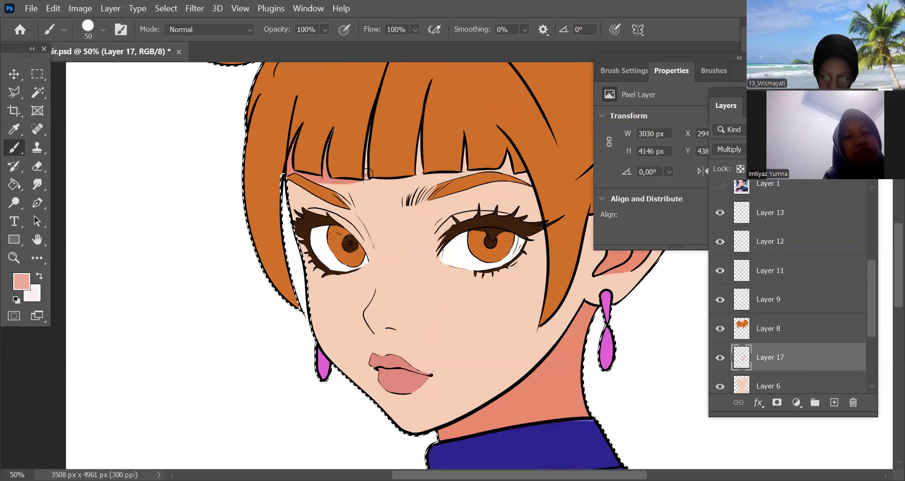
left_click_drag(420, 119, 420, 169)
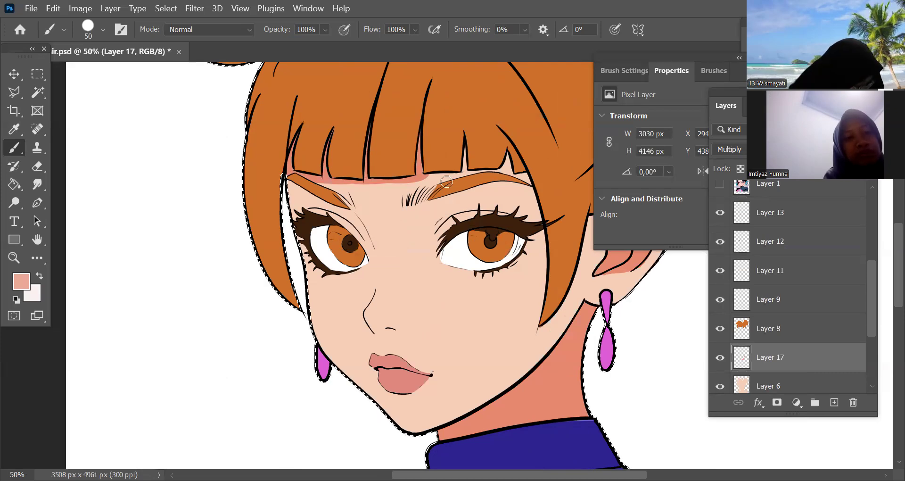
left_click_drag(428, 173, 518, 168)
key("bracketright")
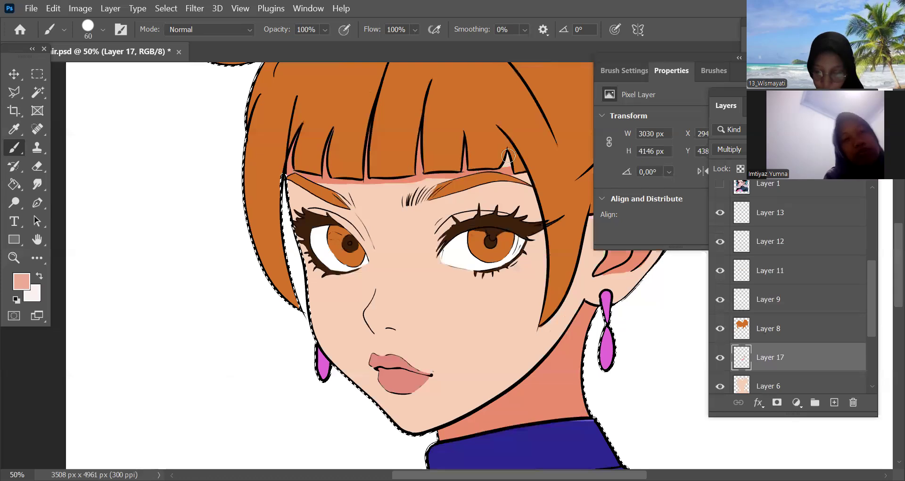
mouse_move(441, 195)
left_mouse_down()
mouse_move(503, 181)
mouse_move(544, 186)
mouse_move(521, 179)
left_mouse_up()
Shade the far eye socket and the far edge of the face from the temple down to the chin with the 80 px brush
mouse_move(339, 204)
left_mouse_down()
mouse_move(287, 175)
mouse_move(281, 181)
mouse_move(314, 184)
mouse_move(273, 221)
left_mouse_up()
key("bracketright")
key("bracketright")
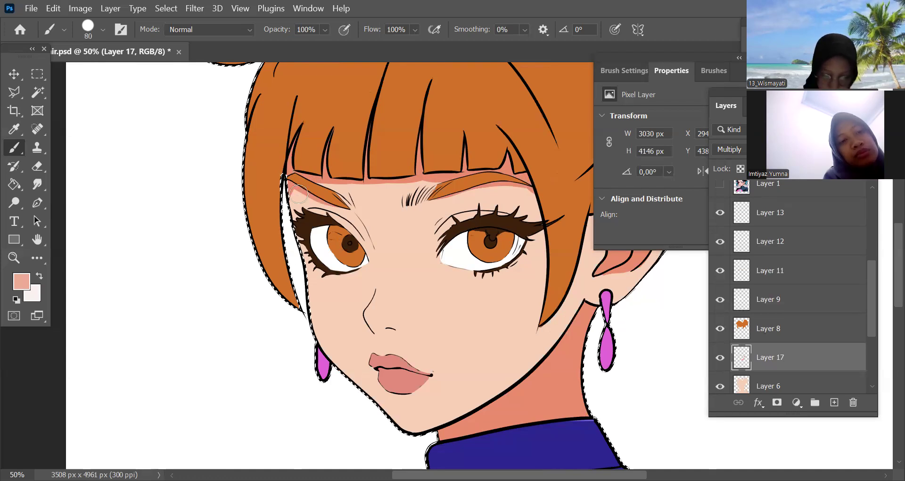
mouse_move(330, 205)
left_mouse_down()
mouse_move(295, 205)
mouse_move(305, 195)
mouse_move(353, 234)
mouse_move(346, 210)
mouse_move(362, 243)
mouse_move(330, 218)
left_mouse_up()
left_click_drag(310, 255, 318, 320)
mouse_move(308, 284)
left_mouse_down()
mouse_move(320, 349)
mouse_move(390, 423)
left_mouse_up()
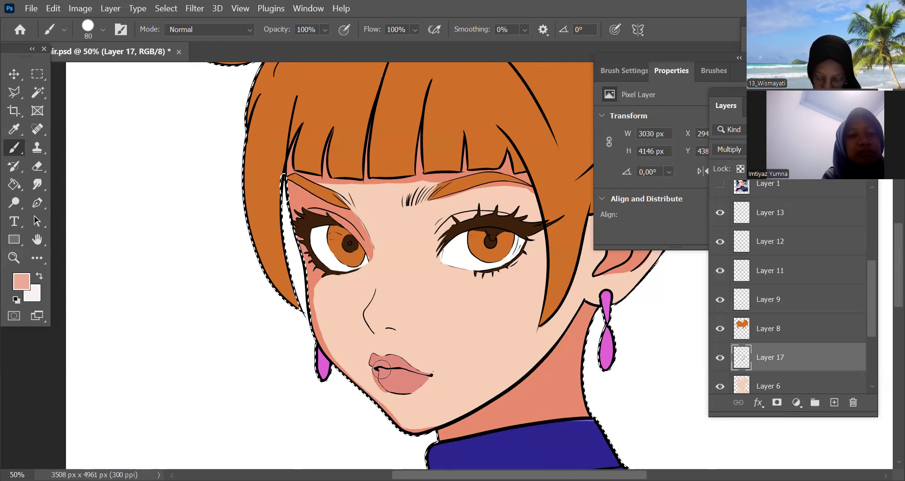
Paint the shading tone over the lips with the 80 px brush
mouse_move(429, 378)
left_mouse_down()
mouse_move(395, 390)
mouse_move(378, 366)
mouse_move(411, 374)
mouse_move(404, 390)
mouse_move(386, 386)
mouse_move(405, 393)
mouse_move(423, 385)
left_mouse_up()
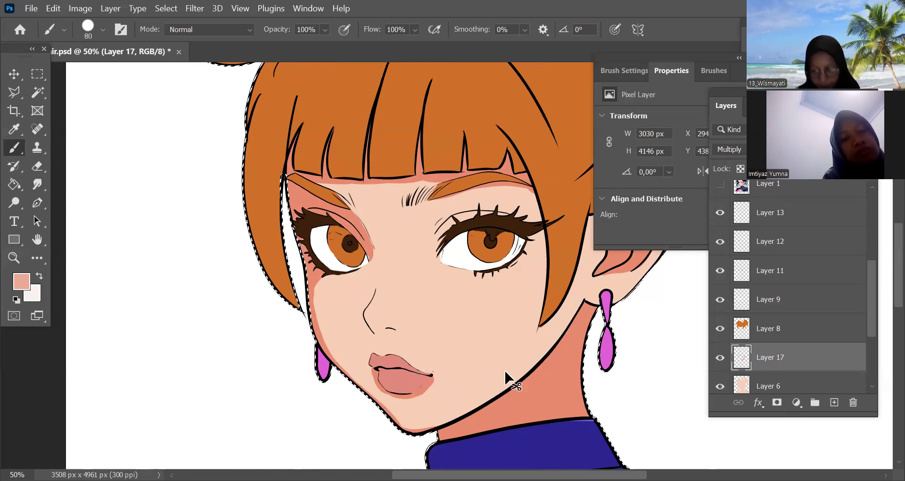
key("ctrl+minus")
key("ctrl+plus")
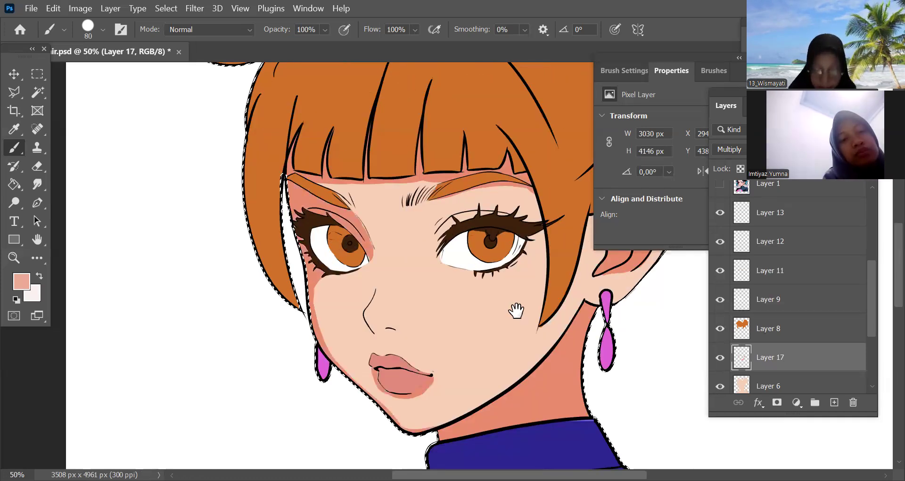
Try a broader shadow from the mouth corner down to the chin with the 80 px brush, and undo the strokes
scroll(515, 309, "down", 2)
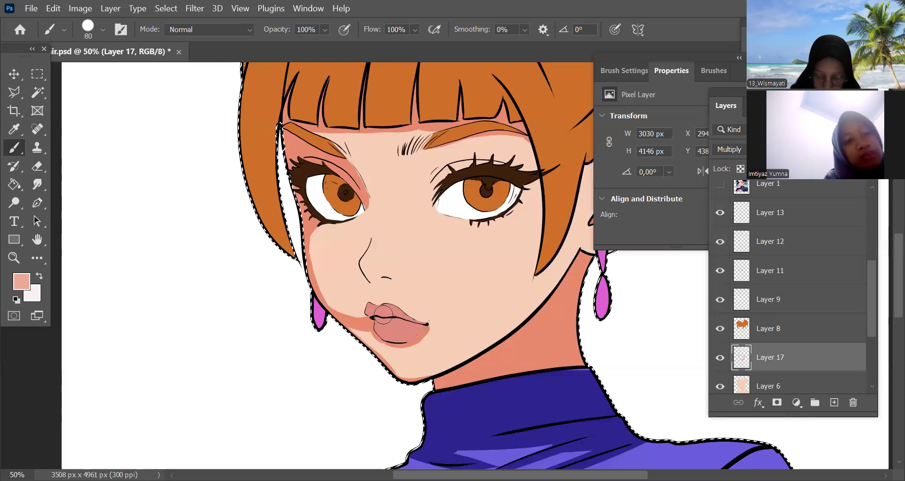
mouse_move(338, 339)
left_mouse_down()
mouse_move(382, 333)
mouse_move(370, 354)
mouse_move(388, 398)
mouse_move(394, 335)
mouse_move(406, 392)
mouse_move(410, 347)
mouse_move(394, 335)
mouse_move(448, 340)
mouse_move(386, 344)
mouse_move(366, 332)
mouse_move(362, 362)
mouse_move(386, 362)
left_mouse_up()
key("ctrl+z")
key("ctrl+z")
key("ctrl+z")
key("ctrl+minus")
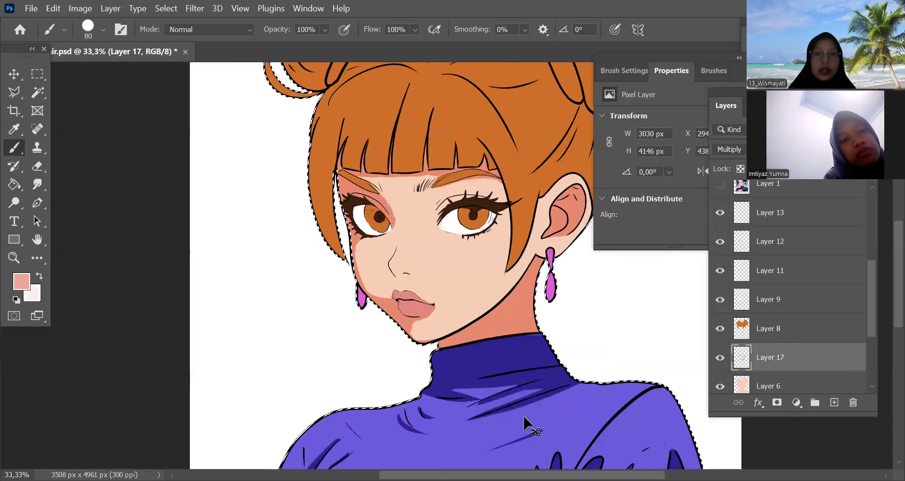
key("ctrl+plus")
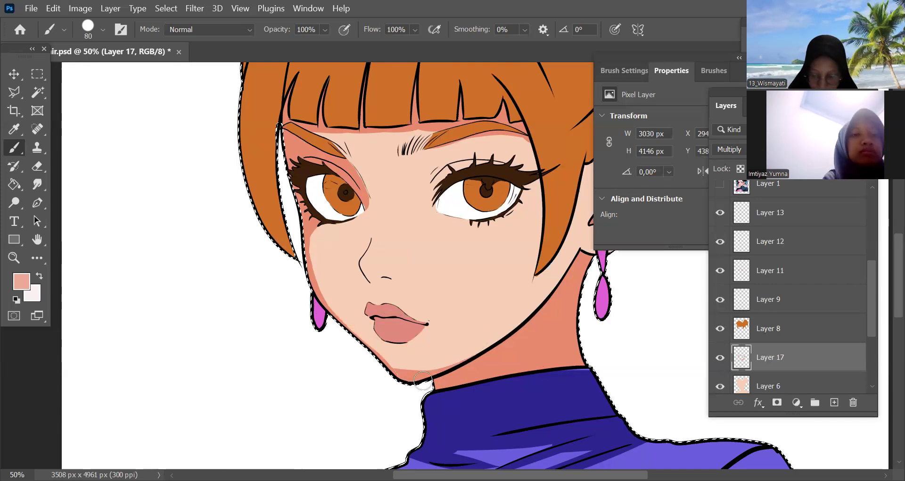
Undo the trial stroke at the chin and paint a narrow shadow along the near jawline towards the earring with the 80 px brush
left_click_drag(493, 390, 425, 439)
key("ctrl+z")
left_click_drag(355, 423, 512, 330)
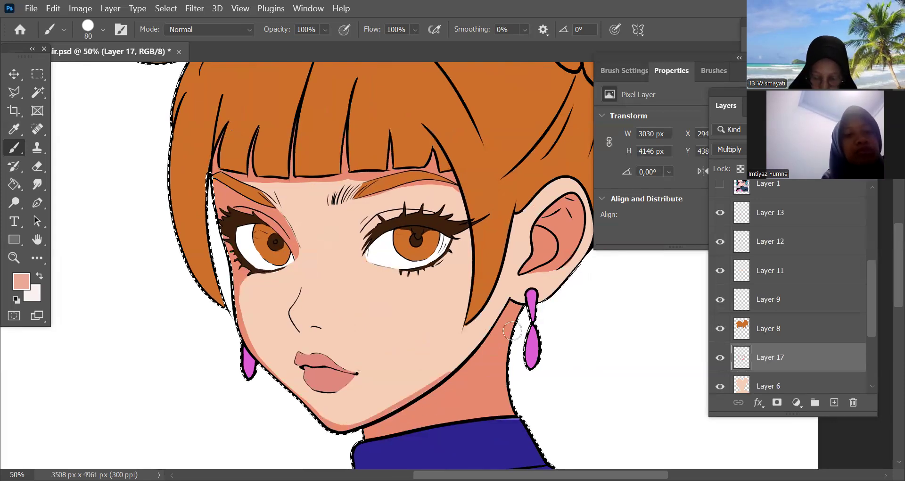
Shade the front edge and lobe of the near ear and the cheek around the tip of the side lock with the 80 px brush
left_click_drag(497, 290, 467, 328)
mouse_move(511, 276)
left_mouse_down()
mouse_move(508, 293)
mouse_move(521, 309)
mouse_move(501, 283)
mouse_move(518, 266)
mouse_move(508, 287)
mouse_move(549, 299)
left_mouse_up()
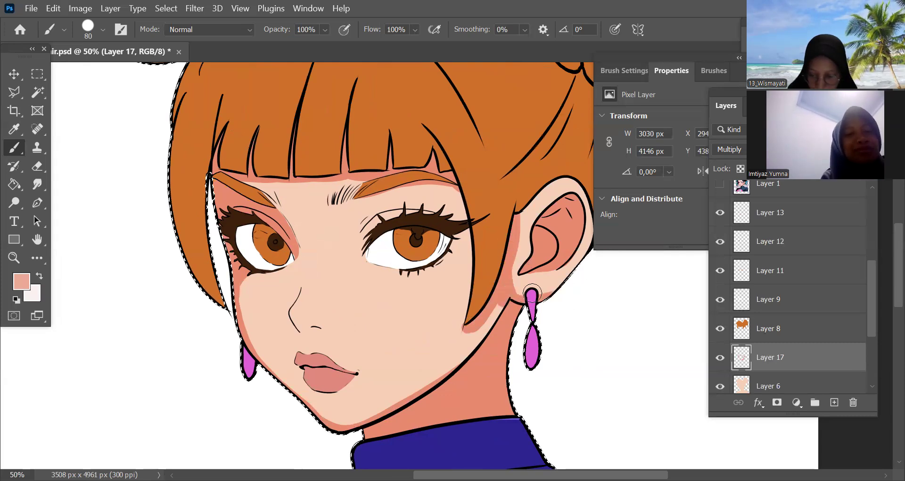
left_click_drag(462, 357, 502, 298)
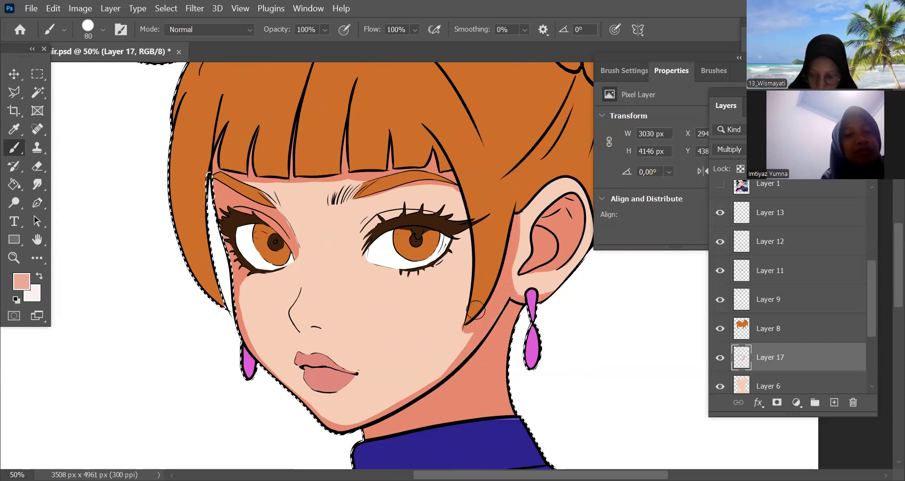
left_click_drag(446, 372, 479, 316)
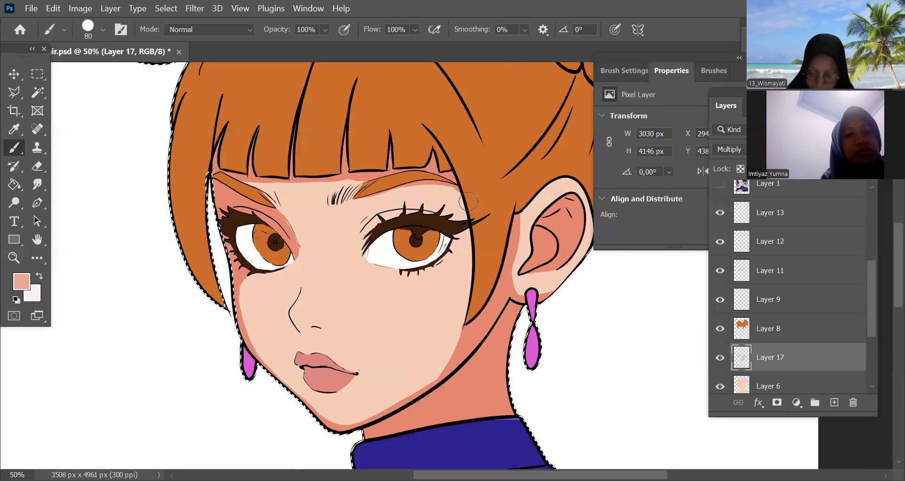
Shade the near cheek and temple along the inner edge of the side lock with the 80 px brush
left_click_drag(470, 275, 491, 307)
left_click_drag(491, 351, 467, 207)
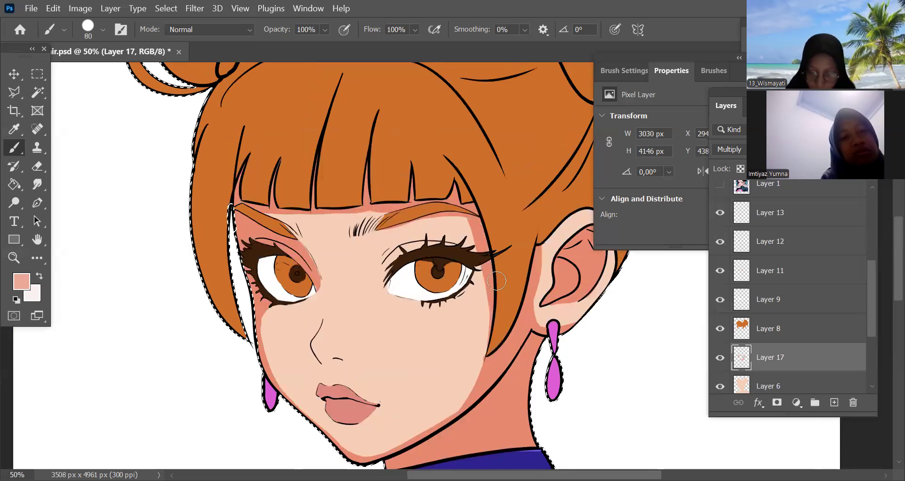
left_click_drag(483, 258, 486, 366)
left_click_drag(599, 407, 665, 409)
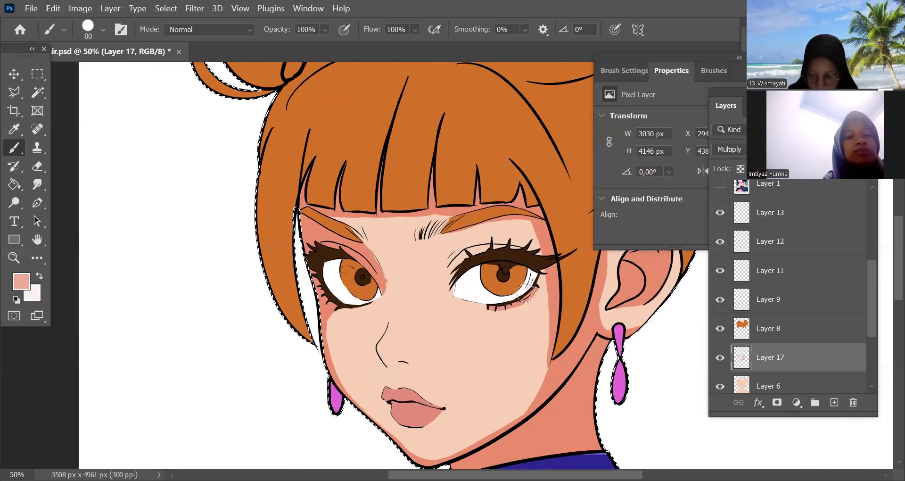
Shade the near eye socket beneath the eyebrow and the skin around the outer lashes with the 80 px brush
mouse_move(546, 301)
left_mouse_down()
mouse_move(555, 330)
mouse_move(547, 306)
left_mouse_up()
left_click_drag(594, 335, 574, 355)
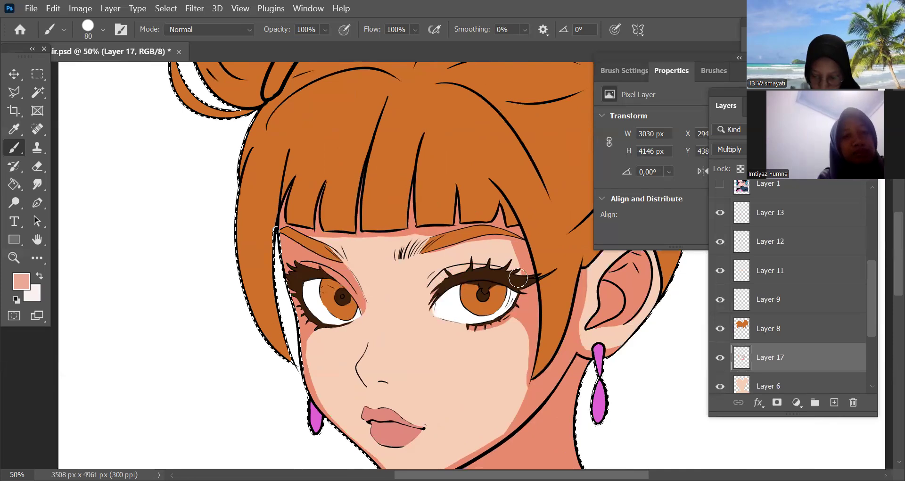
left_click_drag(518, 278, 524, 281)
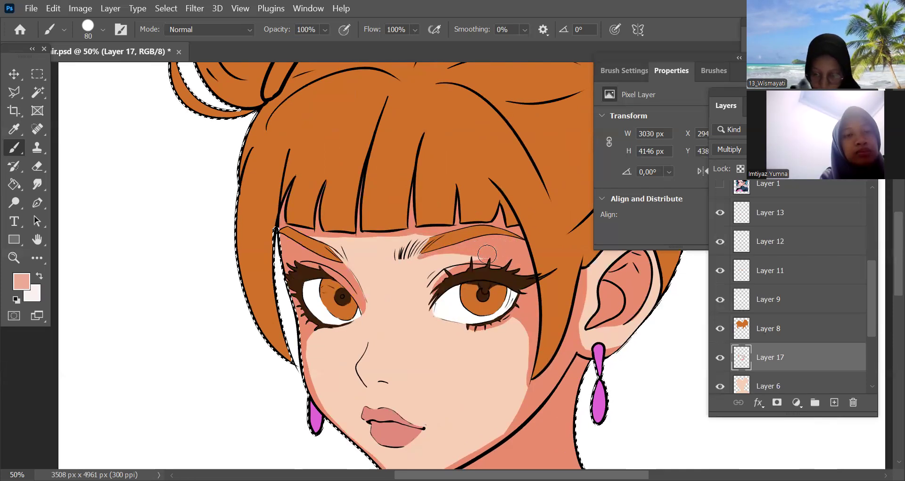
key("ctrl+minus")
key("ctrl+minus")
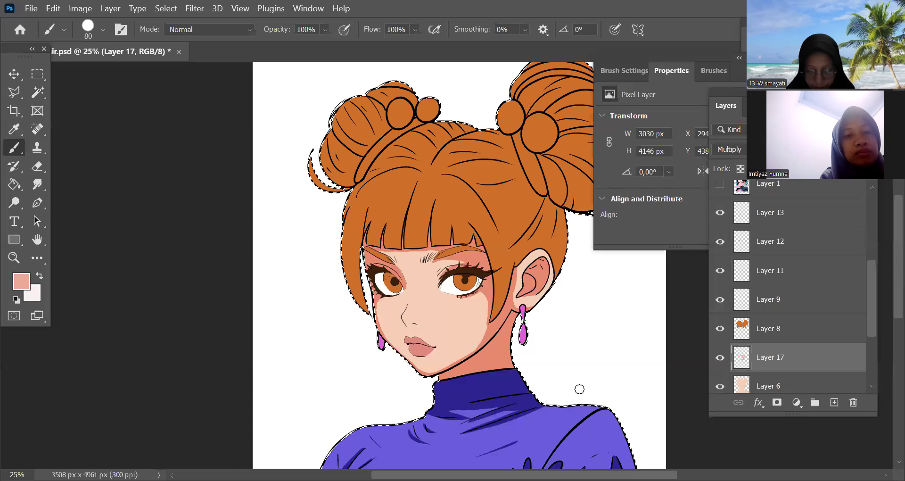
left_click_drag(574, 393, 552, 340)
Paint a shadow on the underside of the nose from its tip to the nostril, undoing the stray stroke
key("ctrl+plus")
key("ctrl+plus")
key("ctrl+plus")
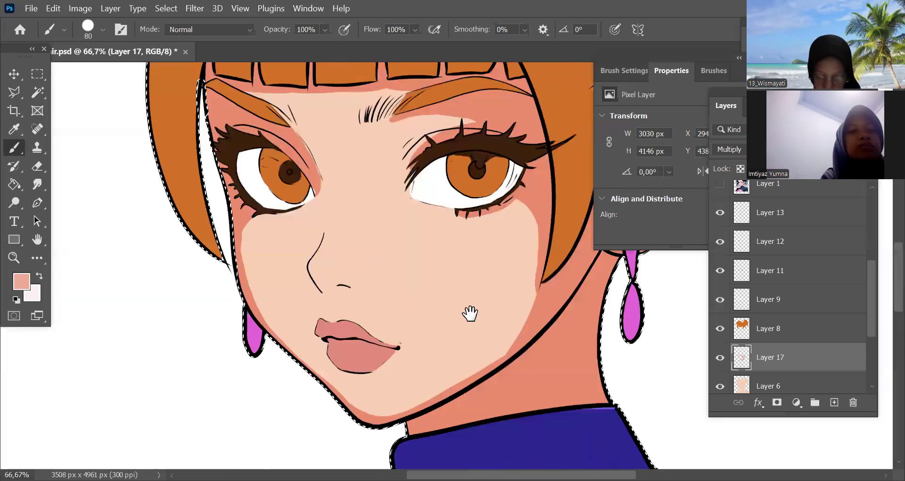
left_click_drag(406, 313, 480, 278)
left_click_drag(400, 301, 398, 302)
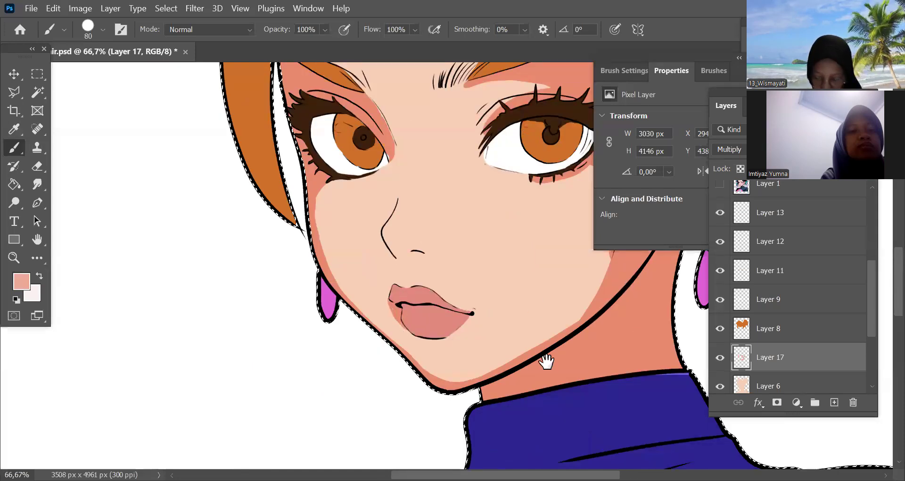
left_click_drag(545, 361, 556, 417)
key("ctrl+plus")
left_click(372, 304)
left_click_drag(415, 327, 429, 330)
key("ctrl+z")
mouse_move(378, 312)
left_mouse_down()
mouse_move(406, 326)
mouse_move(369, 301)
left_mouse_up()
Reduce the brush to 35 px and finish the shadow around the nostril line
key("[")
key("[")
key("[")
key("[")
key("[")
key("[")
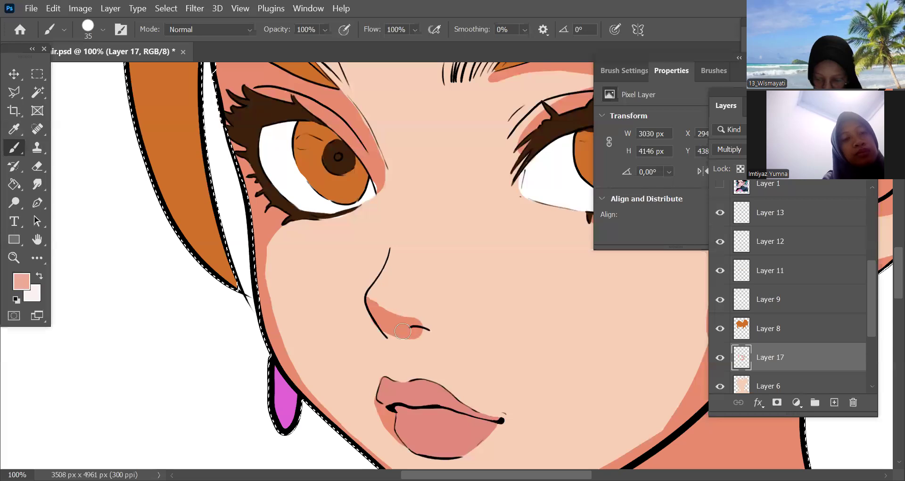
mouse_move(436, 332)
left_mouse_down()
mouse_move(390, 336)
mouse_move(445, 333)
mouse_move(425, 336)
left_mouse_up()
key("ctrl+minus")
key("ctrl+minus")
key("ctrl+minus")
key("ctrl+minus")
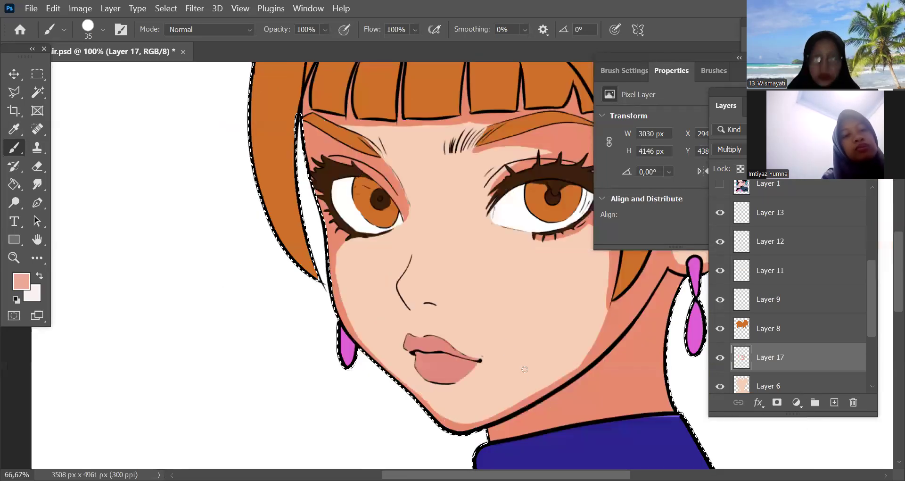
Try a shadow from between the eyebrows down the bridge of the nose with the brush enlarged to 80 px
key("bracketright")
key("bracketright")
key("bracketright")
key("bracketright")
key("bracketright")
key("bracketright")
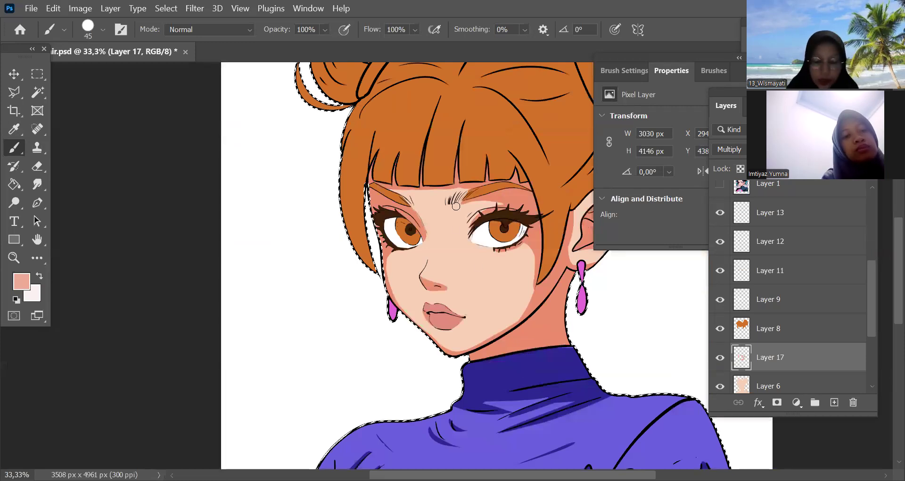
mouse_move(456, 206)
left_mouse_down()
mouse_move(445, 256)
mouse_move(451, 246)
left_mouse_up()
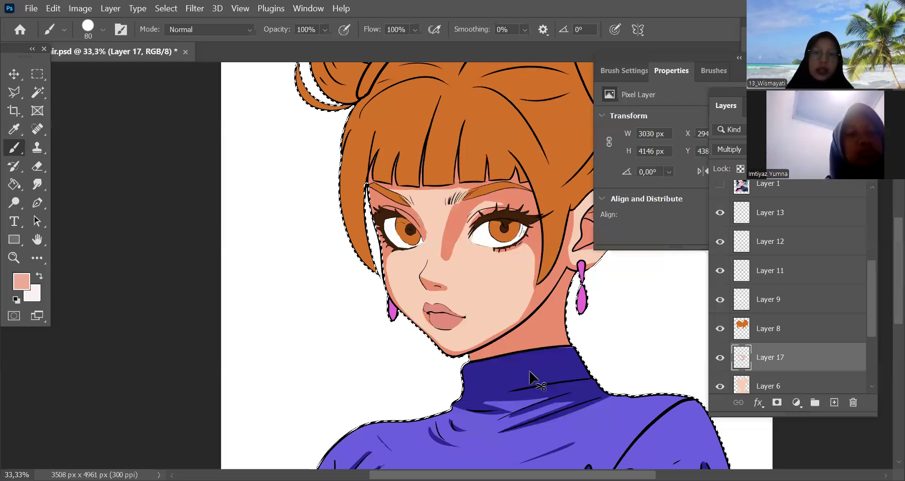
key("ctrl+minus")
key("ctrl+plus")
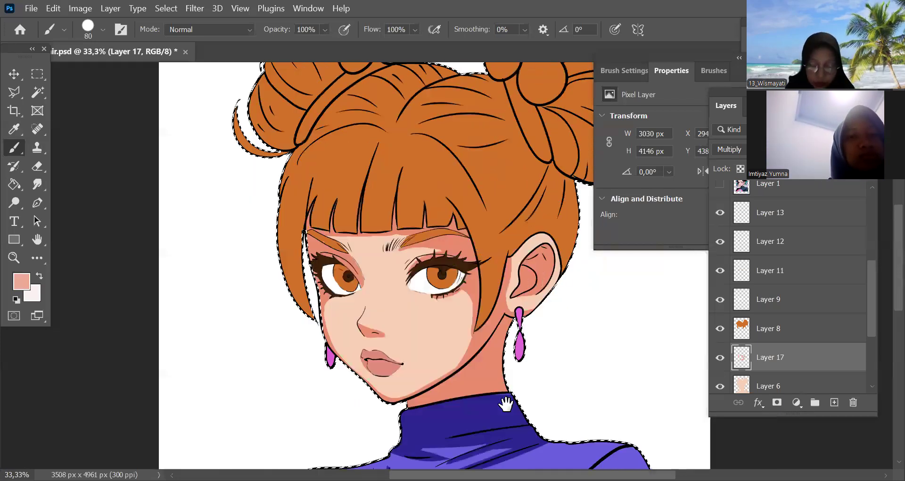
left_click_drag(556, 348, 553, 375)
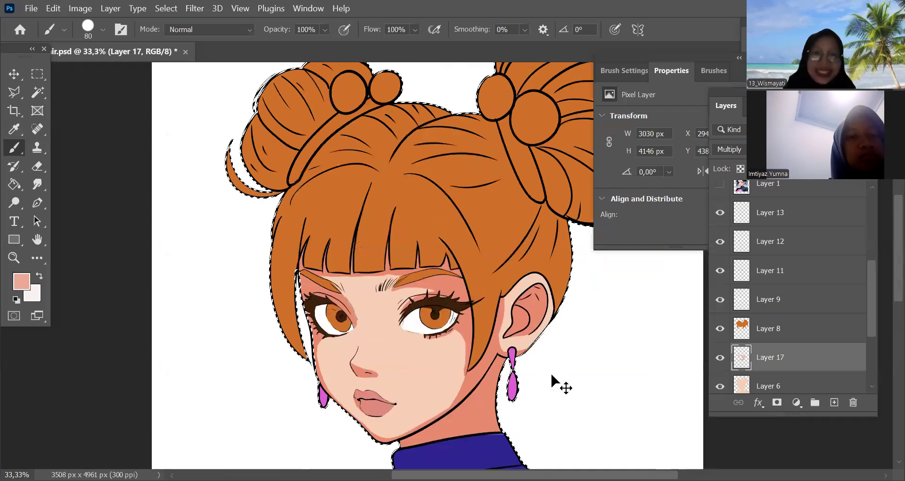
key("ctrl+minus")
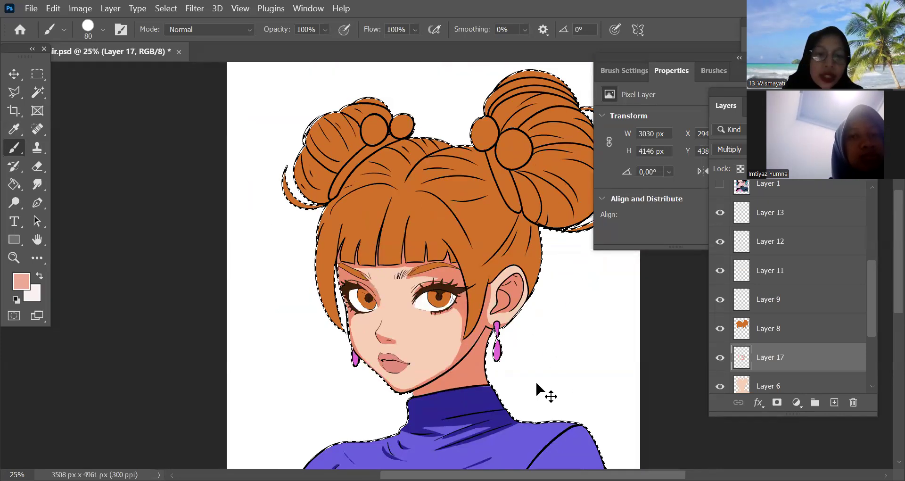
Replace the skin selection with the hair area of Layer 8 and add a Multiply layer above it, using the hair's orange as brush colour
key("ctrl+d")
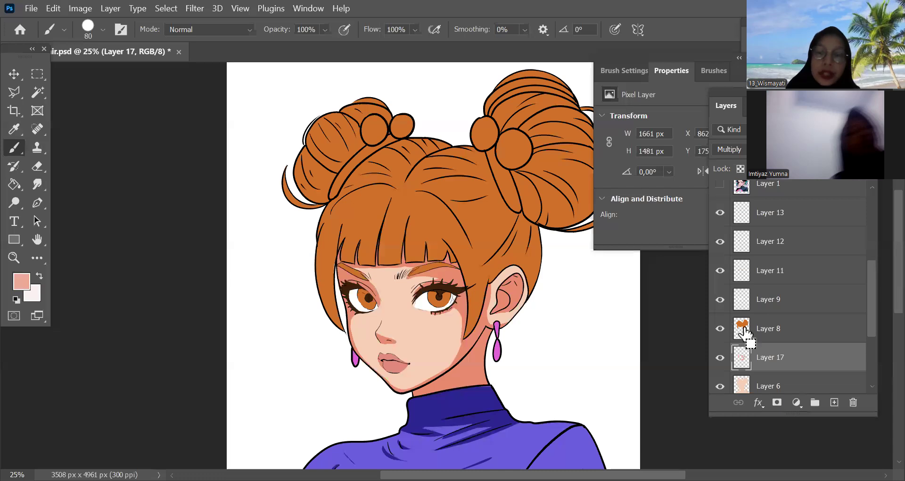
left_click(834, 403)
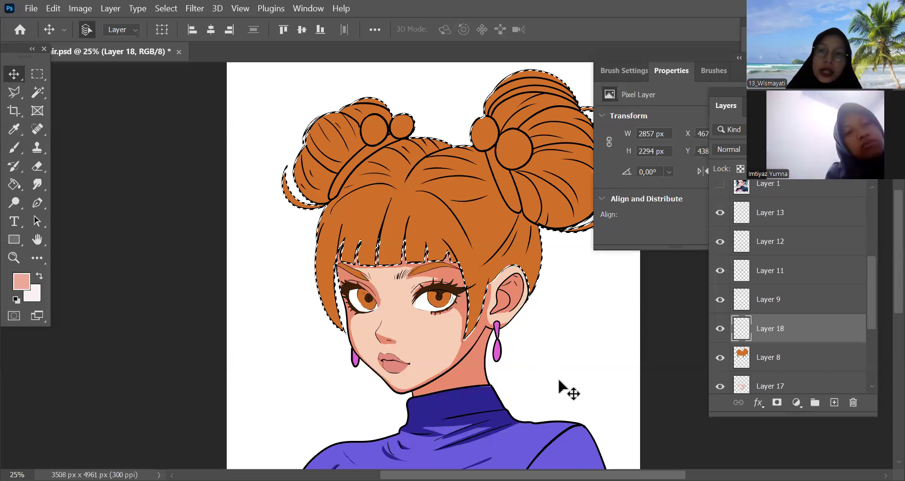
left_click_drag(559, 357, 509, 391)
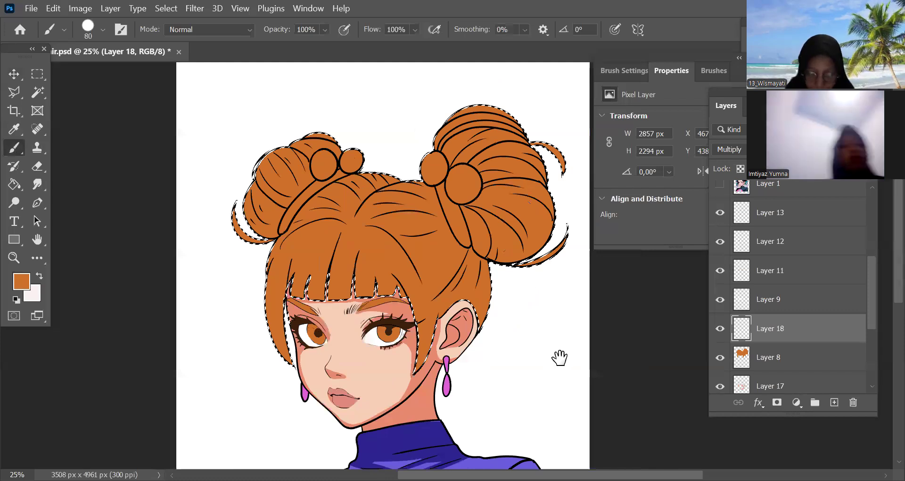
Shade the long lock of hair at the far side of the face with the 80 px brush, undoing the stray stroke
key("ctrl+plus")
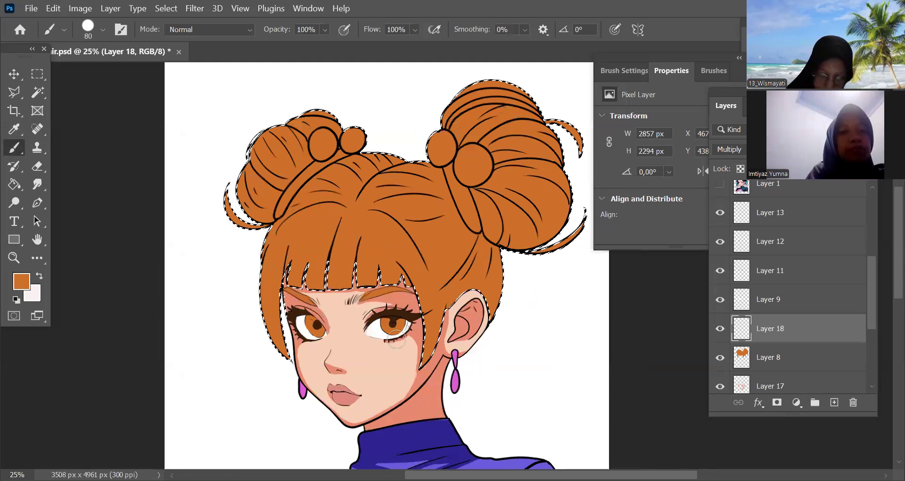
key("ctrl+plus")
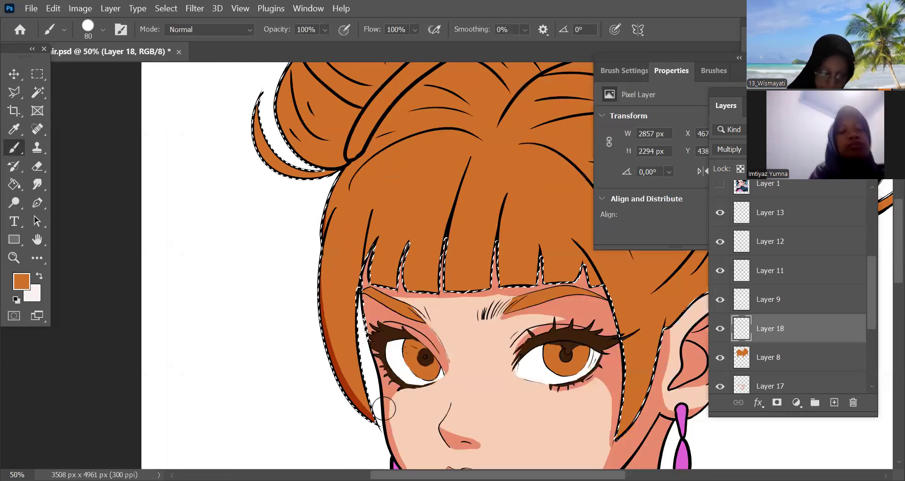
mouse_move(323, 238)
left_mouse_down()
mouse_move(388, 317)
mouse_move(321, 265)
mouse_move(363, 350)
mouse_move(340, 306)
left_mouse_up()
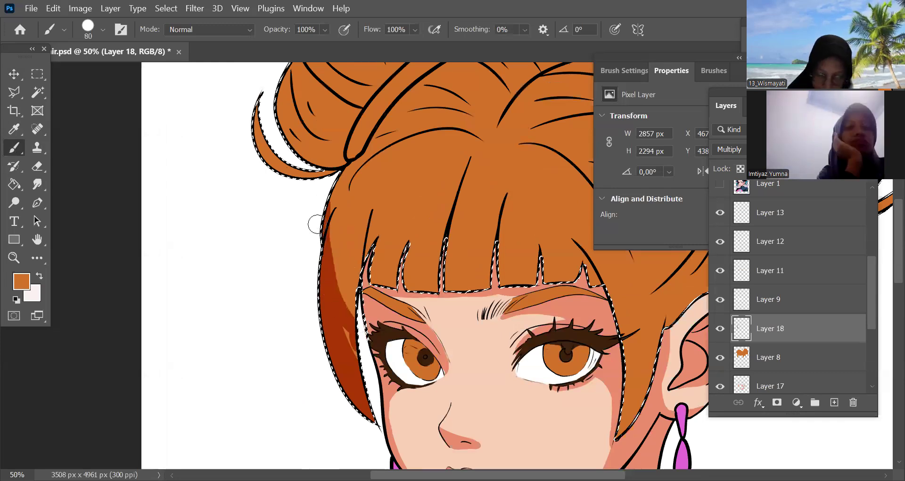
mouse_move(328, 213)
left_mouse_down()
mouse_move(354, 295)
mouse_move(372, 251)
mouse_move(369, 282)
left_mouse_up()
key("ctrl+z")
Shade the edges and tips of the fringe strands from the far temple to the middle of the forehead with the 80 px brush
left_click_drag(378, 242, 372, 271)
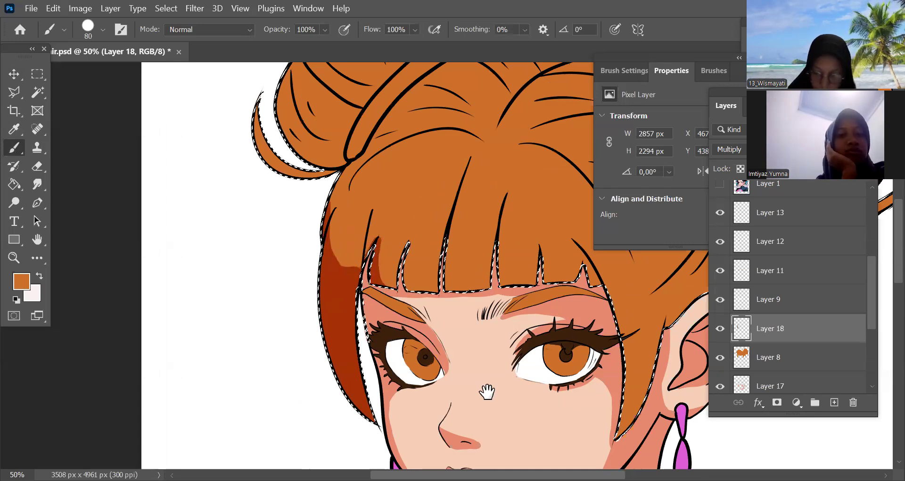
left_click_drag(487, 392, 396, 391)
left_click_drag(319, 291, 355, 295)
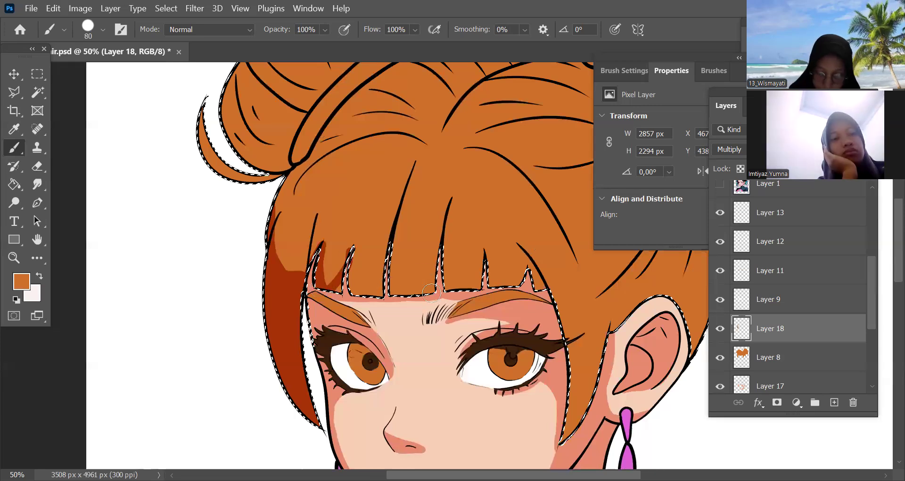
key("ctrl+plus")
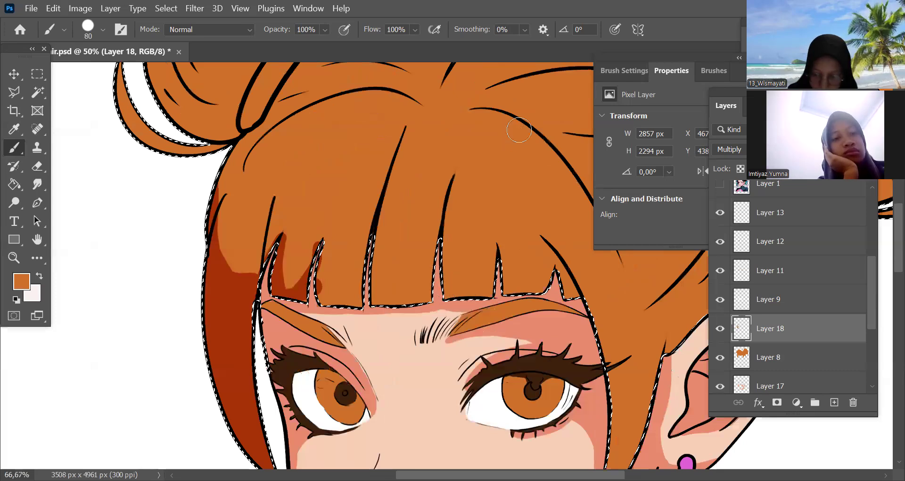
left_click_drag(330, 282, 444, 283)
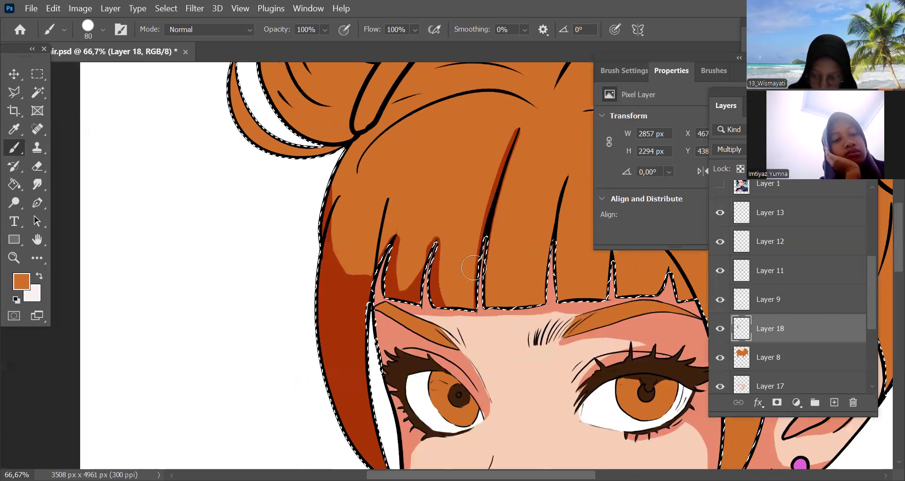
left_click_drag(448, 279, 471, 233)
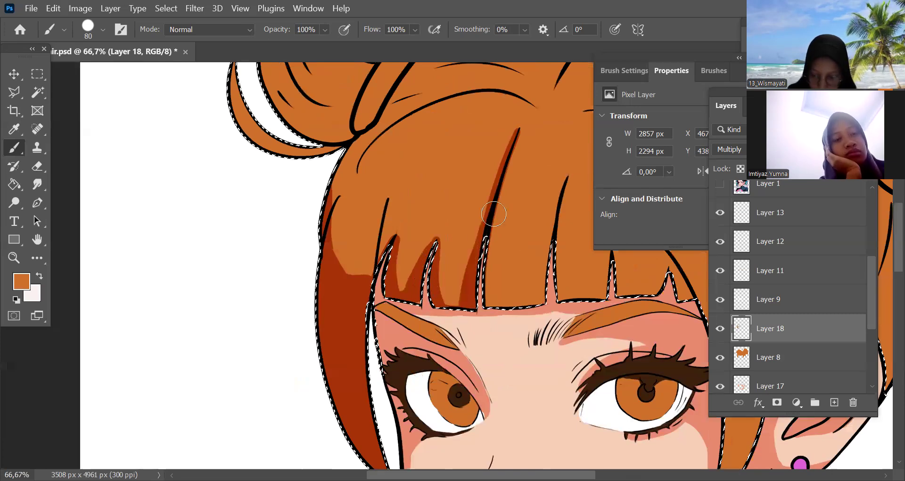
key("ctrl+z")
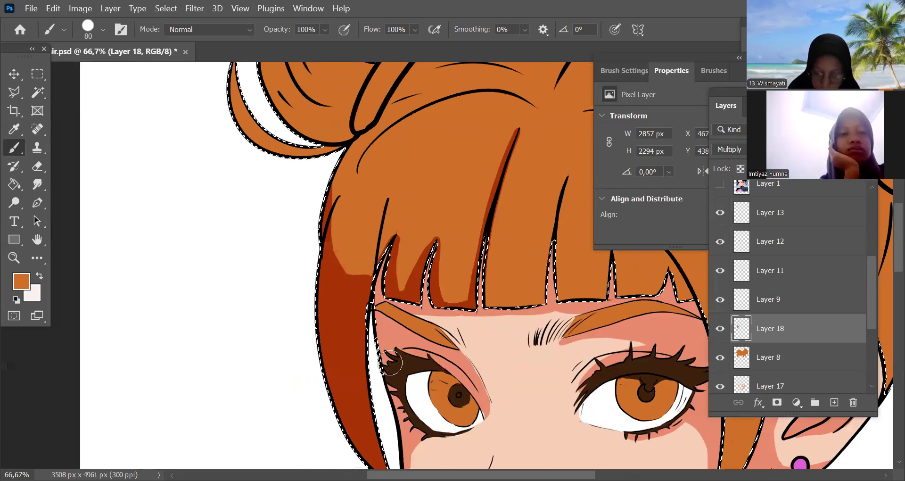
Shade the remaining fringe strands towards the near temple and the inner edge of the near side lock with the 80 px brush
scroll(390, 363, "right", 3)
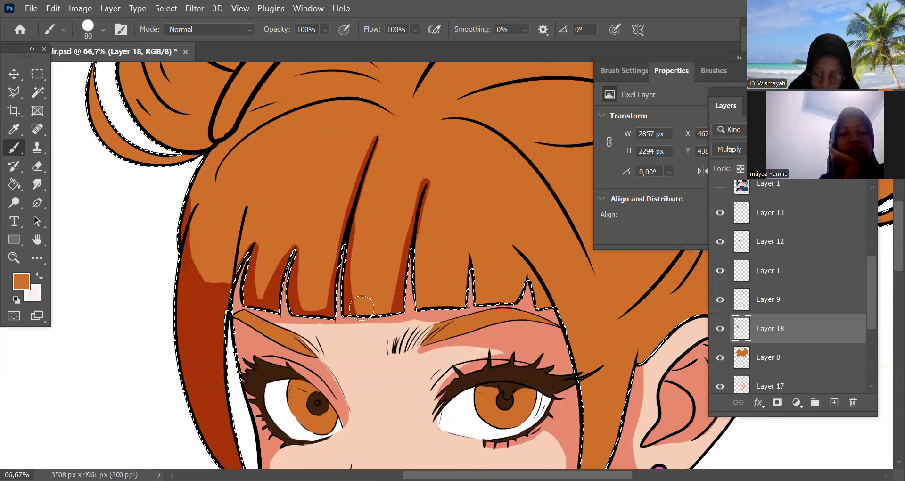
mouse_move(447, 312)
left_mouse_down()
mouse_move(470, 302)
mouse_move(471, 258)
left_mouse_up()
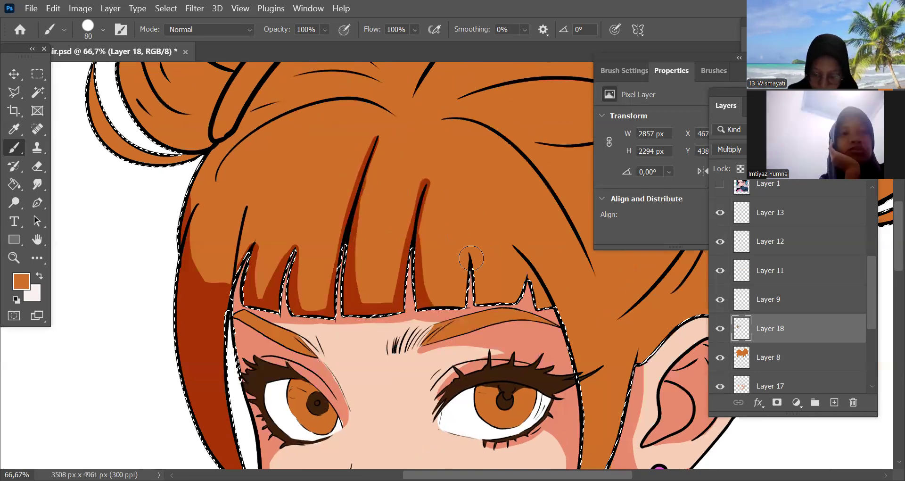
mouse_move(429, 309)
left_mouse_down()
mouse_move(470, 256)
mouse_move(470, 269)
mouse_move(538, 296)
mouse_move(524, 277)
mouse_move(499, 298)
mouse_move(515, 253)
mouse_move(565, 311)
mouse_move(519, 253)
mouse_move(566, 361)
mouse_move(507, 258)
left_mouse_up()
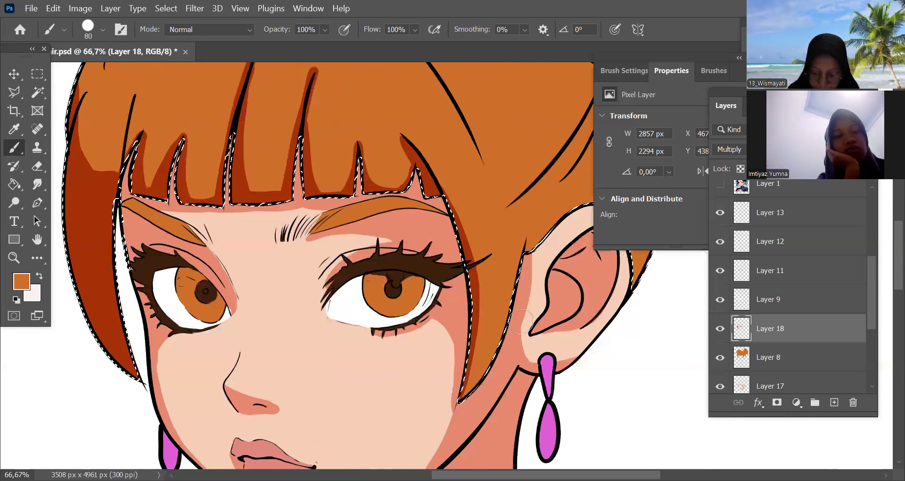
Shade the hair around the near ear and along the curved strand running from the parting to the near temple
key("ctrl+minus")
key("ctrl+minus")
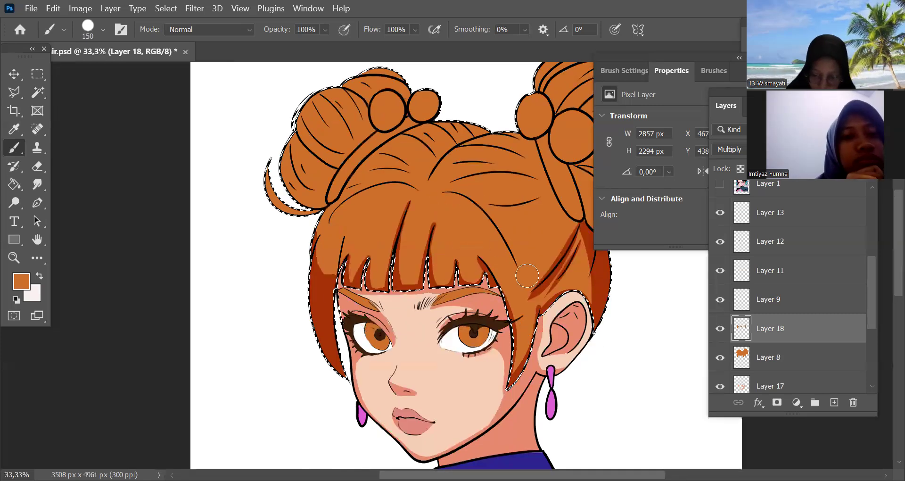
left_click_drag(443, 188, 537, 297)
Shade thin strand lines across the fringe and along the crown beside the parting with a 50 px brush
key("bracketleft")
key("bracketleft")
key("bracketleft")
key("bracketleft")
key("bracketleft")
mouse_move(358, 240)
left_mouse_down()
mouse_move(387, 253)
mouse_move(401, 206)
left_mouse_up()
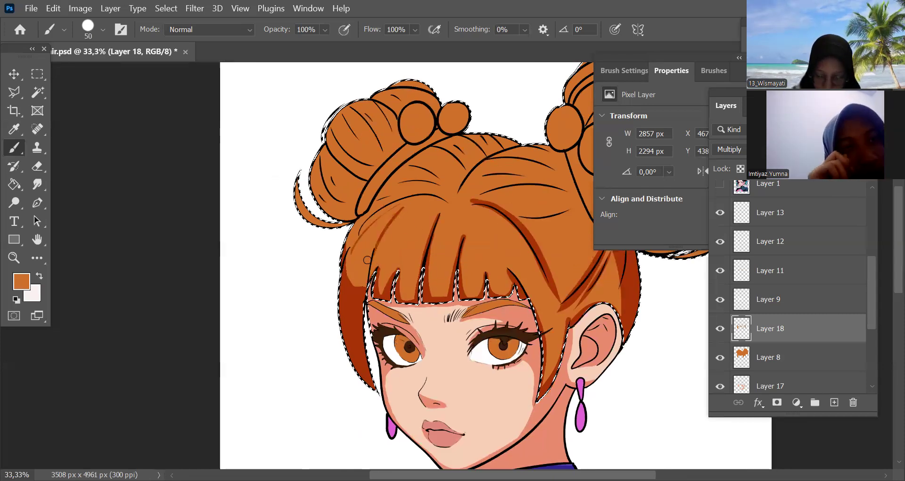
key("bracketleft")
key("bracketleft")
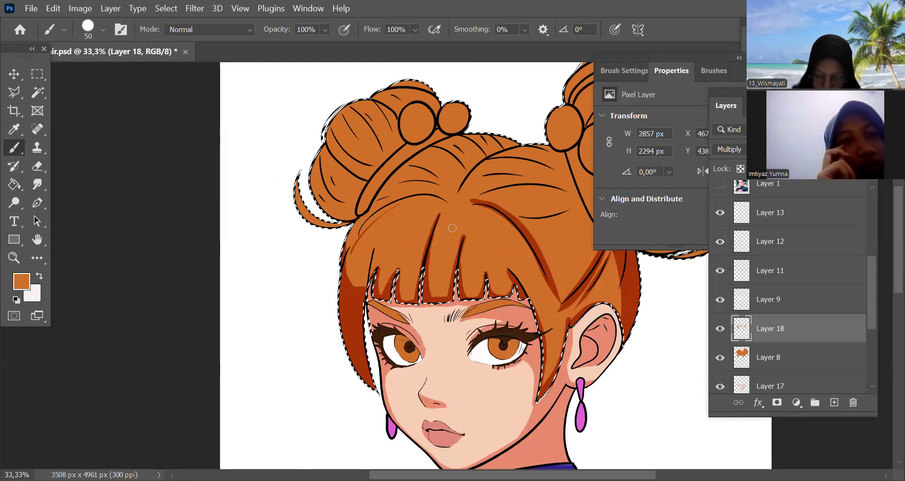
left_click_drag(505, 242, 511, 254)
mouse_move(569, 303)
left_mouse_down()
mouse_move(567, 319)
mouse_move(521, 349)
left_mouse_up()
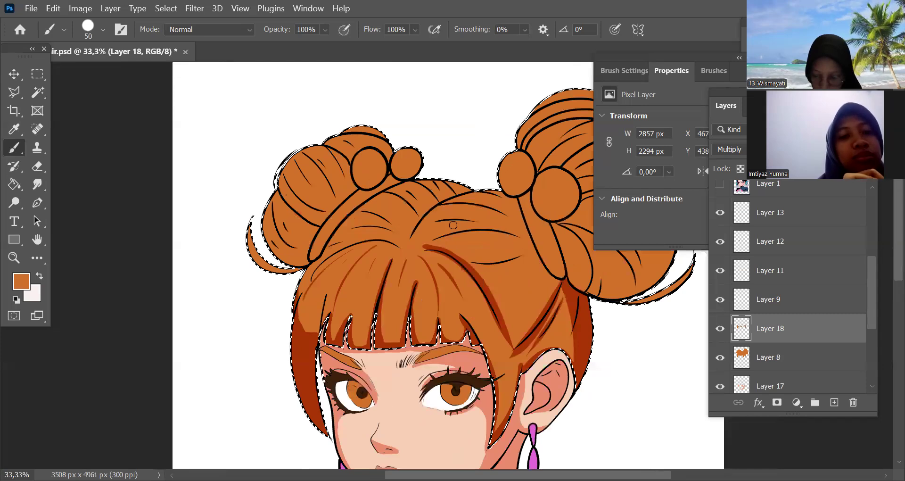
left_click_drag(465, 230, 503, 241)
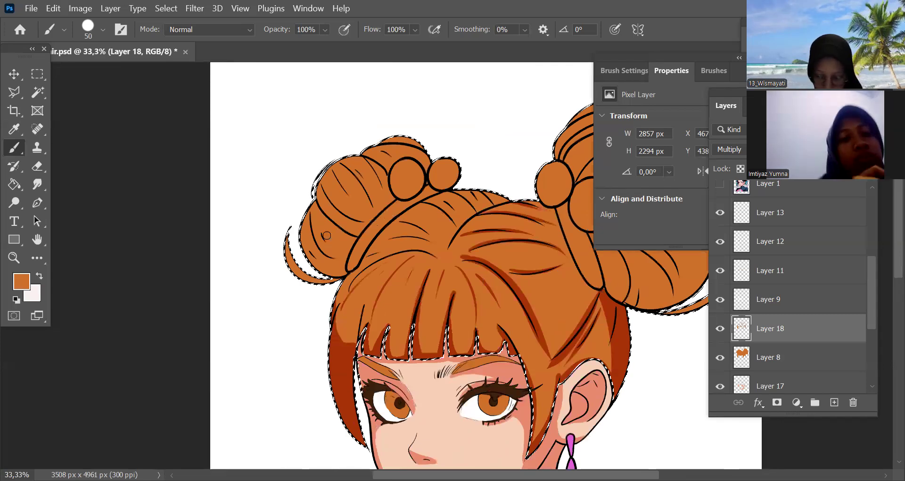
Shade the loose curl below the far bun and the bun's outer lower edge, enlarging the brush to 70 px
left_click_drag(286, 235, 309, 277)
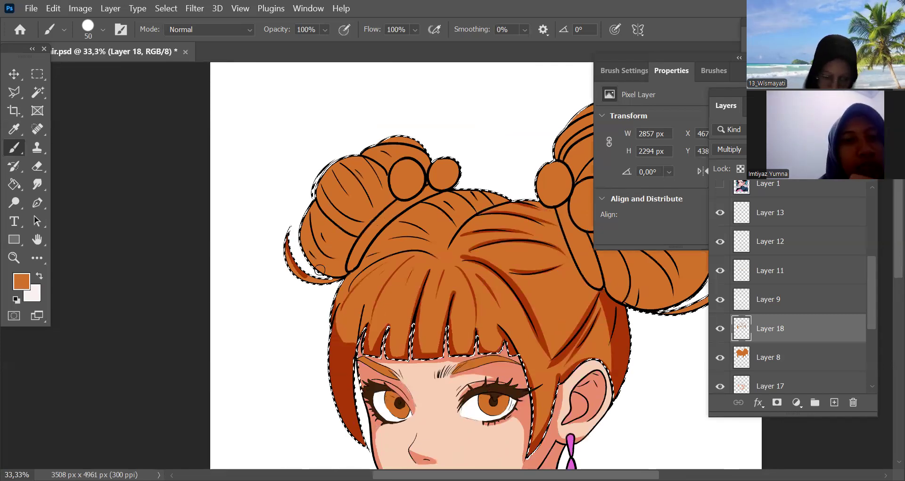
key("bracketright")
key("bracketright")
left_click_drag(286, 242, 335, 279)
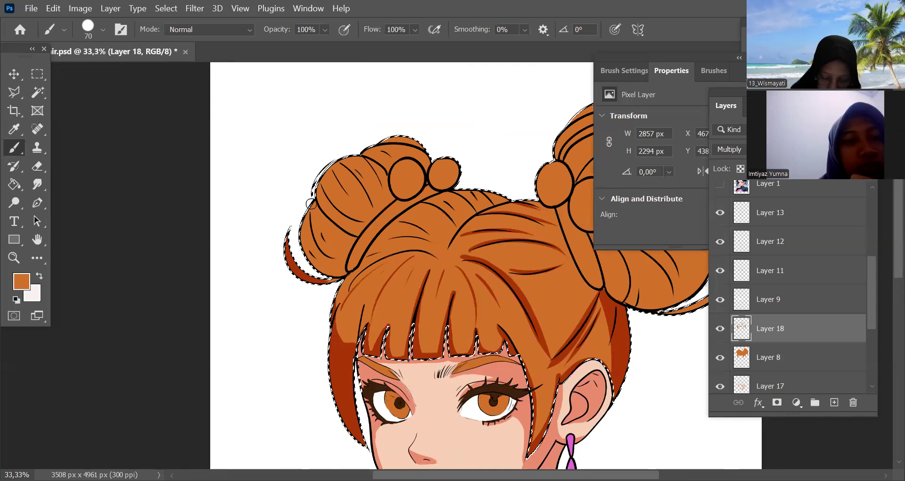
left_click_drag(312, 204, 319, 206)
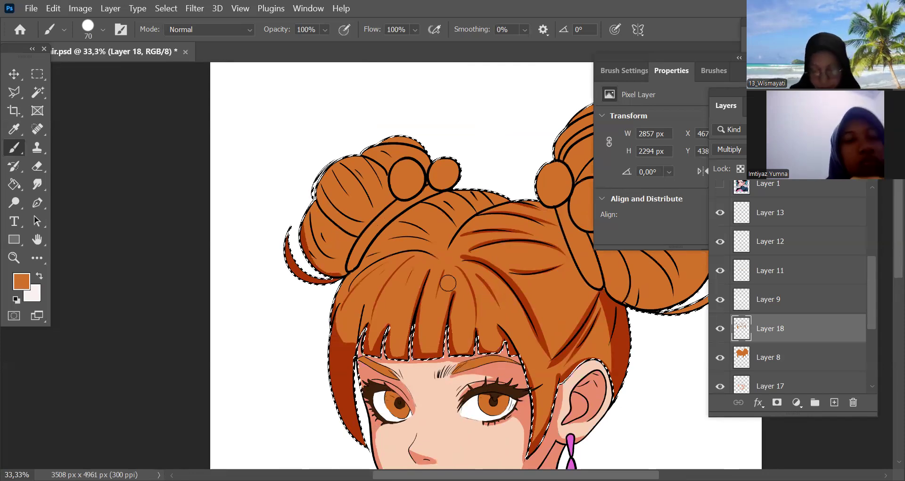
Shade the crown beneath the far bun's hair band and along the strands running to the parting with the 70 px brush
key("ctrl+plus")
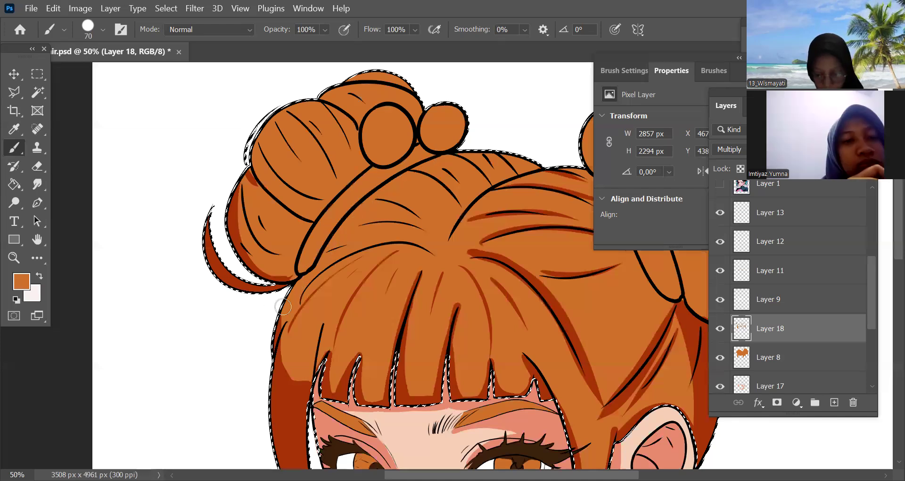
scroll(420, 330, "up", 1)
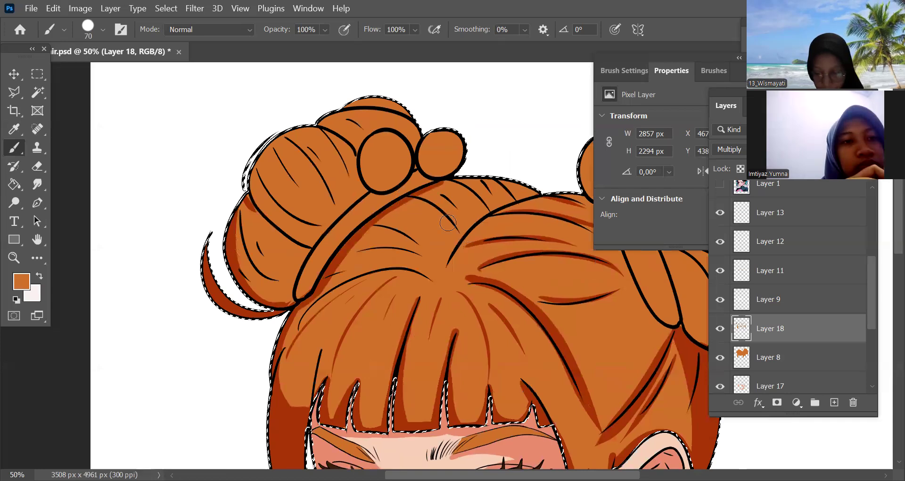
left_click_drag(436, 186, 444, 188)
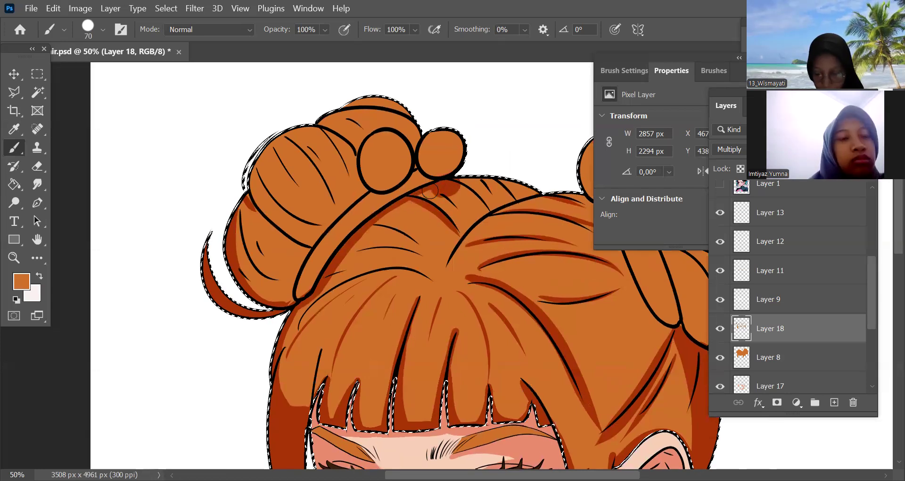
left_click_drag(419, 202, 392, 213)
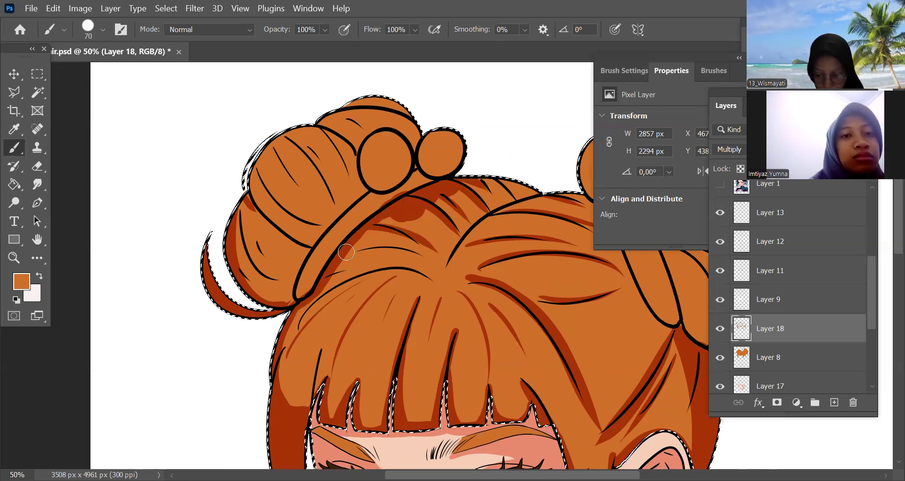
left_click_drag(532, 339, 437, 315)
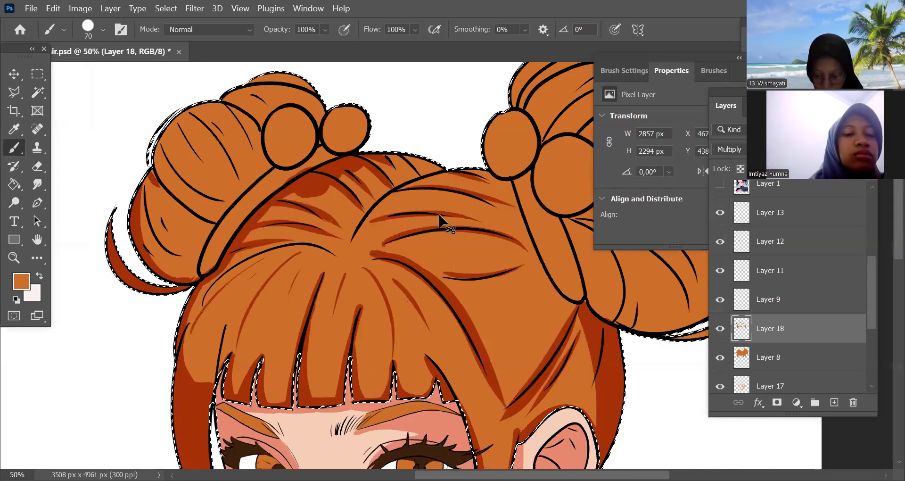
Shade the crown along the near bun's hair band with the 70 px brush
scroll(449, 254, "right", 3)
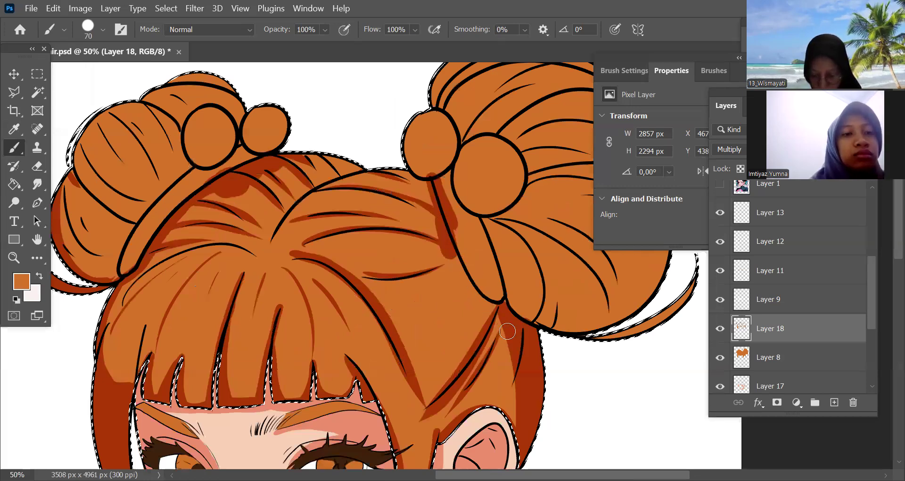
key("ctrl+minus")
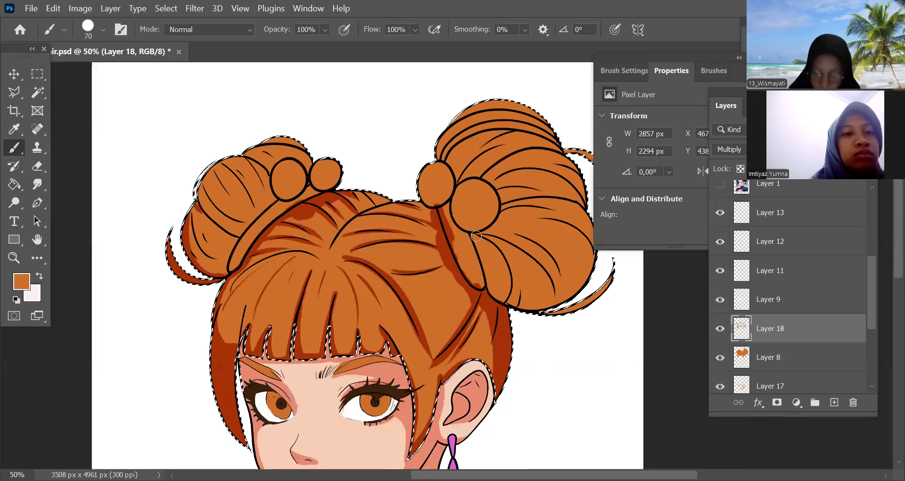
key("ctrl+minus")
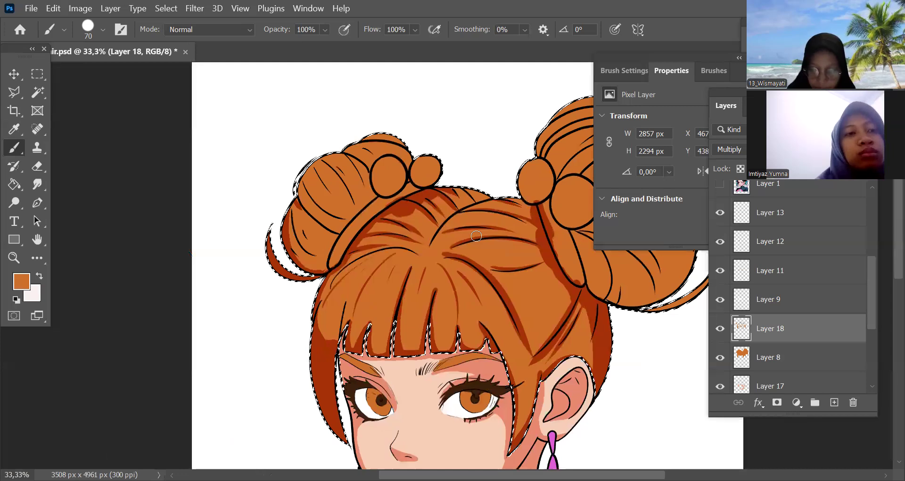
Shade the far bun's lower section and the strand lines of its upper section with the 70 px brush
key("ctrl+plus")
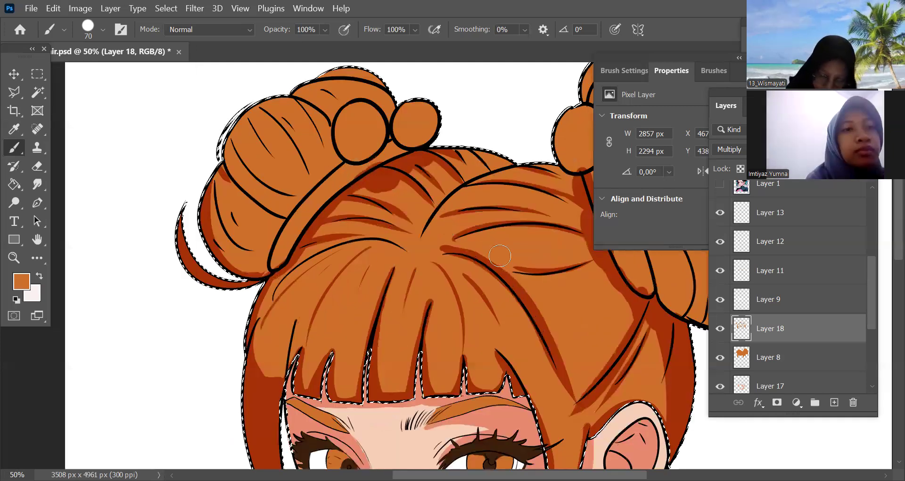
key("ctrl+plus")
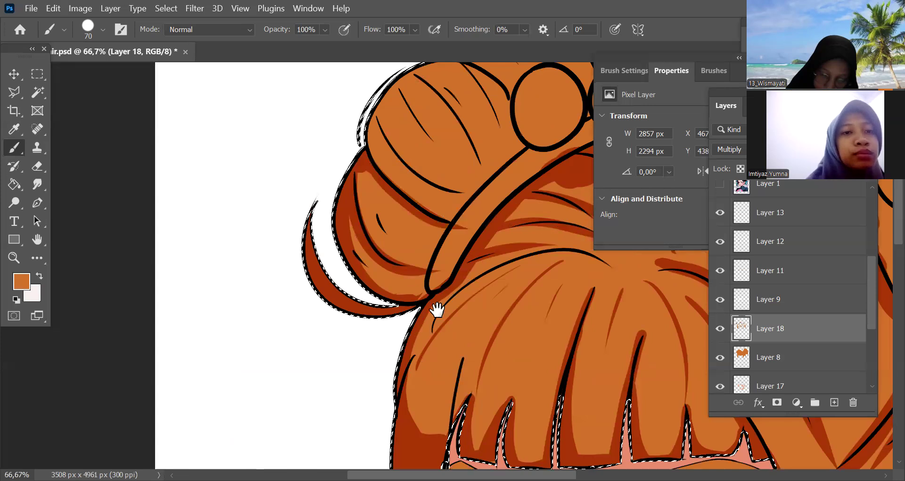
scroll(367, 158, "up", 2)
scroll(367, 158, "right", 2)
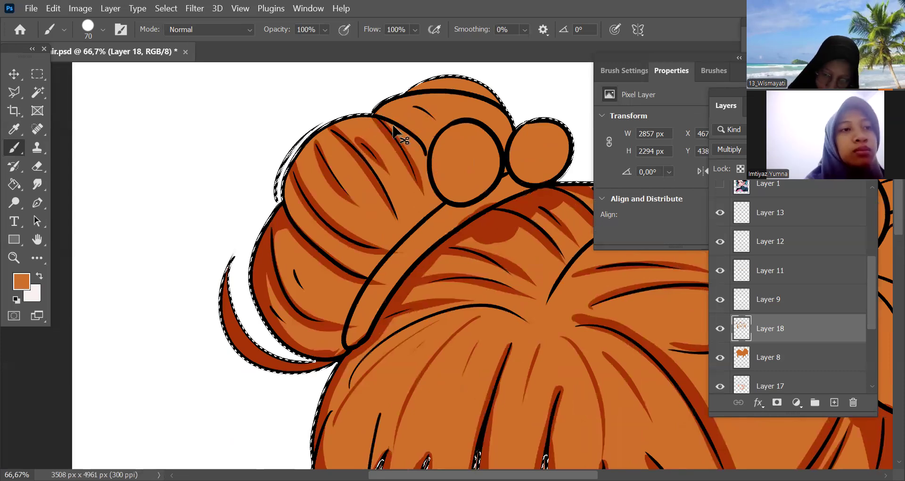
mouse_move(519, 209)
left_mouse_down()
mouse_move(434, 263)
mouse_move(469, 264)
left_mouse_up()
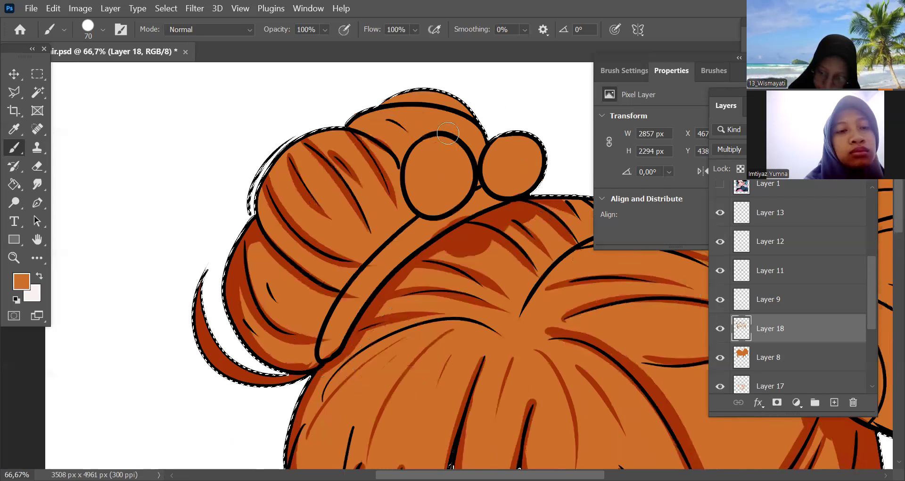
left_click_drag(430, 186, 482, 150)
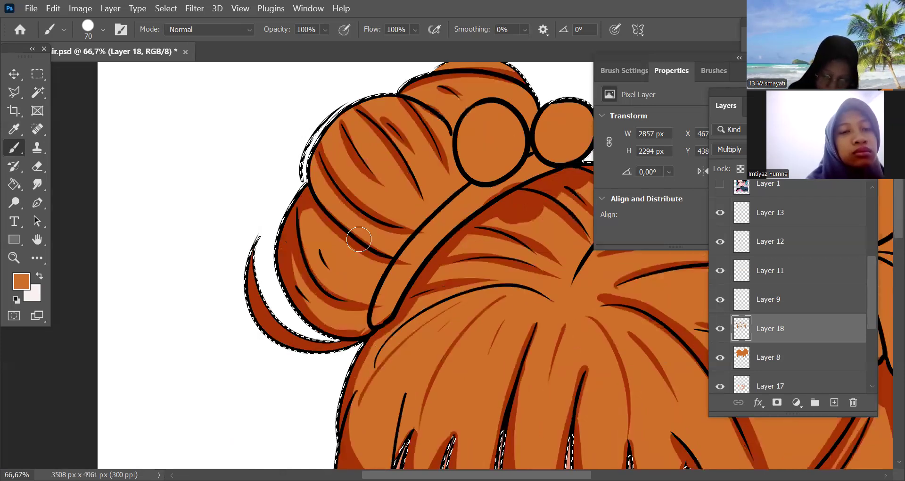
Broaden the shadows along the edges of the far bun's sections with an 80 px brush, undoing the stray stroke
left_click_drag(328, 182, 399, 233)
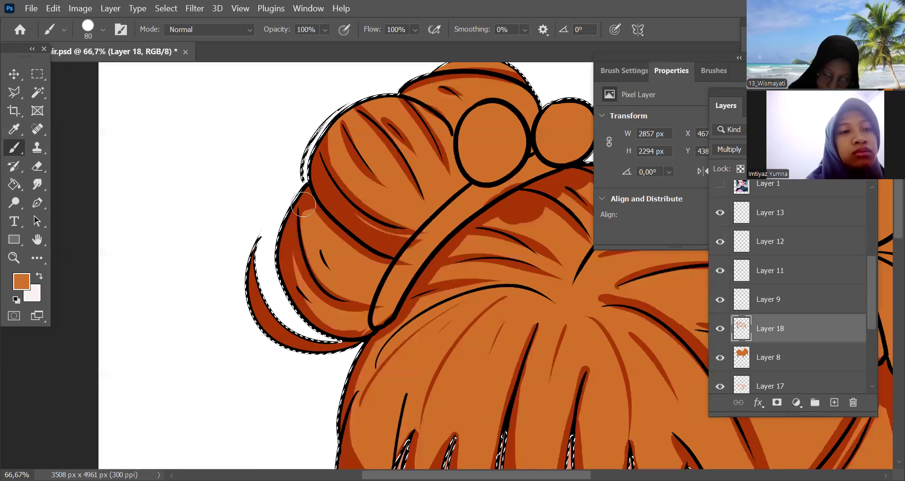
mouse_move(318, 212)
left_mouse_down()
mouse_move(385, 268)
mouse_move(373, 258)
mouse_move(378, 285)
mouse_move(352, 330)
mouse_move(368, 315)
mouse_move(340, 329)
mouse_move(363, 255)
left_mouse_up()
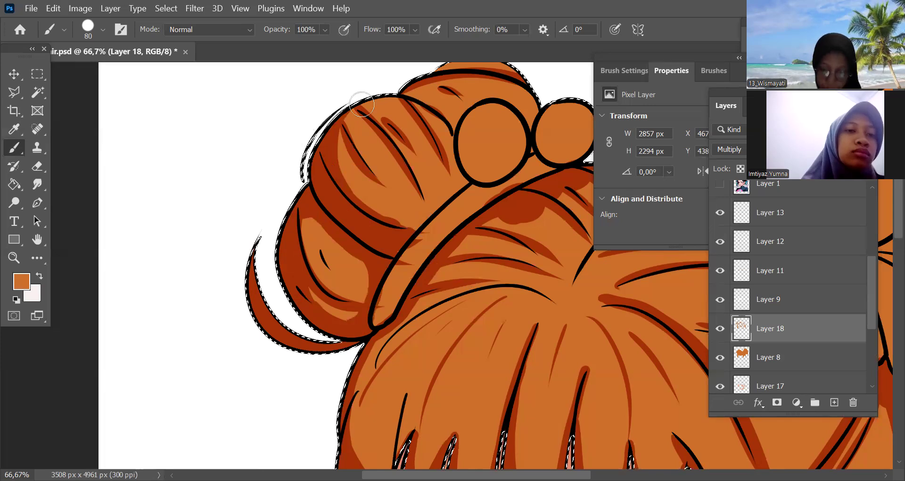
left_click_drag(361, 104, 341, 95)
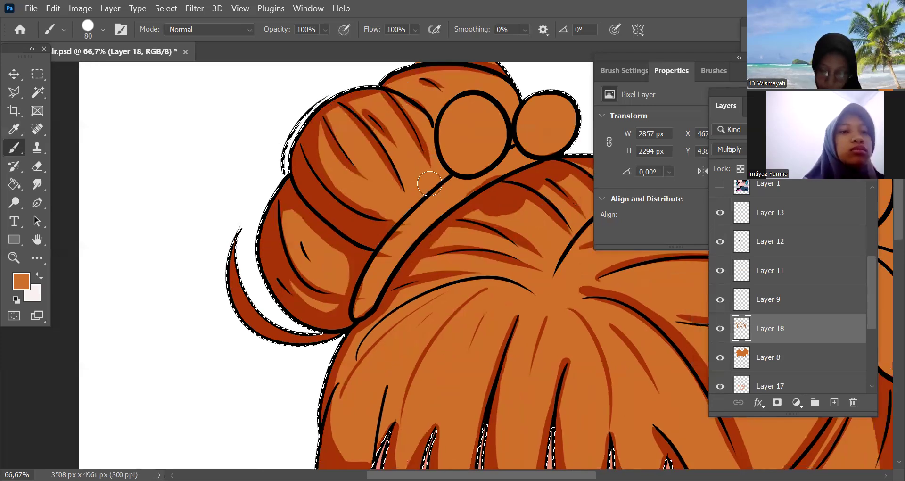
key("ctrl+z")
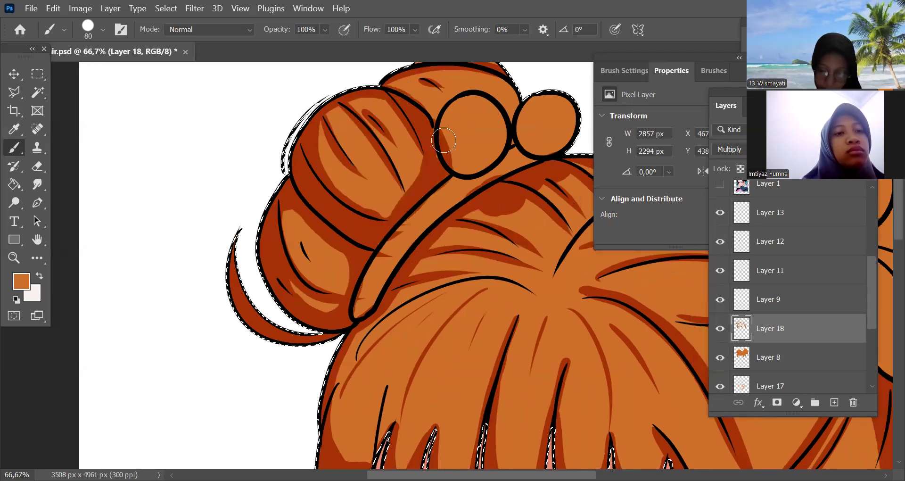
Shade the far bun's top section and the underside of its larger round hair ball, undoing the stray strokes
left_click_drag(459, 277, 415, 319)
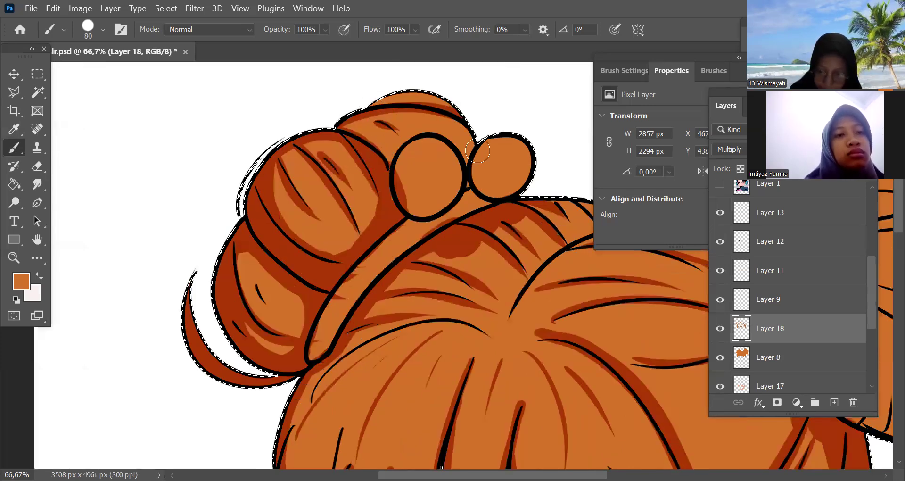
key("ctrl+z")
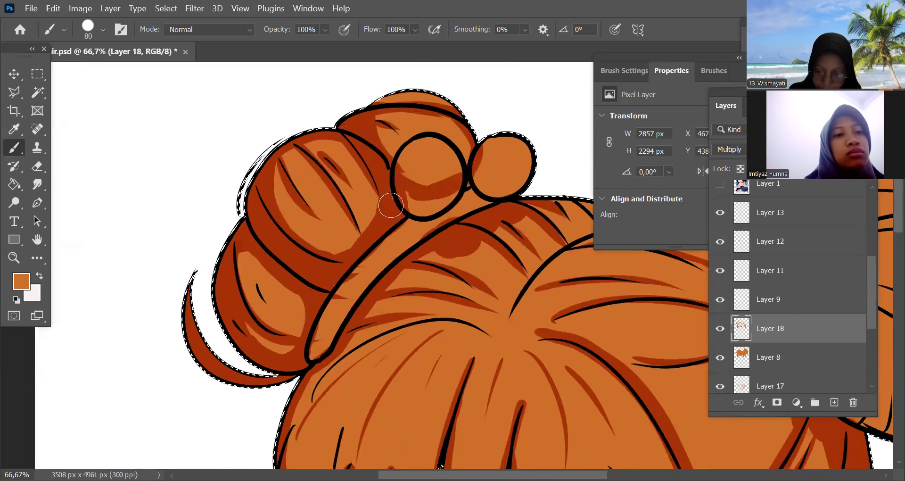
key("ctrl+z")
Shade the near bun's lower outer edge, its lower strands and the underside of its larger hair ball with a 125 px brush
key("ctrl+minus")
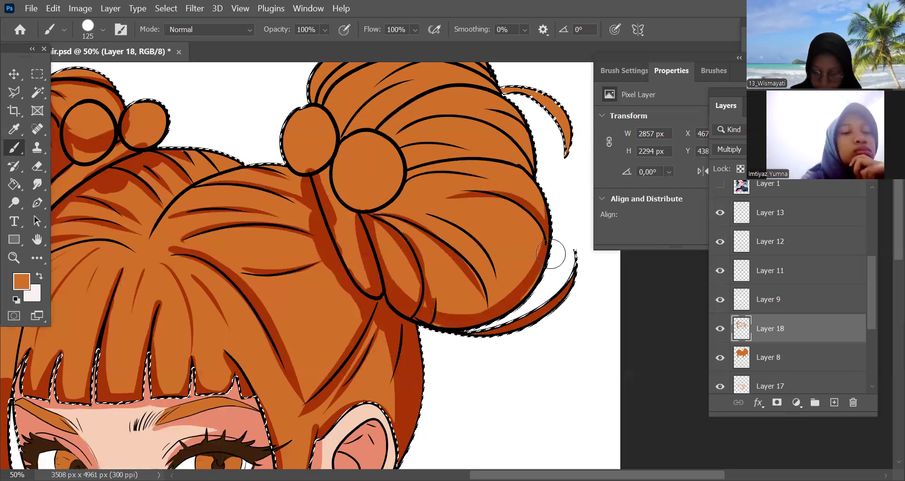
mouse_move(549, 249)
left_mouse_down()
mouse_move(508, 290)
mouse_move(445, 309)
left_mouse_up()
left_click_drag(422, 213, 495, 268)
left_click_drag(438, 190, 516, 204)
mouse_move(384, 200)
left_mouse_down()
mouse_move(378, 192)
mouse_move(370, 203)
left_mouse_up()
mouse_move(516, 261)
left_mouse_down()
mouse_move(516, 281)
mouse_move(511, 313)
left_mouse_up()
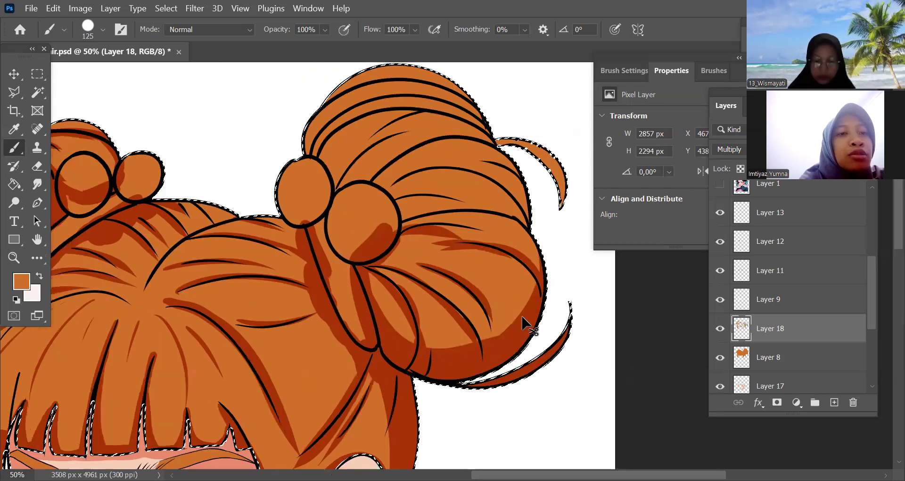
Shade the middle strands of the near bun with an 80 px brush
key("ctrl+minus")
key("ctrl+minus")
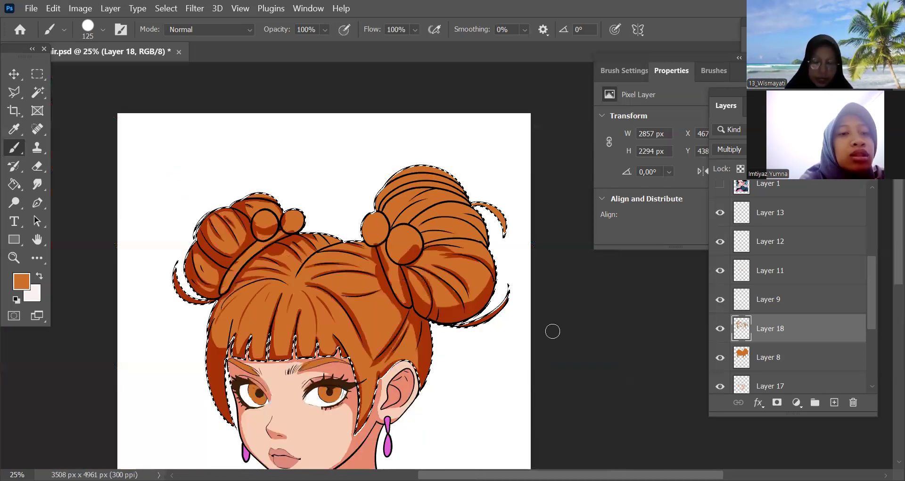
key("ctrl+minus")
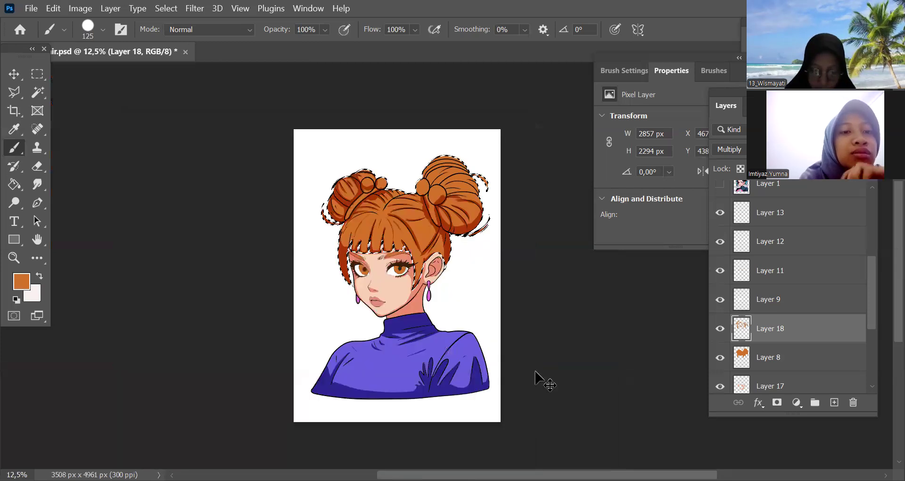
key("ctrl+plus")
key("ctrl+plus")
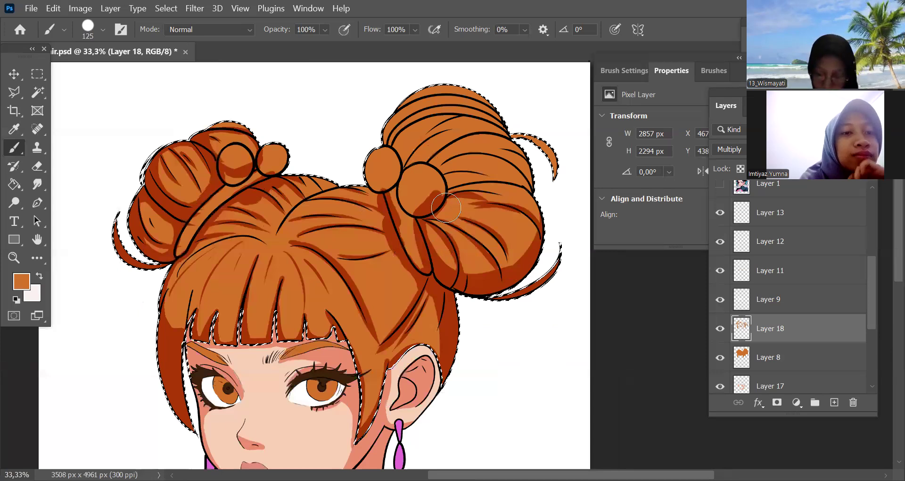
key("ctrl+plus")
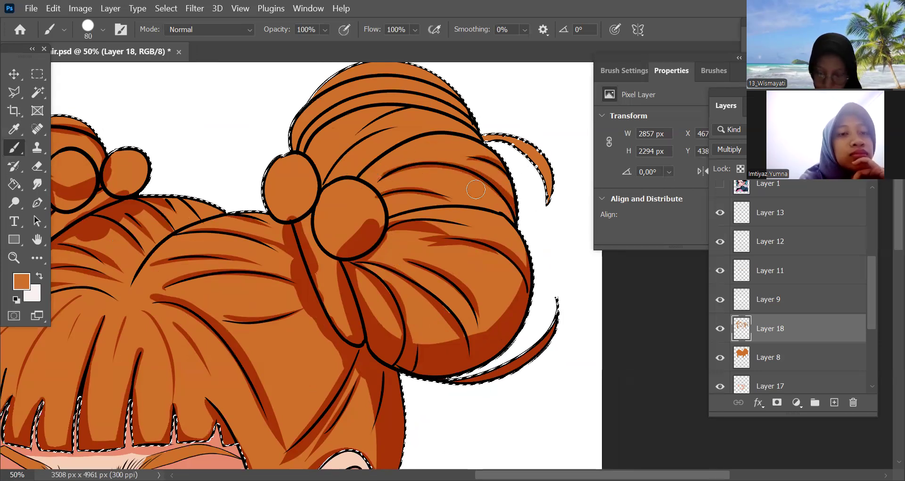
left_click_drag(500, 209, 520, 239)
left_click_drag(390, 173, 387, 168)
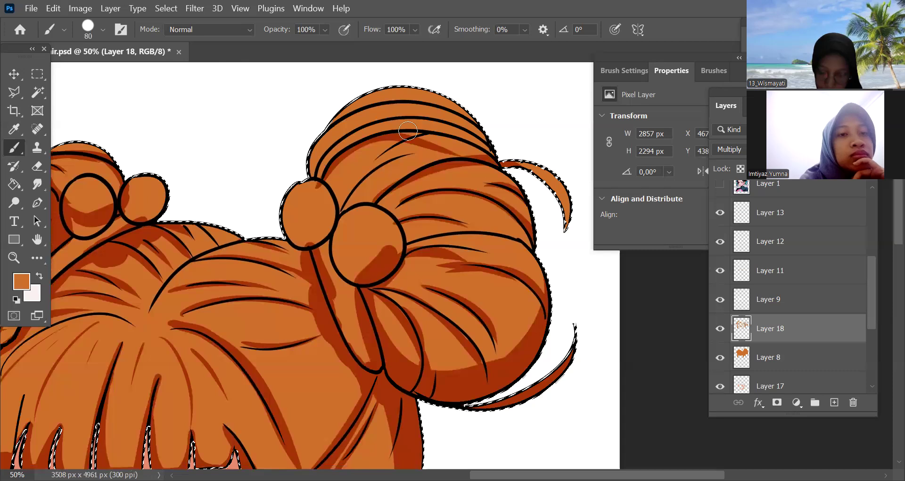
Shade along the top strands of the near bun with the 80 px brush, undoing the misplaced stroke
mouse_move(326, 177)
left_mouse_down()
mouse_move(496, 146)
mouse_move(412, 120)
left_mouse_up()
key("ctrl+z")
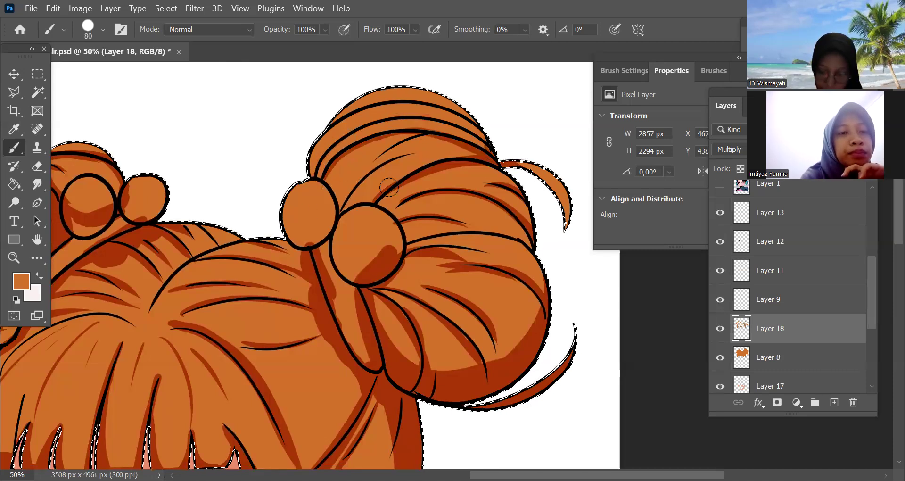
left_click_drag(307, 207, 487, 141)
left_click_drag(315, 155, 477, 124)
left_click_drag(322, 129, 417, 86)
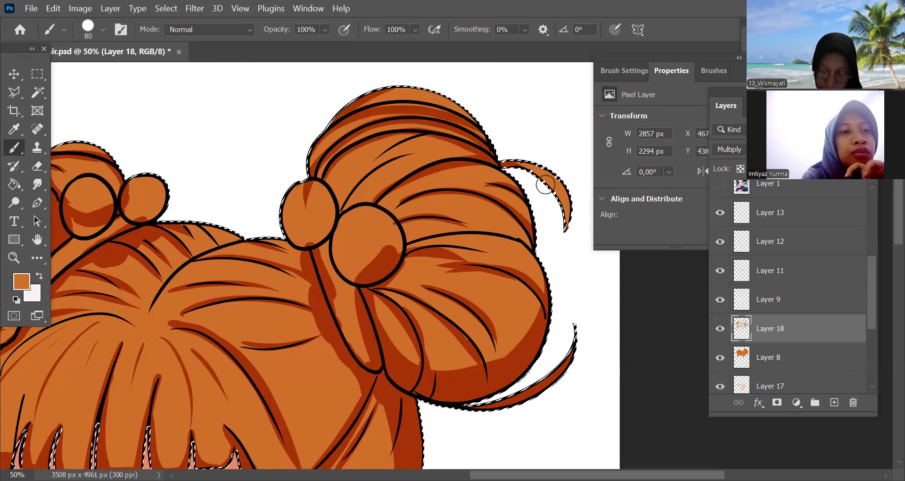
Shade the near bun's two round hair balls with a 150 px brush, undoing the stray strokes
left_click_drag(578, 224, 513, 161)
key("ctrl+z")
key("bracketright")
key("bracketright")
key("bracketright")
key("bracketright")
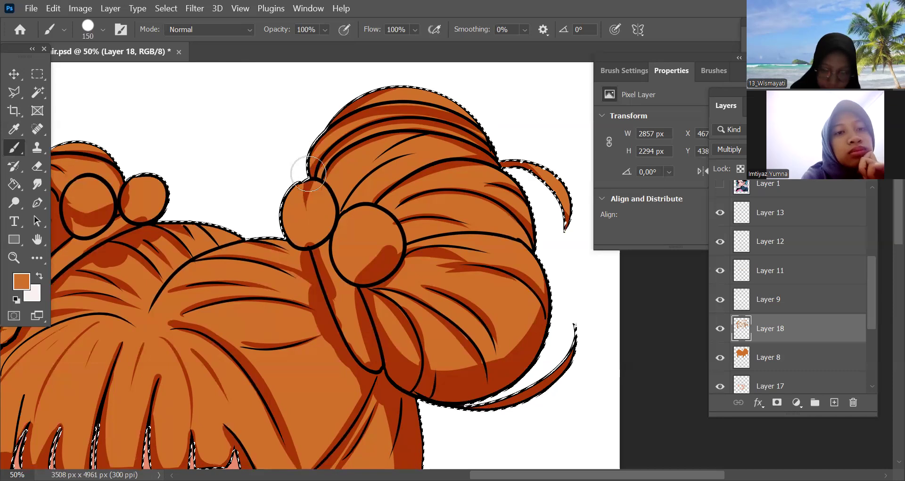
left_click_drag(312, 175, 326, 212)
left_click_drag(316, 133, 315, 176)
left_click(338, 217)
mouse_move(330, 206)
left_mouse_down()
mouse_move(349, 183)
mouse_move(348, 208)
mouse_move(331, 141)
mouse_move(317, 160)
mouse_move(342, 167)
mouse_move(322, 163)
mouse_move(354, 202)
mouse_move(394, 225)
left_mouse_up()
mouse_move(399, 262)
left_mouse_down()
mouse_move(507, 227)
mouse_move(417, 187)
mouse_move(340, 190)
mouse_move(381, 226)
mouse_move(376, 248)
mouse_move(393, 240)
left_mouse_up()
key("ctrl+z")
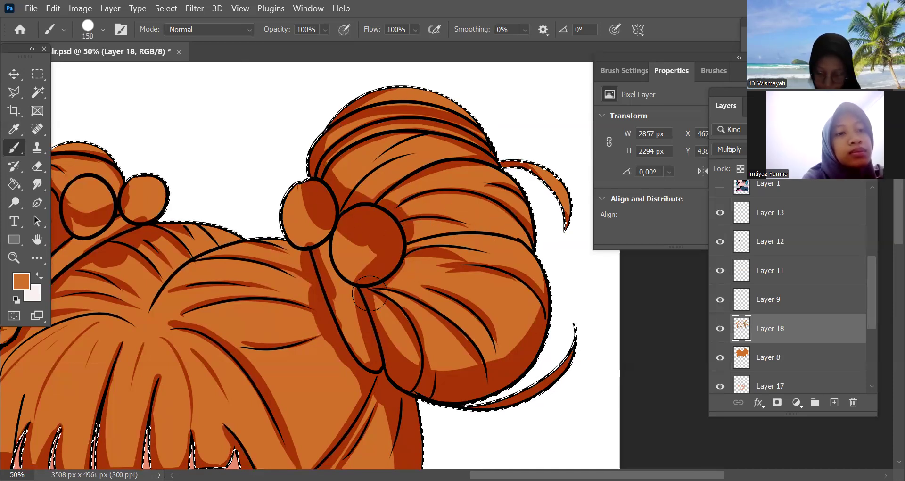
Shade the near bun's strands beside the larger hair ball and its lower inner strands with the 150 px brush
mouse_move(409, 252)
left_mouse_down()
mouse_move(478, 264)
mouse_move(440, 243)
left_mouse_up()
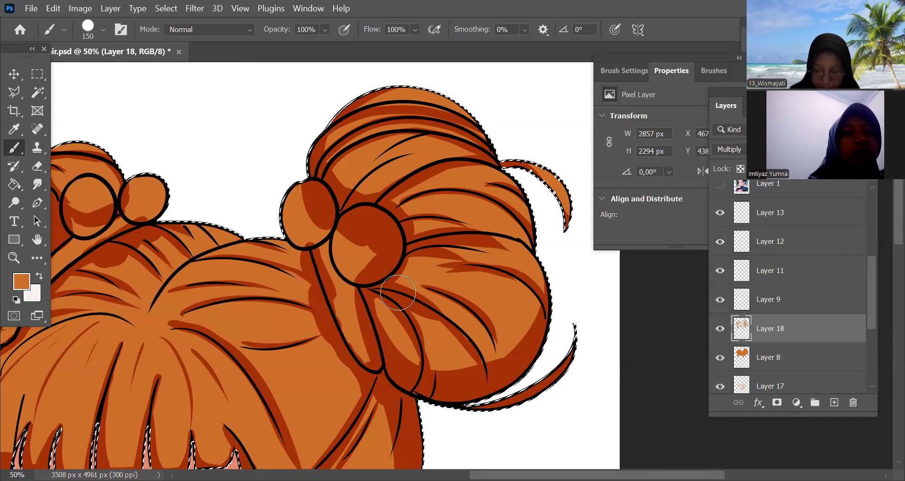
key("ctrl+minus")
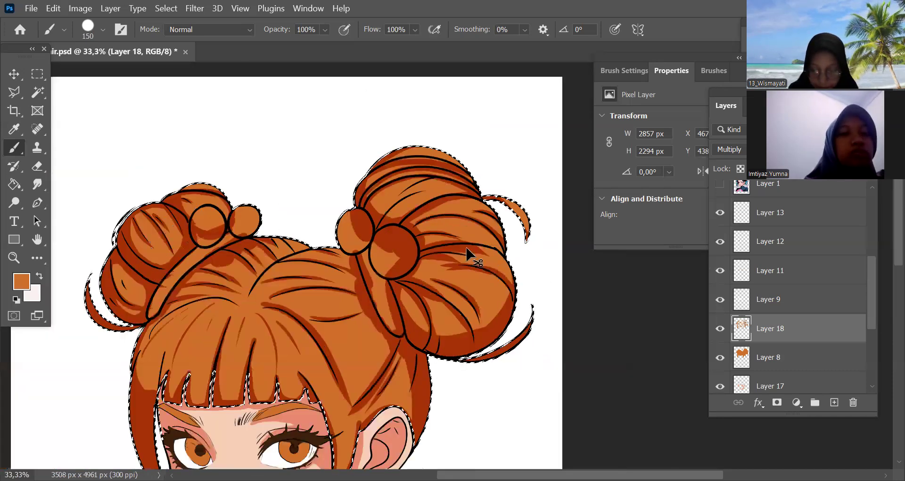
scroll(442, 263, "up", 1)
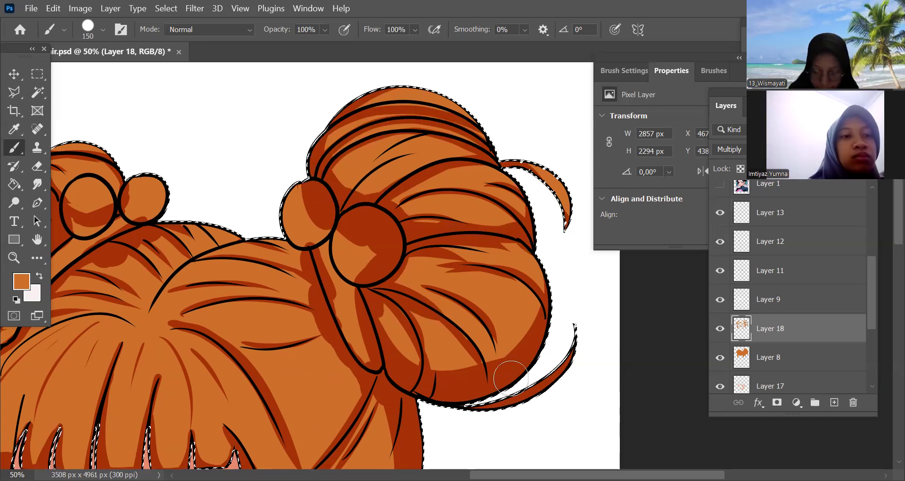
left_click_drag(393, 313, 442, 368)
left_click_drag(423, 320, 458, 373)
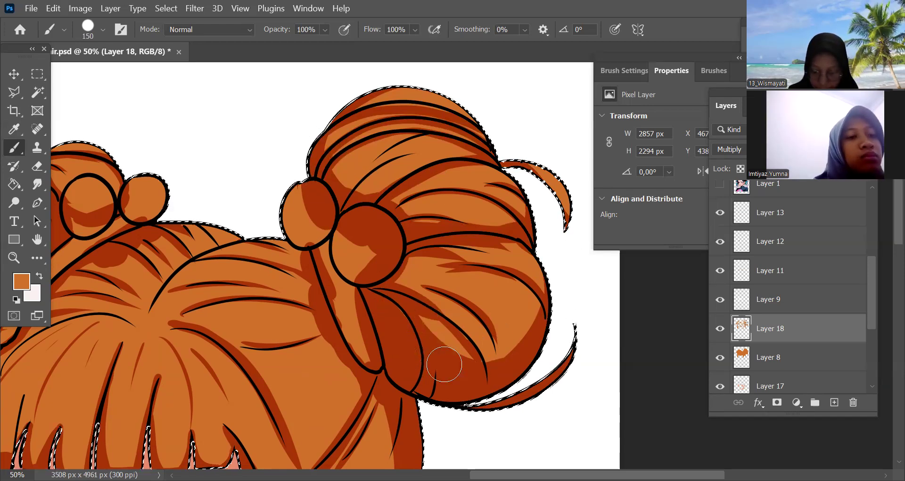
Create a new layer above the hair shading layer and sample the earring's pink as the foreground colour
key("ctrl+minus")
key("ctrl+minus")
key("ctrl+minus")
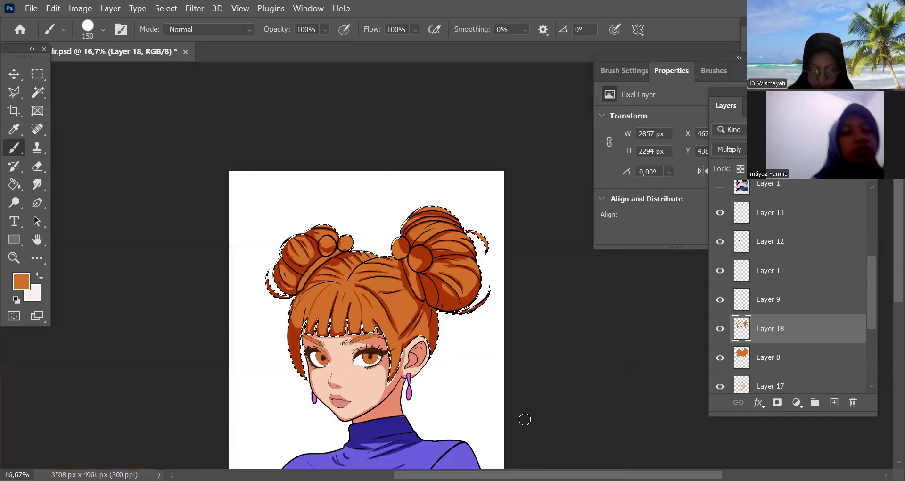
left_click_drag(541, 443, 579, 367)
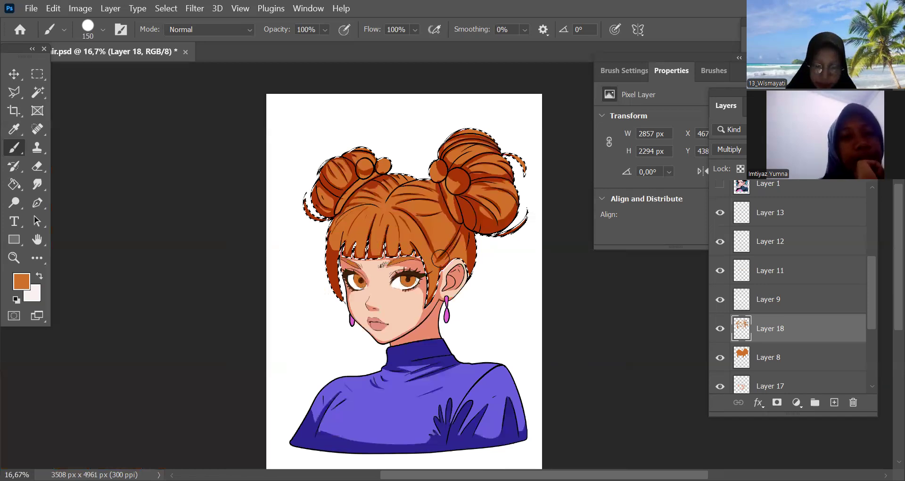
scroll(440, 257, "up", 1)
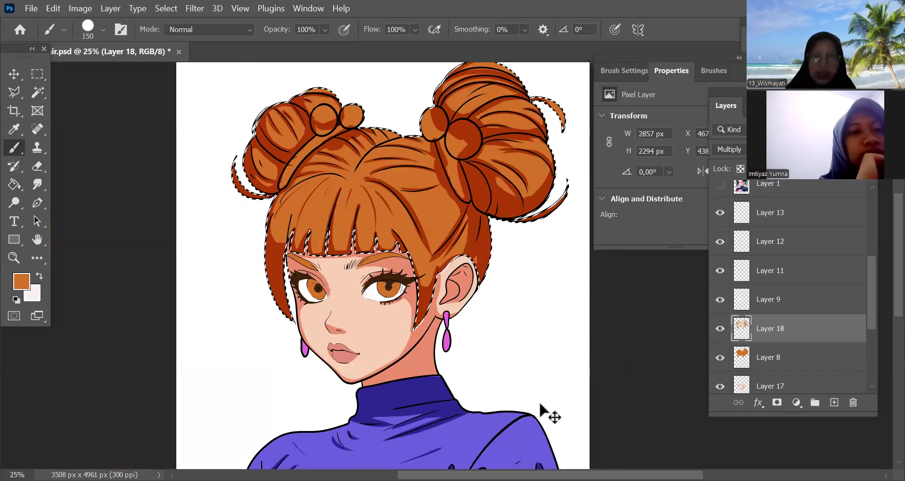
key("ctrl+minus")
key("ctrl+minus")
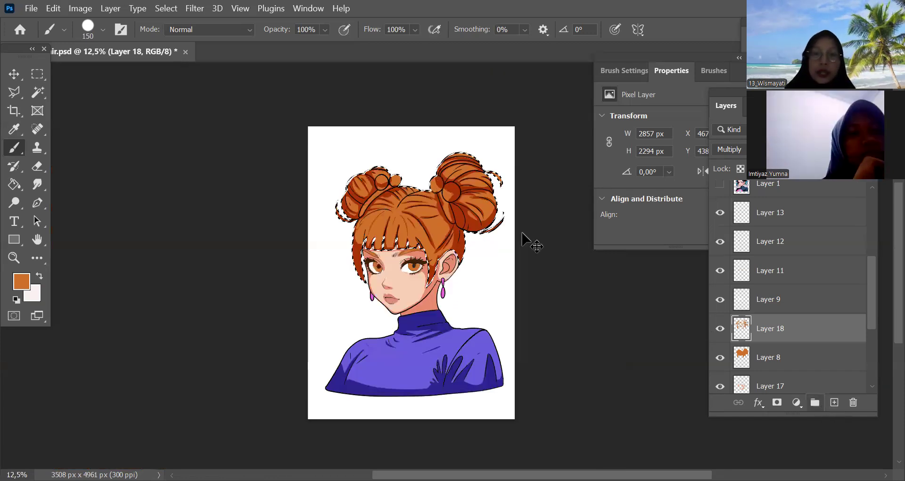
key("ctrl+shift+alt+n")
scroll(444, 226, "up", 1)
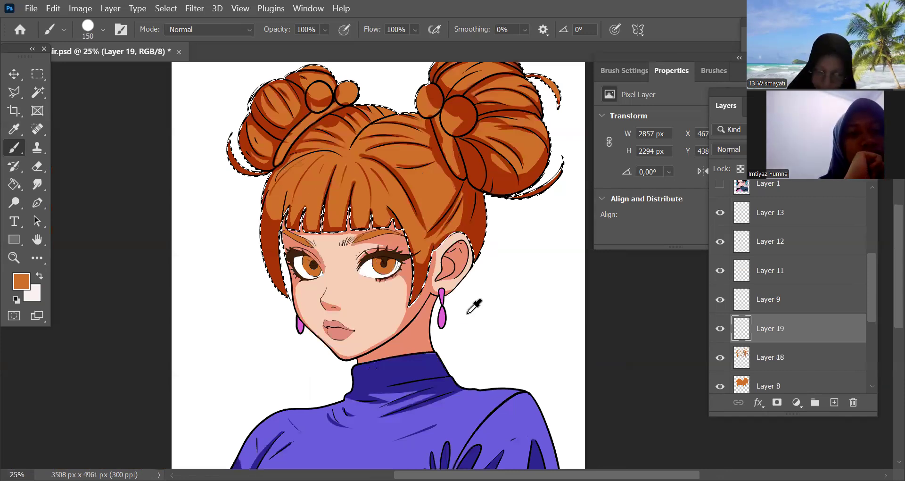
key("i")
left_click(442, 321)
Paint the far bun's hair band pink on the new layer with a 60 px brush
scroll(442, 357, "up", 1)
left_click_drag(441, 356, 483, 395)
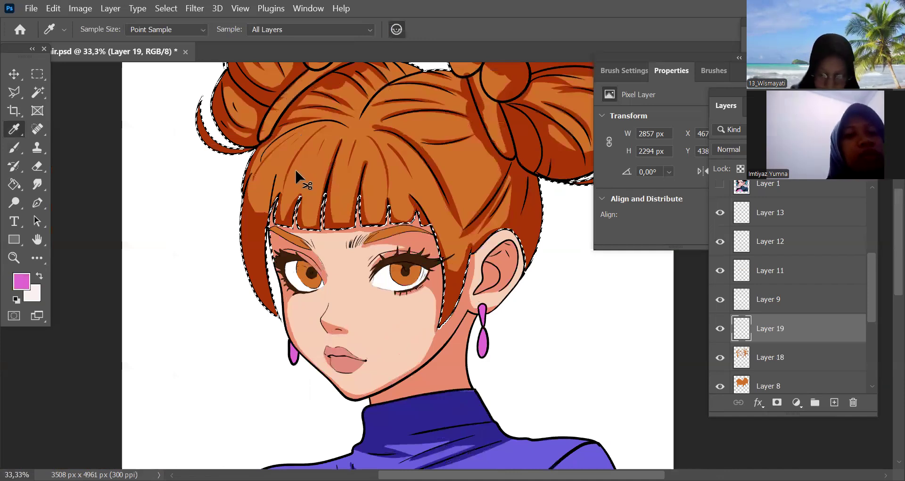
key("ctrl+plus")
key("ctrl+plus")
left_click_drag(262, 131, 326, 251)
key("b")
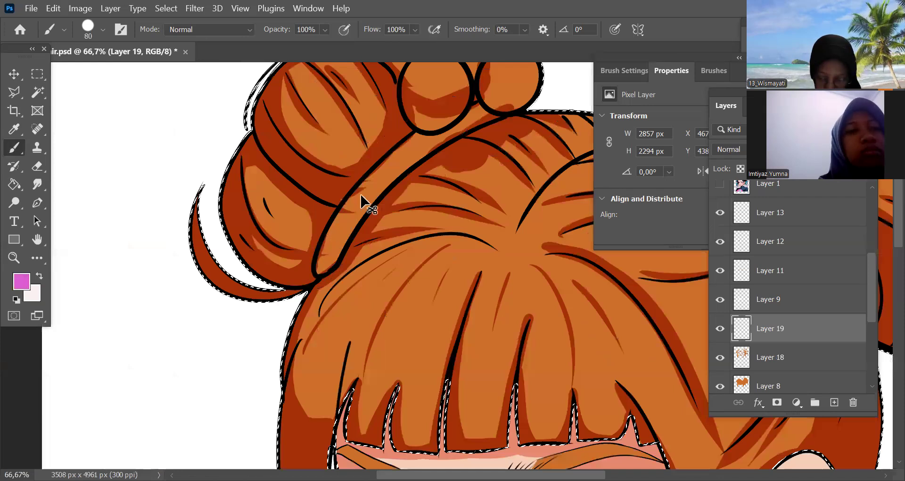
key("bracketleft")
key("bracketleft")
left_click_drag(363, 192, 326, 254)
key("ctrl+plus")
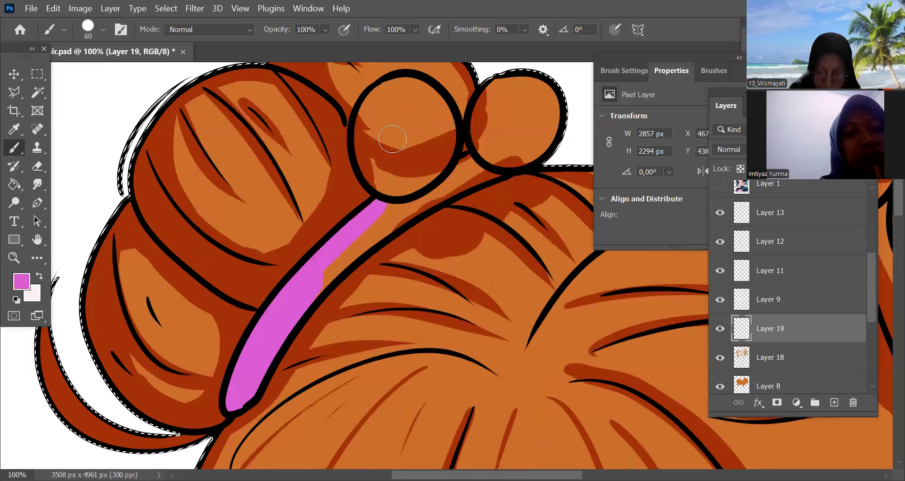
Fill the far bun's two hair-tie balls and the rest of its band with pink
mouse_move(383, 98)
left_mouse_down()
mouse_move(418, 109)
mouse_move(425, 94)
mouse_move(423, 176)
mouse_move(384, 190)
mouse_move(415, 191)
left_mouse_up()
left_click_drag(424, 124, 412, 208)
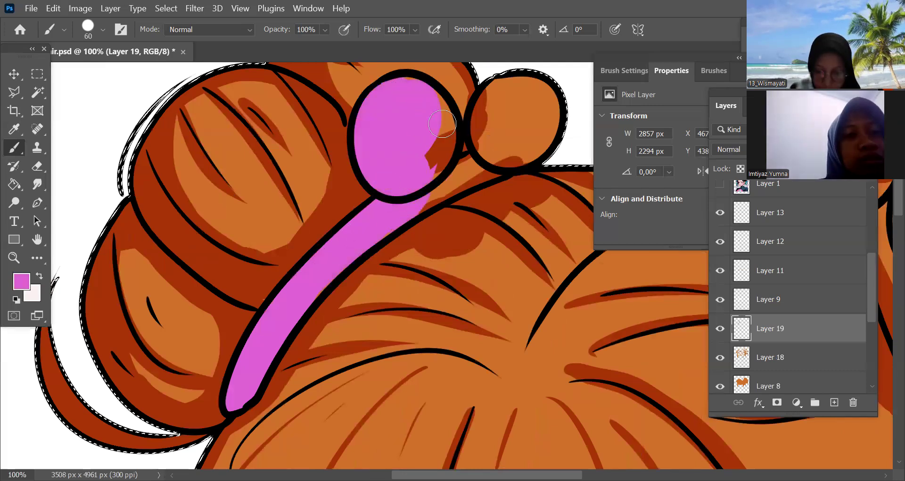
mouse_move(444, 111)
left_mouse_down()
mouse_move(433, 182)
mouse_move(498, 156)
left_mouse_up()
left_click_drag(512, 191, 431, 220)
left_click_drag(419, 184, 422, 129)
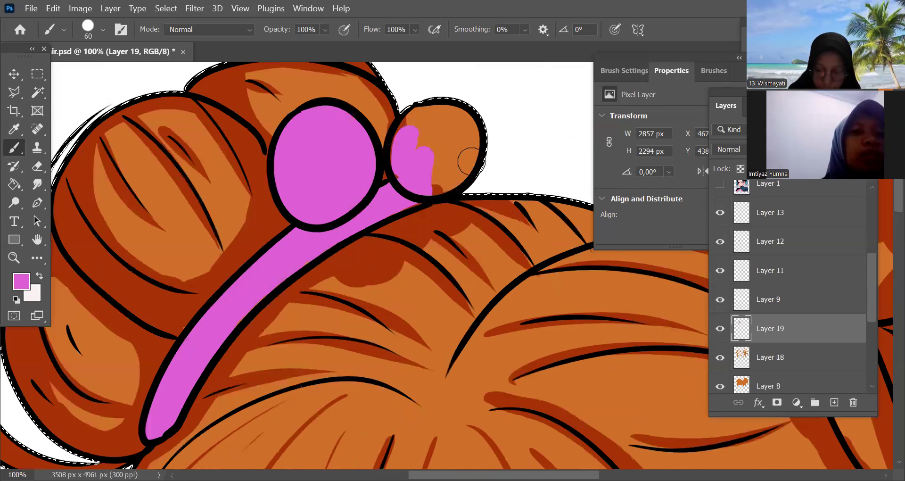
key("ctrl+minus")
key("ctrl+minus")
key("ctrl+minus")
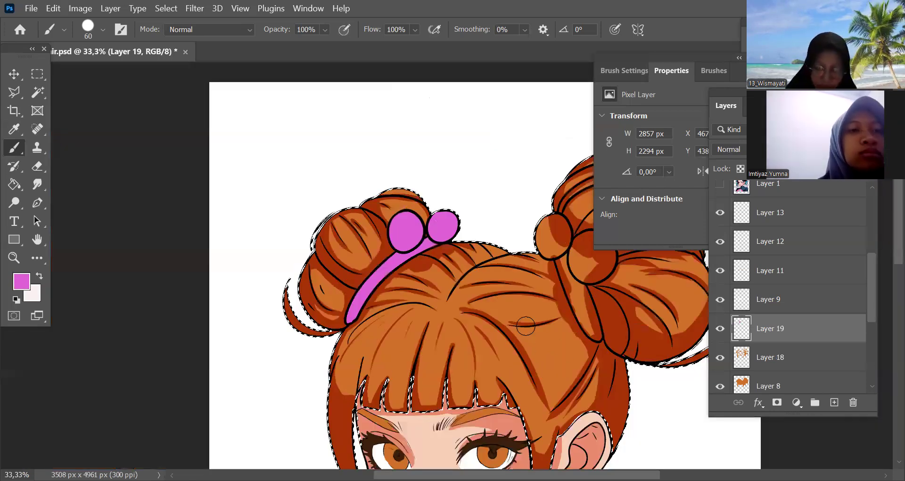
Fill the near bun's two hair-tie balls with pink, using a 60 px brush and a 70 px brush for the larger ball
key("ctrl+plus")
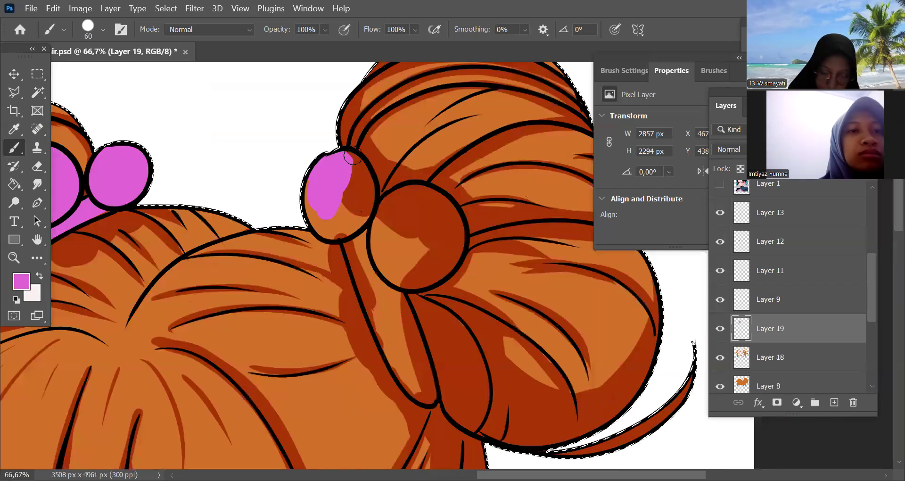
left_click_drag(345, 193, 314, 177)
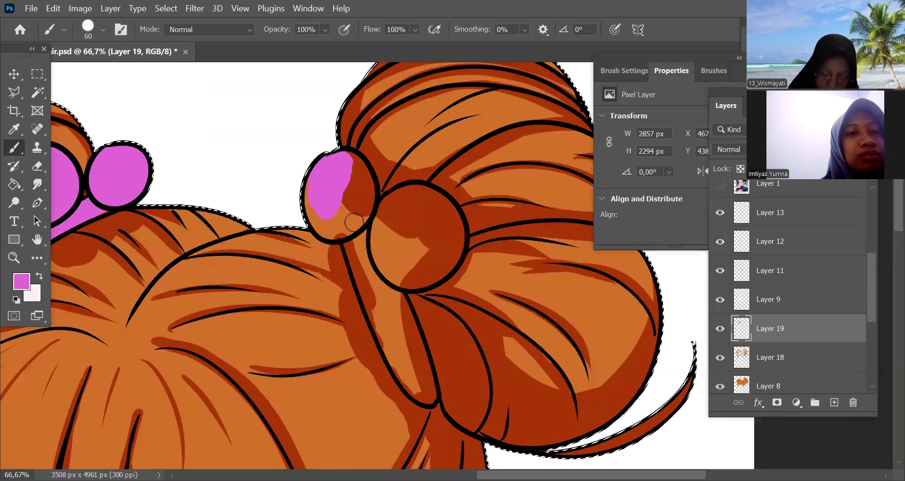
left_click_drag(365, 214, 330, 173)
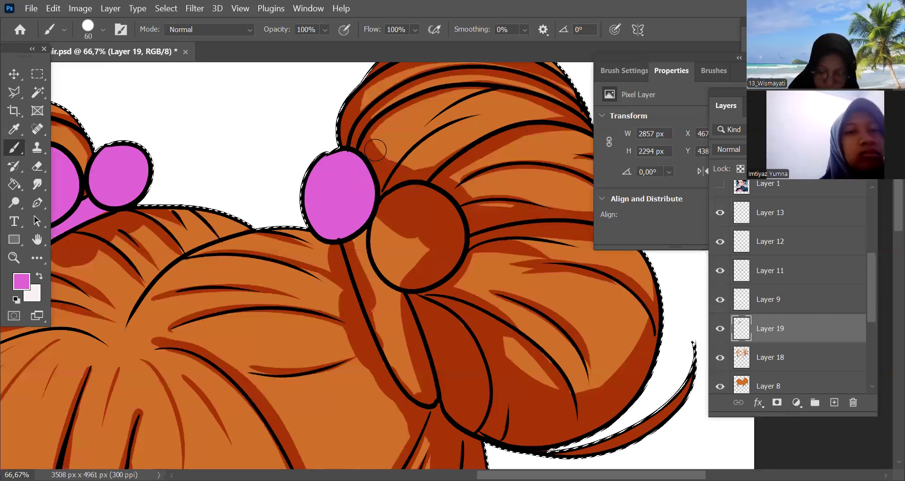
left_click_drag(408, 157, 372, 105)
left_click_drag(367, 154, 394, 170)
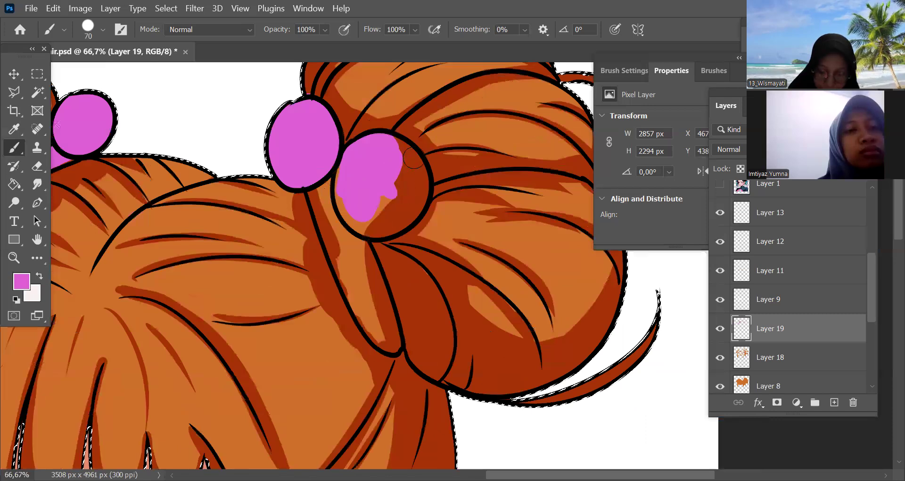
mouse_move(395, 204)
left_mouse_down()
mouse_move(360, 218)
mouse_move(418, 187)
left_mouse_up()
left_click_drag(360, 215, 414, 202)
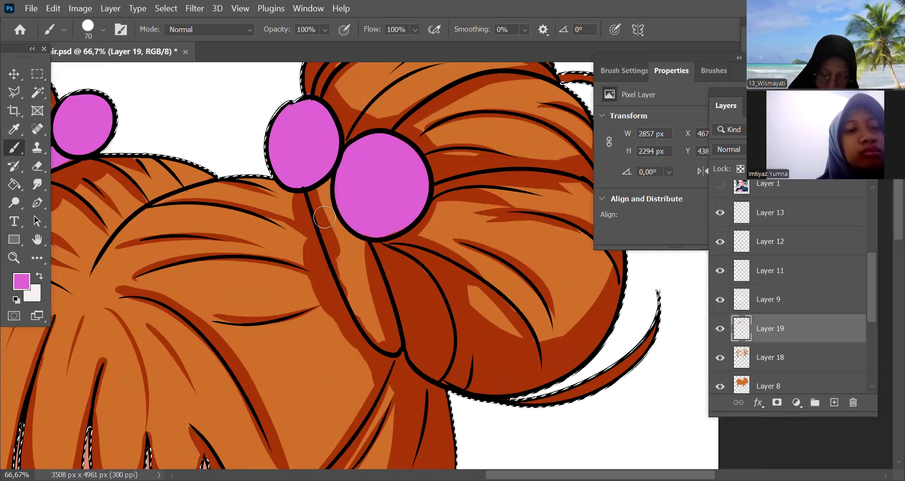
Paint the near bun's hair band pink, finishing its edge and lower tip with a 50 px brush
left_click_drag(312, 191, 347, 267)
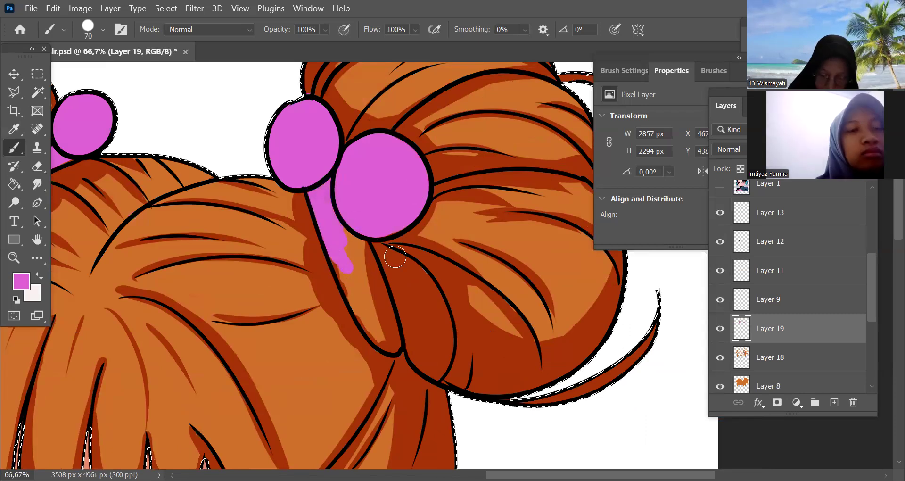
left_click_drag(350, 234, 363, 303)
scroll(355, 247, "up", 1)
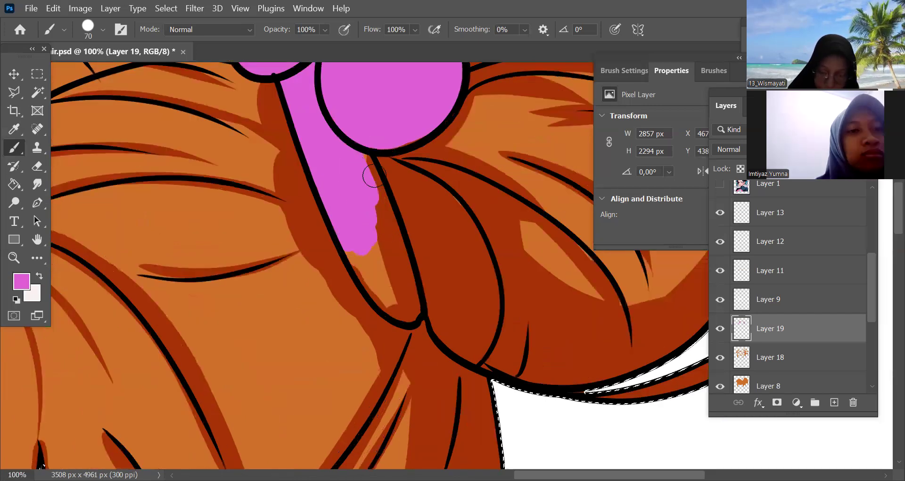
key("bracketleft")
key("bracketleft")
mouse_move(376, 291)
left_mouse_down()
mouse_move(377, 277)
mouse_move(396, 277)
mouse_move(386, 208)
left_mouse_up()
left_click_drag(404, 302, 411, 312)
key("ctrl+minus")
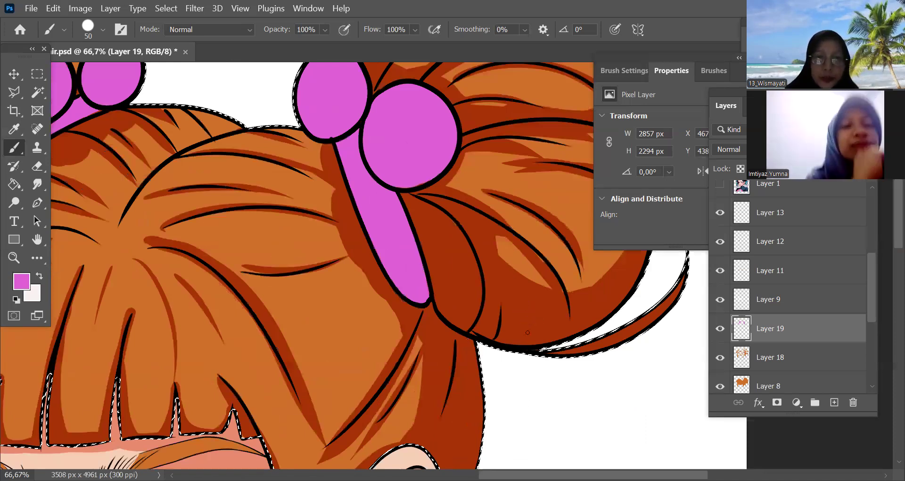
Load the pink hair-tie layer as a selection and add a new Multiply layer above it for the shading
key("ctrl+minus")
key("ctrl+minus")
key("ctrl+minus")
key("ctrl+minus")
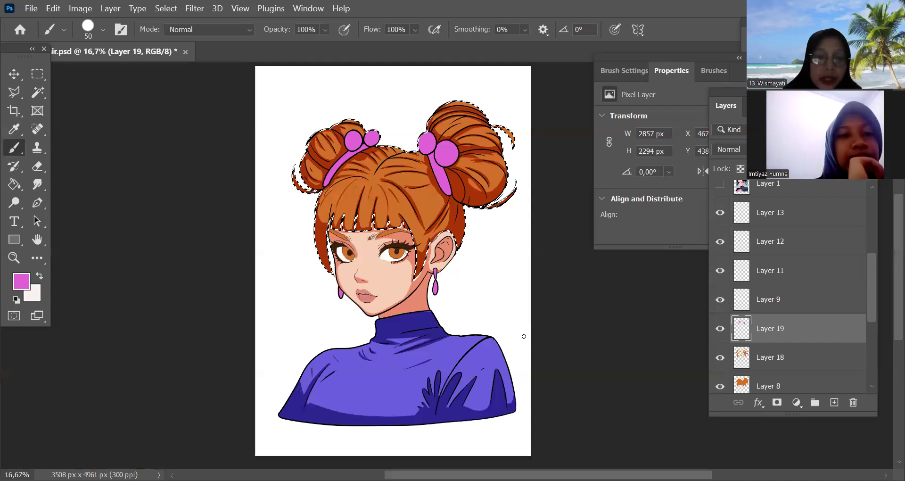
left_click(741, 328, "ctrl")
left_click(831, 399)
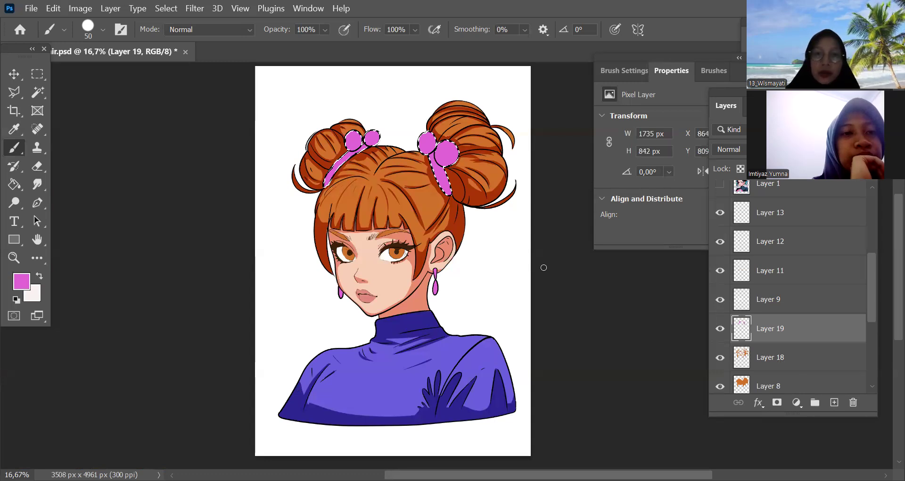
key("ctrl+plus")
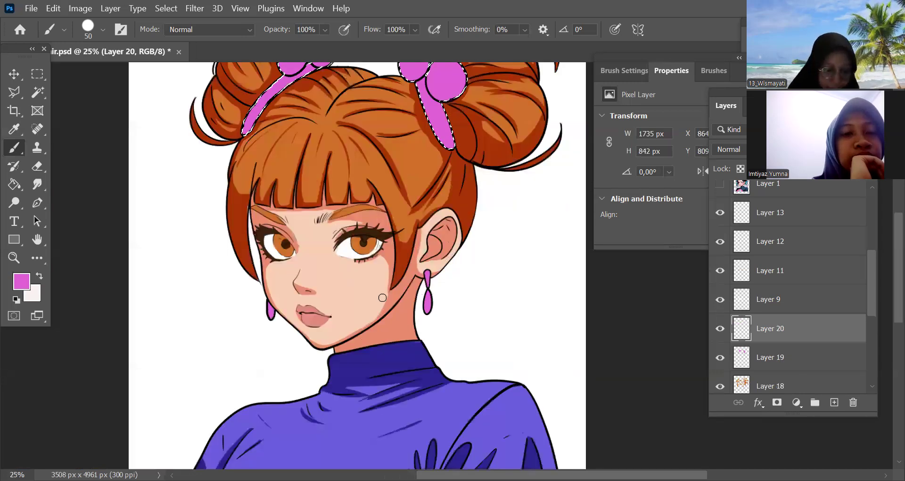
key("ctrl+plus")
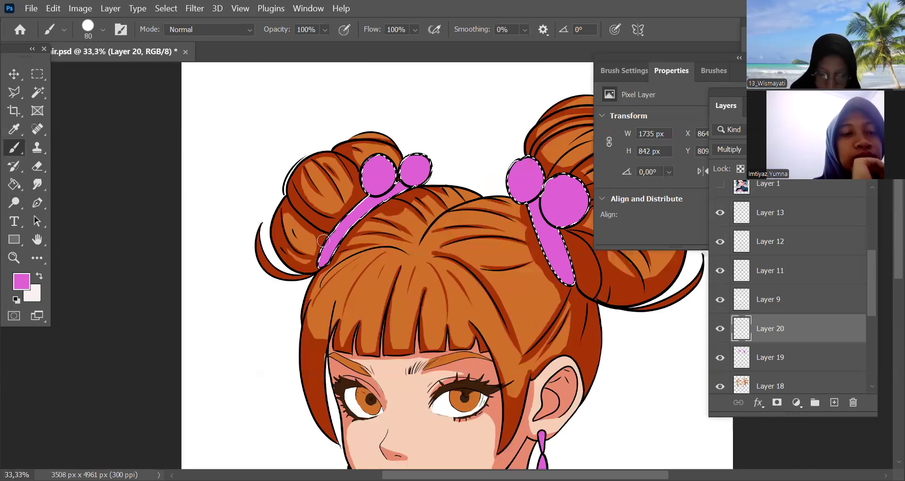
Shade the far bun's hair band and the undersides of its two balls with an 80 px brush, undoing the misplaced stroke
left_click_drag(323, 261, 394, 184)
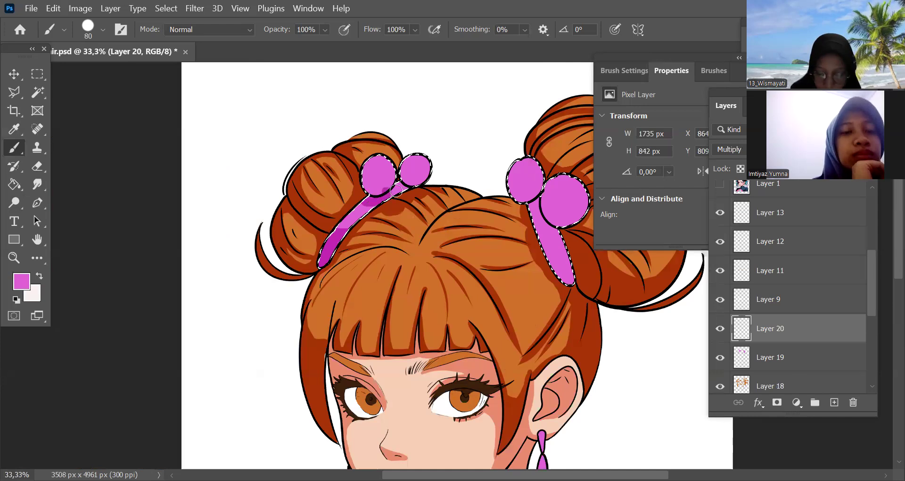
key("ctrl+z")
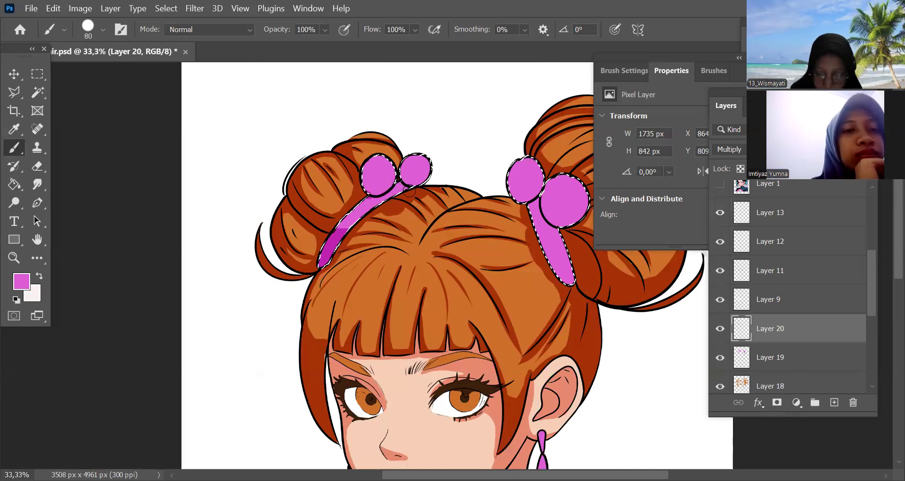
mouse_move(397, 185)
left_mouse_down()
mouse_move(357, 180)
mouse_move(378, 191)
mouse_move(392, 179)
mouse_move(378, 194)
left_mouse_up()
mouse_move(439, 174)
left_mouse_down()
mouse_move(402, 180)
mouse_move(431, 181)
left_mouse_up()
left_click_drag(430, 309, 402, 309)
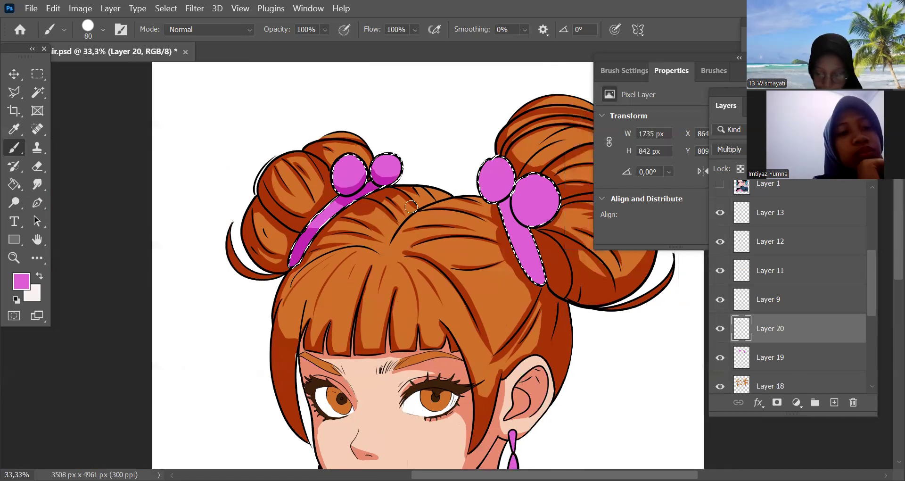
Shade the near bun's hair-tie balls and both ends of its band with the 80 px brush, undoing the stray stroke
scroll(406, 197, "right", 5)
mouse_move(424, 244)
left_mouse_down()
mouse_move(413, 228)
mouse_move(439, 227)
mouse_move(408, 204)
mouse_move(458, 222)
left_mouse_up()
key("ctrl+z")
mouse_move(423, 196)
left_mouse_down()
mouse_move(431, 214)
mouse_move(469, 198)
left_mouse_up()
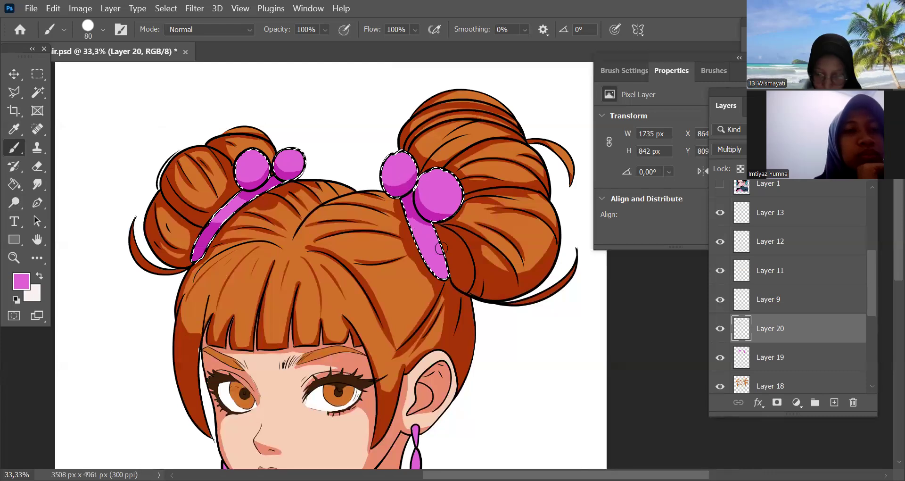
left_click_drag(444, 266, 431, 260)
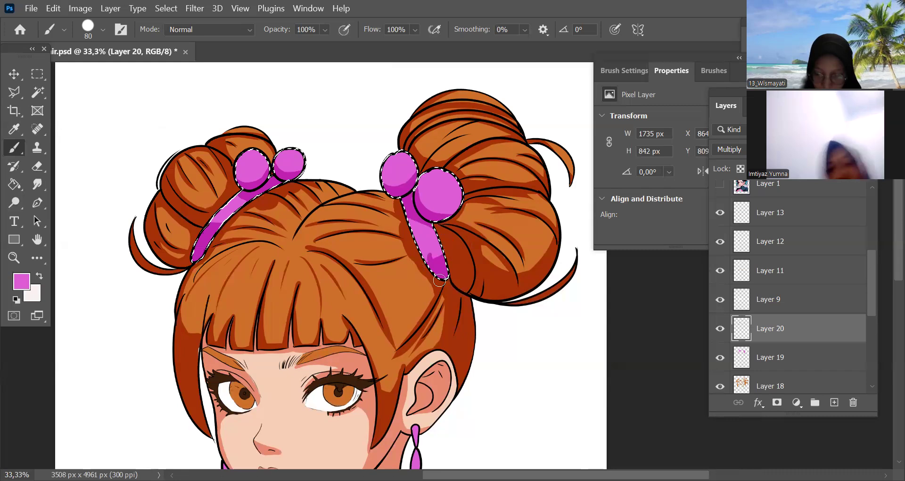
scroll(485, 295, "down", 1)
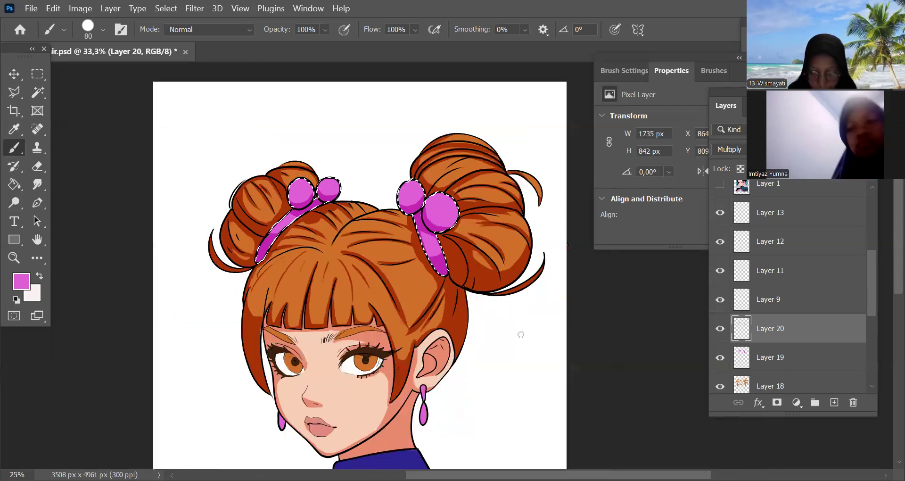
Clear the hair-tie selection, load the sweater's base layer as a selection and add a new Multiply layer above it
scroll(524, 349, "down", 2)
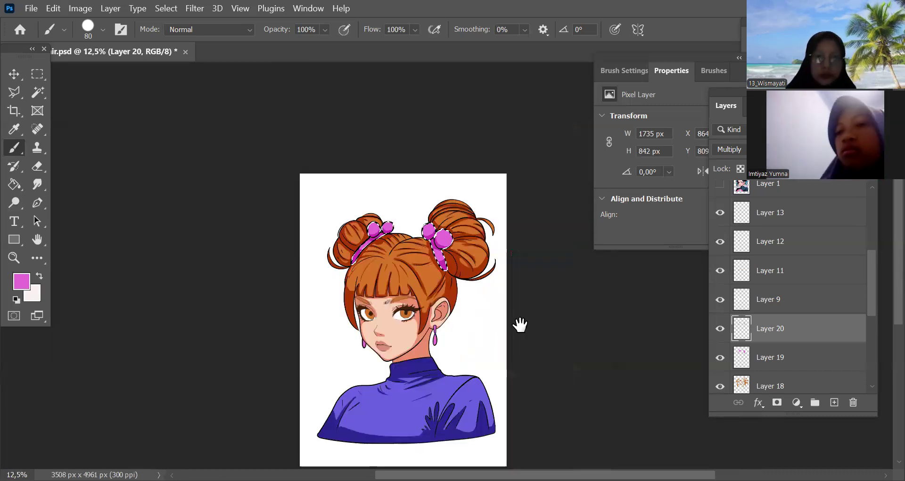
scroll(522, 321, "up", 1)
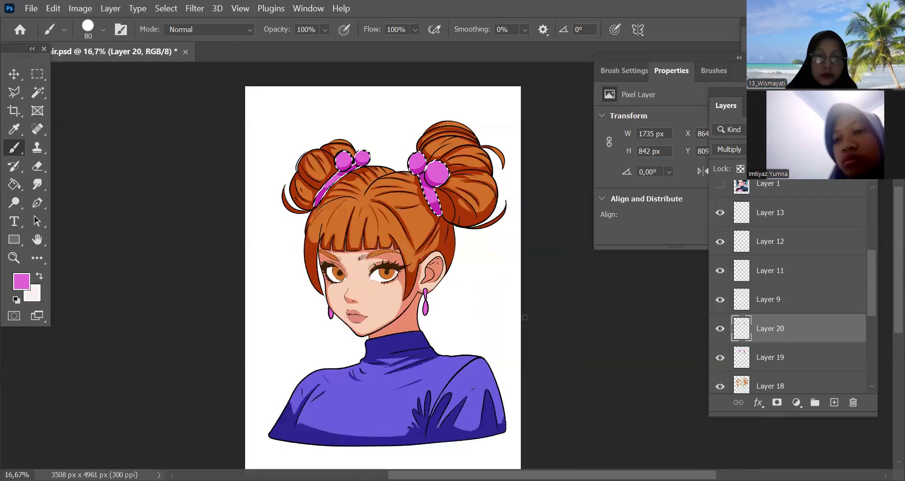
scroll(523, 318, "up", 1)
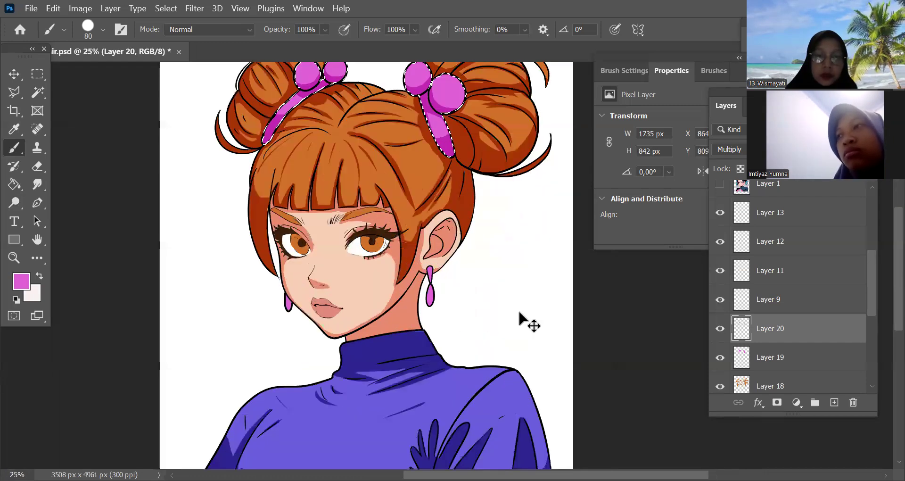
scroll(519, 325, "down", 1)
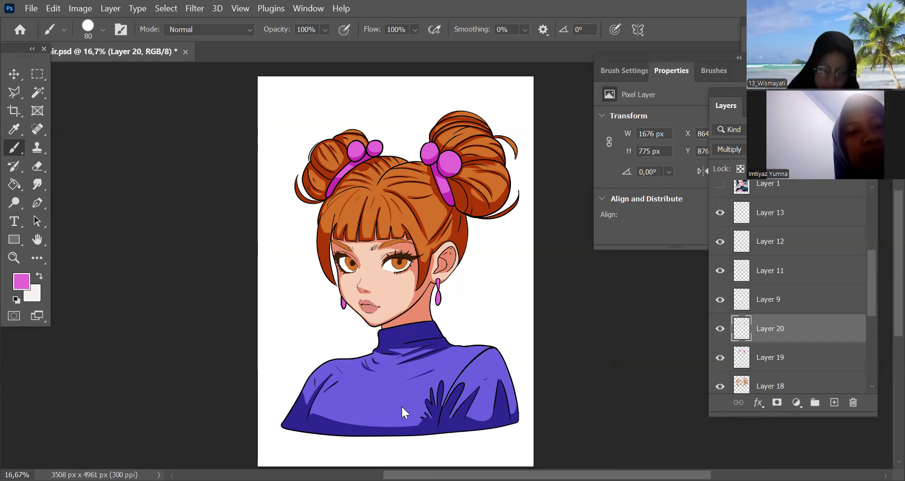
left_click(14, 74)
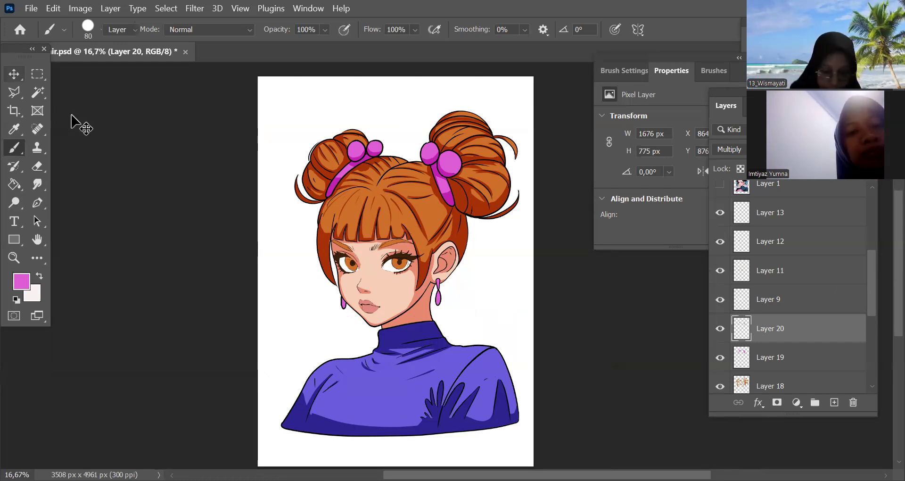
left_click(504, 415)
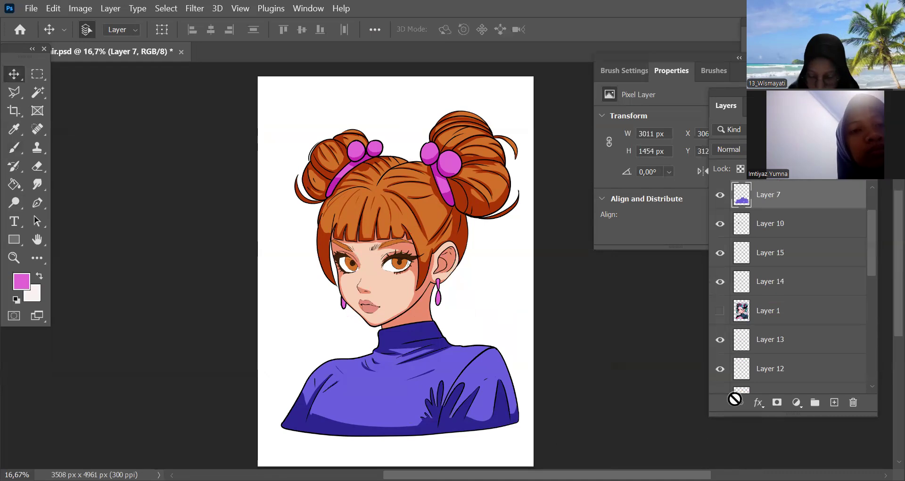
left_click(742, 201, "ctrl")
left_click(833, 402)
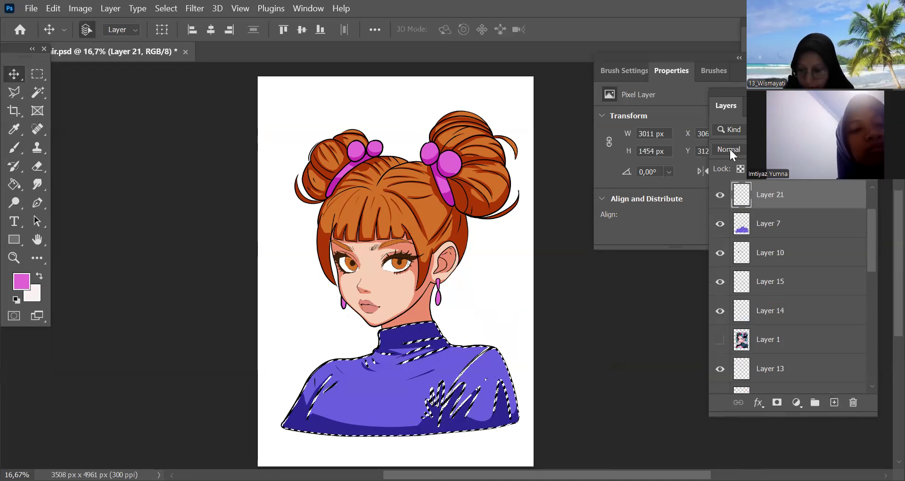
left_click(729, 148)
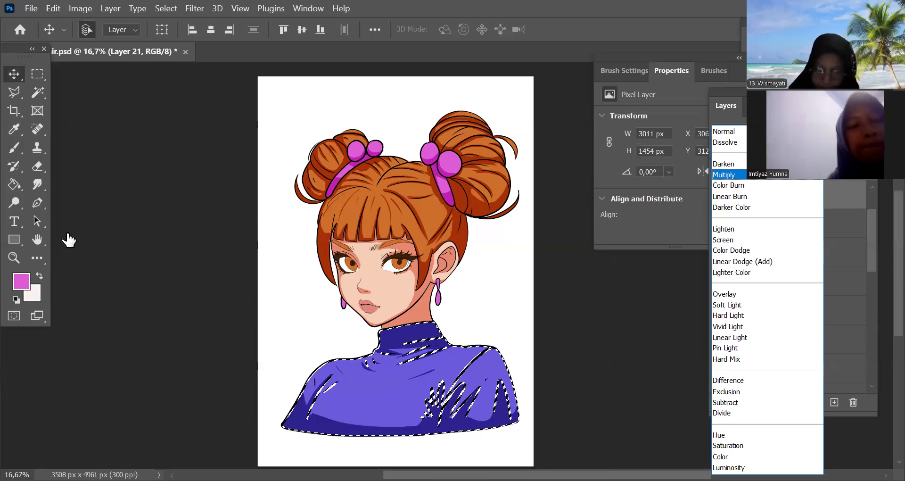
Sample the sweater's purple and set up a soft brush at 800 px with 43% opacity
left_click(391, 382, "alt")
key("]")
key("]")
key("]")
key("]")
key("]")
key("]")
key("]")
key("]")
key("]")
key("]")
key("]")
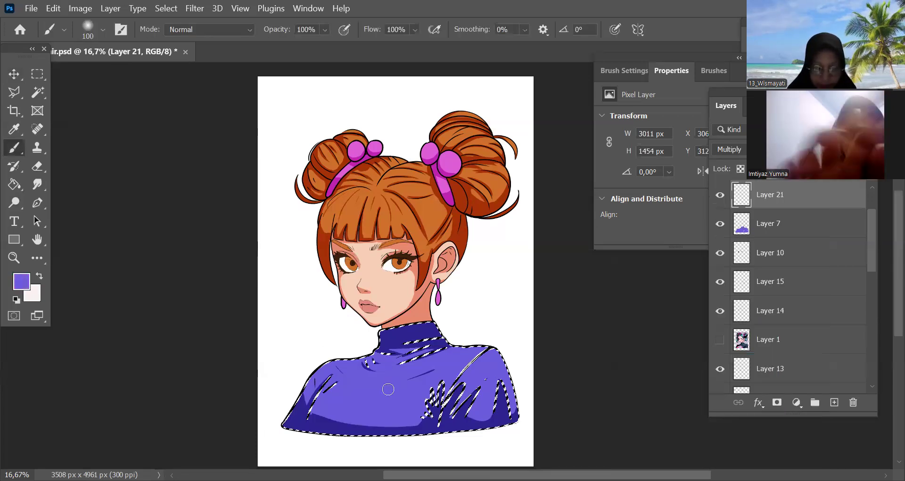
key("]")
key("]")
key("]")
key("]")
key("]")
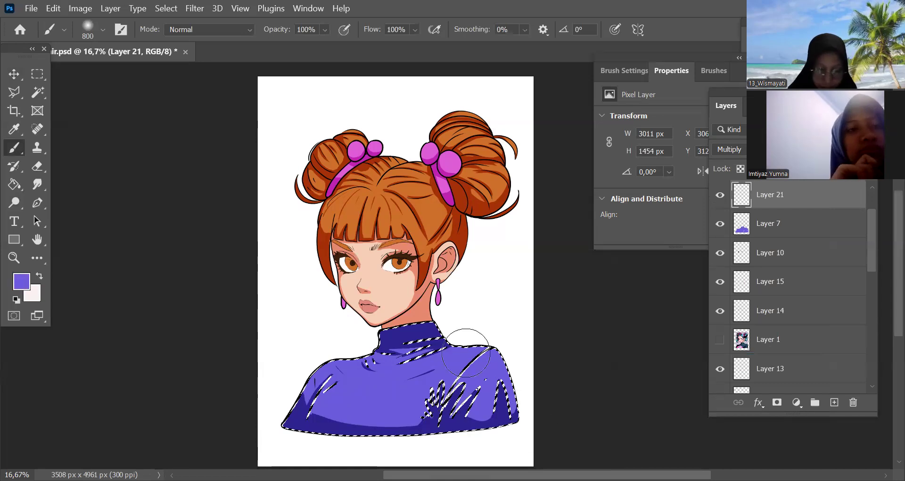
key("4")
key("3")
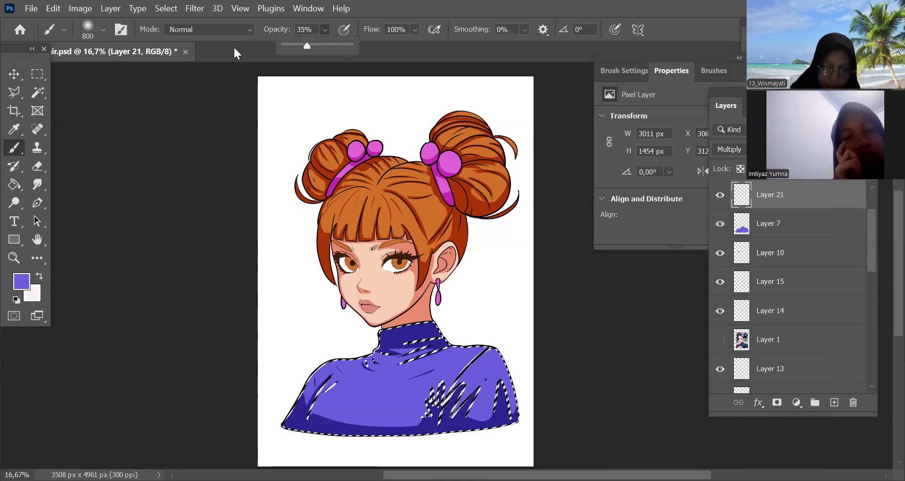
Softly shade the sweater's hem, sleeves and collar, reducing the brush to 400 px, and clear the selection
key("bracketleft")
key("bracketleft")
mouse_move(339, 433)
left_mouse_down()
mouse_move(403, 443)
mouse_move(431, 427)
mouse_move(340, 455)
mouse_move(423, 419)
mouse_move(539, 402)
mouse_move(437, 435)
mouse_move(446, 426)
mouse_move(386, 440)
mouse_move(303, 395)
mouse_move(318, 351)
mouse_move(312, 455)
mouse_move(433, 424)
left_mouse_up()
key("bracketleft")
key("bracketleft")
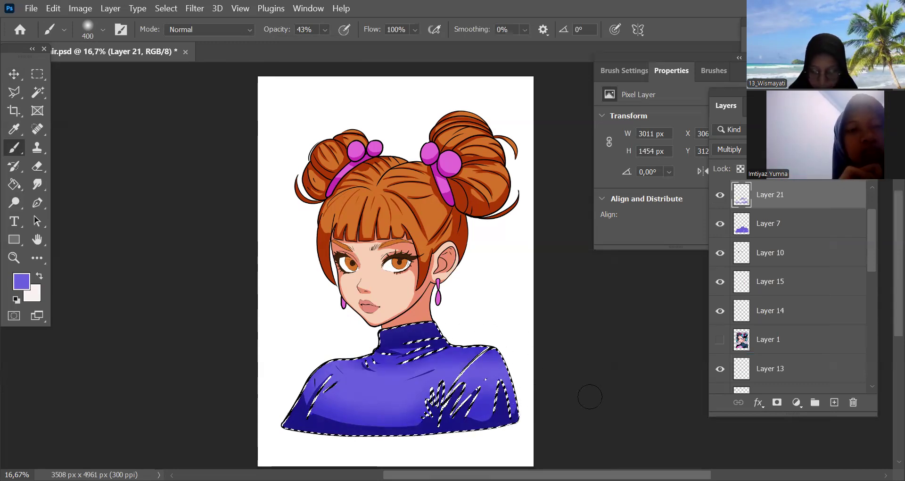
key("ctrl+d")
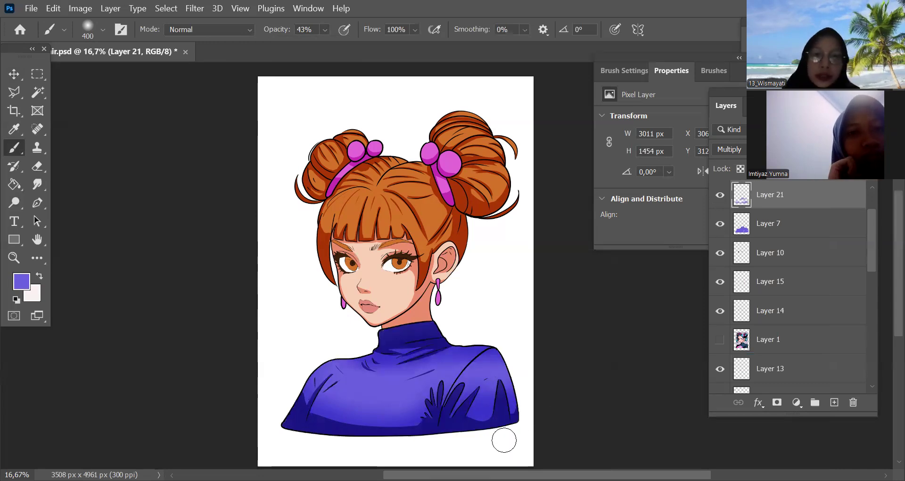
Load the skin layer as a selection, add a new Multiply layer above it and sample the face's skin colour
left_click_drag(546, 323, 538, 334)
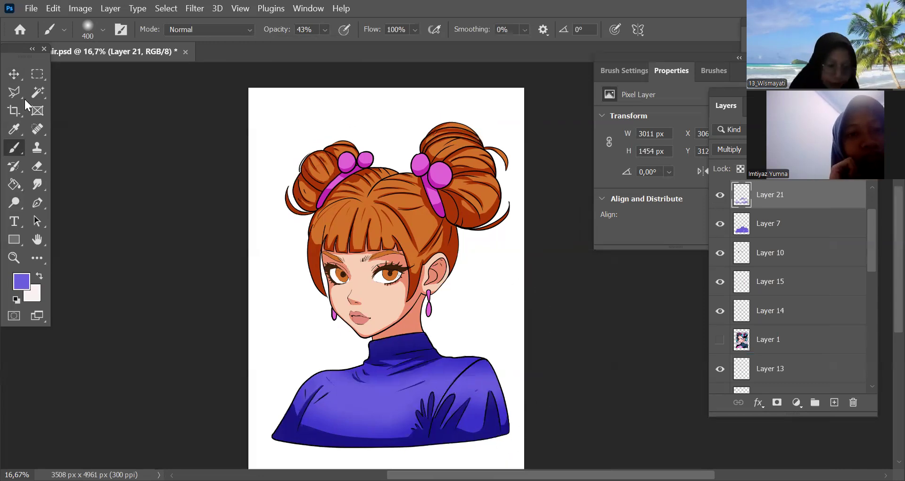
key("v")
left_click(389, 300, "ctrl")
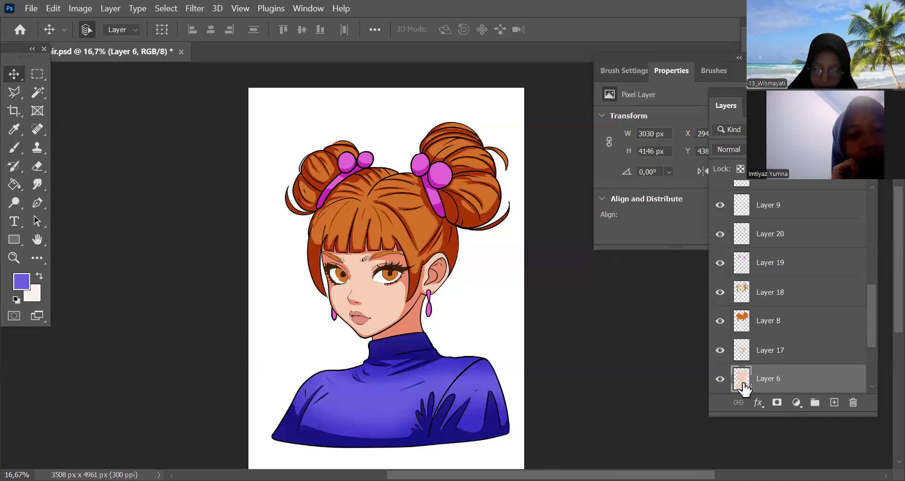
left_click(742, 380, "ctrl")
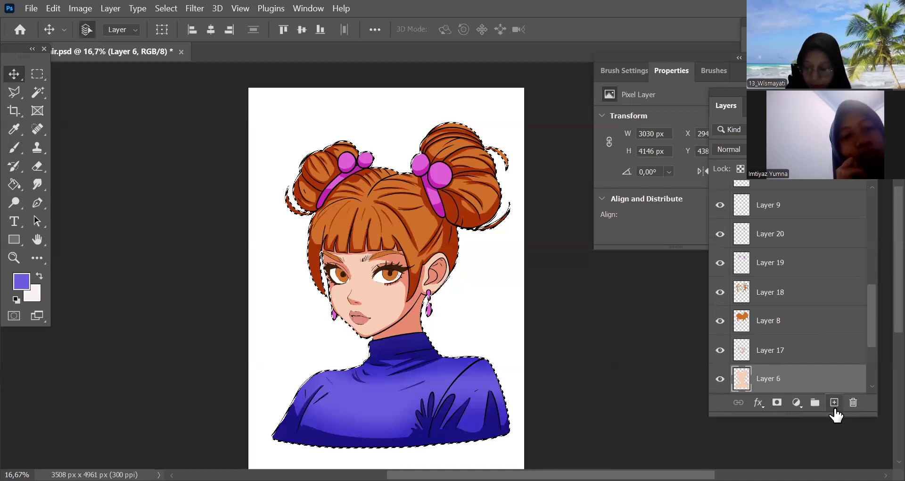
left_click(835, 402)
left_click(14, 129)
left_click(387, 302)
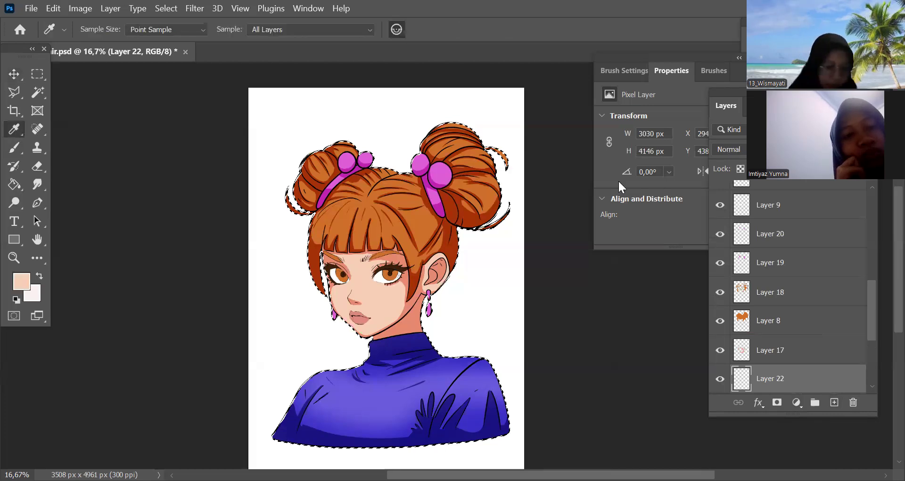
key("shift+alt+m")
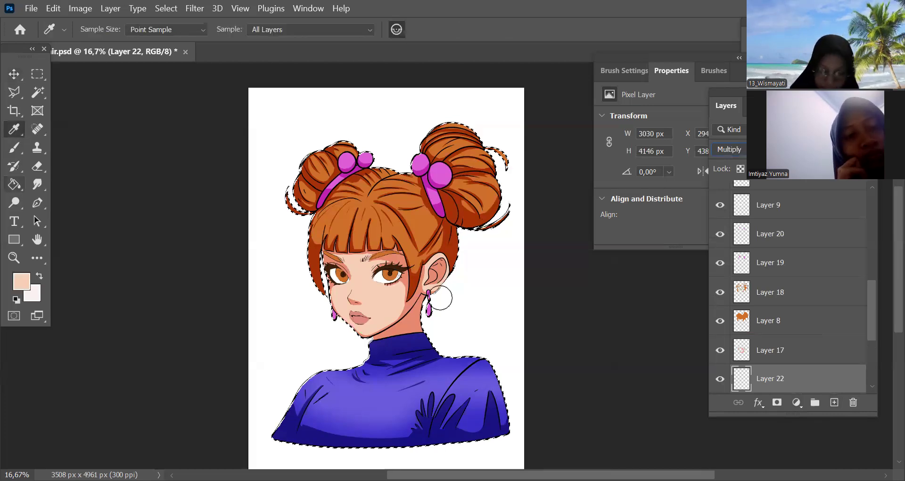
Softly shade the edges of the face and the jaw with a 250 px brush, raising its opacity to 56%
key("b")
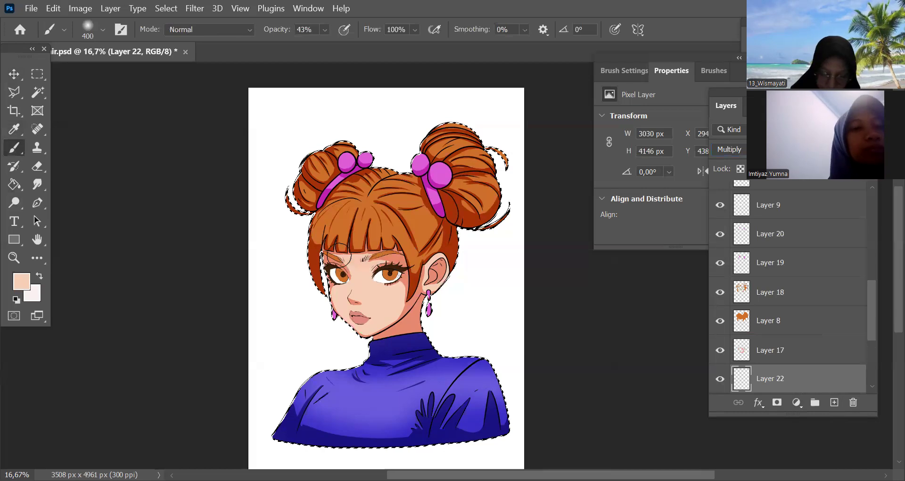
key("bracketleft")
key("bracketleft")
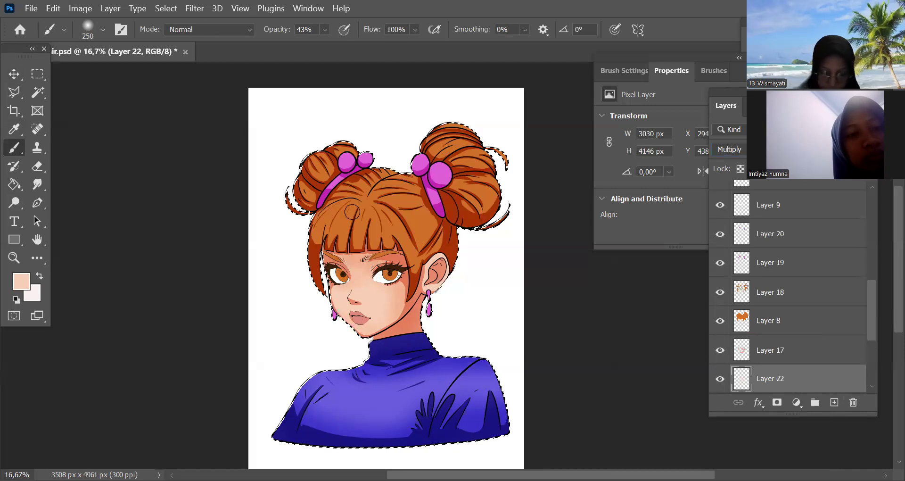
key("5")
key("6")
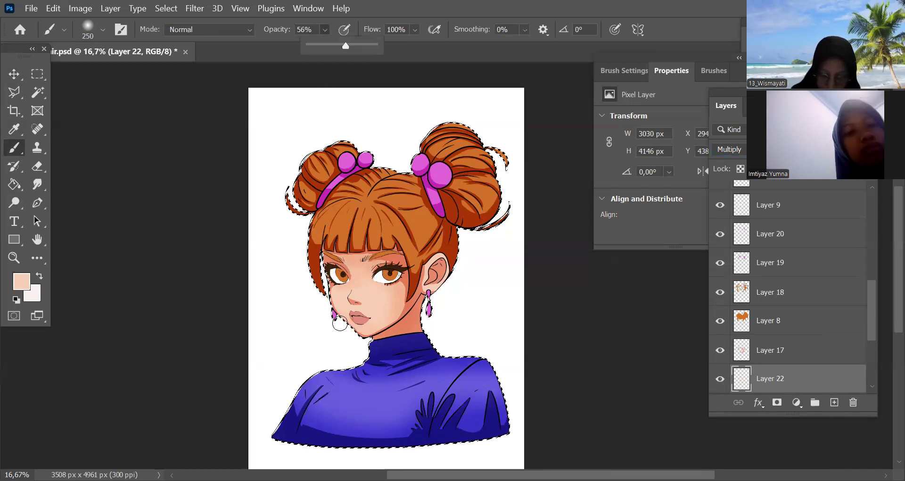
mouse_move(345, 326)
left_mouse_down()
mouse_move(402, 327)
mouse_move(366, 321)
mouse_move(404, 309)
mouse_move(387, 322)
left_mouse_up()
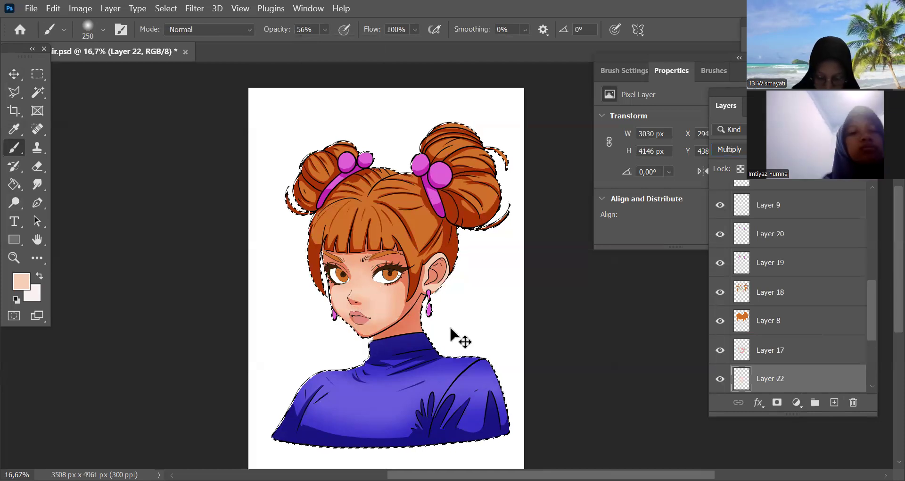
Add soft shading around the nose and between the brows with a 125 px brush reduced to 100 px
key("ctrl+plus")
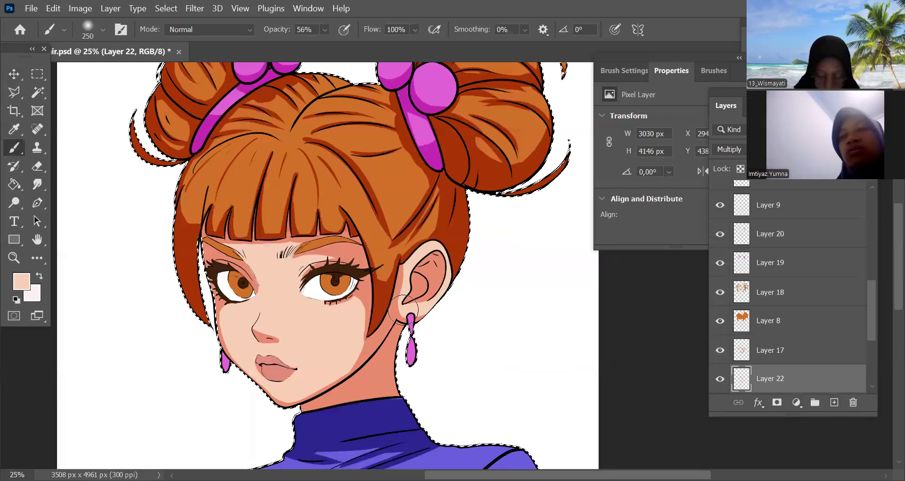
key("bracketleft")
key("bracketleft")
key("bracketleft")
key("bracketleft")
key("ctrl+plus")
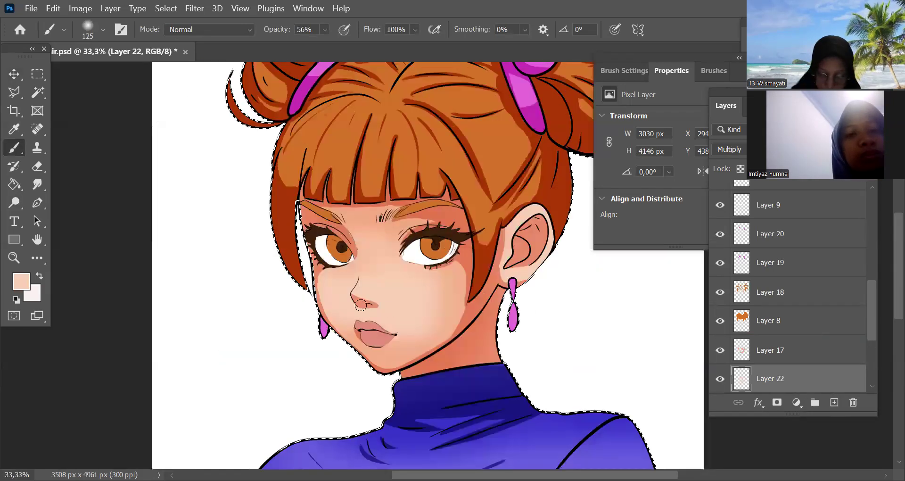
key("bracketright")
key("bracketright")
key("bracketleft")
key("bracketleft")
key("bracketleft")
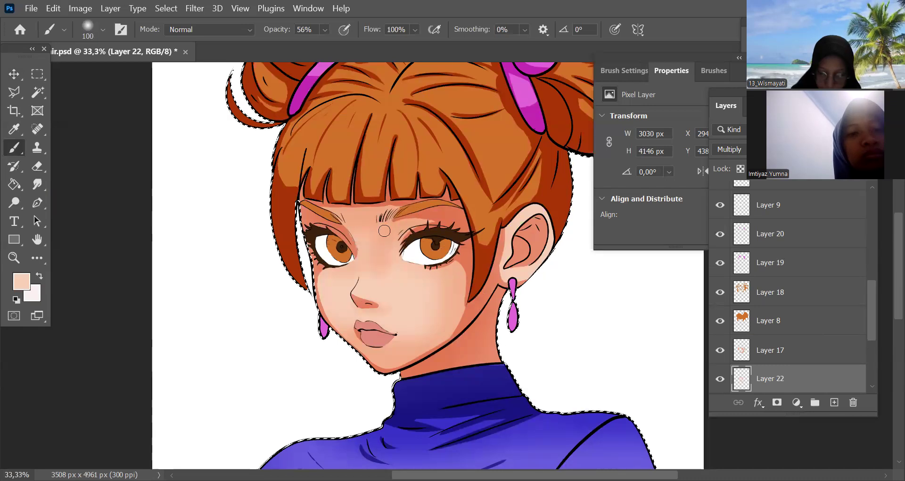
Deepen the soft skin shading around the eyes and on the neck with a 150 px brush, and clear the selection
key("bracketright")
key("bracketright")
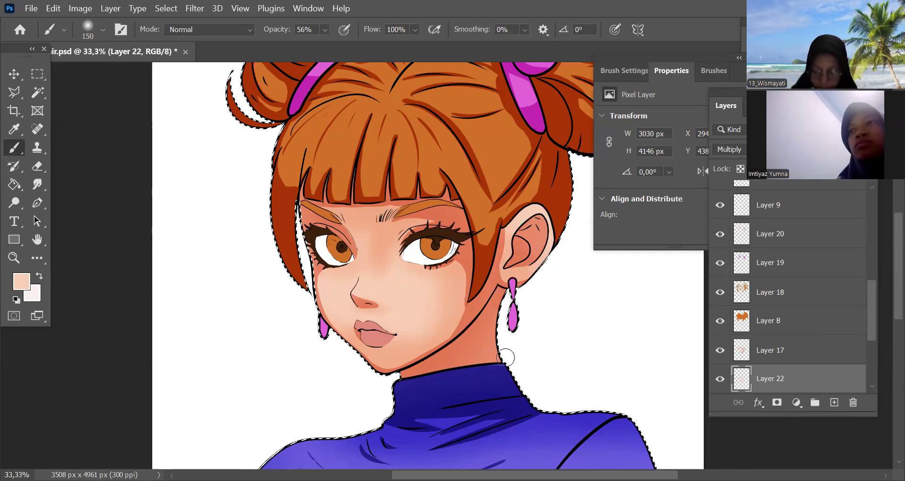
key("ctrl+minus")
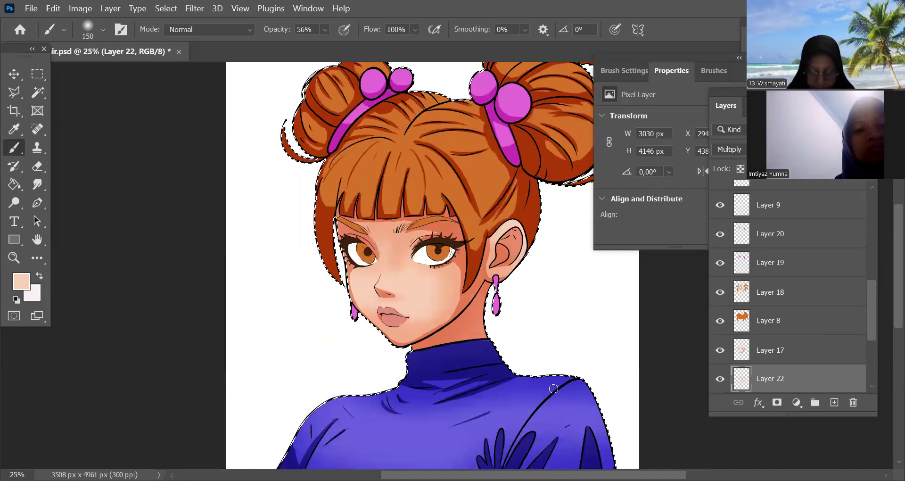
key("ctrl+minus")
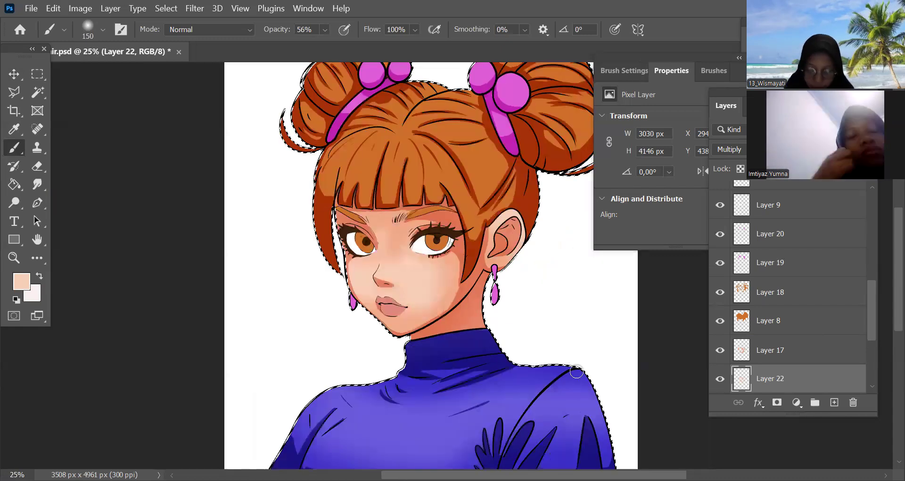
key("ctrl+plus")
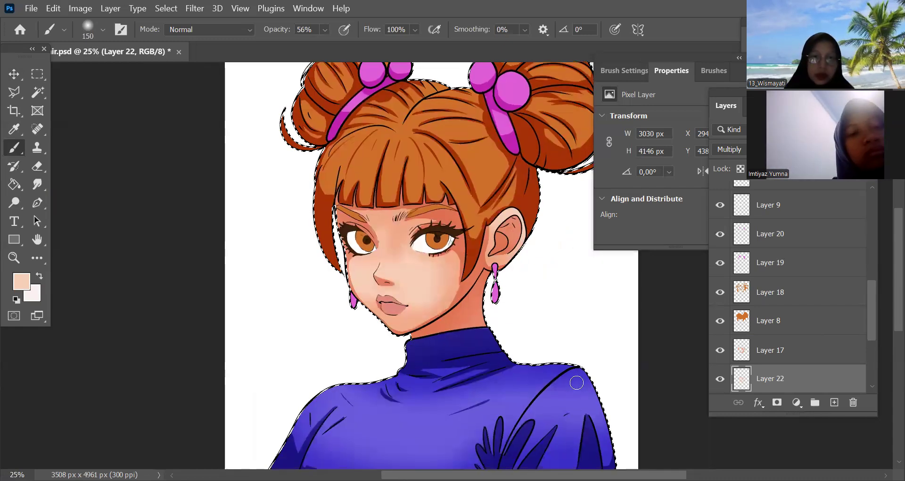
key("ctrl+d")
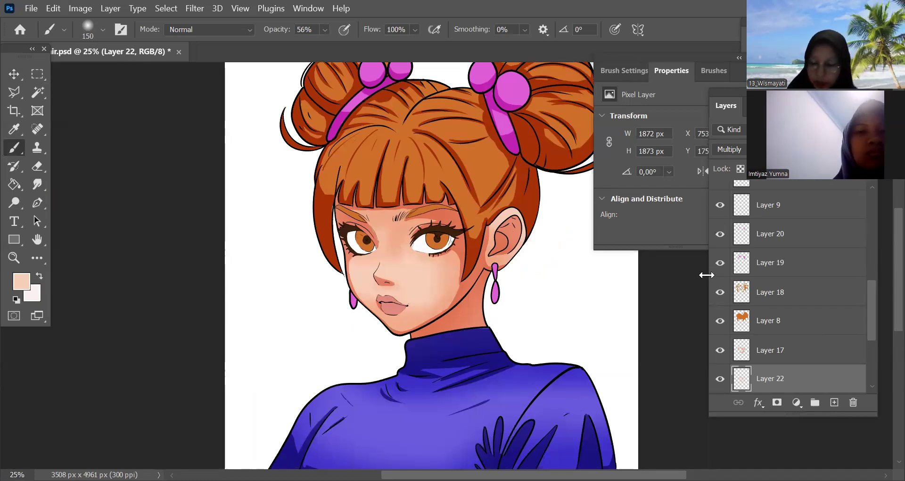
Load the base hair layer as a selection, add a new Multiply layer above it and sample the hair's orange
left_click(741, 321)
left_click(741, 320, "ctrl")
left_click(834, 403)
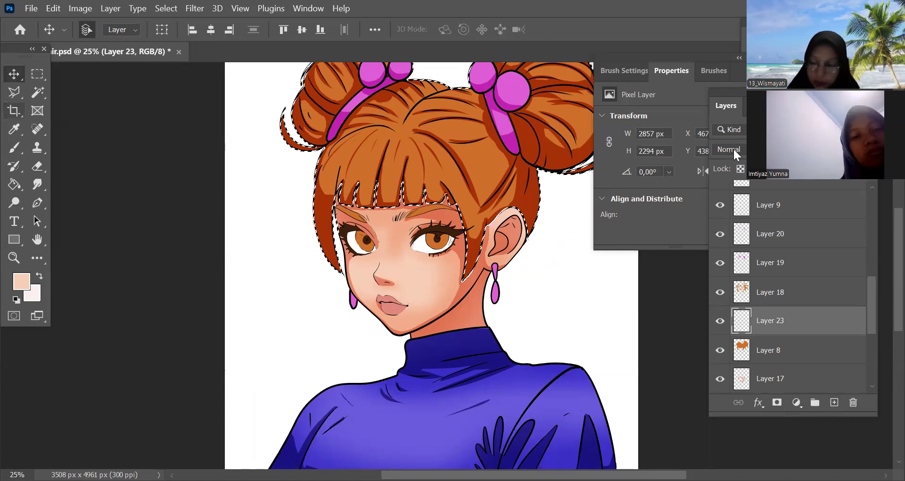
key("b")
left_click(329, 180, "alt")
Softly shade the fringe and the hair around the ear with a 300 px brush at 56% opacity
mouse_move(326, 179)
left_mouse_down()
mouse_move(353, 190)
mouse_move(323, 181)
mouse_move(393, 162)
mouse_move(401, 188)
mouse_move(447, 189)
mouse_move(491, 212)
left_mouse_up()
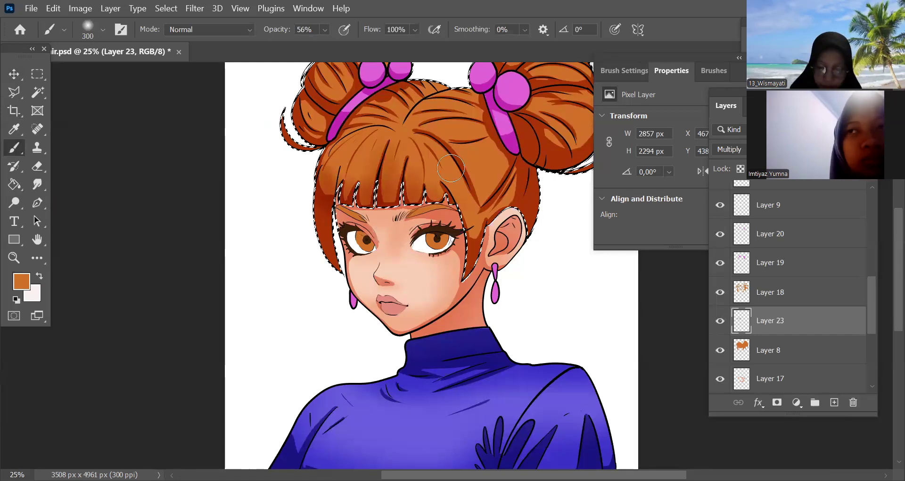
key("space")
left_click_drag(557, 256, 540, 321)
mouse_move(488, 278)
left_mouse_down()
mouse_move(504, 234)
mouse_move(438, 262)
mouse_move(458, 291)
mouse_move(518, 262)
left_mouse_up()
Softly shade the large hair bun and the strands around its pink accessory with the brush reduced to 200 px
key("space")
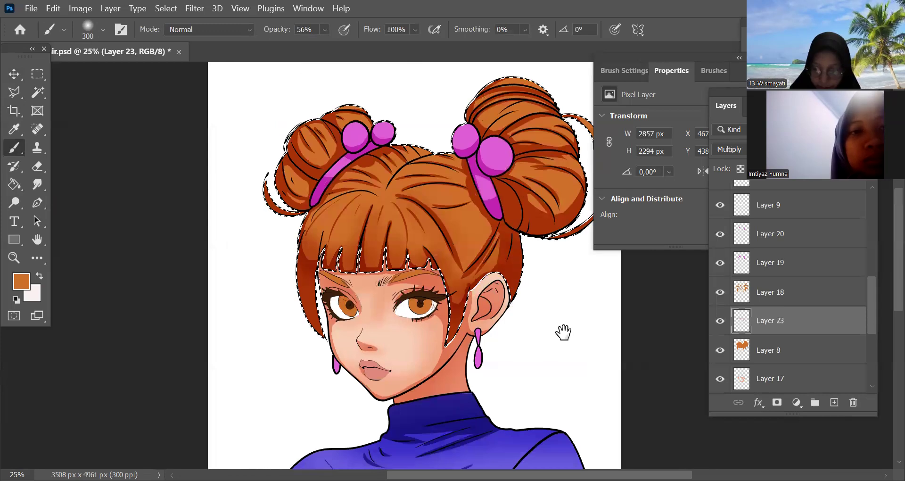
left_click_drag(563, 332, 569, 362)
left_click_drag(502, 268, 468, 203)
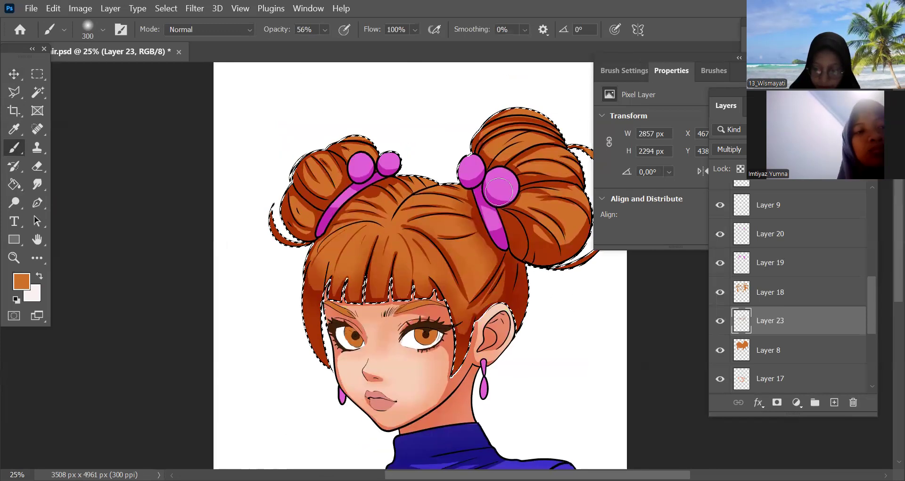
key("bracketleft")
key("bracketleft")
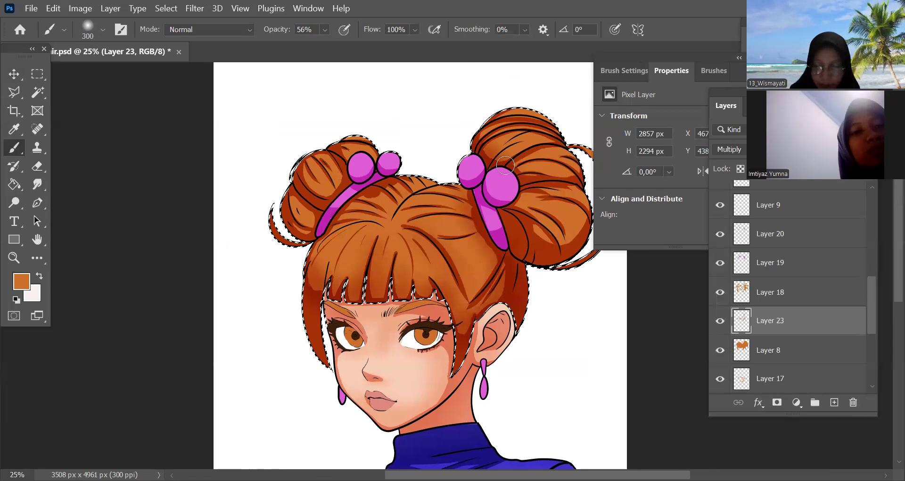
mouse_move(523, 225)
left_mouse_down()
mouse_move(527, 196)
mouse_move(550, 230)
mouse_move(587, 197)
left_mouse_up()
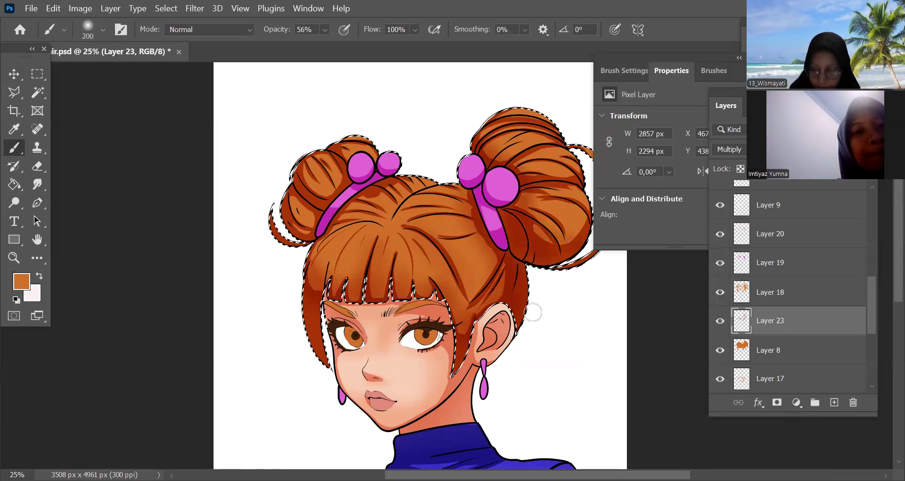
left_click_drag(553, 313, 521, 336)
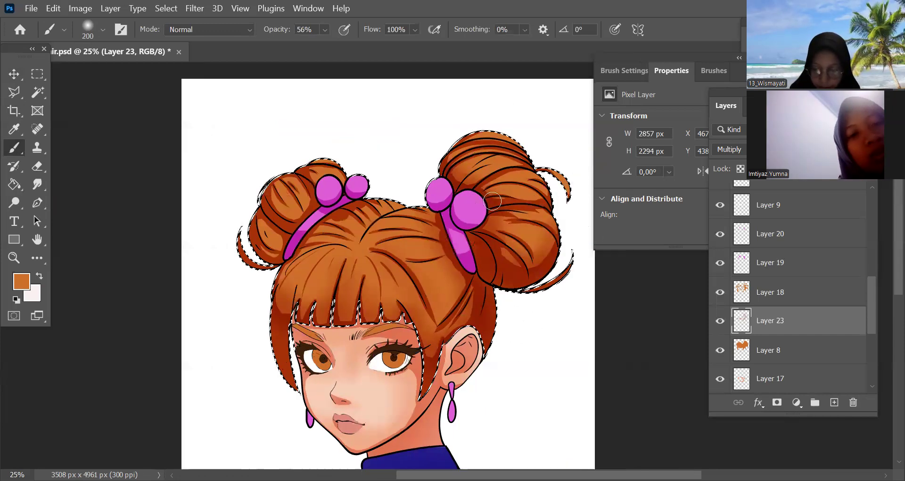
mouse_move(466, 179)
left_mouse_down()
mouse_move(527, 161)
mouse_move(463, 189)
mouse_move(527, 218)
left_mouse_up()
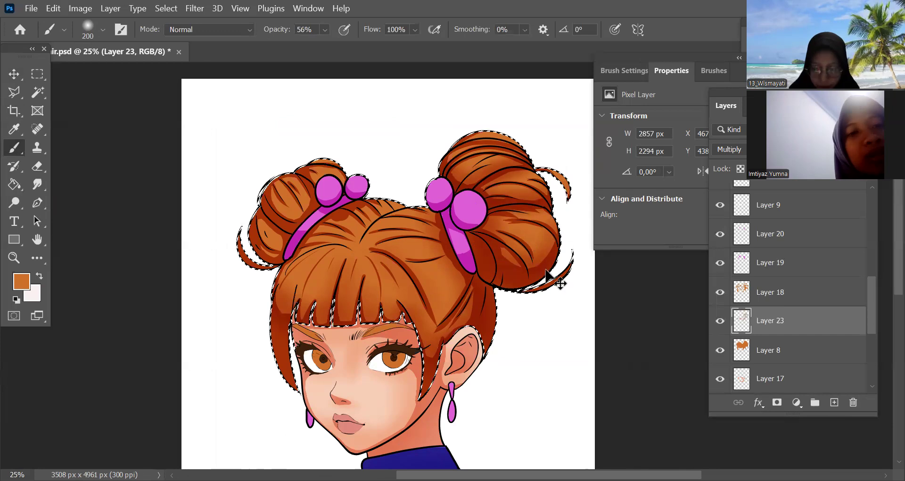
Extend the soft hair shading over both buns and the crown with the 200 px brush, and clear the selection
key("ctrl+minus")
left_click_drag(547, 290, 546, 269)
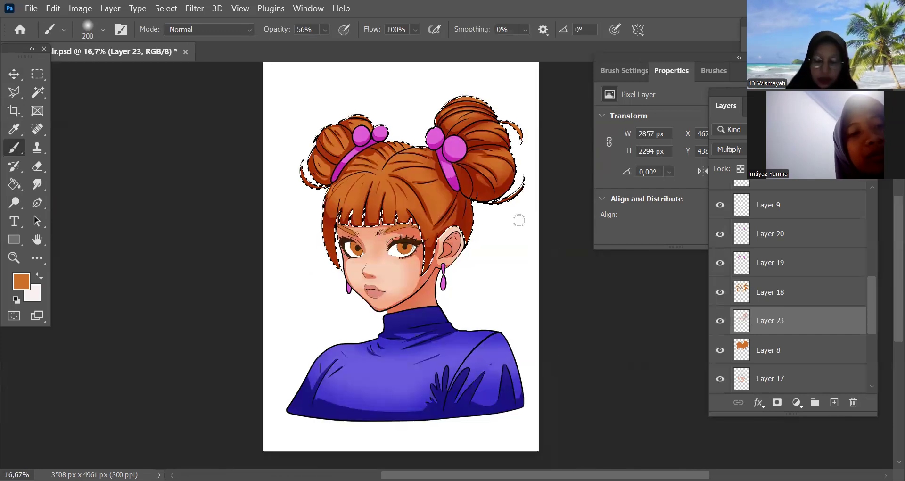
key("ctrl+plus")
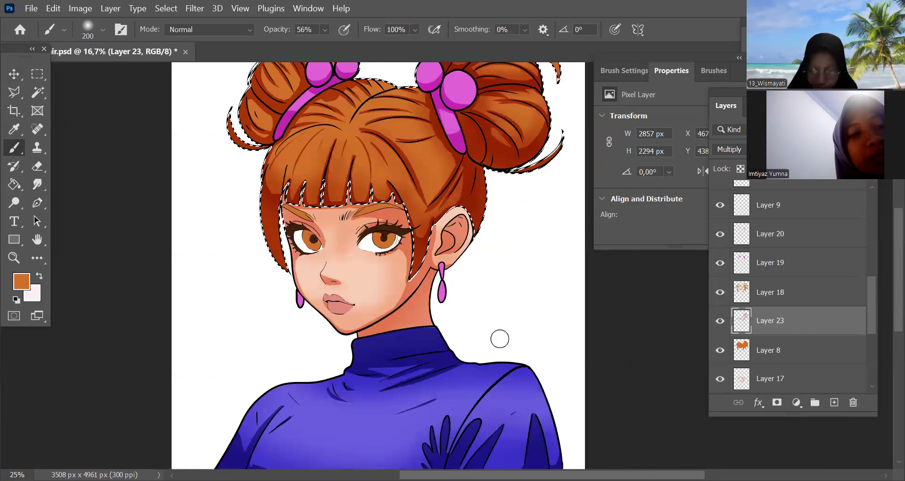
scroll(469, 182, "up", 3)
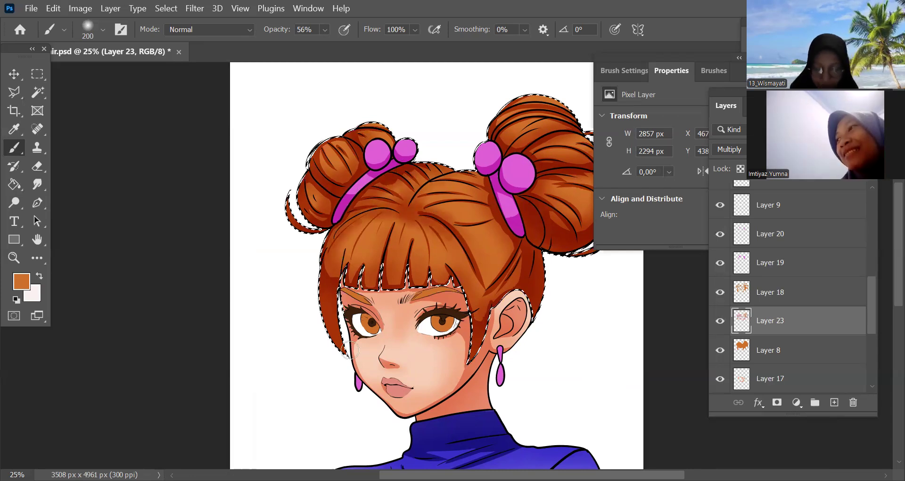
left_click_drag(579, 342, 543, 305)
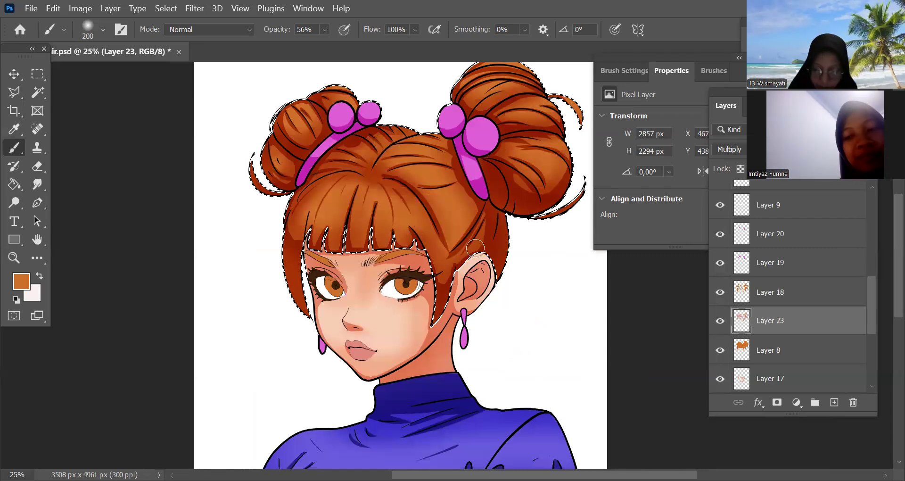
key("ctrl+minus")
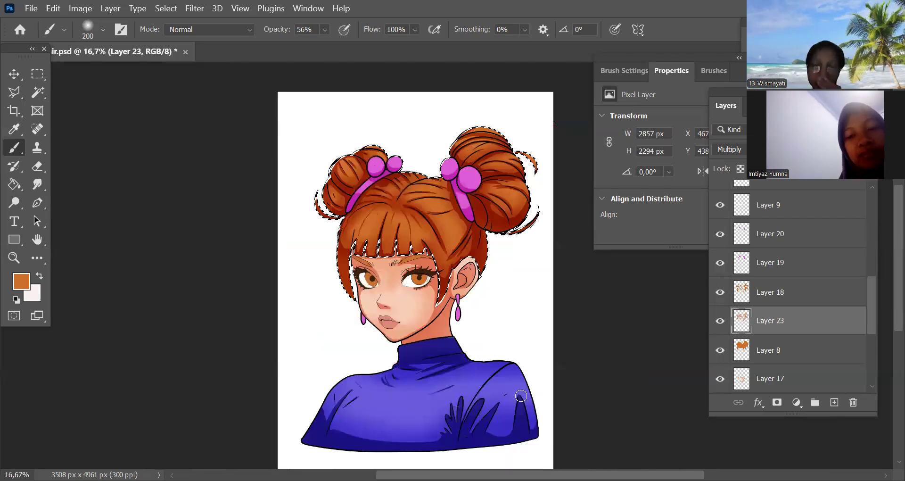
key("ctrl+d")
left_click_drag(521, 394, 509, 371)
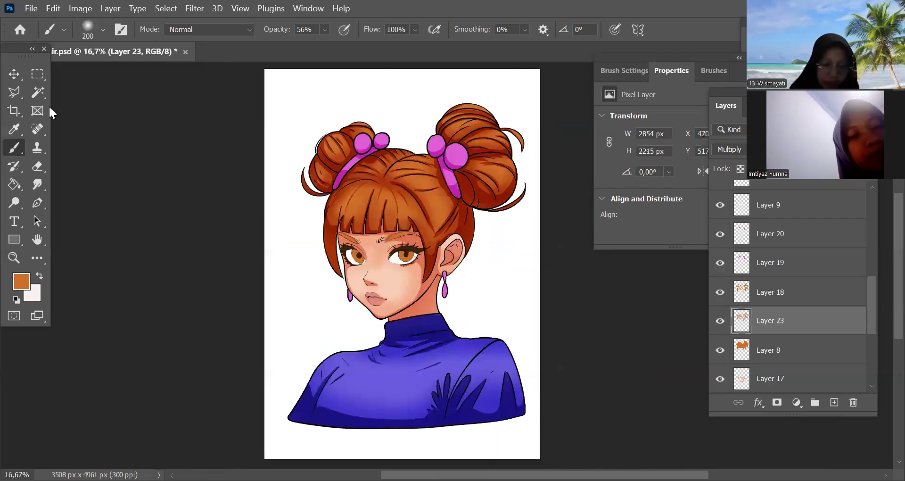
Softly shade the hair accessories in their own pink on a new Multiply layer, and clear the selection
left_click(741, 264)
left_click(741, 264, "ctrl")
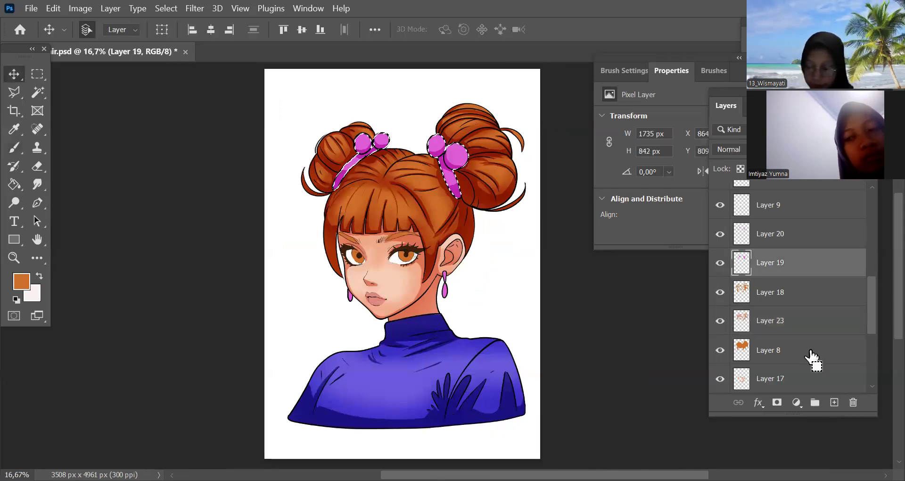
left_click(834, 404)
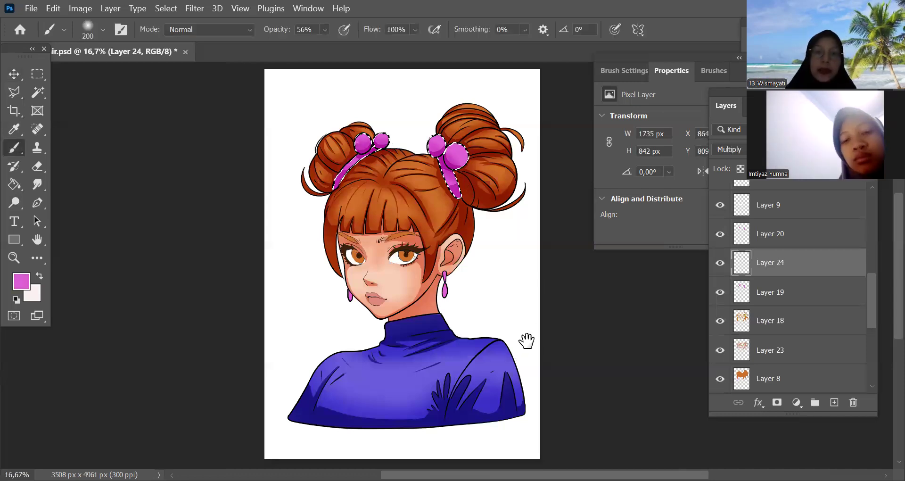
left_click_drag(482, 284, 477, 293)
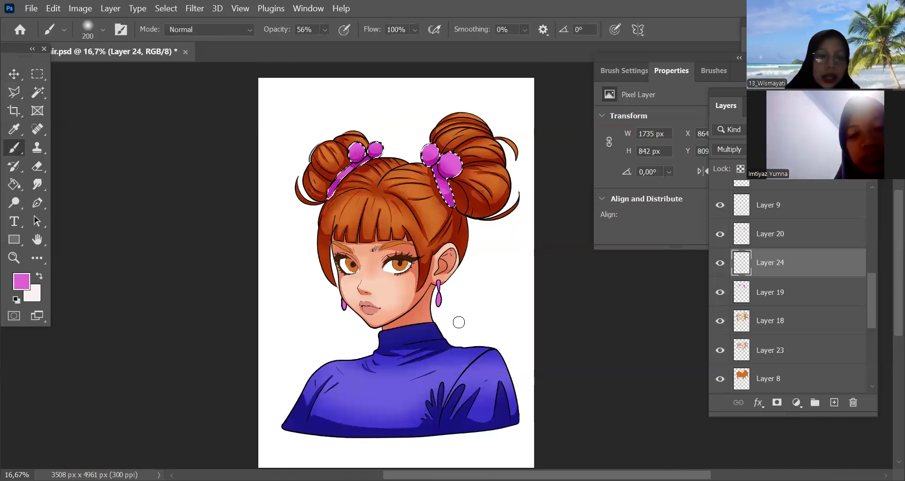
key("ctrl+d")
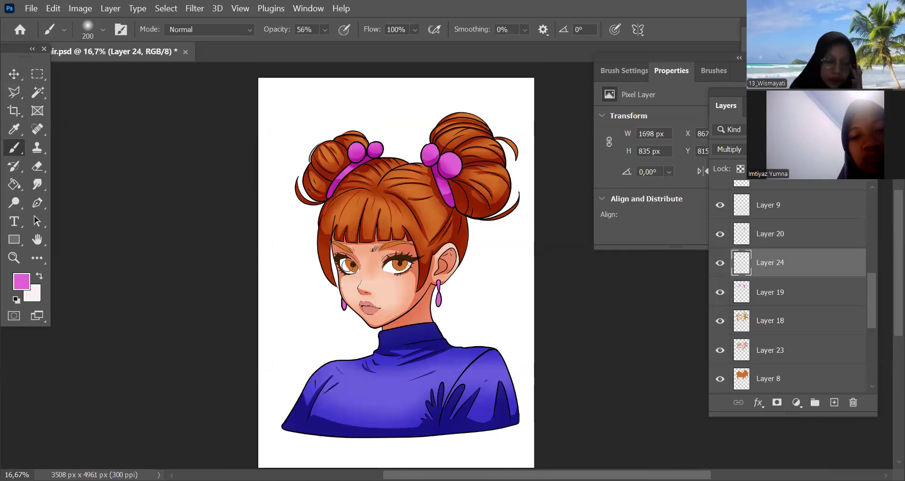
Load the earrings layer as a selection and add a new layer above it
key("v")
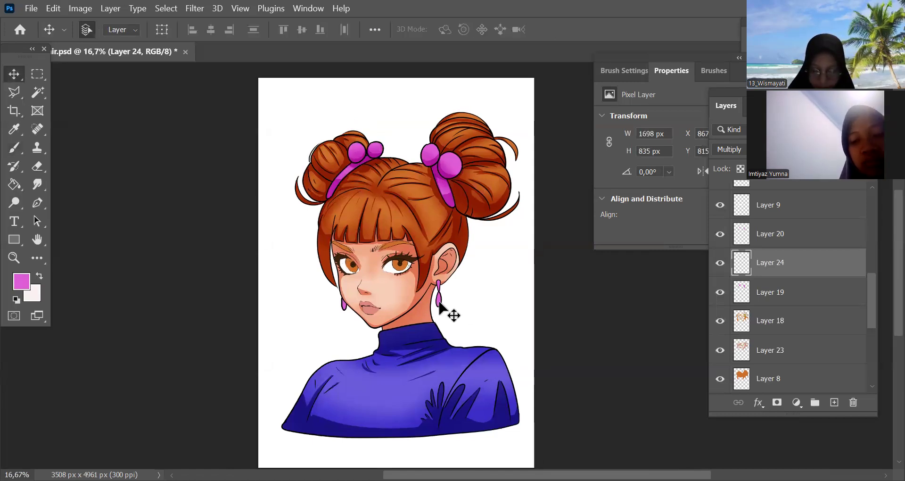
scroll(723, 200, "up", 4)
left_click(734, 198)
left_click(739, 198, "ctrl")
left_click(834, 402)
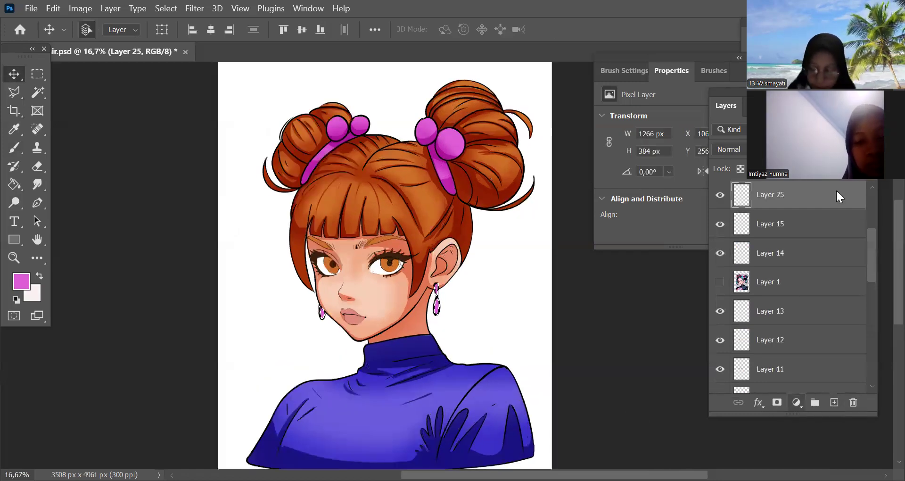
Softly shade both earrings in dark plum with the brush reduced to 80 px
key("b")
left_click(434, 312, "alt")
key("ctrl+plus")
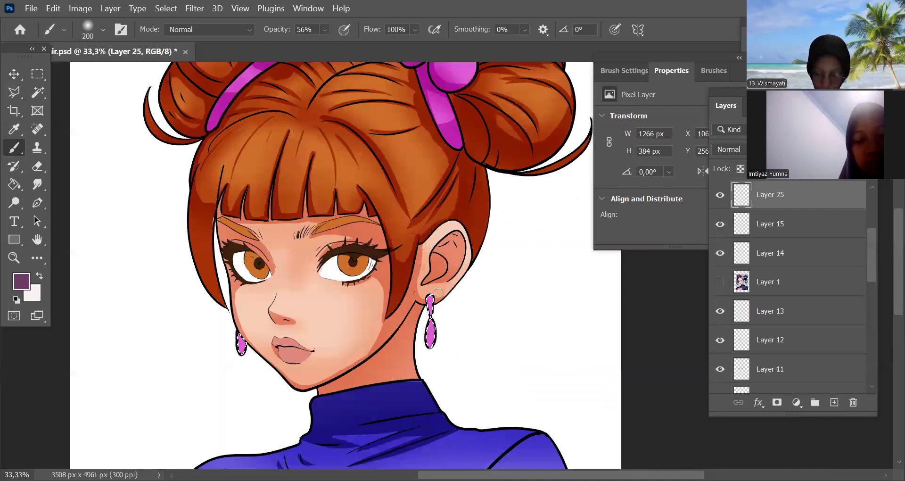
key("bracketleft")
key("bracketleft")
key("bracketleft")
key("bracketleft")
key("bracketleft")
key("bracketleft")
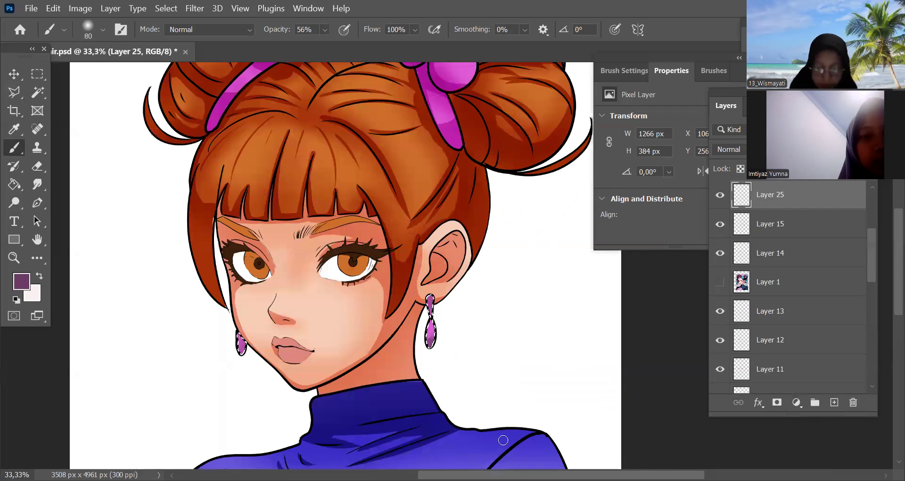
key("ctrl+minus")
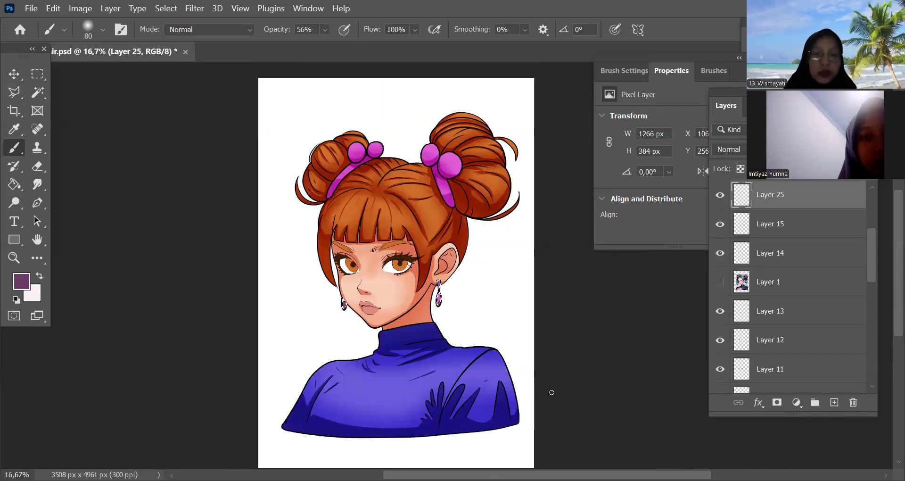
scroll(531, 403, "down", 2)
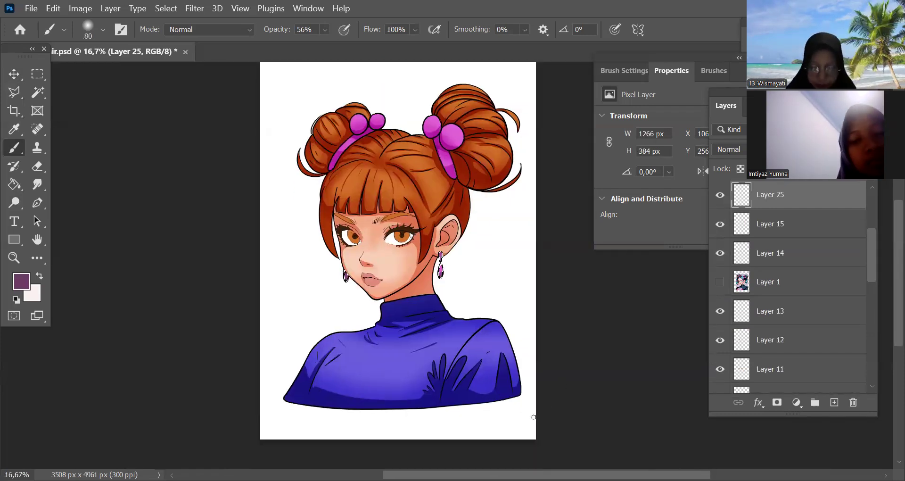
Load the sweater's base layer as a selection and add a new Overlay layer above it
key("v")
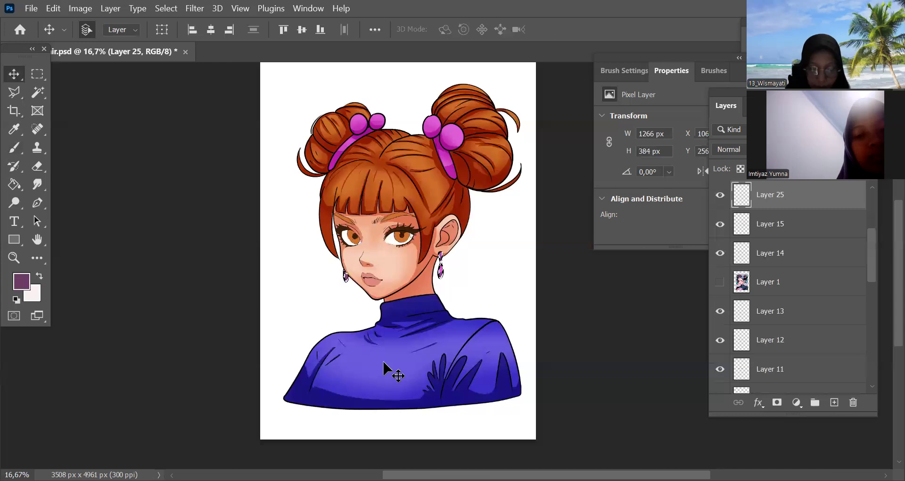
scroll(721, 198, "up", 2)
left_click(743, 196)
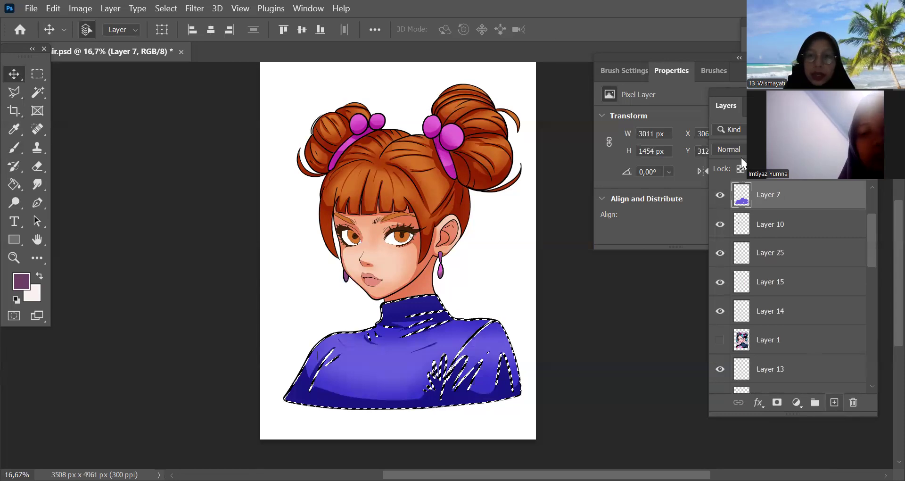
key("ctrl+alt+shift+n")
left_click(729, 149)
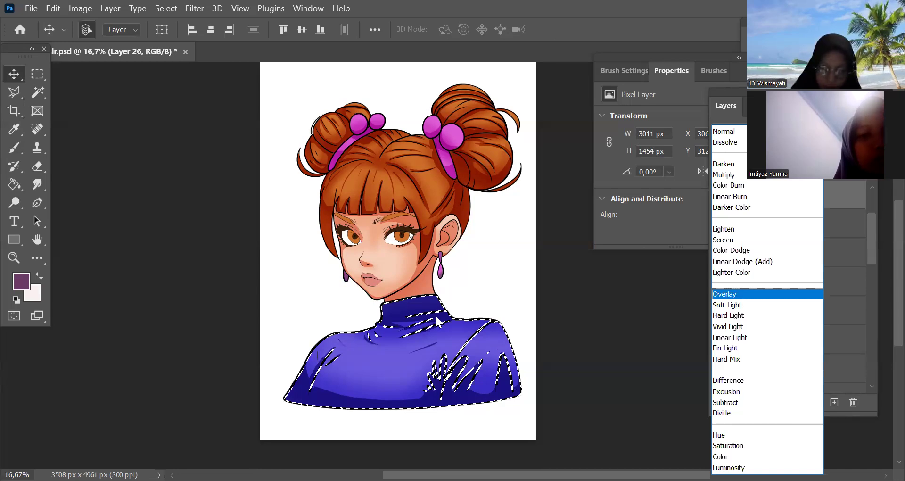
key("Return")
Sample the sweater's violet and enlarge the brush to 600 px
key("i")
left_click(395, 357)
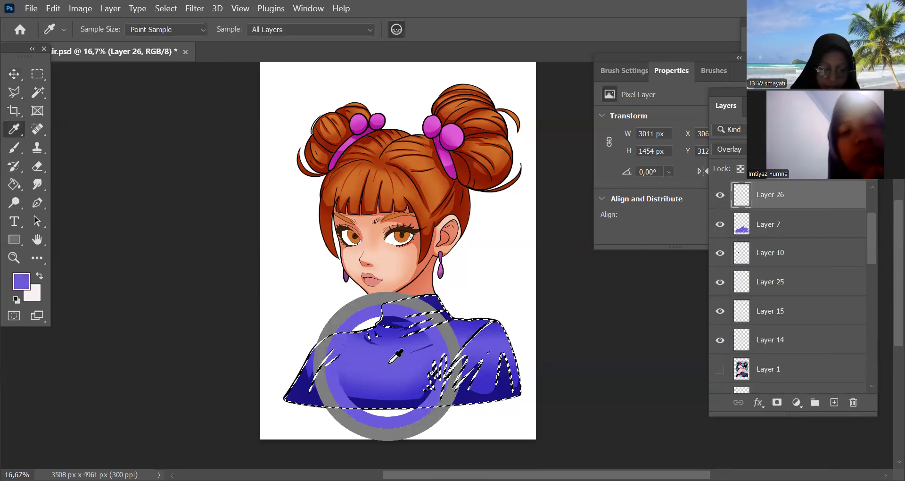
key("b")
key("bracketright")
key("bracketright")
key("bracketright")
key("bracketright")
key("bracketright")
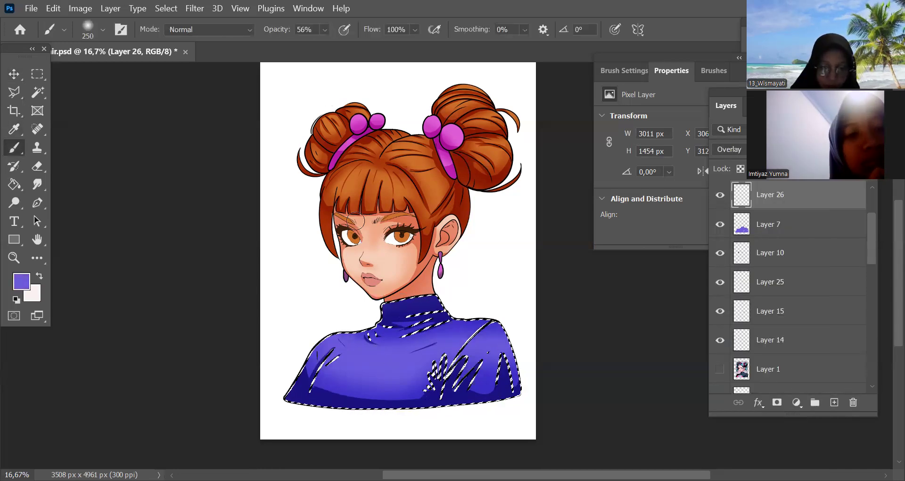
key("bracketright")
key("bracketright")
key("bracketright")
key("bracketright")
key("bracketright")
key("bracketright")
key("bracketright")
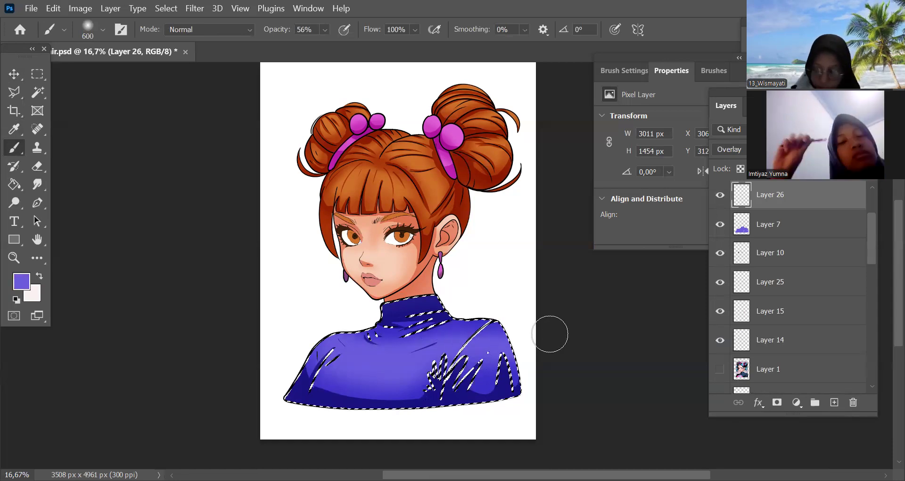
Try a warm light-orange highlight across the sweater's chest with the 600 px brush, and undo the stroke
left_click(21, 284)
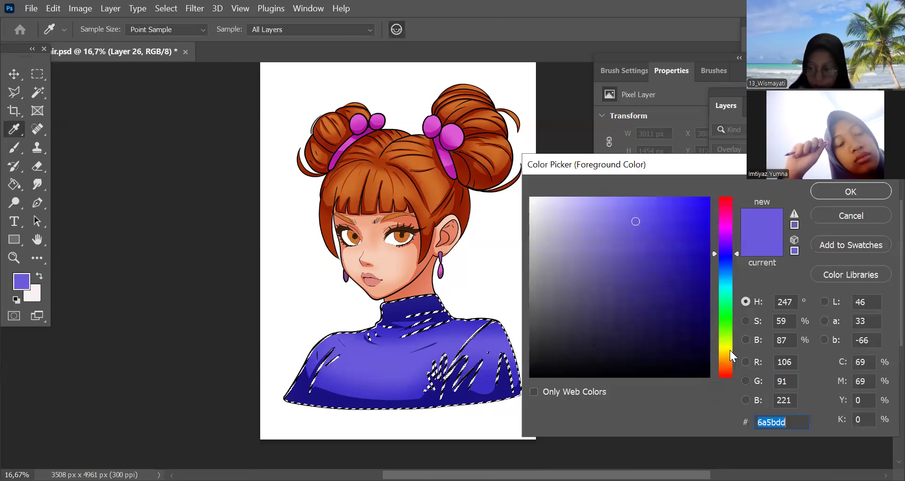
type("f4c77a")
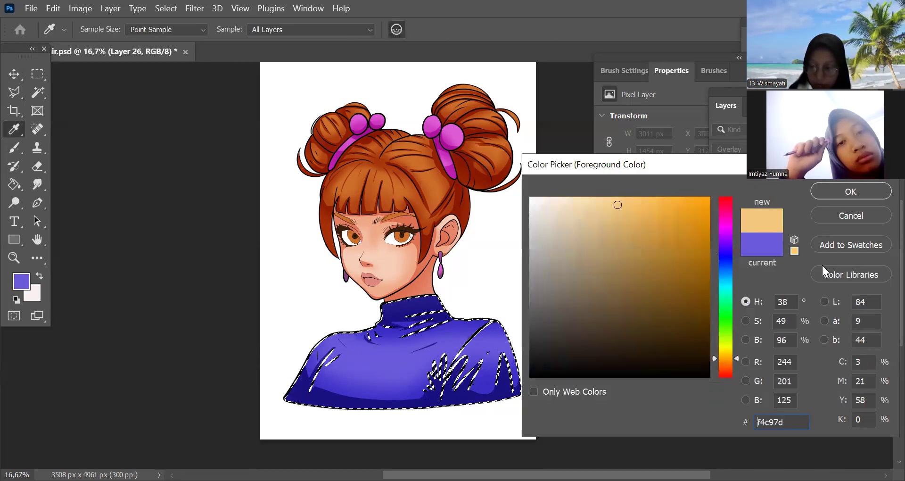
left_click(620, 206)
left_click(630, 206)
left_click(842, 197)
left_click_drag(396, 361, 493, 345)
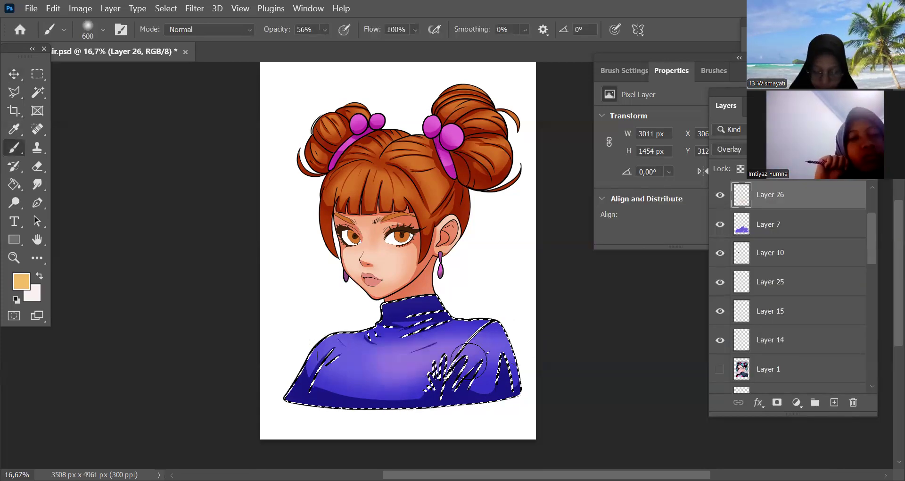
key("ctrl+z")
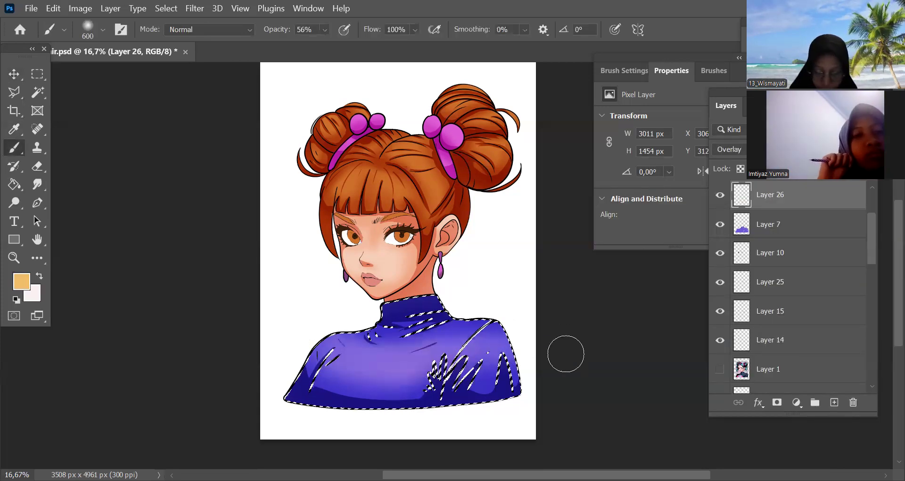
Set the foreground colour to the paler peach #f6d59b and softly highlight the sweater's chest and shoulder with a 900 px brush
left_click(597, 203)
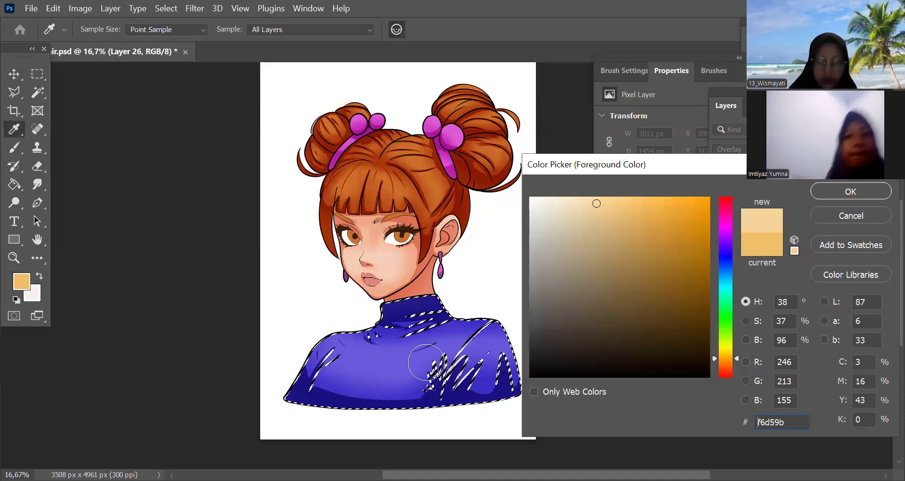
left_click(850, 192)
key("bracketright")
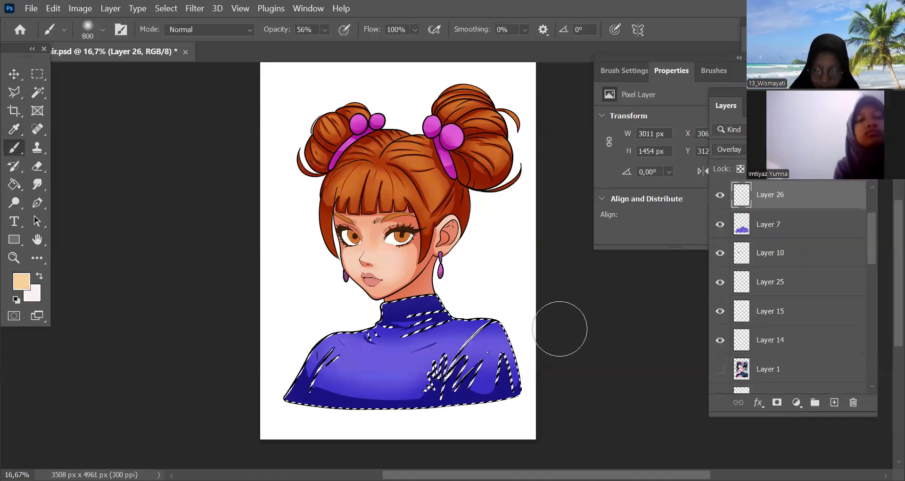
left_click_drag(518, 339, 485, 346)
mouse_move(359, 359)
left_mouse_down()
mouse_move(442, 357)
mouse_move(363, 351)
mouse_move(326, 337)
mouse_move(409, 363)
mouse_move(380, 355)
mouse_move(460, 355)
mouse_move(495, 340)
mouse_move(439, 351)
mouse_move(393, 378)
mouse_move(363, 365)
mouse_move(540, 362)
mouse_move(444, 360)
left_mouse_up()
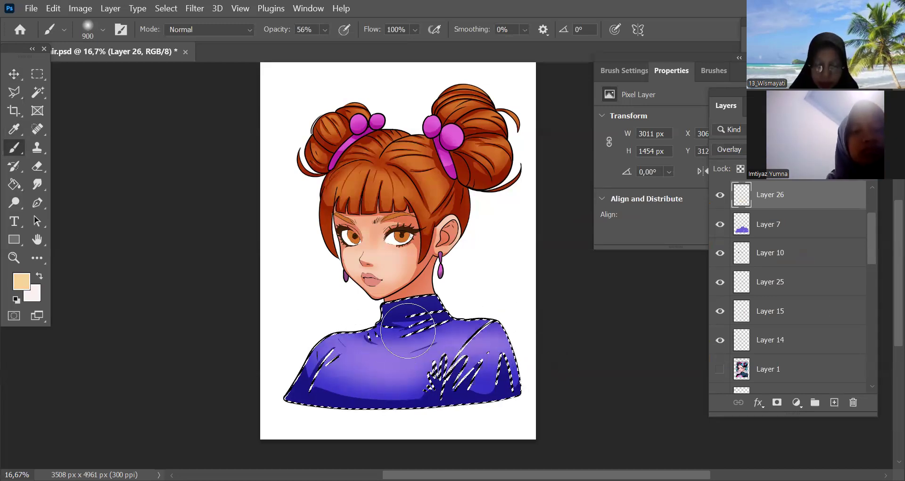
Deselect the sweater, load the skin's base layer as a selection, and add a new Overlay layer above the skin shading on Layer 22
key("ctrl+d")
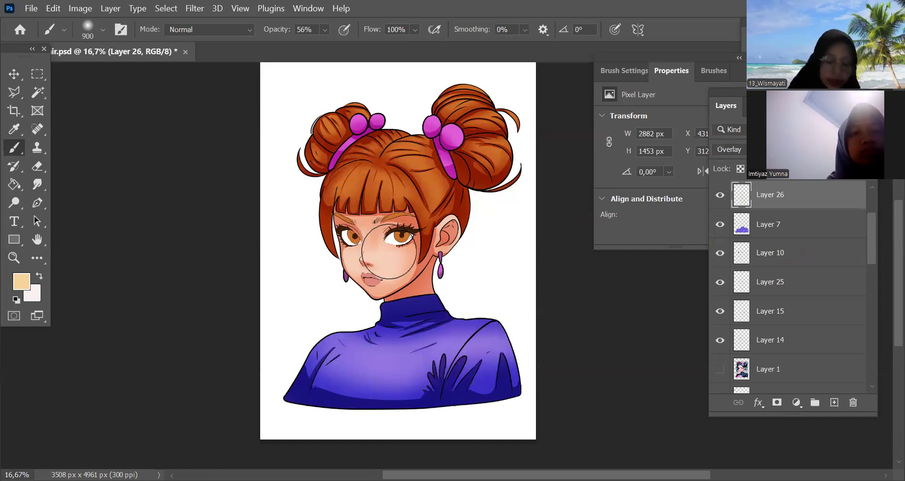
scroll(754, 380, "down", 5)
left_click(764, 379)
left_click(742, 379, "ctrl")
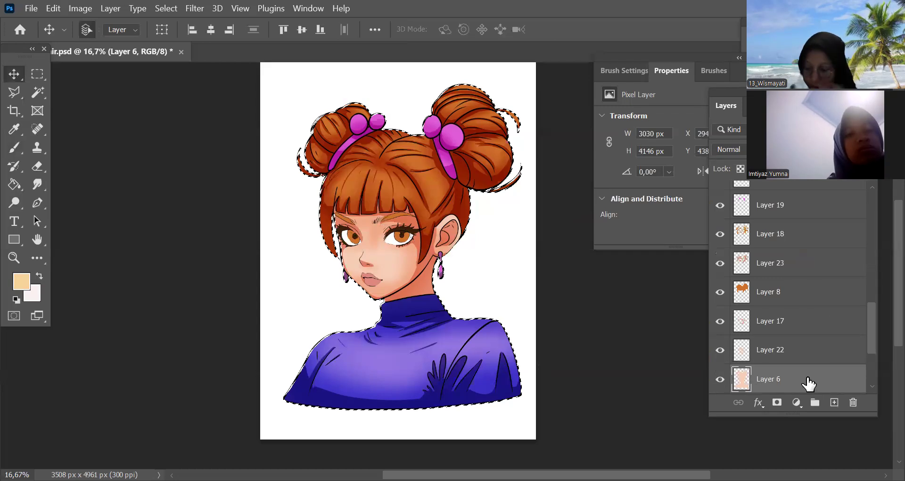
left_click(777, 358)
left_click(834, 403)
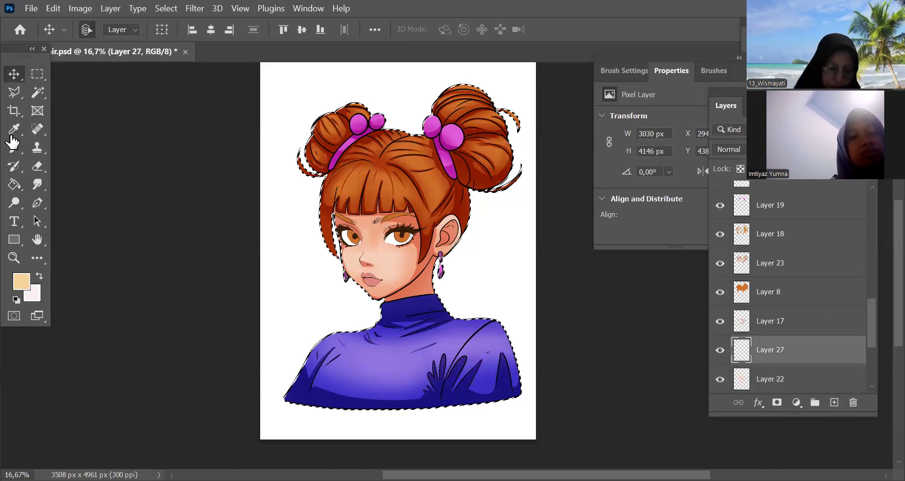
key("alt+shift+o")
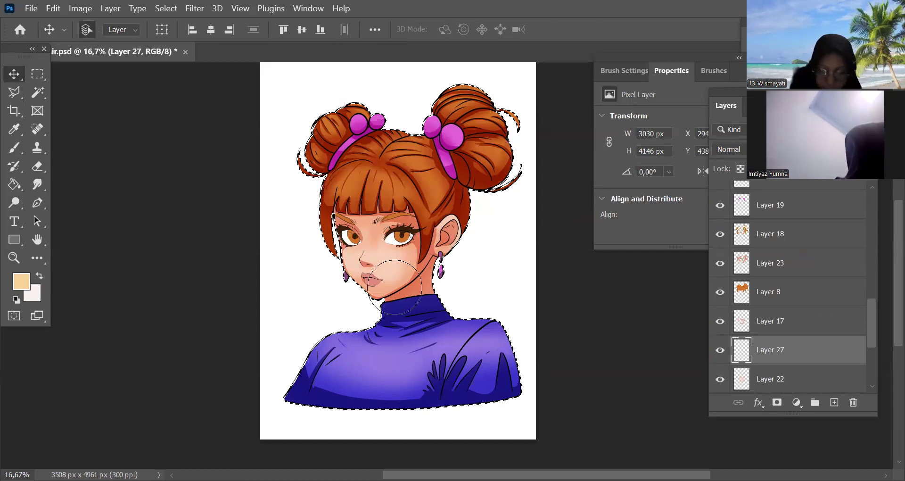
key("b")
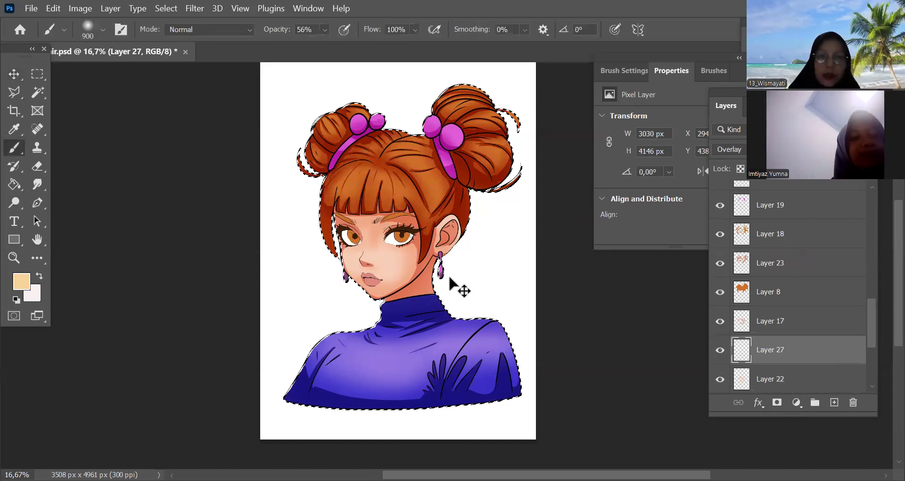
Softly highlight the face with the peach colour and a 700 px brush, and clear the selection
scroll(458, 287, "up", 1)
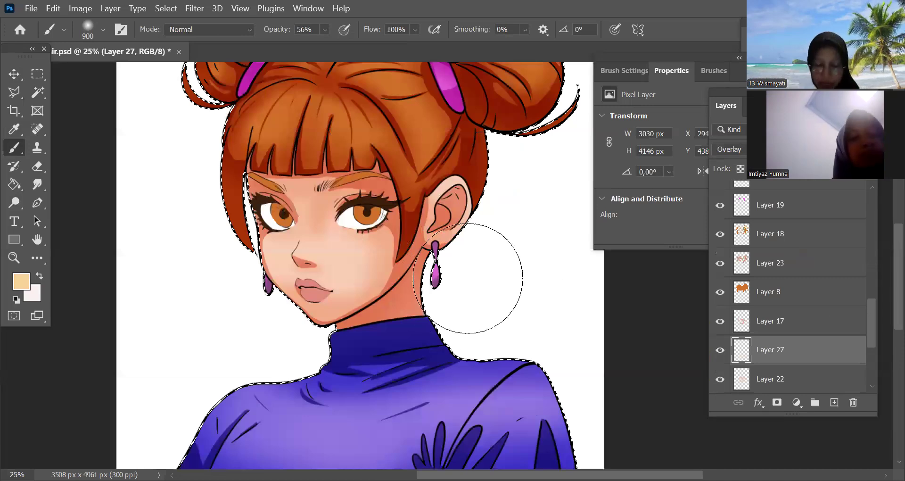
scroll(461, 326, "up", 1)
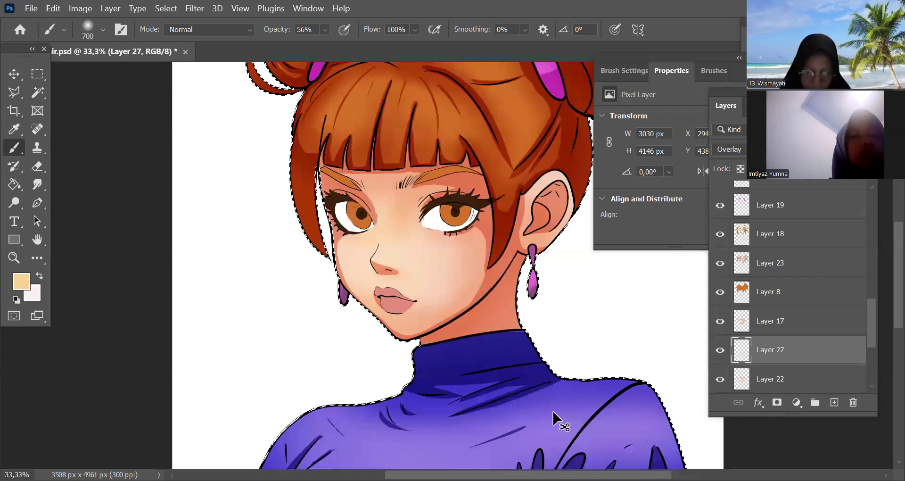
key("ctrl+minus")
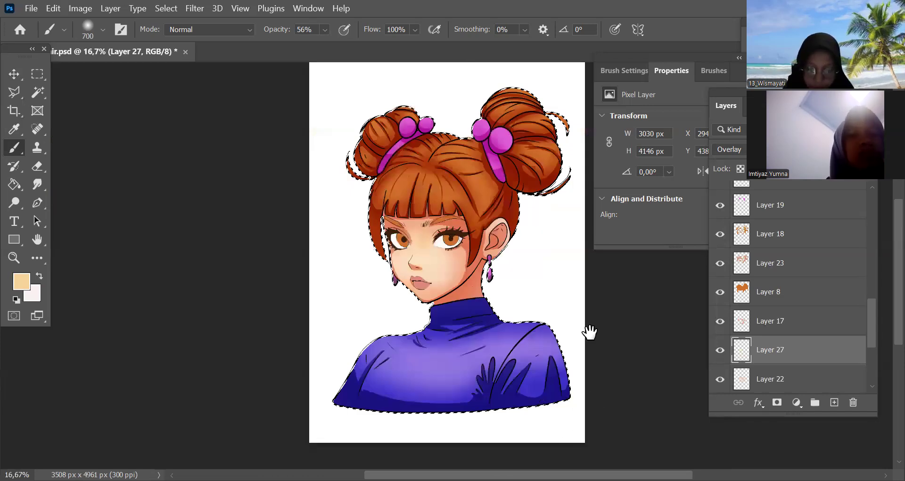
left_click_drag(589, 332, 567, 350)
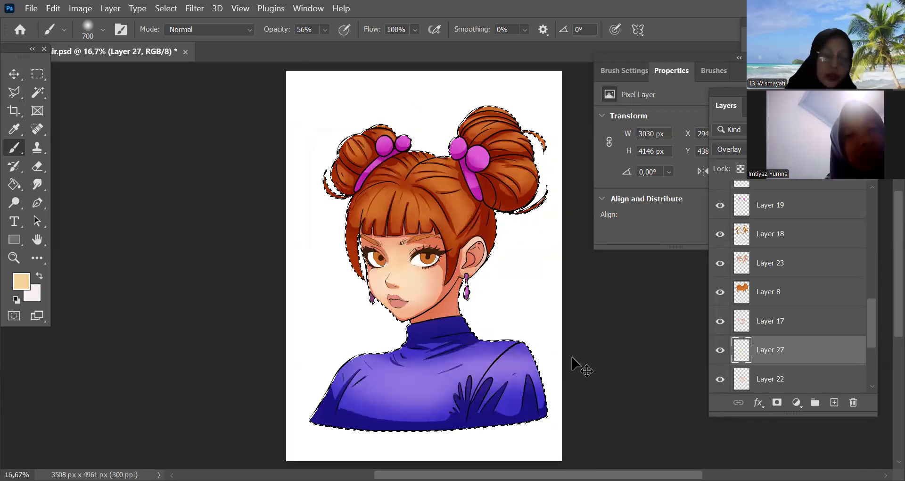
key("ctrl+d")
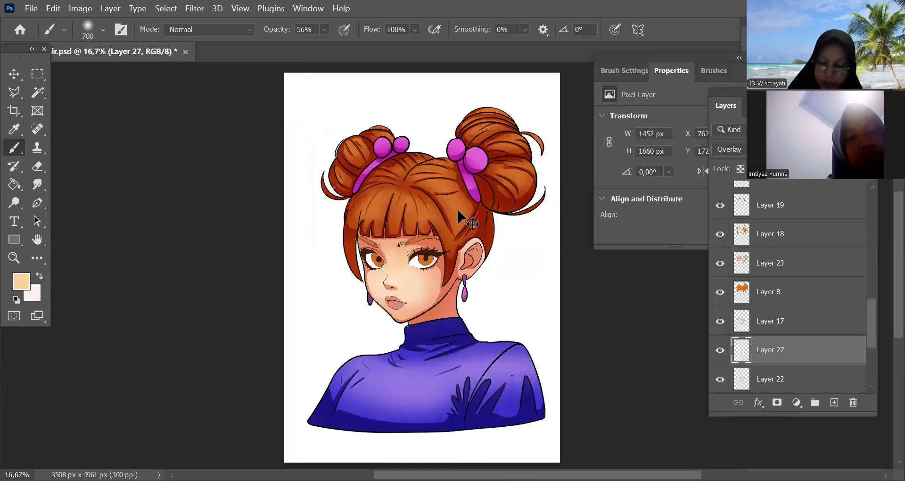
Load the hair's base layer as a selection and add a new Overlay layer above the hair shading on Layer 23
left_click(480, 210, "ctrl")
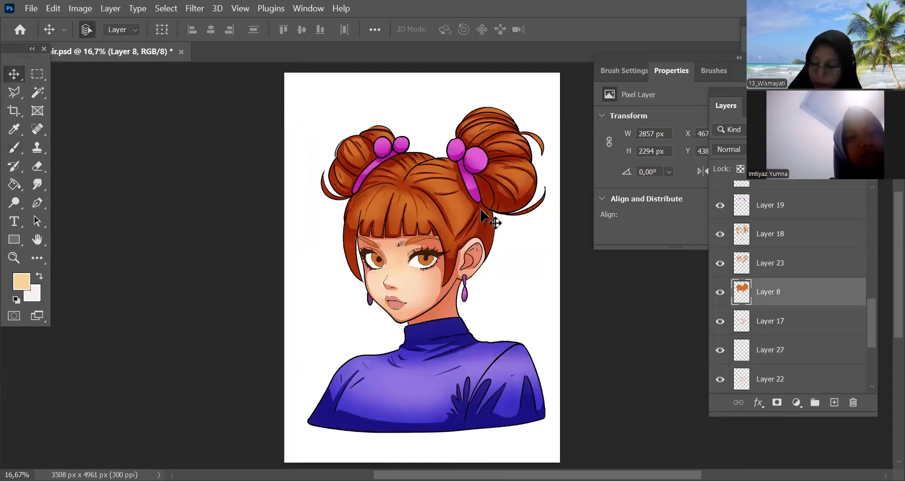
left_click(742, 292, "ctrl")
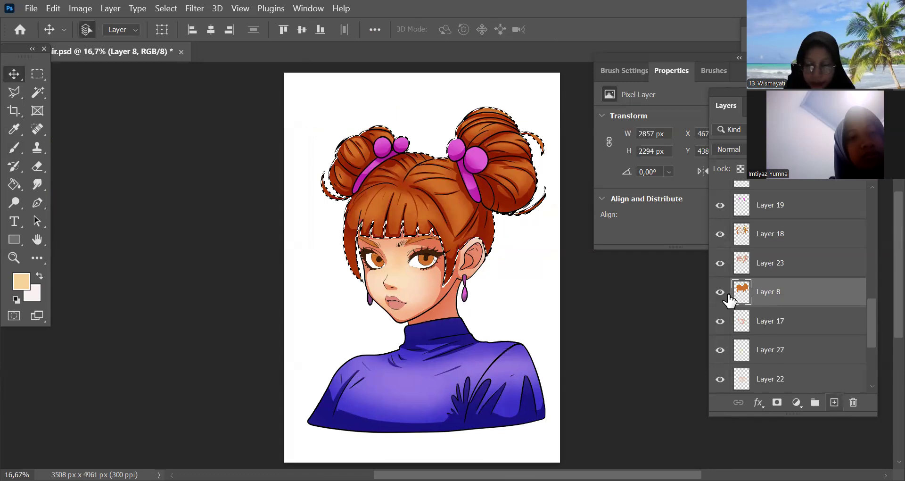
left_click(834, 402)
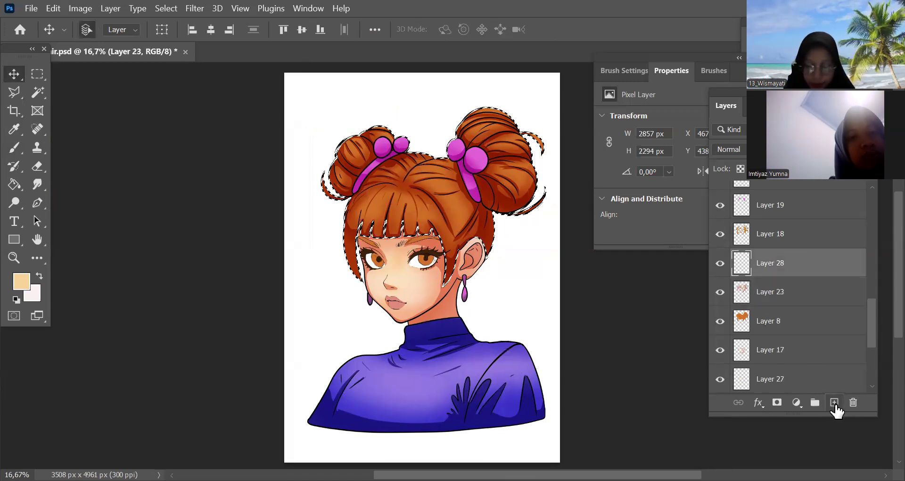
key("ctrl+plus")
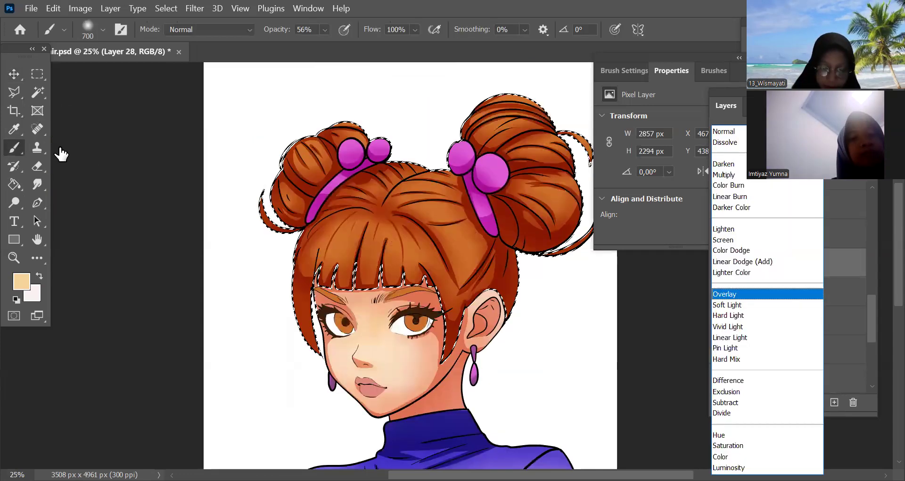
Brush peach highlights onto both buns, the crown and the fringe with a 250 px brush, and clear the selection
key("bracketleft")
key("bracketleft")
key("bracketleft")
key("bracketleft")
key("bracketleft")
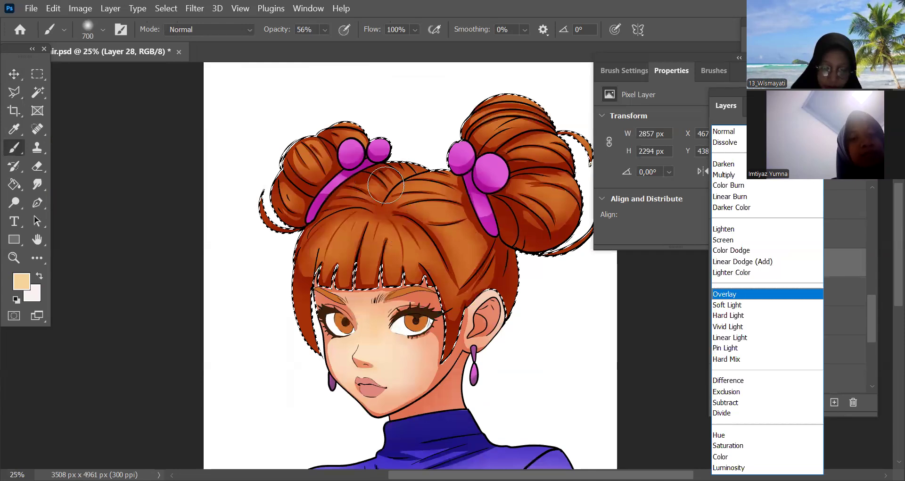
mouse_move(356, 133)
left_mouse_down()
mouse_move(340, 203)
mouse_move(280, 179)
left_mouse_up()
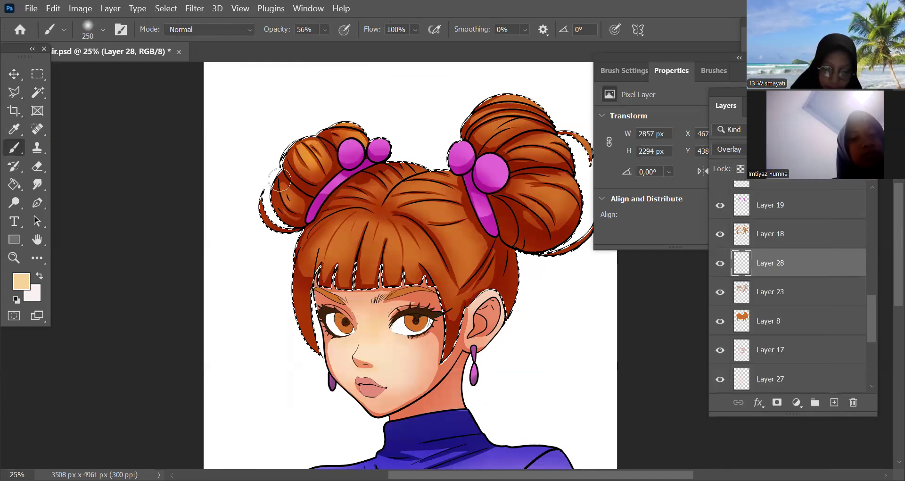
mouse_move(354, 244)
left_mouse_down()
mouse_move(378, 274)
mouse_move(368, 255)
mouse_move(411, 263)
left_mouse_up()
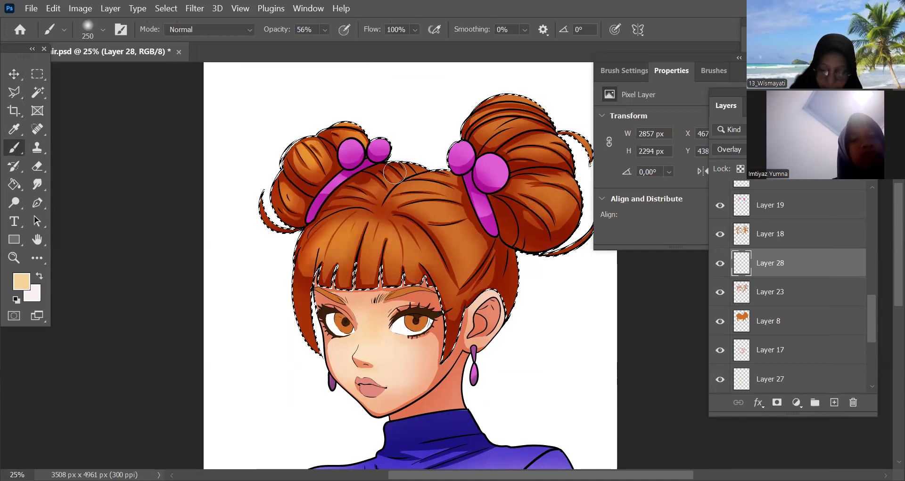
left_click_drag(494, 182, 529, 99)
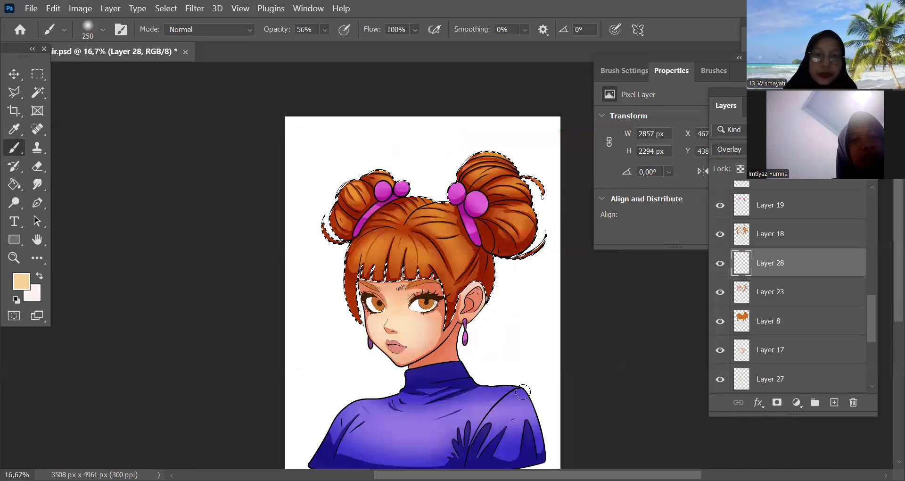
key("ctrl+minus")
key("ctrl+d")
Highlight the pink hair accessories in peach on a new Overlay layer, using their own layer as the selection, and deselect
left_click(741, 206, "ctrl")
left_click(834, 402)
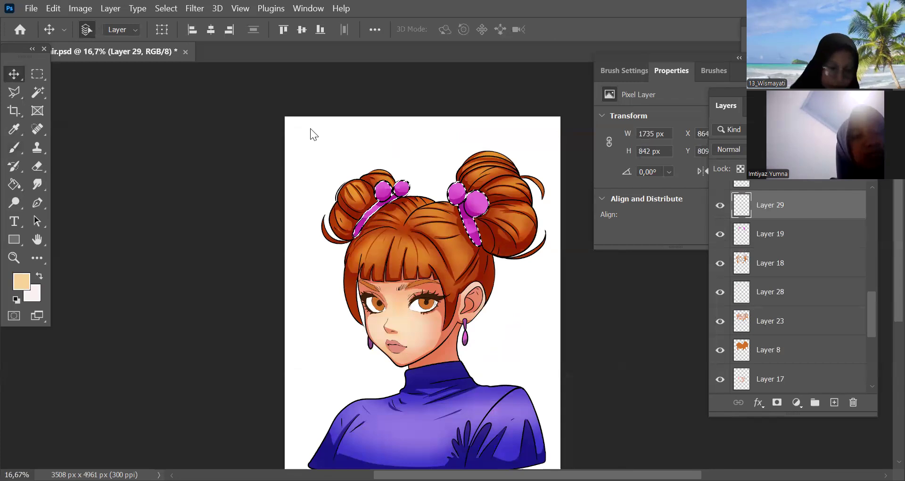
key("b")
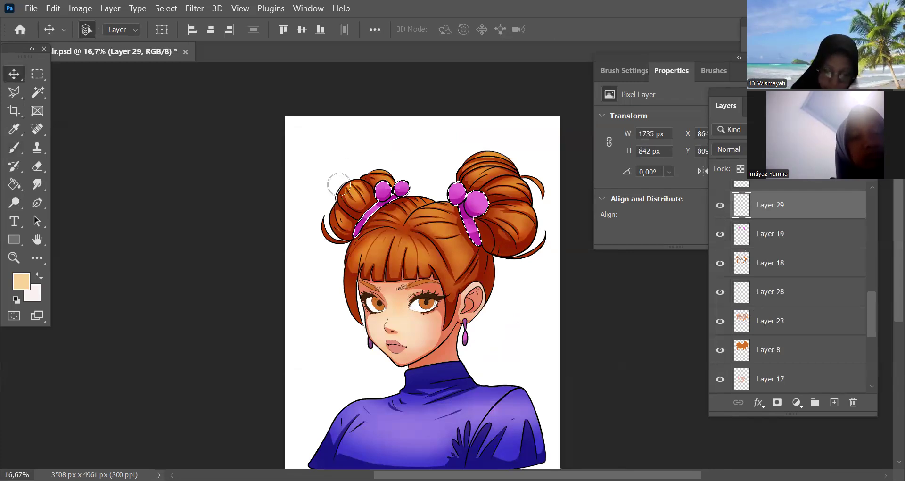
key("ctrl+plus")
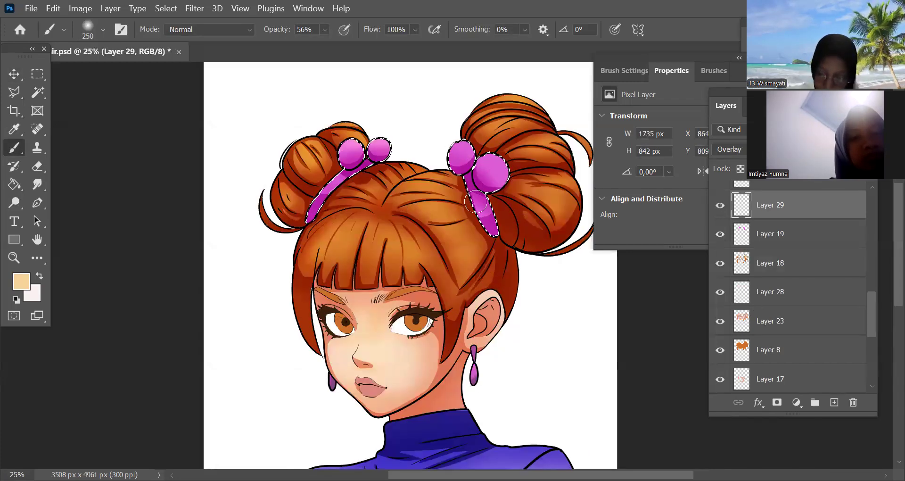
key("ctrl+d")
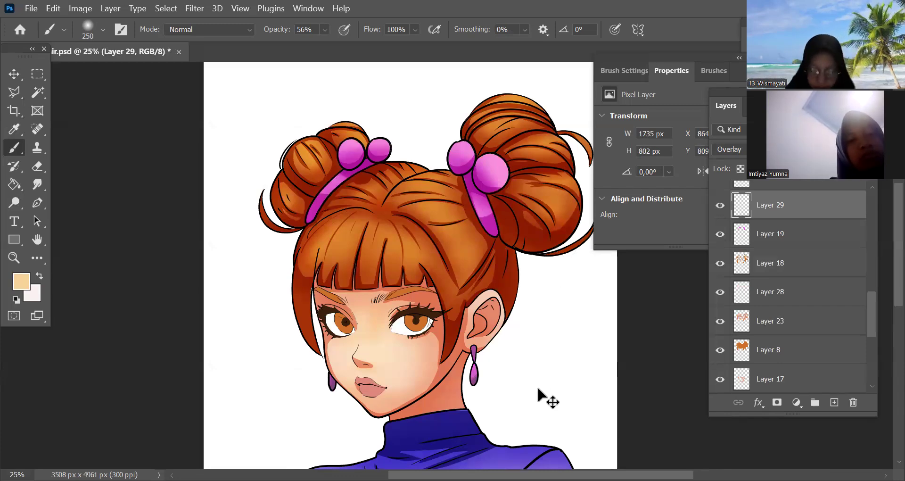
key("ctrl+minus")
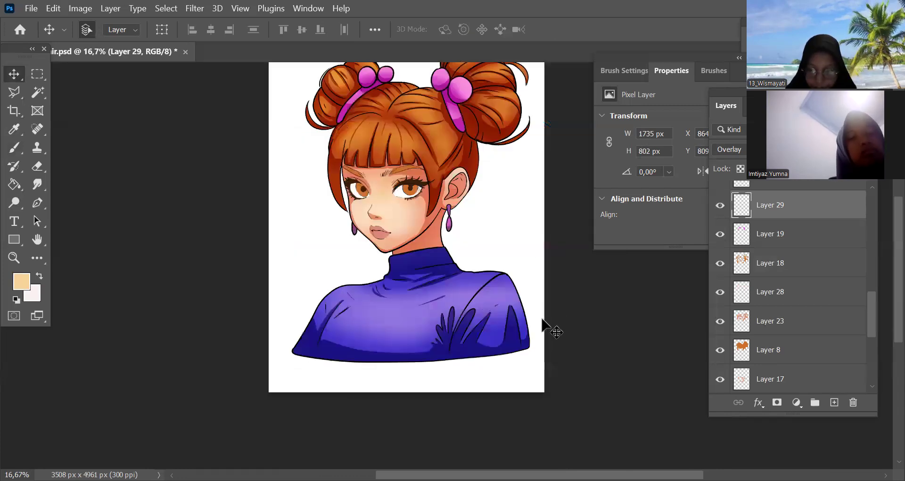
Load the irises' base layer, Layer 11, as a selection and add a new layer above it
key("ctrl+plus")
key("ctrl+plus")
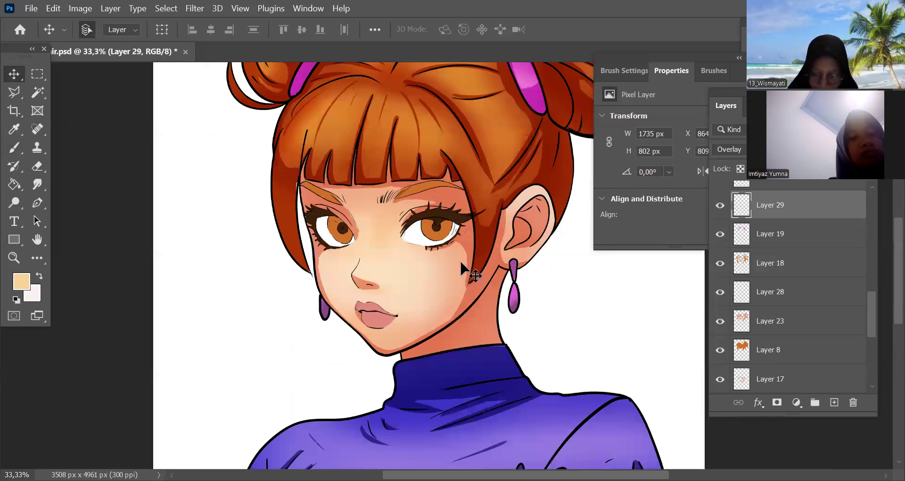
left_click_drag(483, 226, 493, 258)
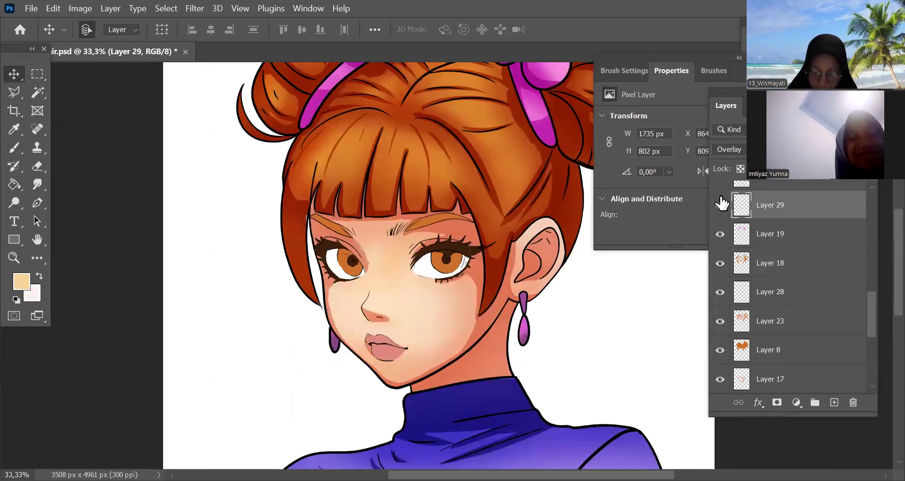
scroll(750, 208, "up", 2)
left_click(749, 206)
left_click_drag(745, 206, 733, 227)
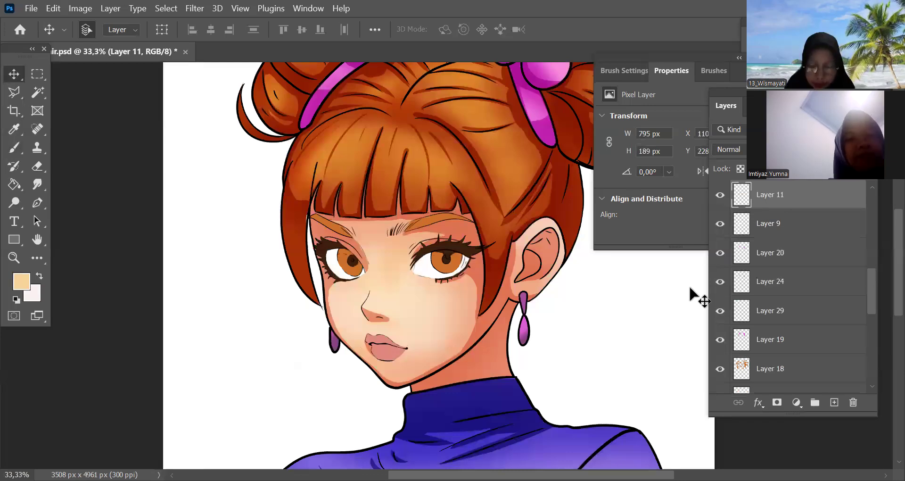
left_click_drag(743, 202, 742, 200)
left_click(742, 201, "ctrl")
left_click(833, 402)
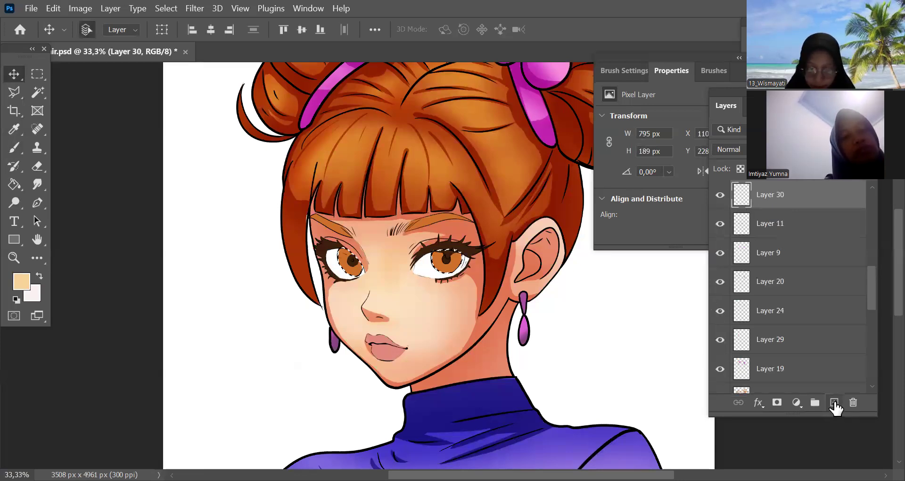